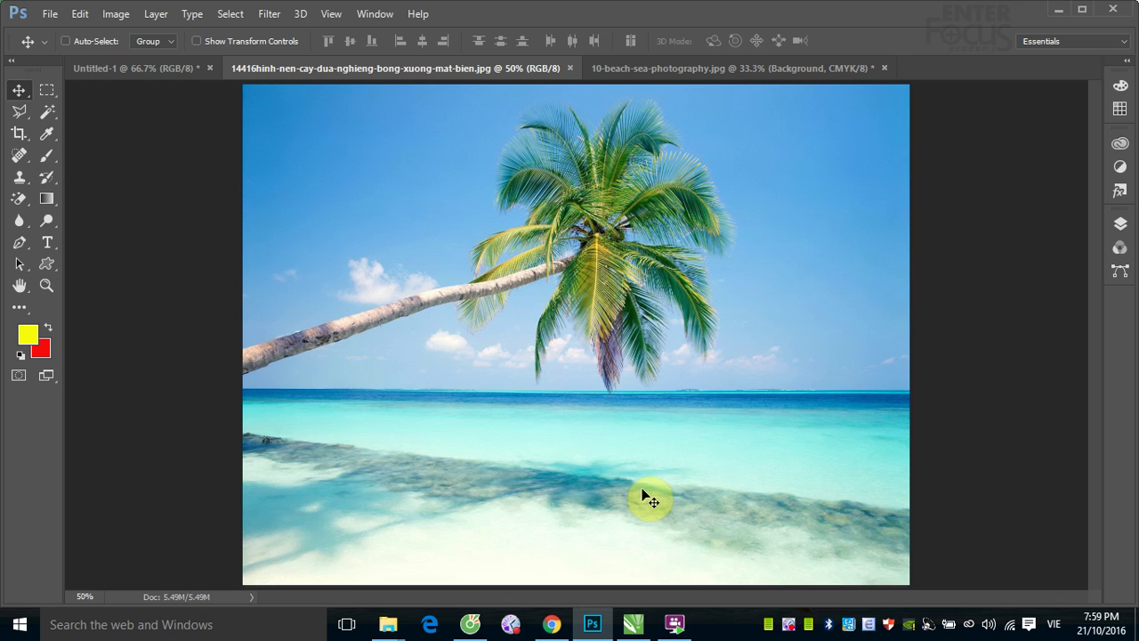
Select the Brush tool, keeping the standard Brush Tool chosen in its flyout.
left_click(46, 160)
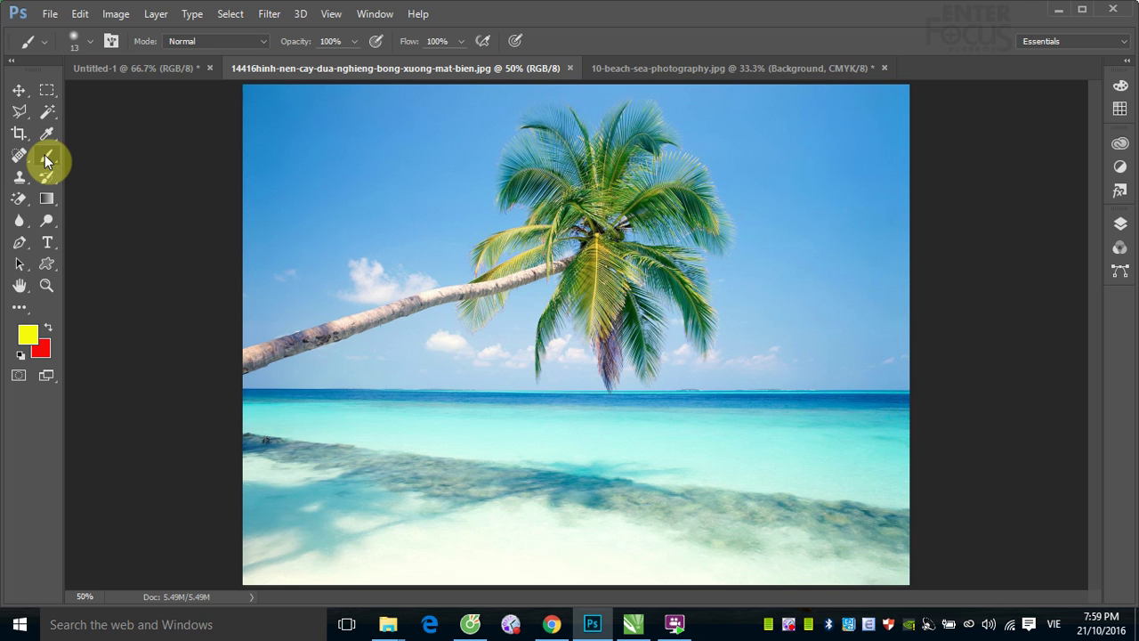
right_click(46, 160)
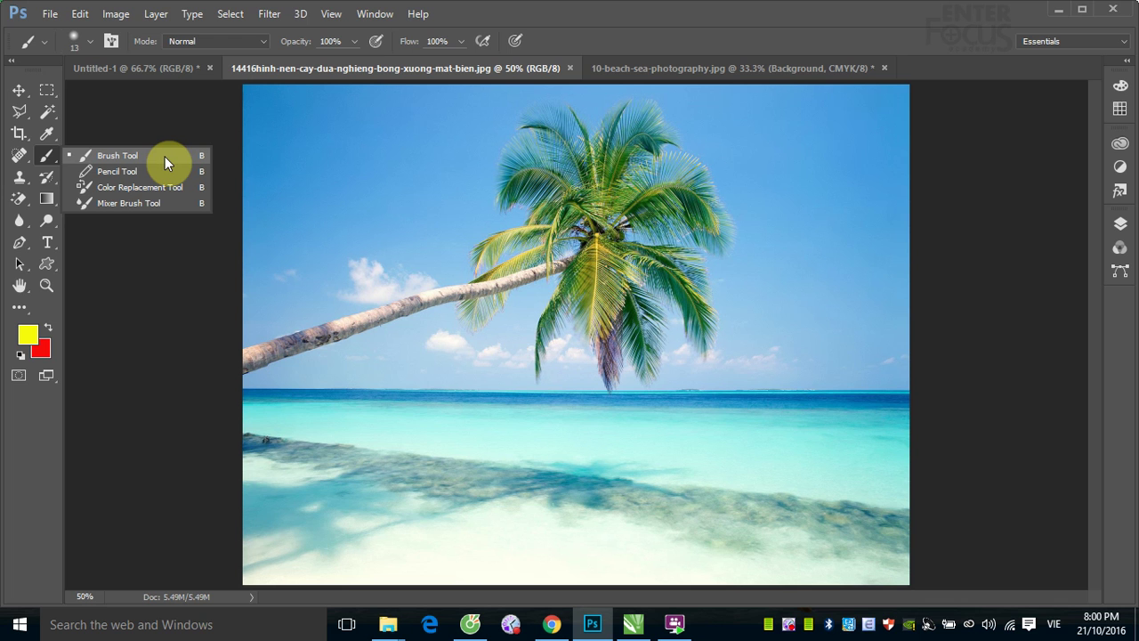
left_click(165, 157)
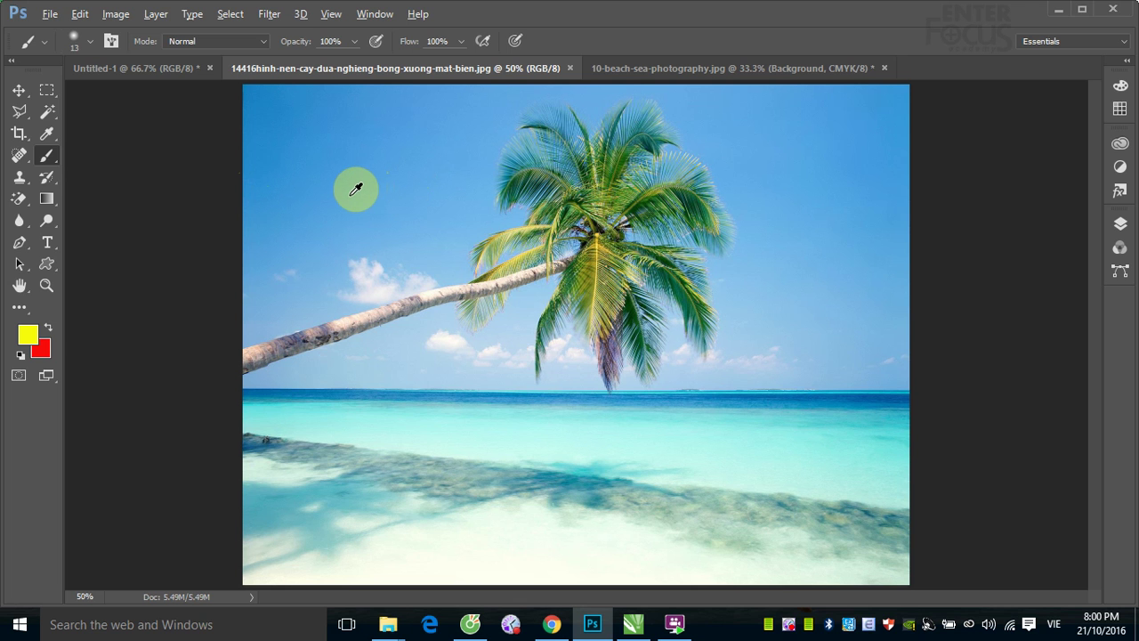
Enlarge the brush to 141 px and paint a thick yellow band across the sky.
mouse_move(350, 196)
left_mouse_down()
mouse_move(390, 210)
mouse_move(391, 188)
mouse_move(387, 385)
left_mouse_up()
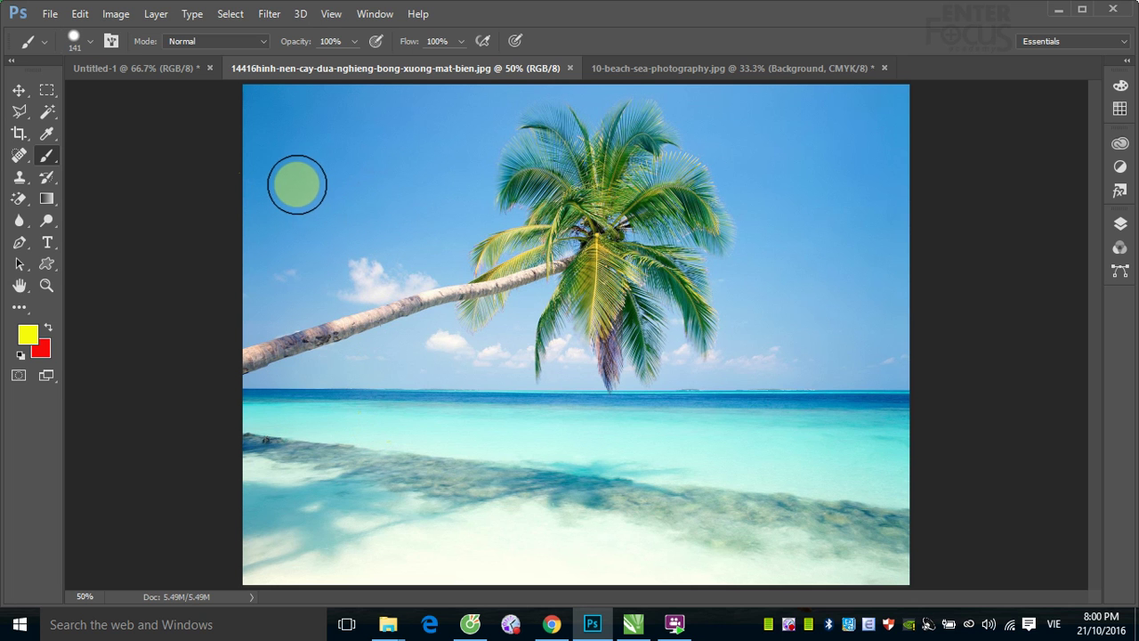
left_click_drag(294, 187, 741, 187)
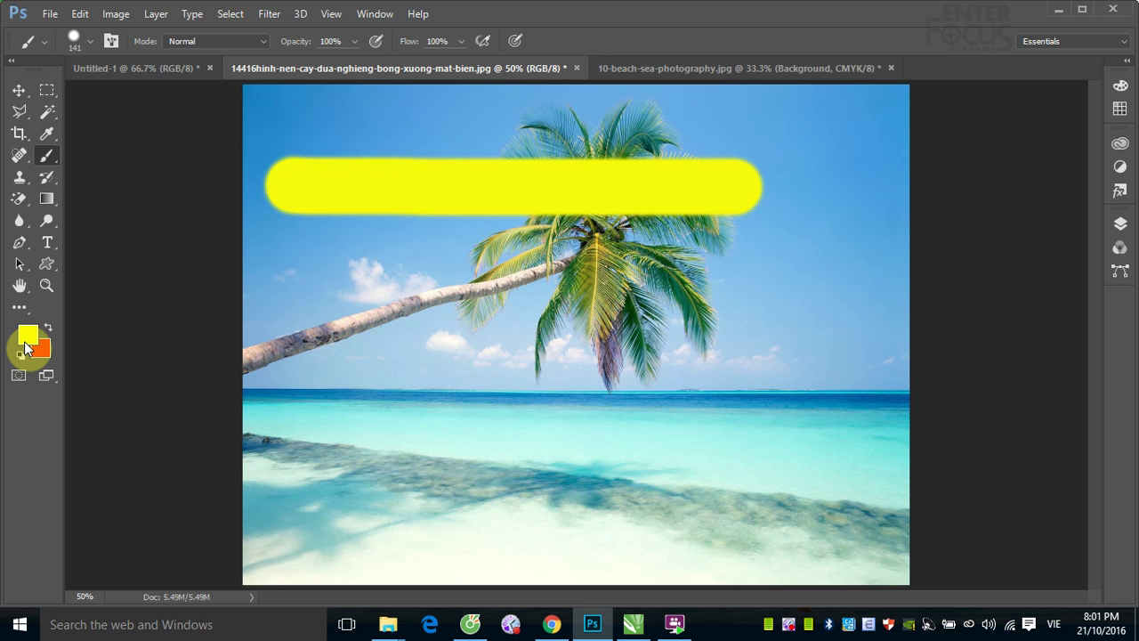
left_click(92, 40)
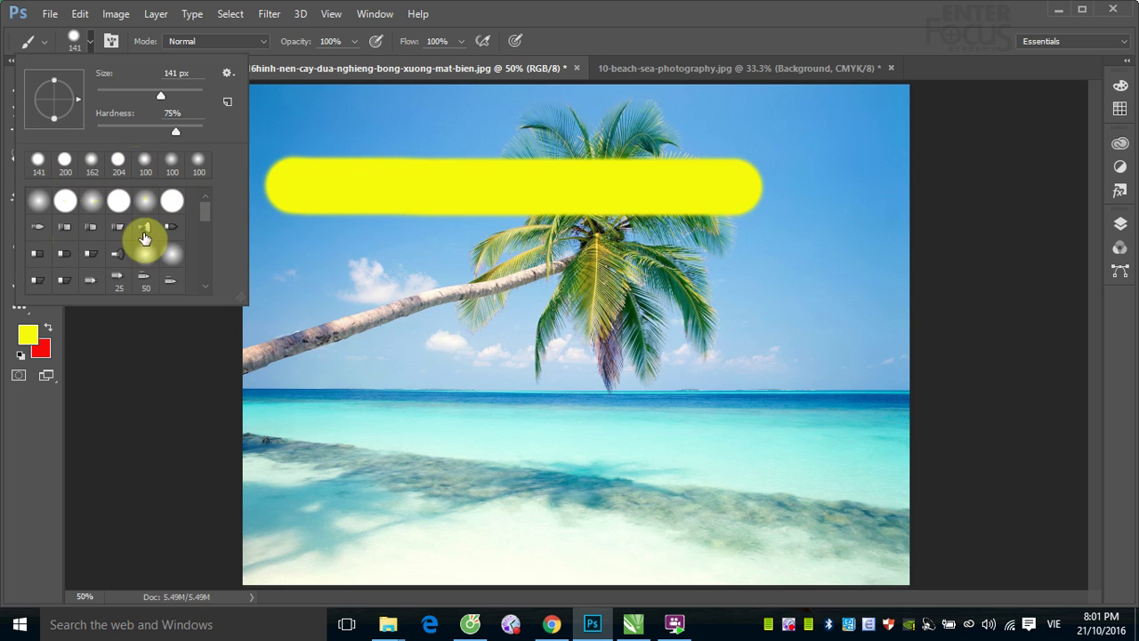
Paint a hard-edged yellow dot in the right sky with the Hard Round tip.
mouse_move(205, 209)
left_mouse_down()
mouse_move(208, 231)
mouse_move(208, 207)
left_mouse_up()
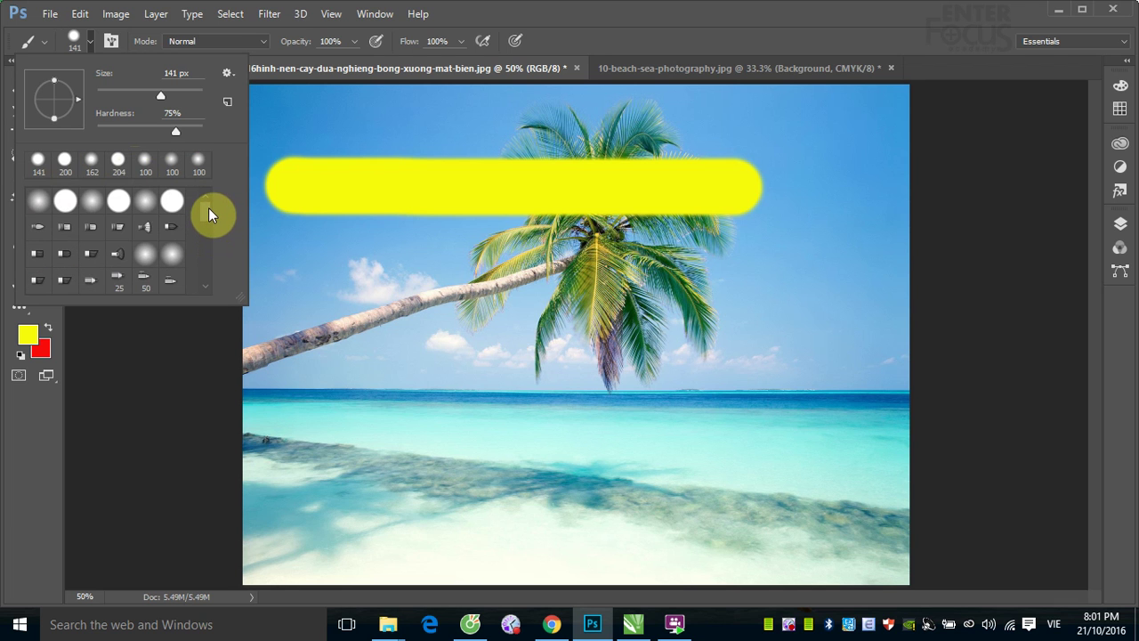
left_click(64, 201)
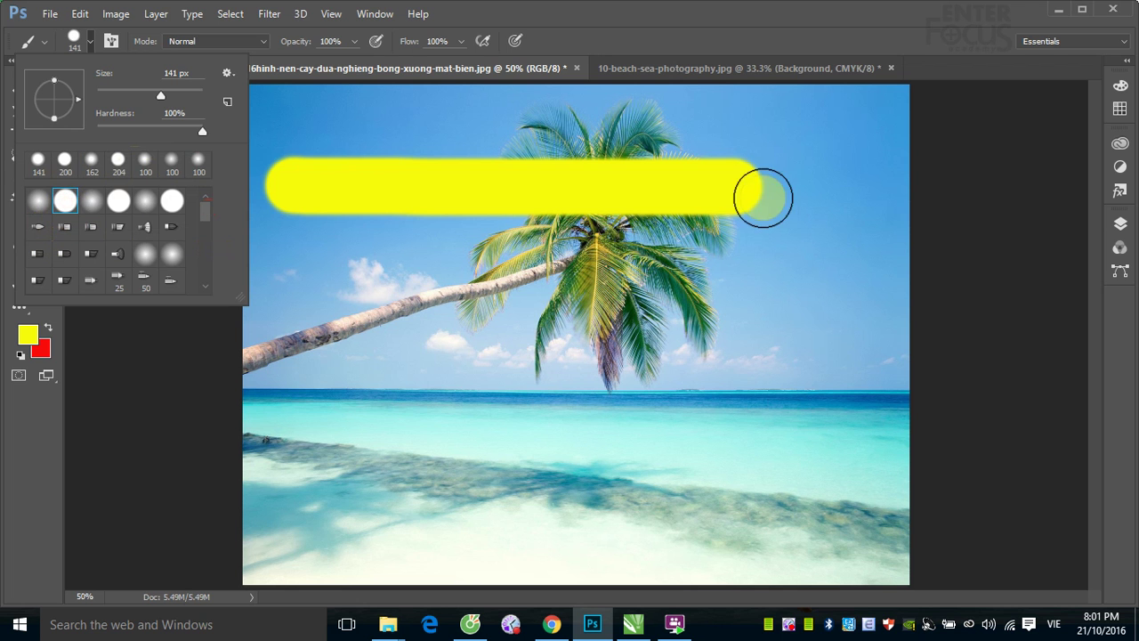
left_click(838, 184)
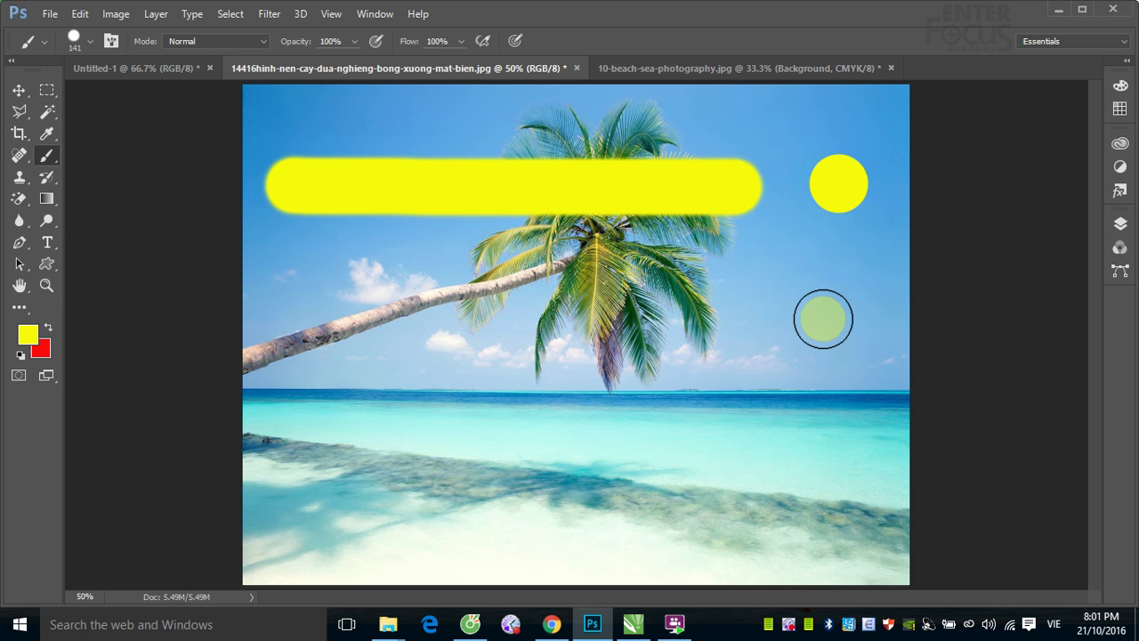
Add a soft 0%-hardness yellow dot below it, then select a bristle brush tip.
left_click(91, 41)
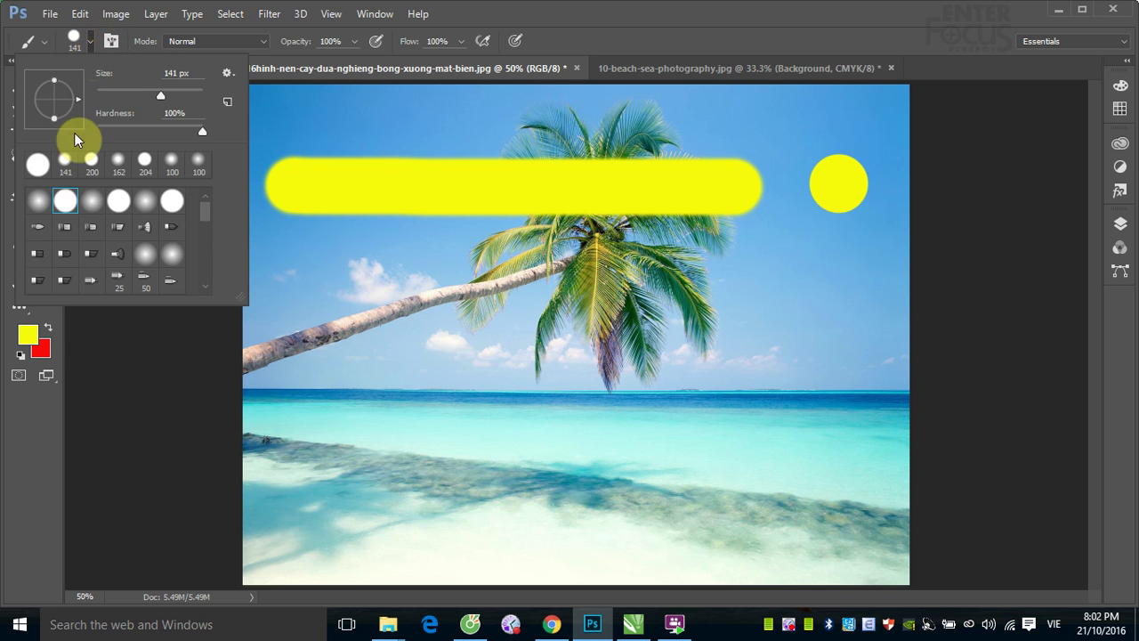
left_click(92, 201)
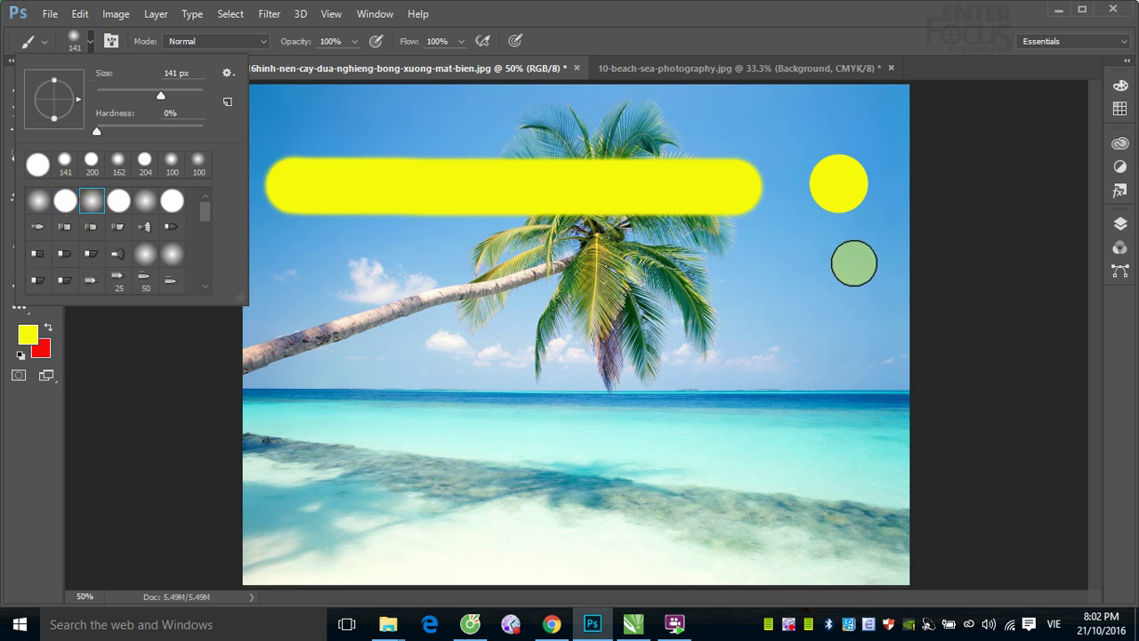
left_click(838, 263)
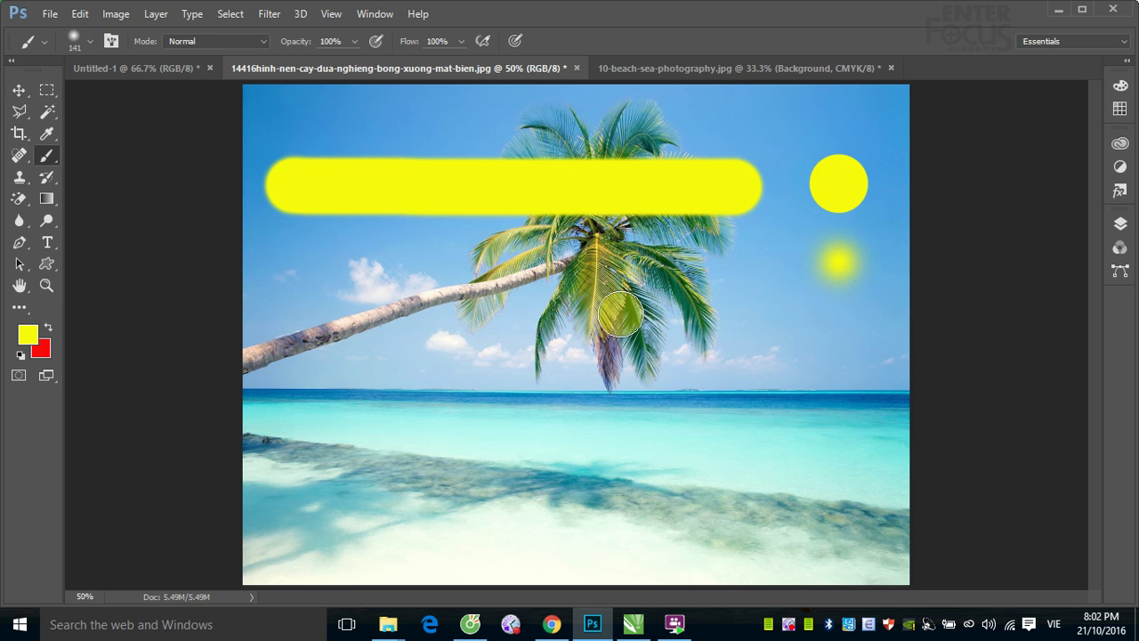
left_click(90, 40)
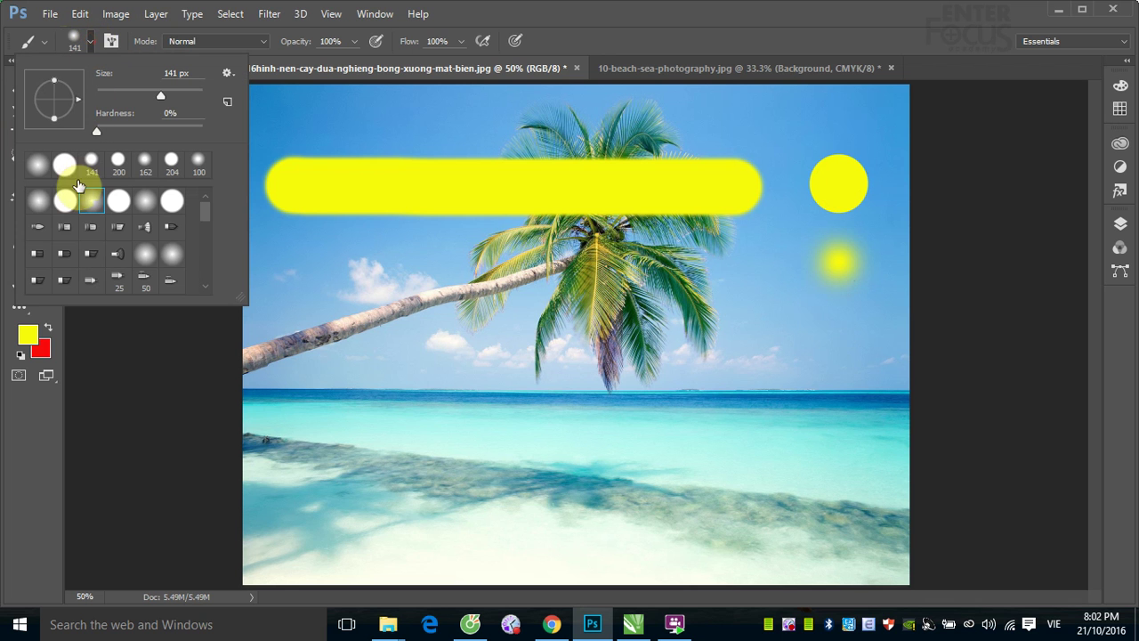
left_click(37, 228)
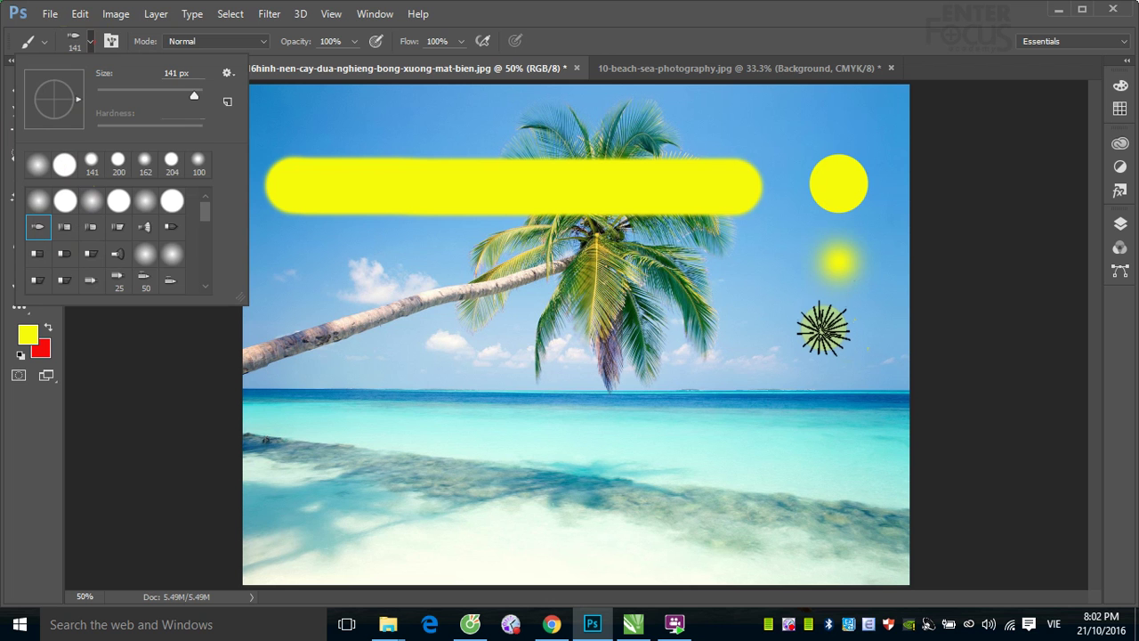
Paint bristle-textured yellow strokes: dabs on the right and an S-curve across the palm trunk.
left_click(812, 327)
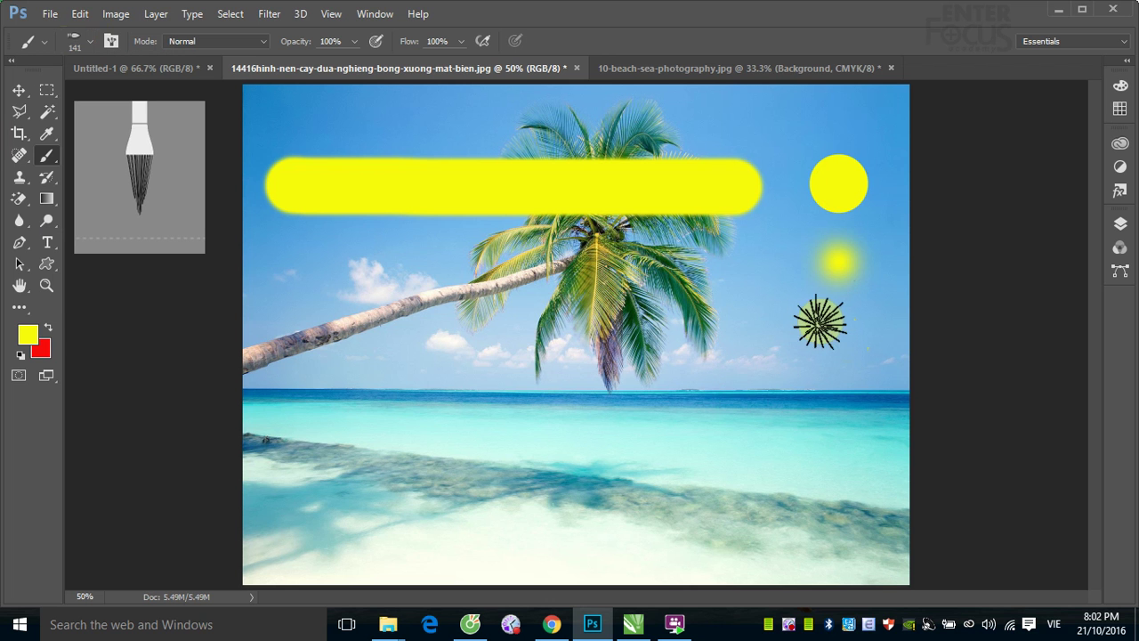
left_click_drag(819, 325, 839, 355)
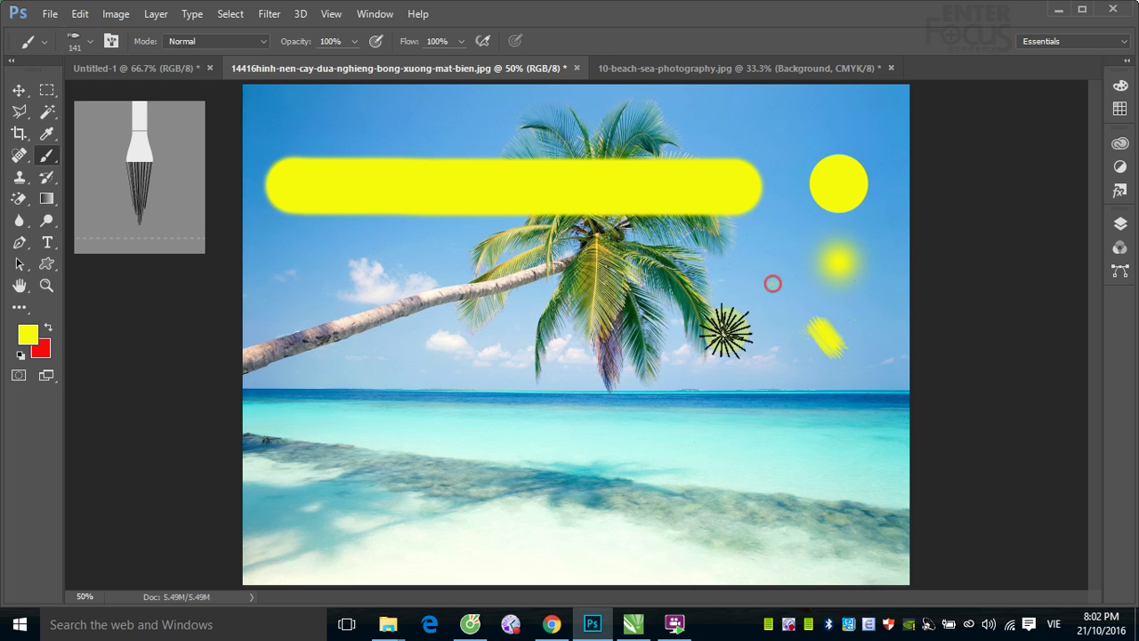
left_click_drag(772, 283, 666, 347)
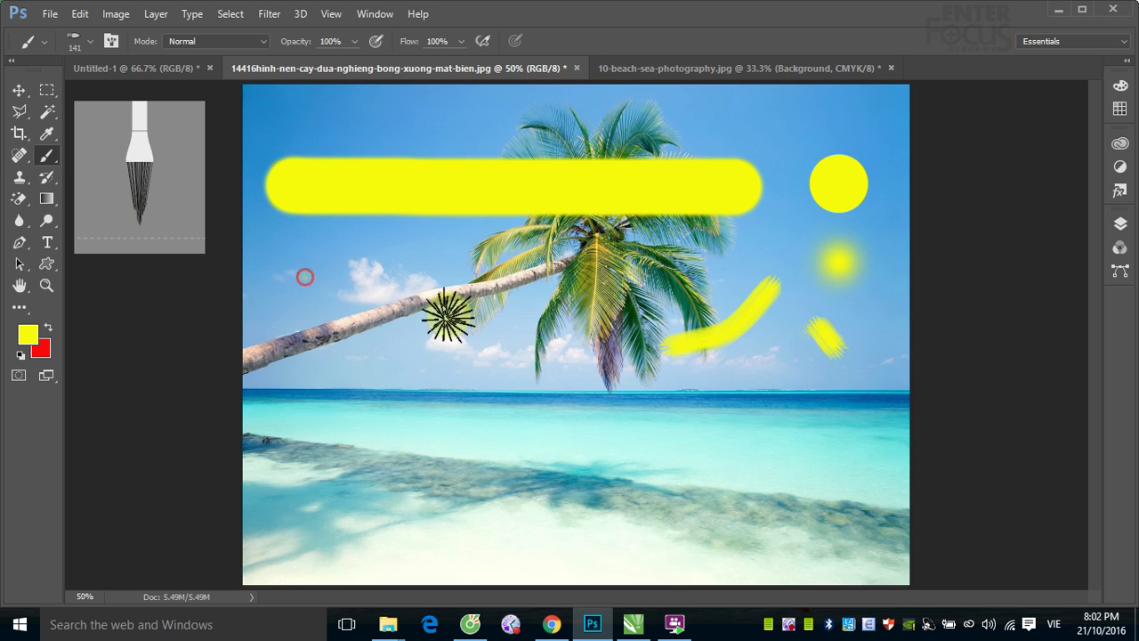
left_click_drag(448, 315, 549, 376)
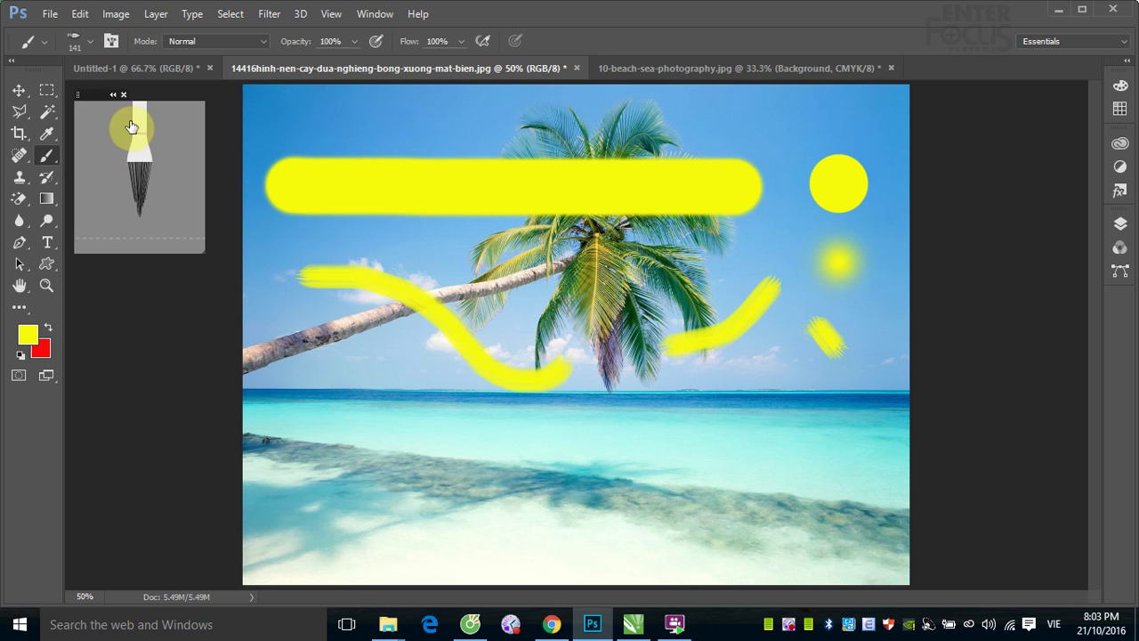
Stamp the 60 px scattered brush tip onto the upper-left sky.
left_click(91, 41)
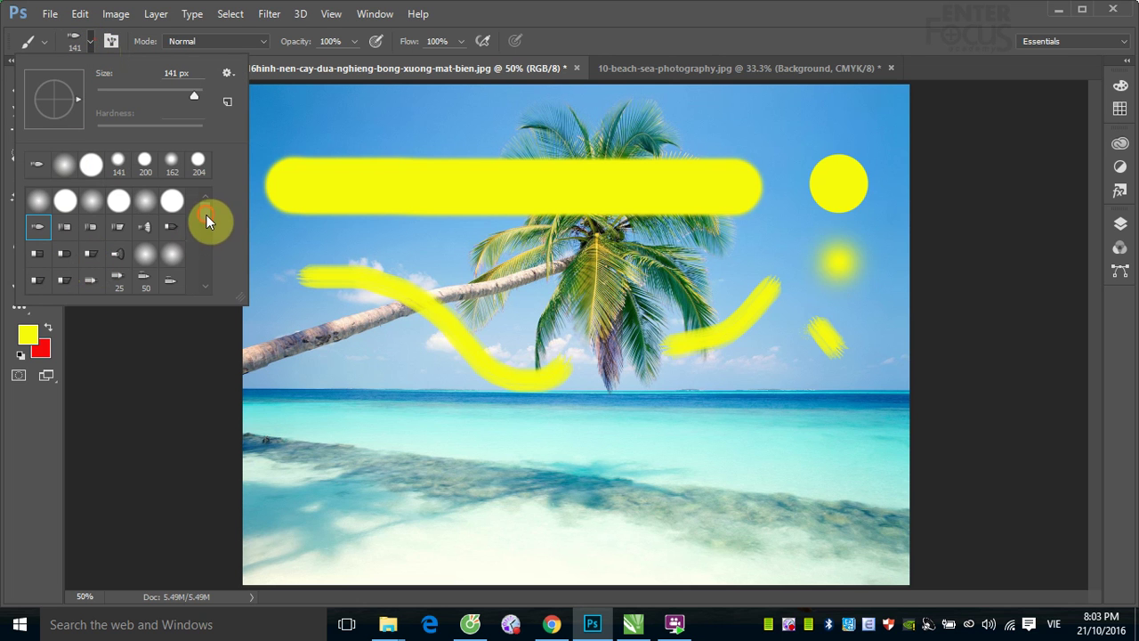
left_click_drag(206, 219, 205, 248)
left_click(118, 238)
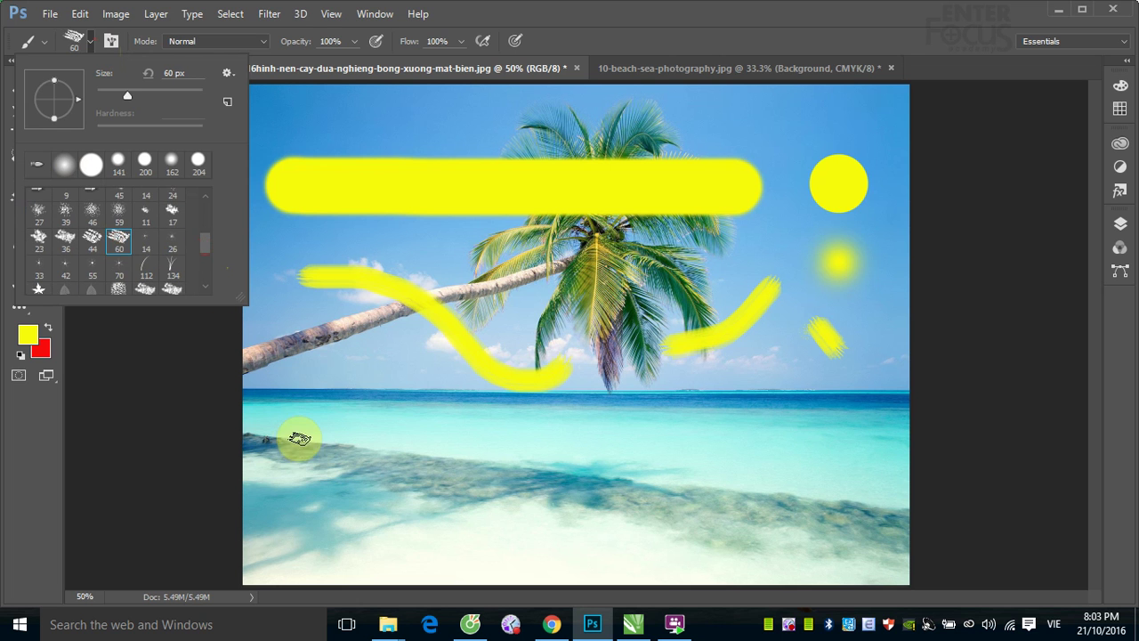
left_click(359, 124)
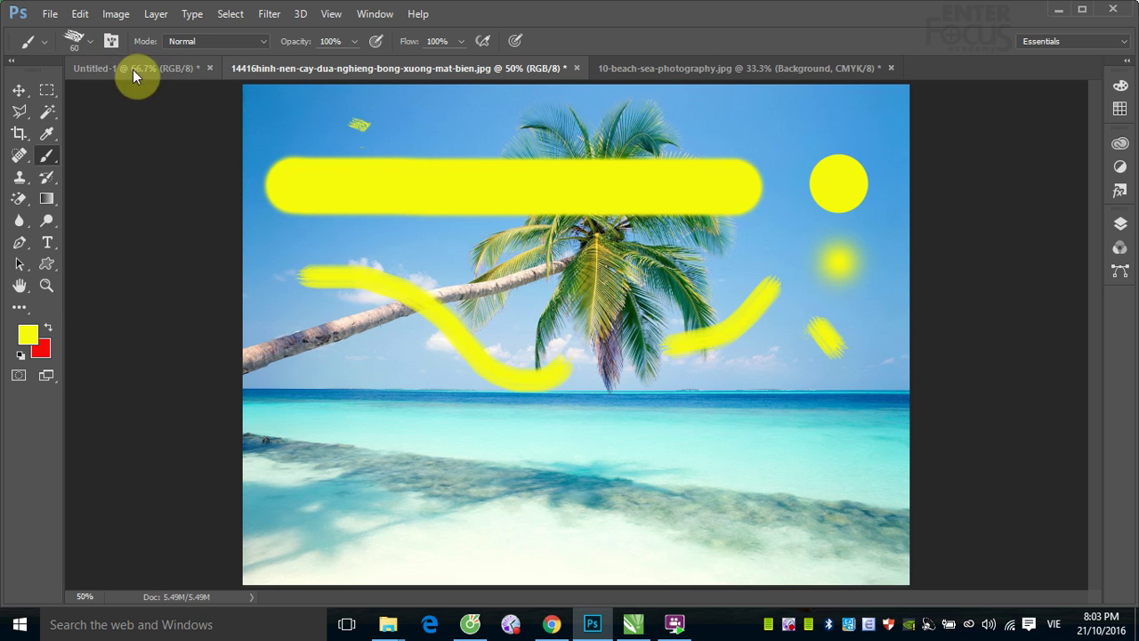
Paint colourful grass tufts along the top of the image with the grass brush tip.
left_click(90, 41)
left_click(166, 267)
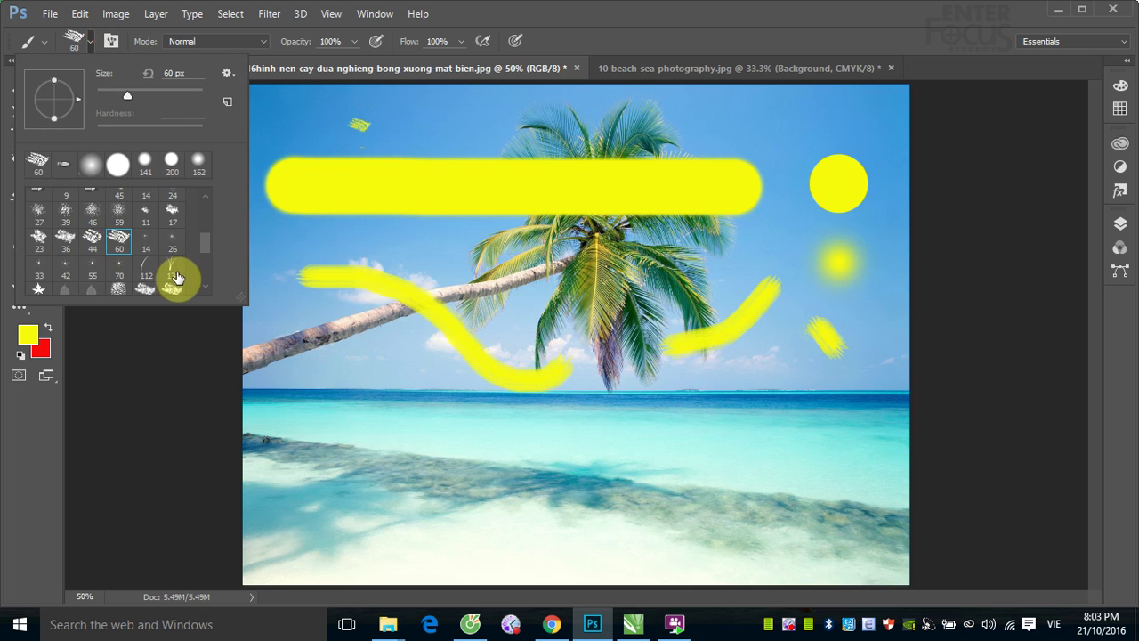
left_click(407, 122)
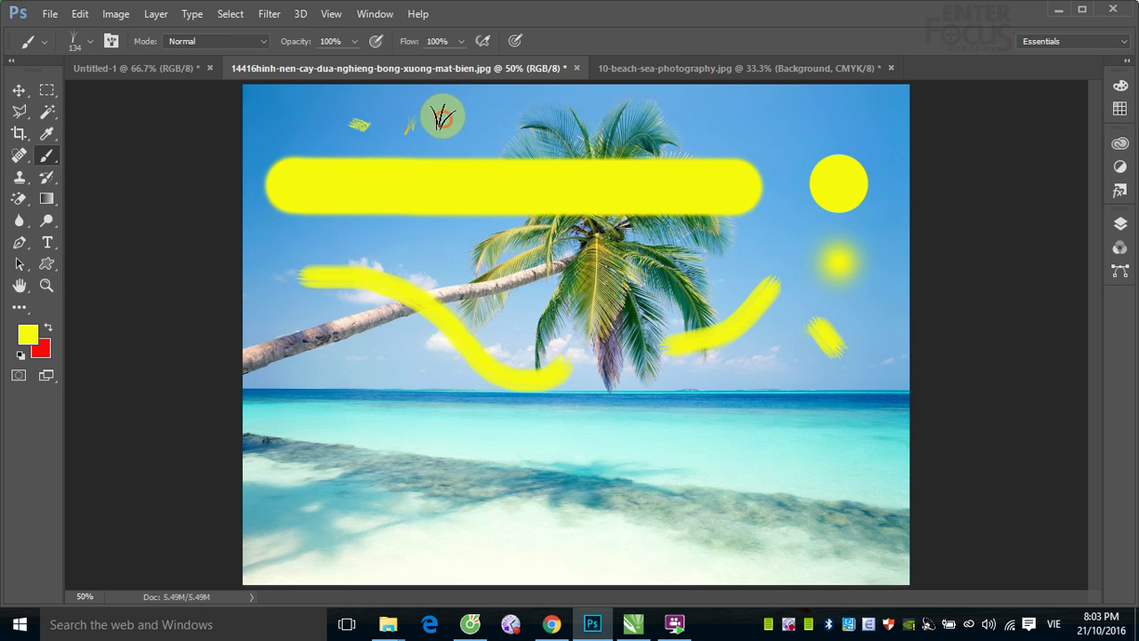
left_click_drag(453, 122, 881, 129)
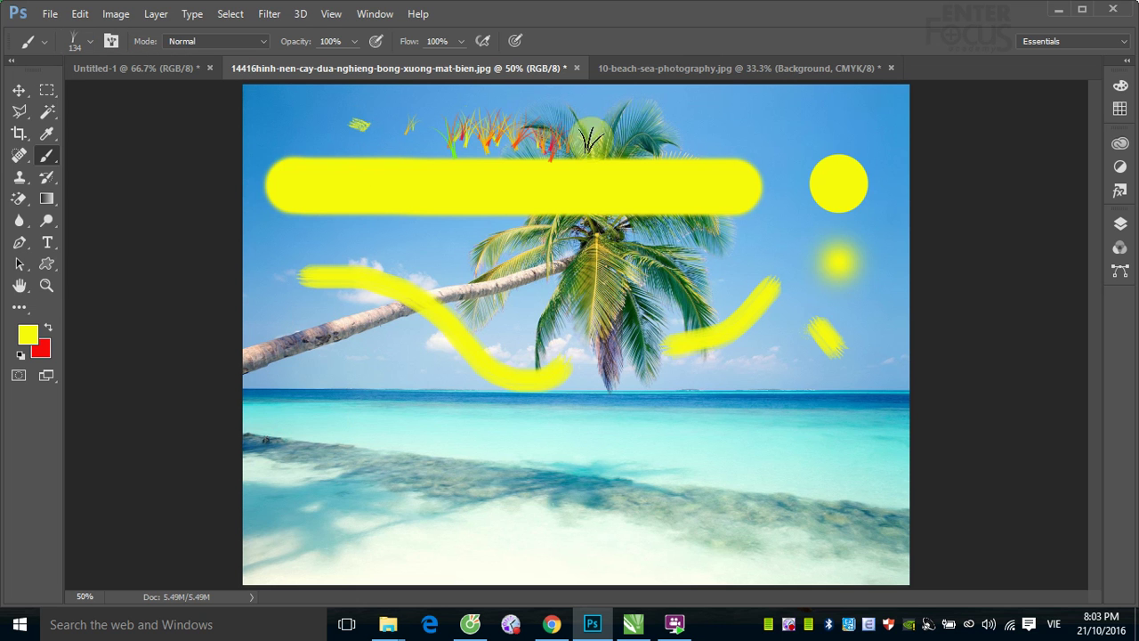
Paint a large yellow blob over the sea with the 152 px brush tip.
left_click(89, 41)
scroll(206, 237, "down", 3)
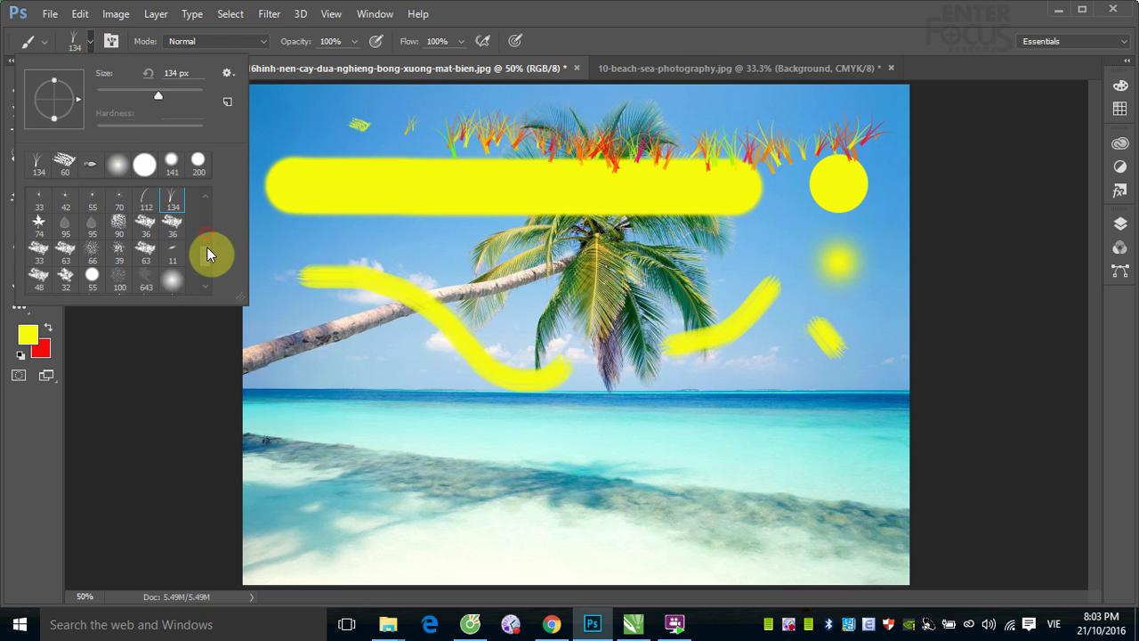
scroll(206, 245, "down", 3)
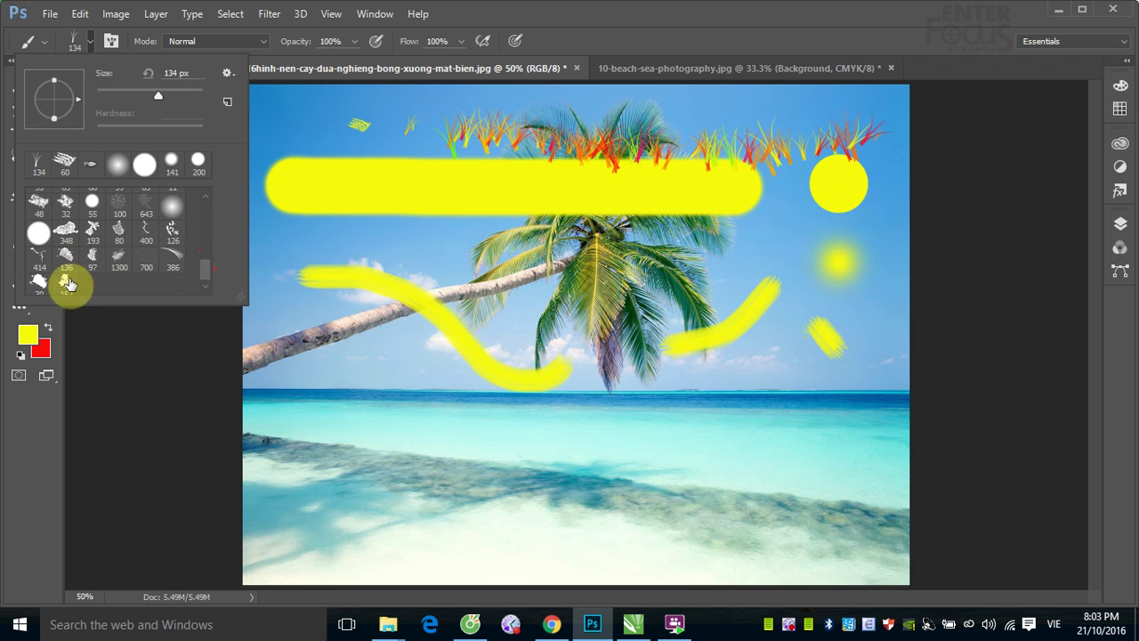
left_click(67, 281)
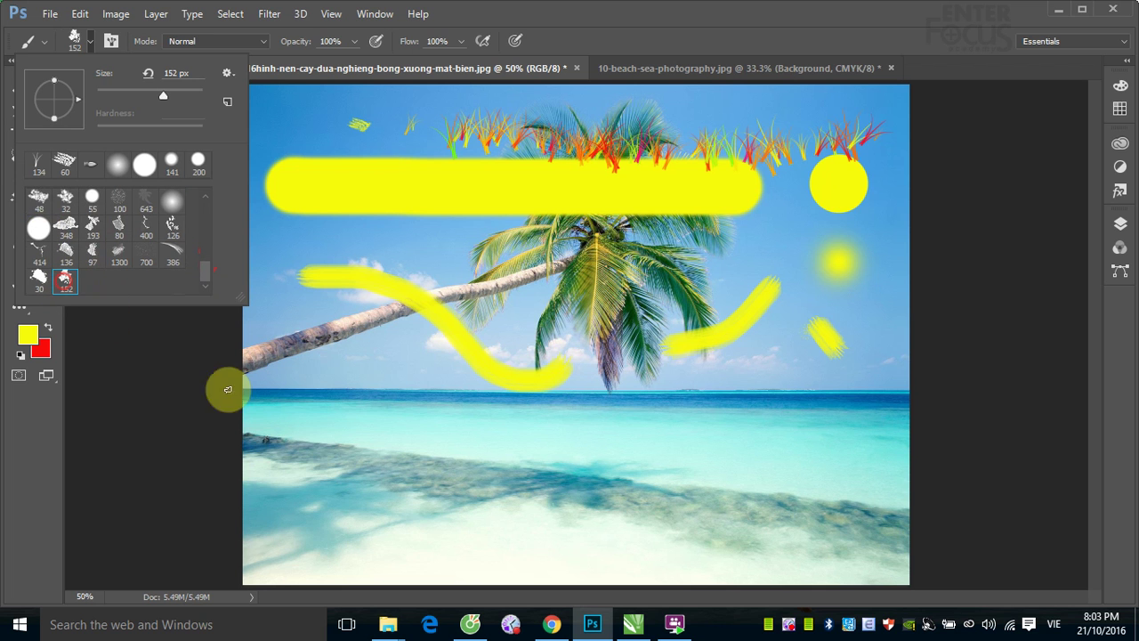
left_click(360, 431)
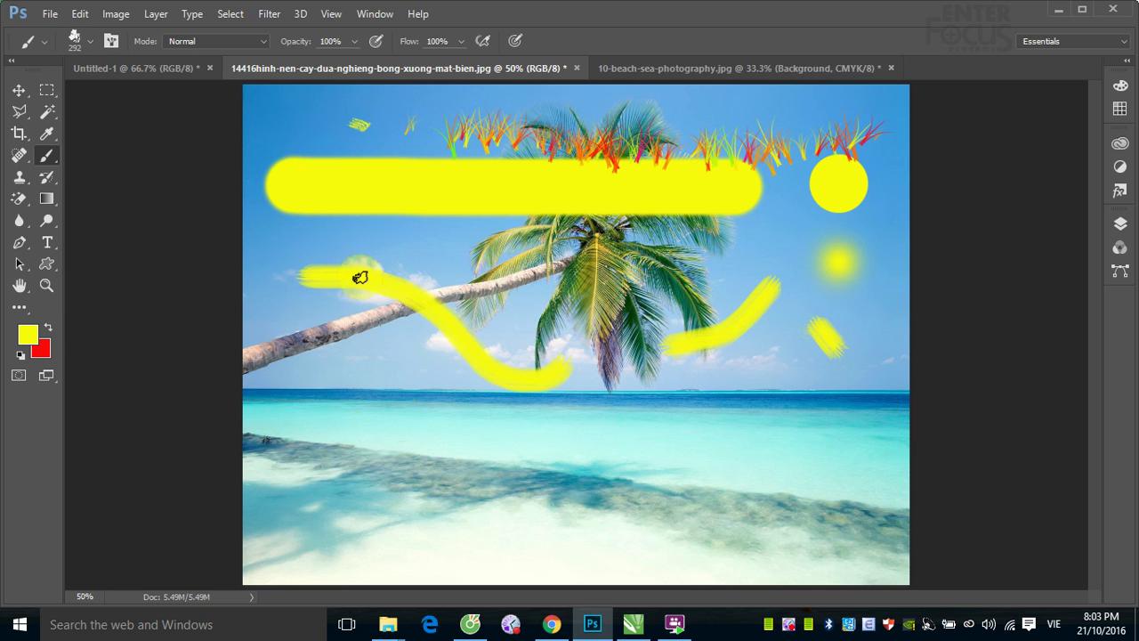
left_click(365, 376)
mouse_move(463, 396)
left_mouse_down()
mouse_move(419, 394)
mouse_move(405, 418)
left_mouse_up()
Zoom in closely on the yellow blob over the water.
left_click(615, 493, "ctrl")
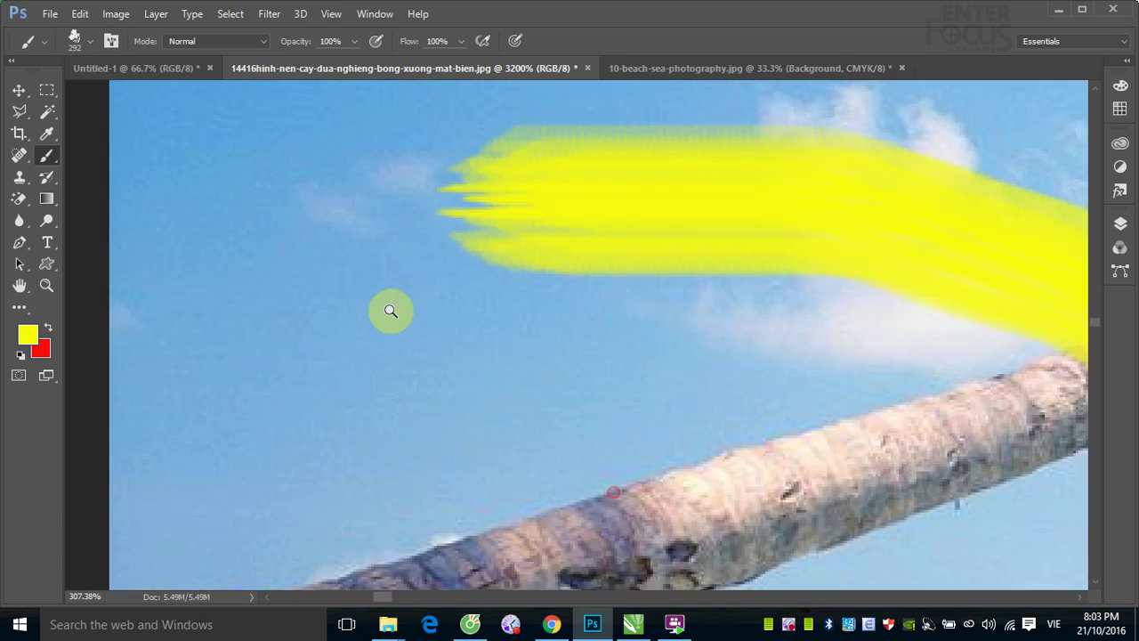
left_click_drag(616, 493, 356, 287)
left_click_drag(656, 407, 480, 292)
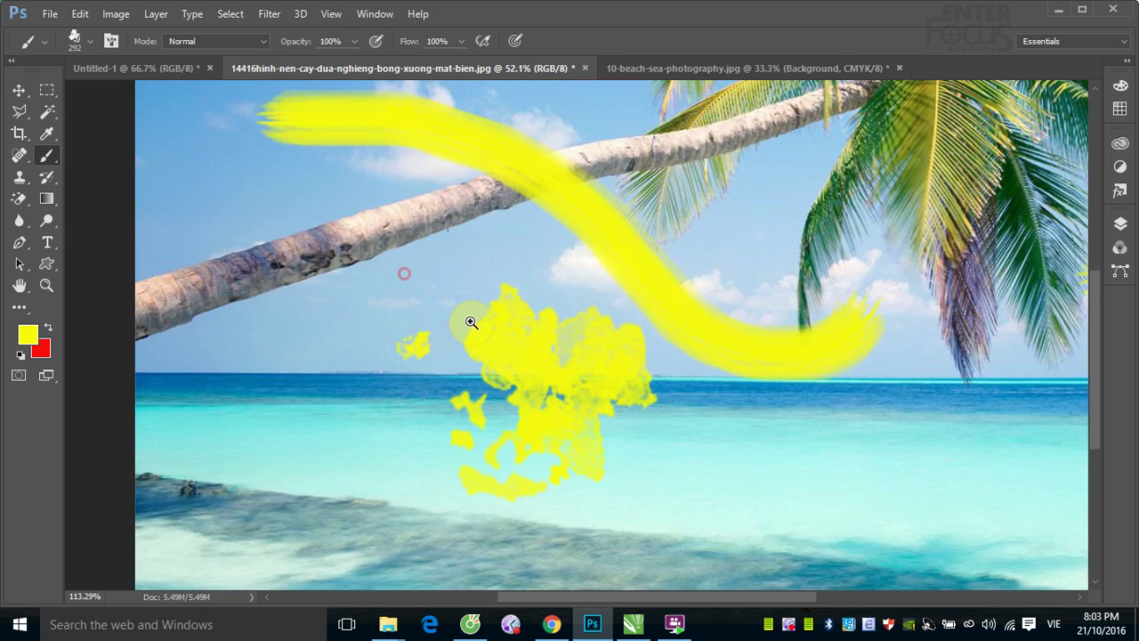
left_click_drag(403, 273, 468, 321)
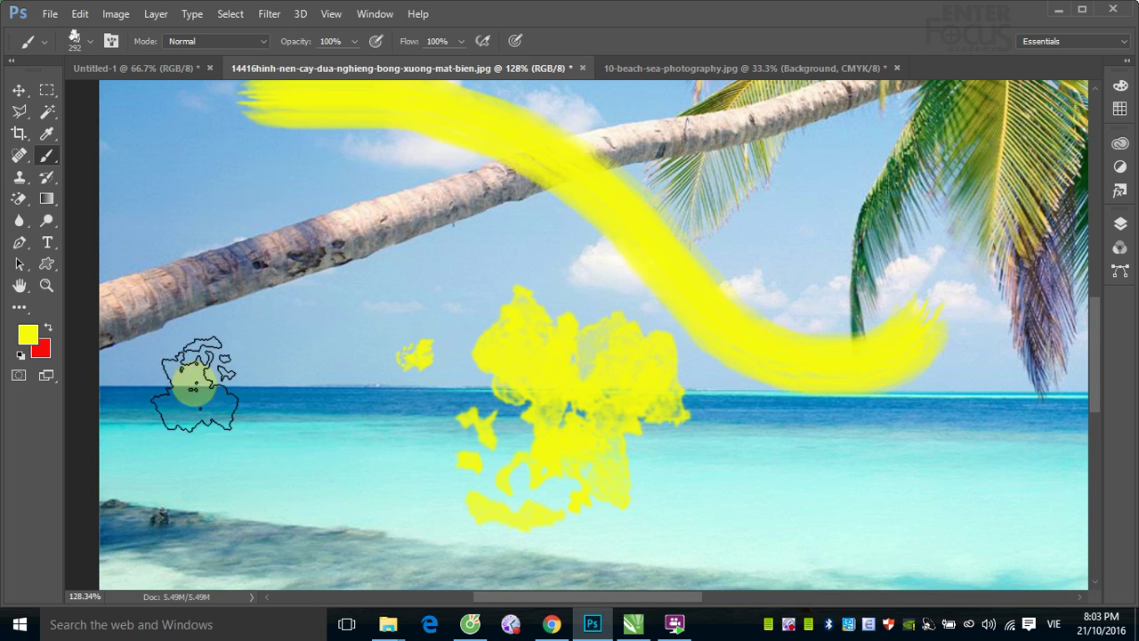
left_click(92, 38)
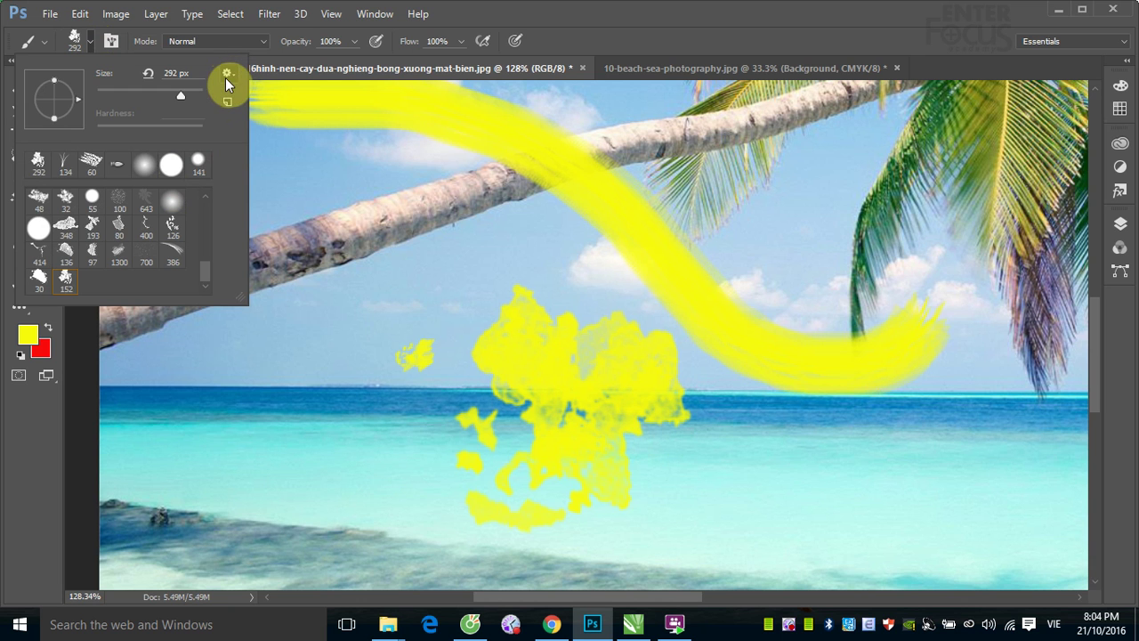
Replace the current brushes with the Assorted Brushes set, saving the old ones.
left_click(227, 74)
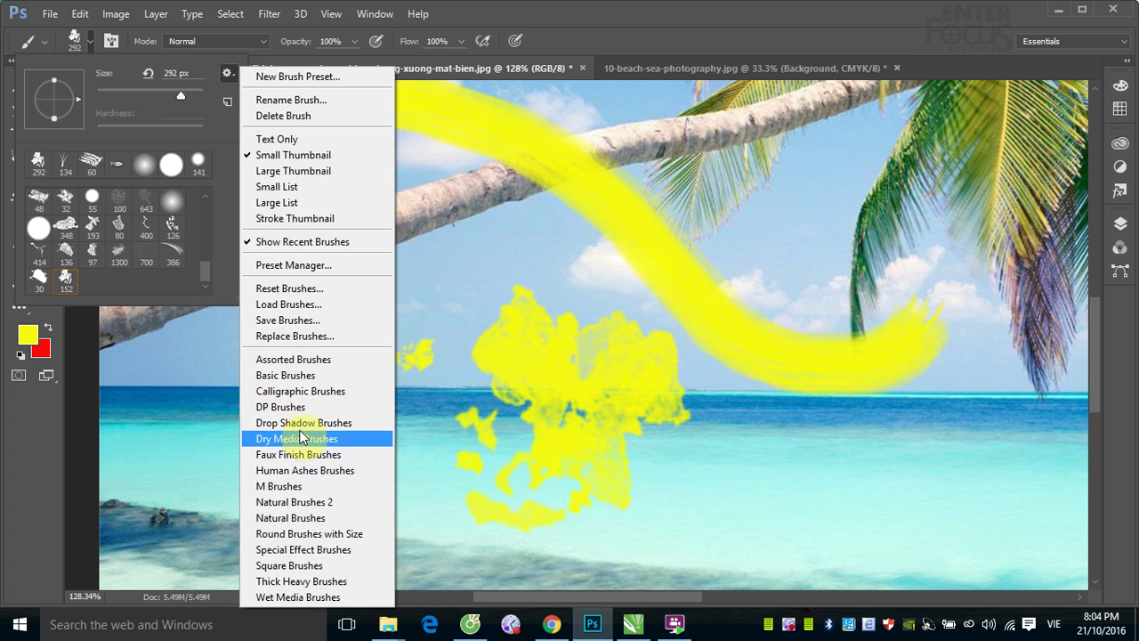
left_click(298, 361)
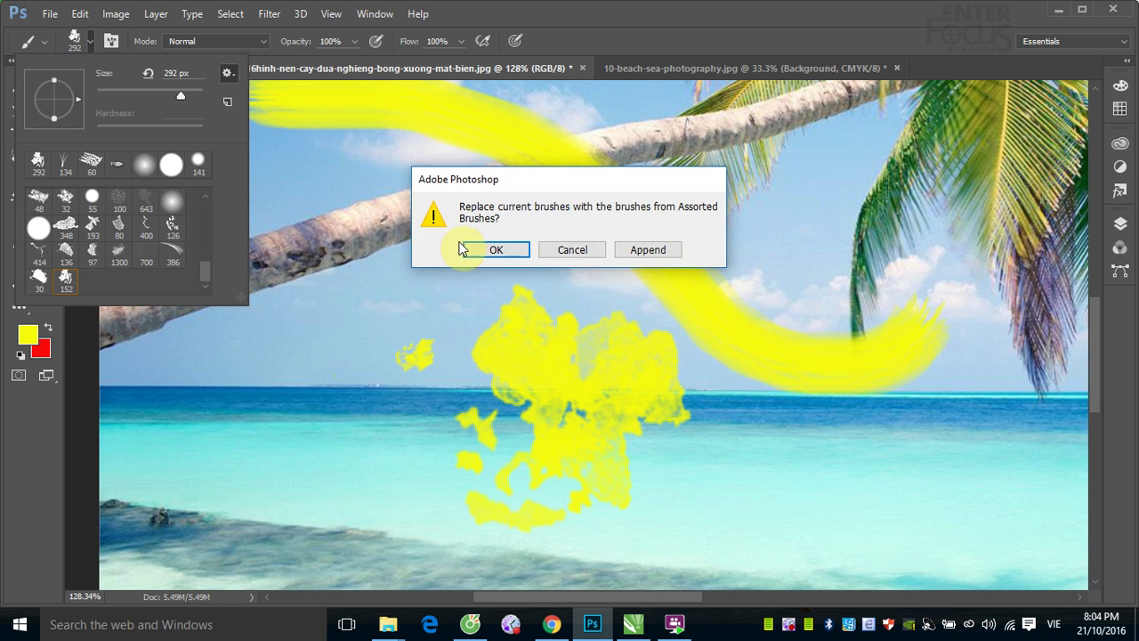
left_click(496, 250)
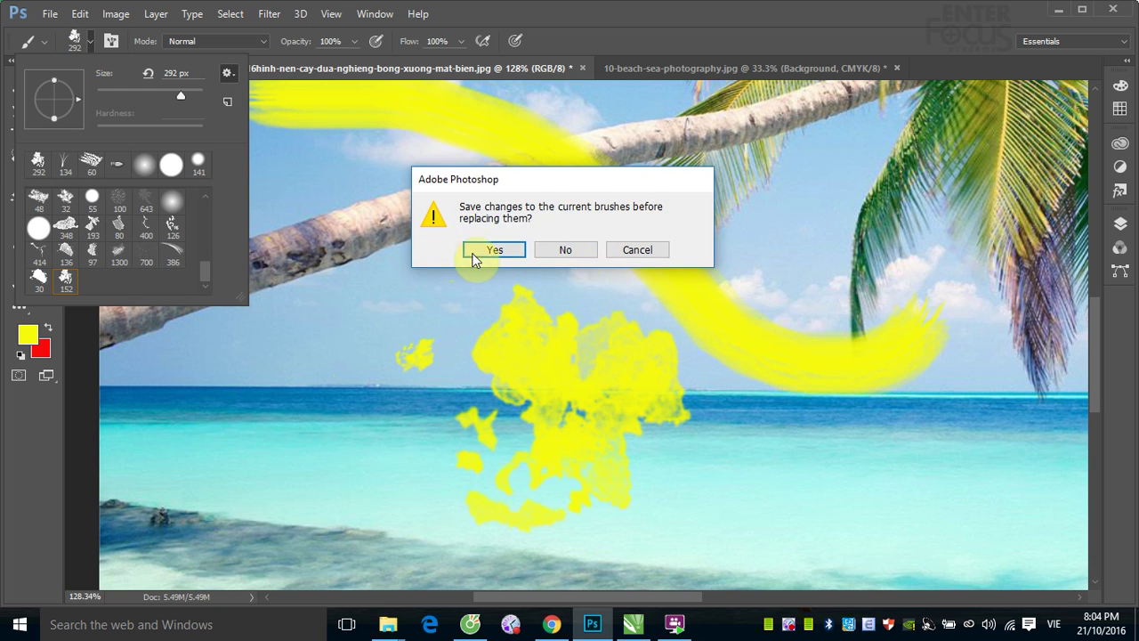
left_click(570, 250)
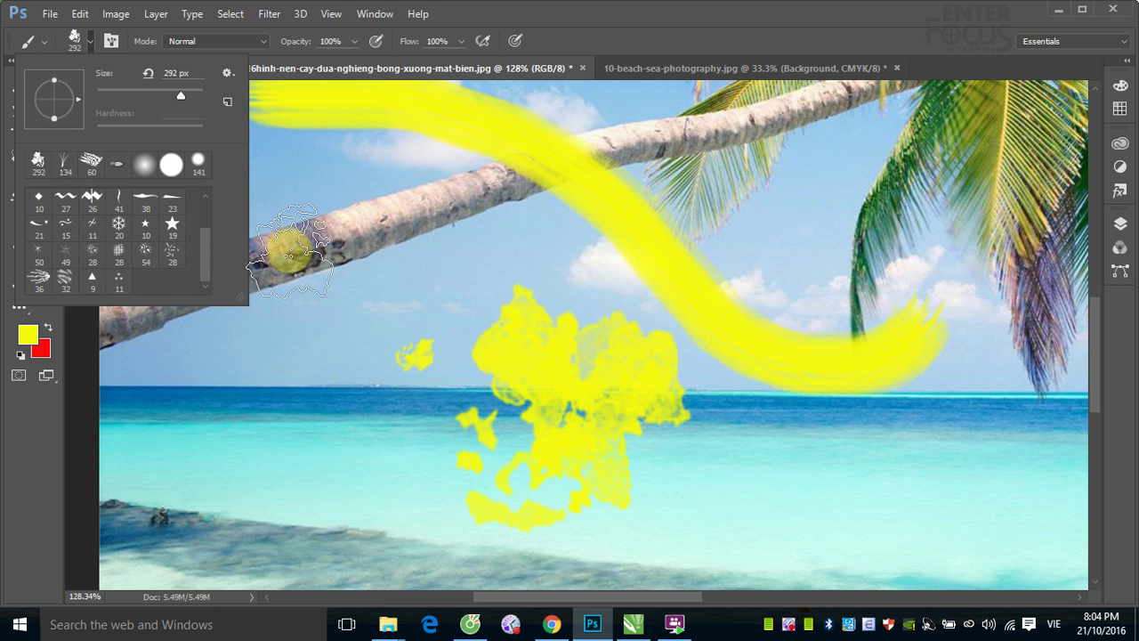
Stamp a 19 px yellow star near the horizon and a 27 px zigzag wave in the sky.
left_click(172, 223)
left_click(284, 364)
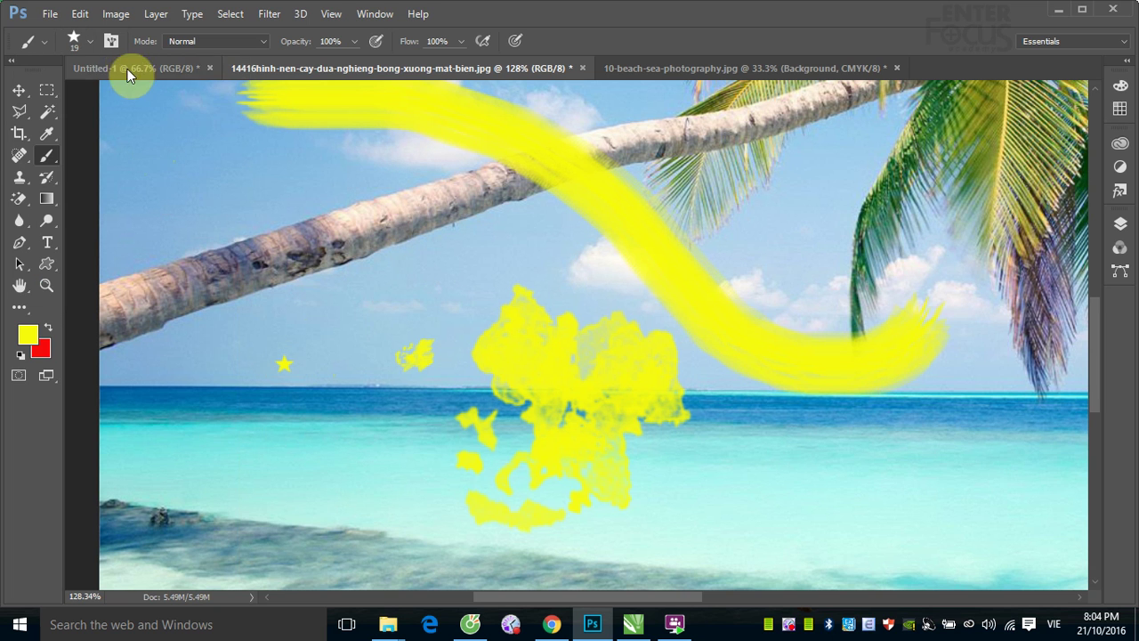
left_click(90, 41)
left_click(65, 198)
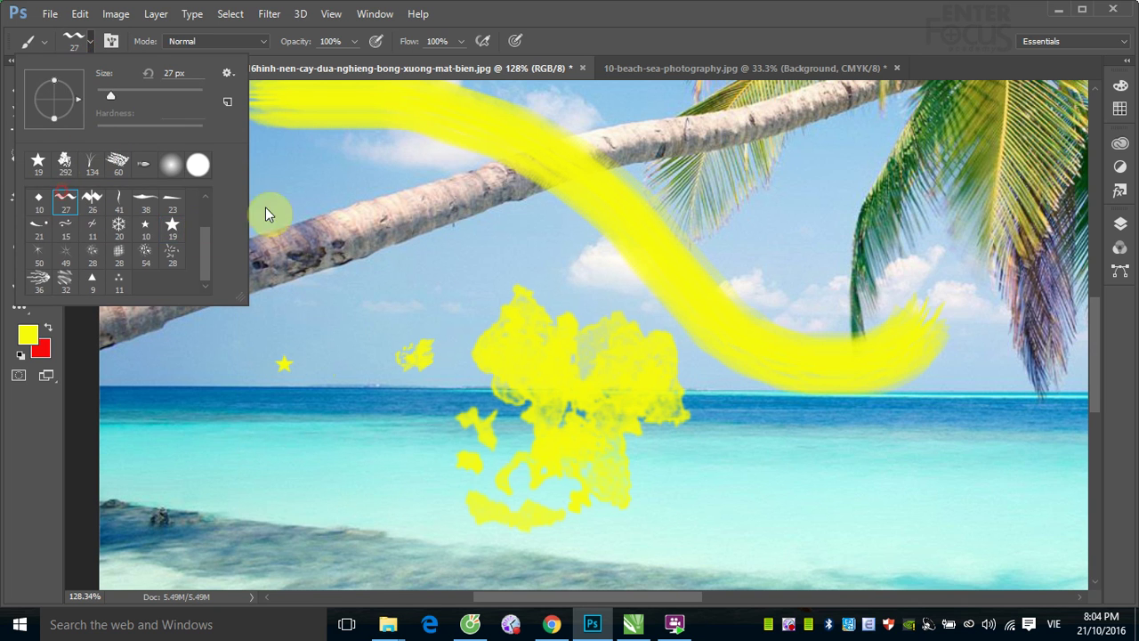
left_click(276, 162)
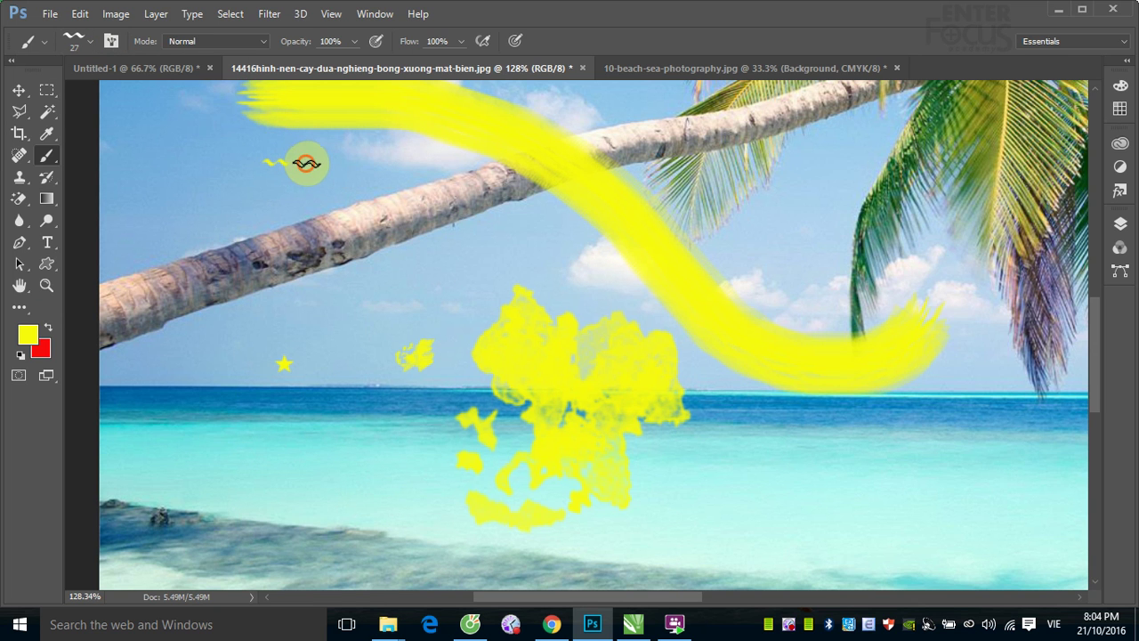
left_click_drag(299, 162, 366, 164)
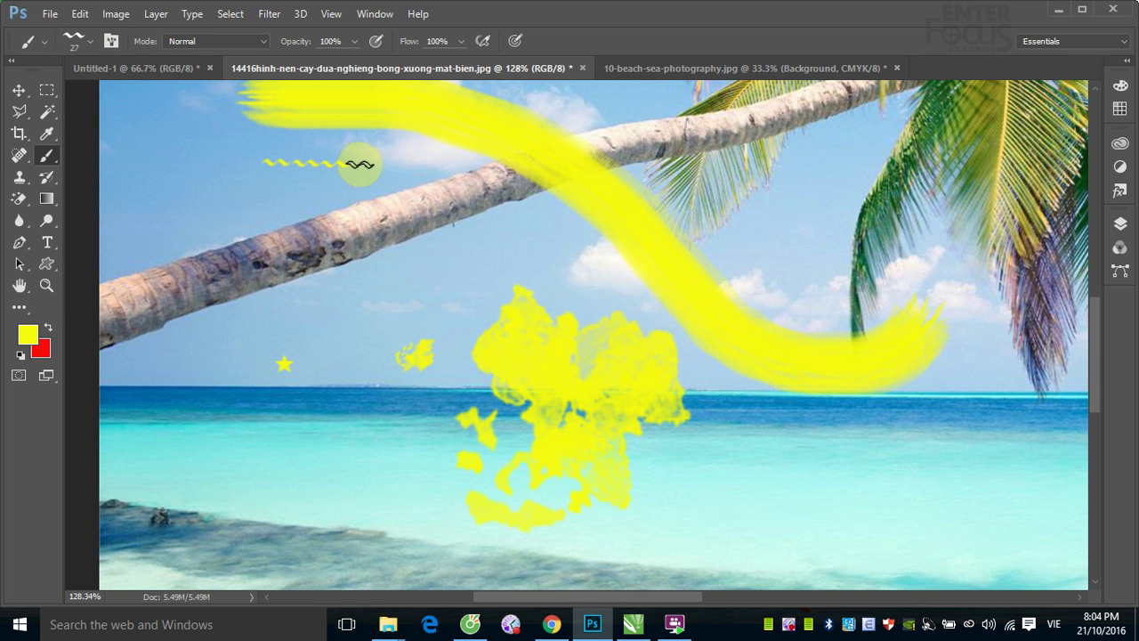
Stamp a 20 px yellow snowflake in the sky and a 36 px grass mark under the palm trunk.
left_click(89, 42)
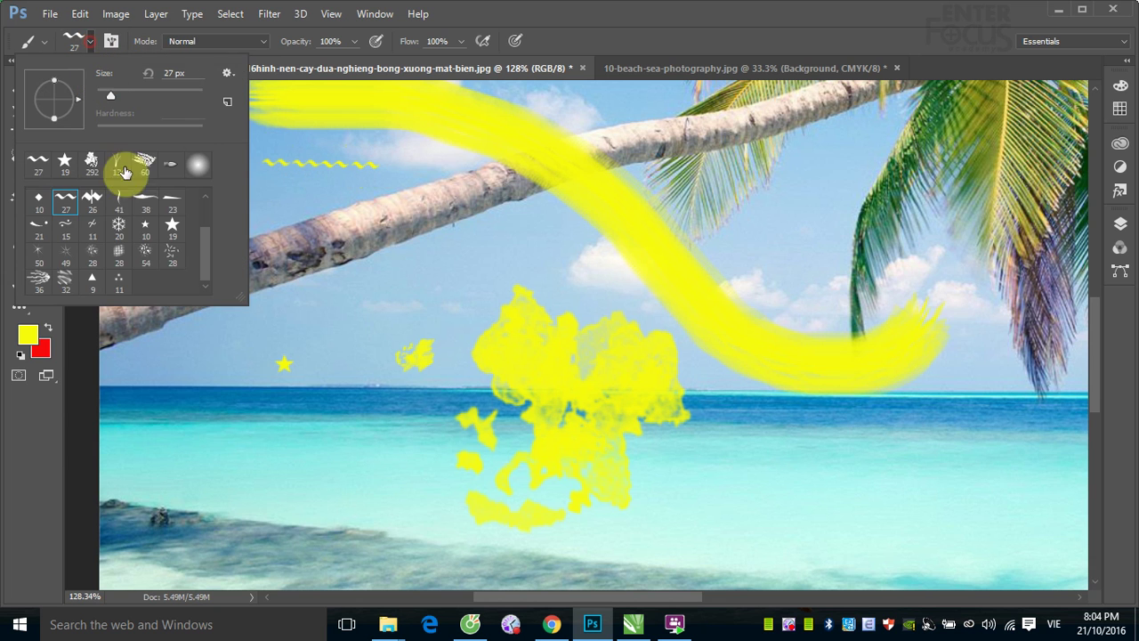
left_click(118, 224)
left_click(342, 309)
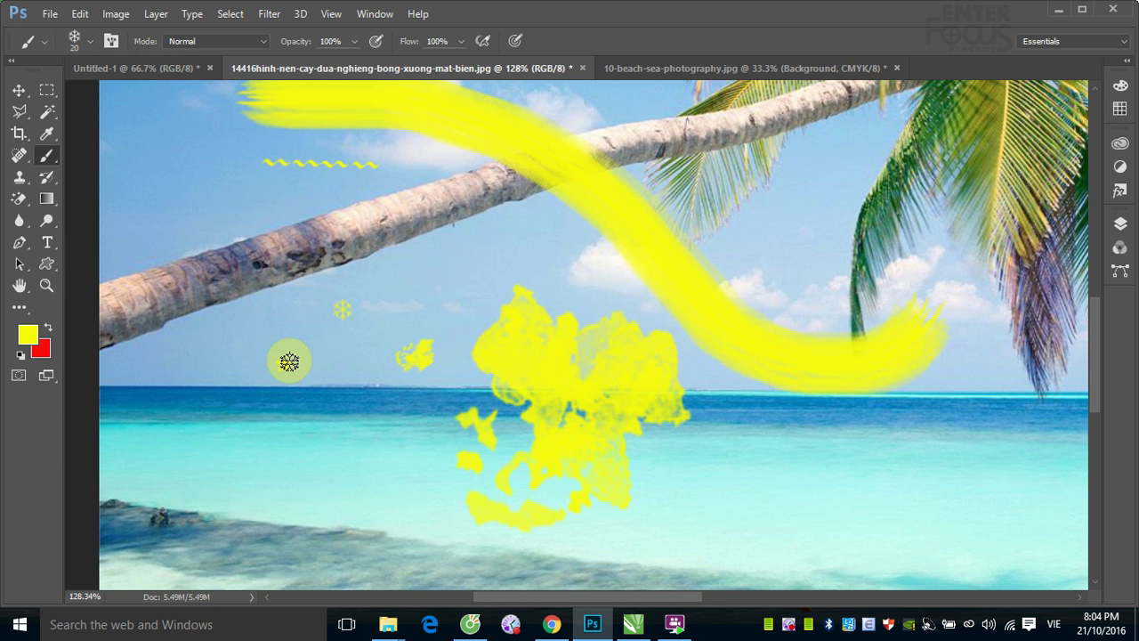
left_click(90, 41)
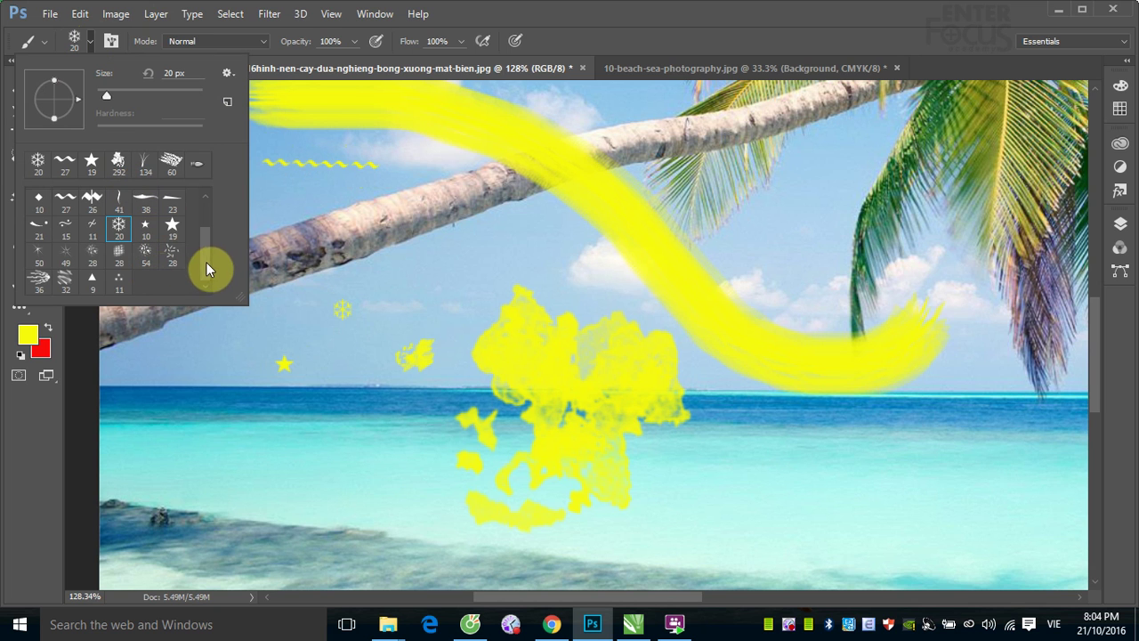
scroll(208, 258, "up", 1)
scroll(211, 251, "down", 1)
left_click(39, 279)
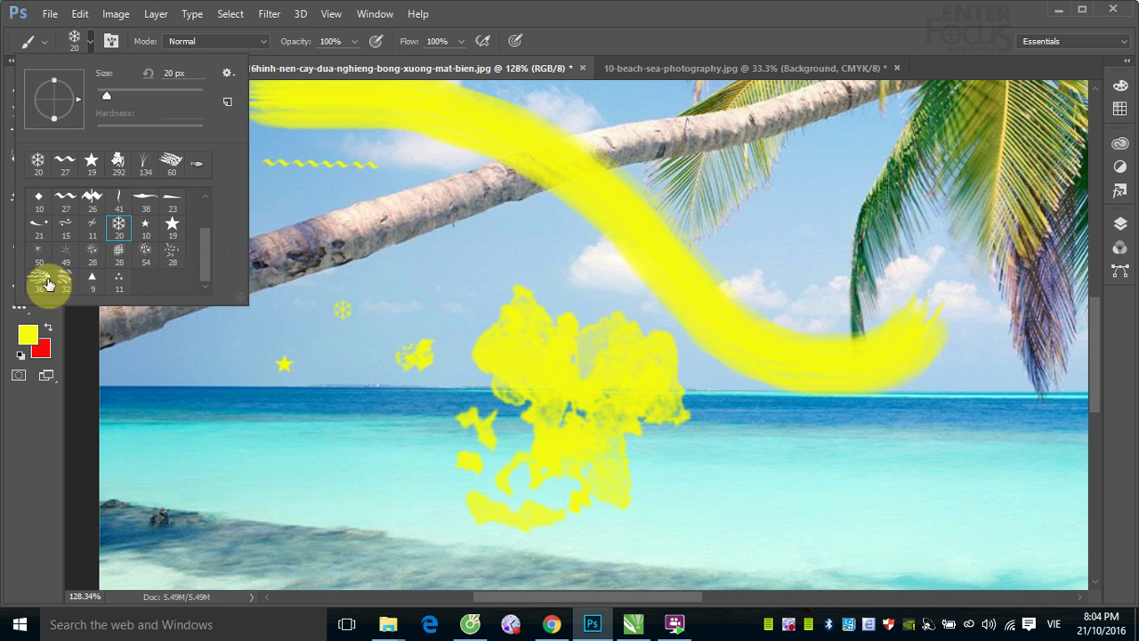
left_click(441, 278)
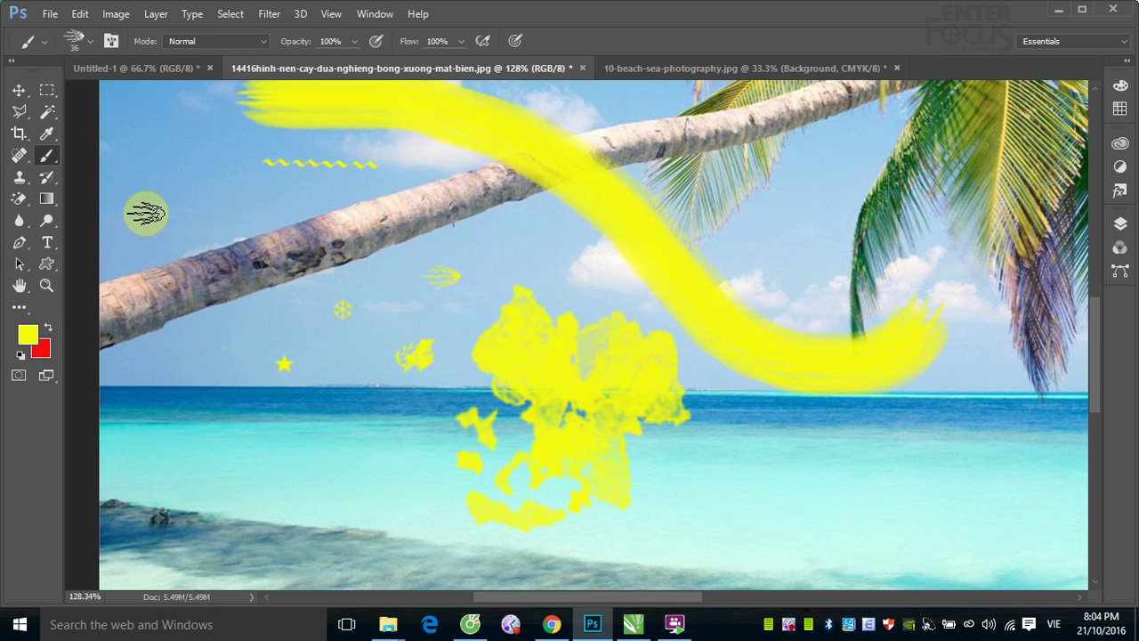
left_click(91, 42)
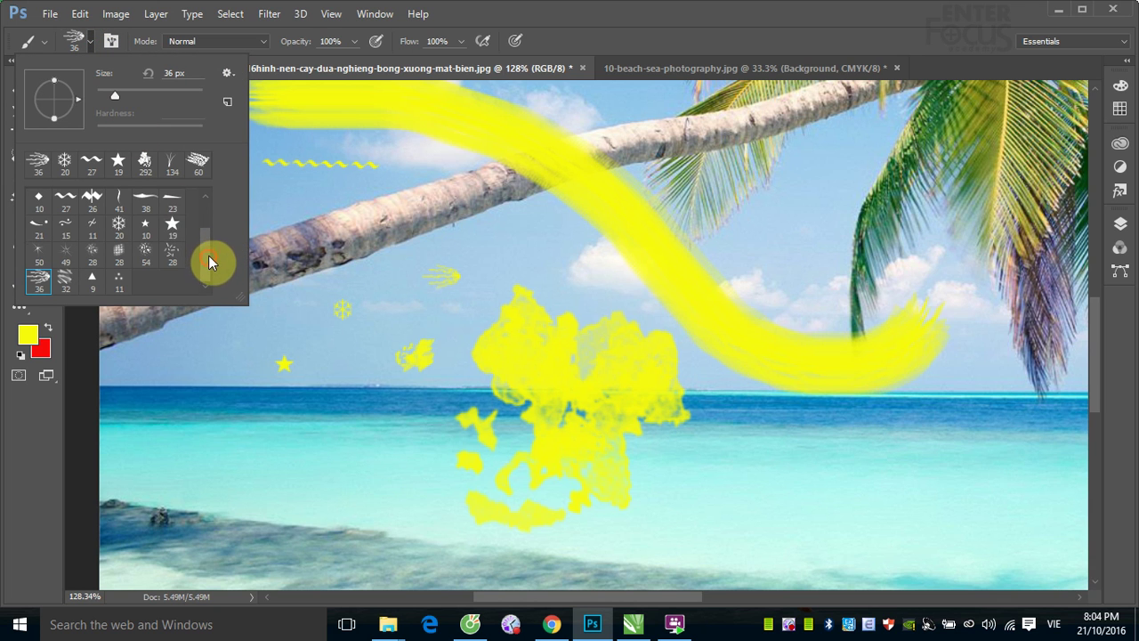
left_click_drag(208, 256, 205, 225)
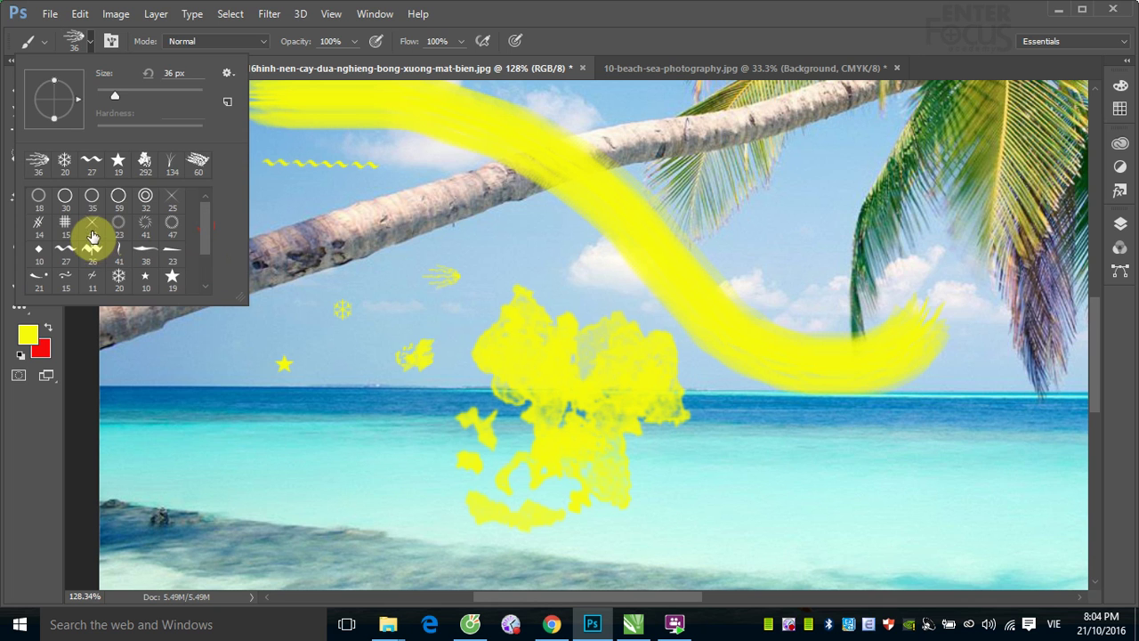
Stamp the X-shaped 48 px brush above the painted blob, leaving the brush library unchanged.
left_click(93, 227)
left_click(523, 259)
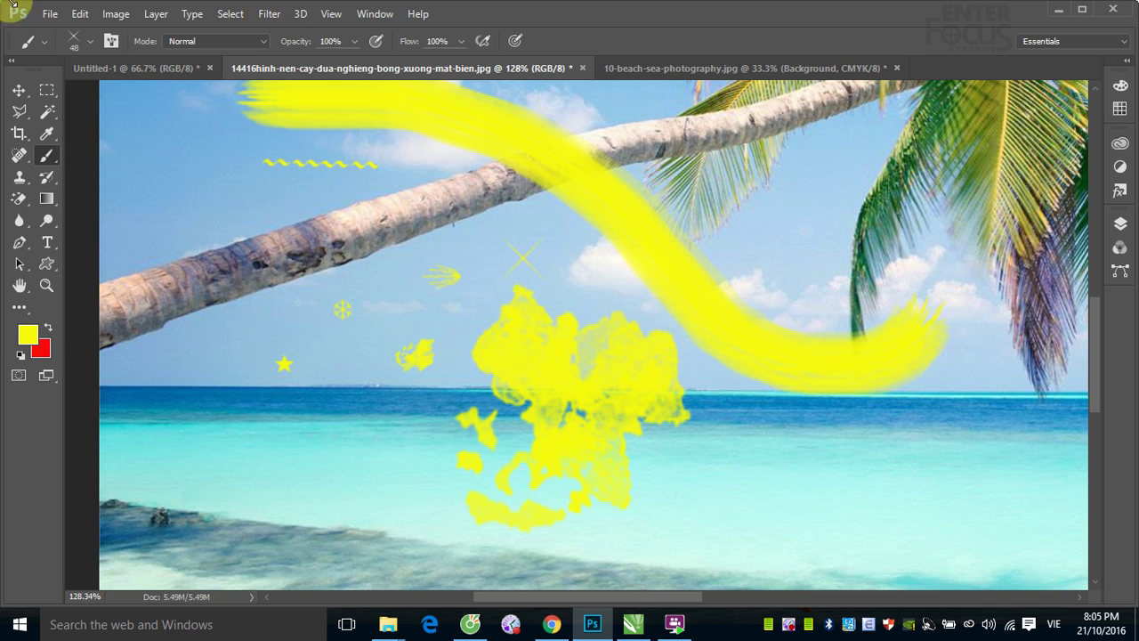
left_click(94, 42)
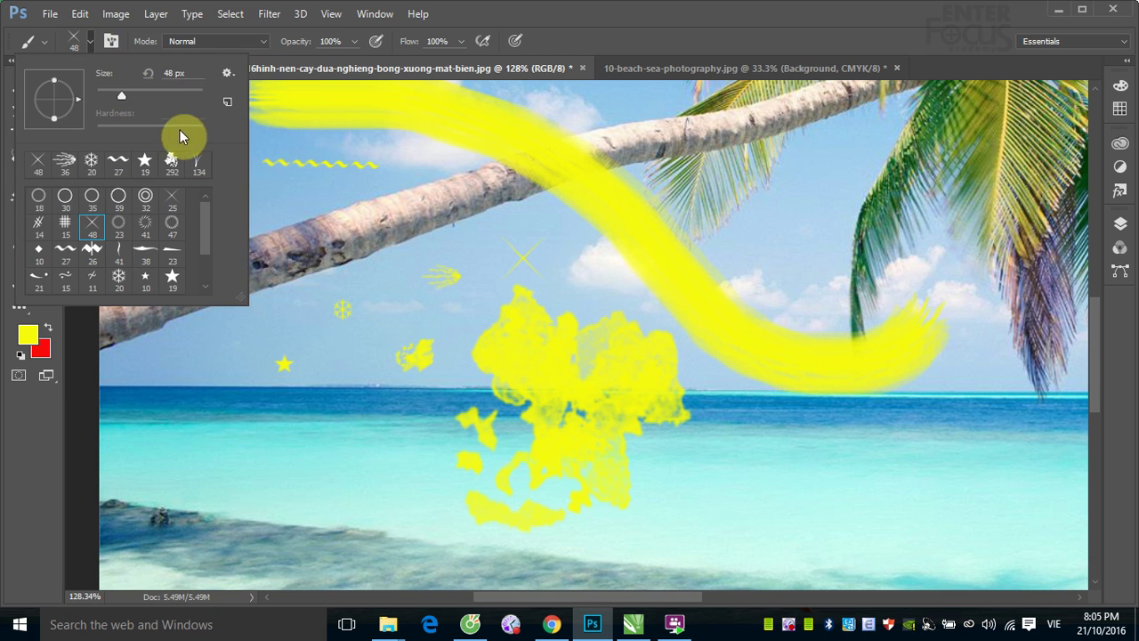
left_click(226, 74)
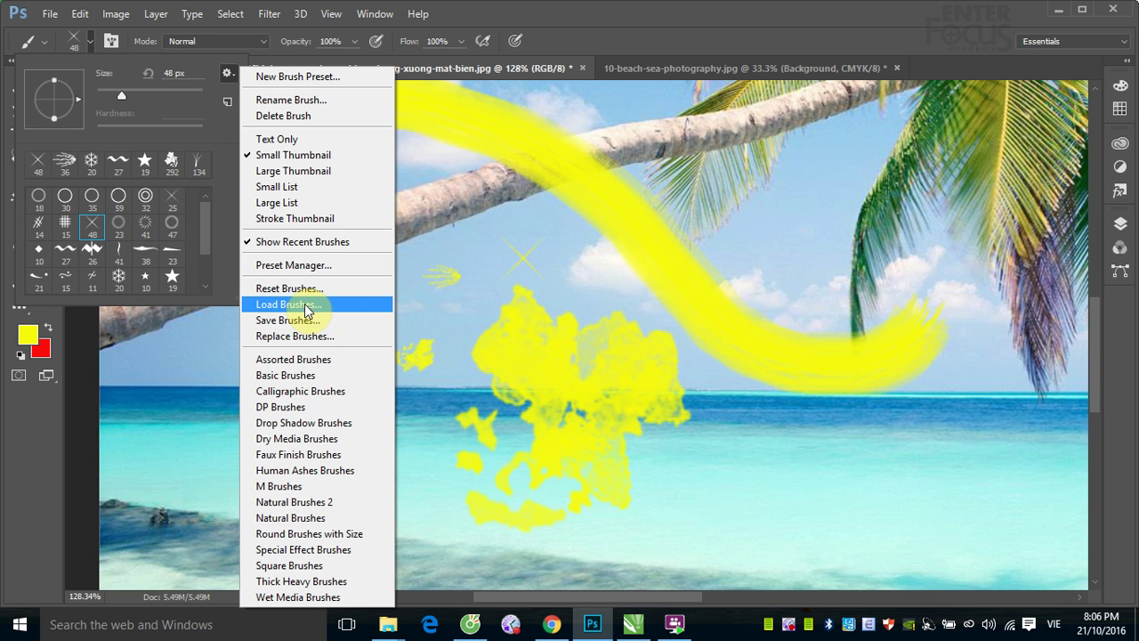
left_click(648, 13)
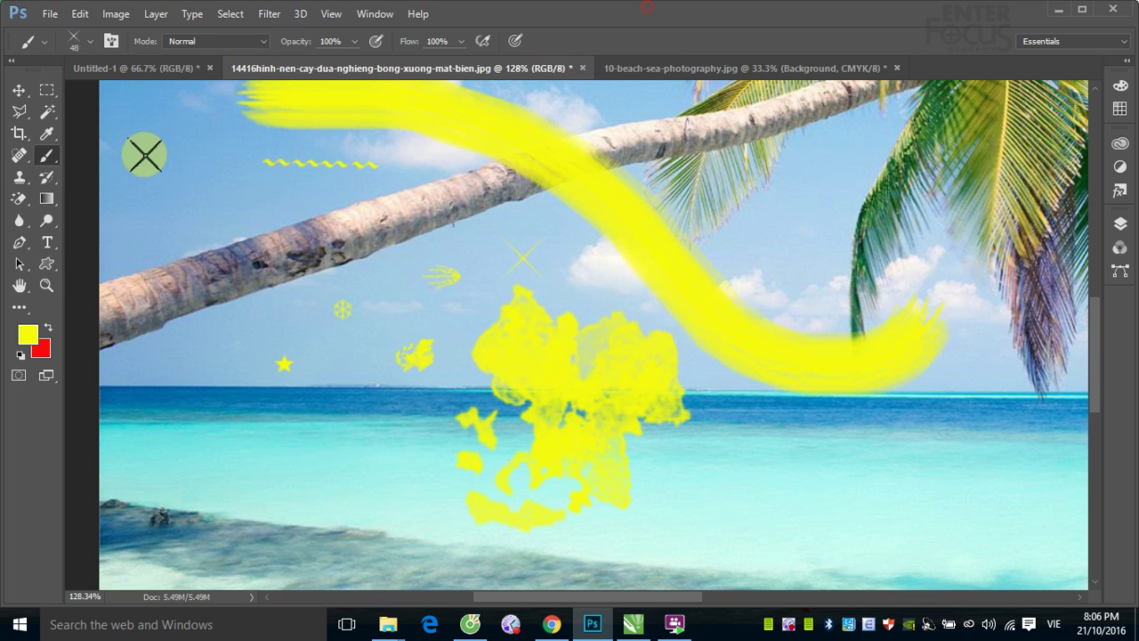
Create a new document filled with the background colour, then close it.
left_click(64, 32)
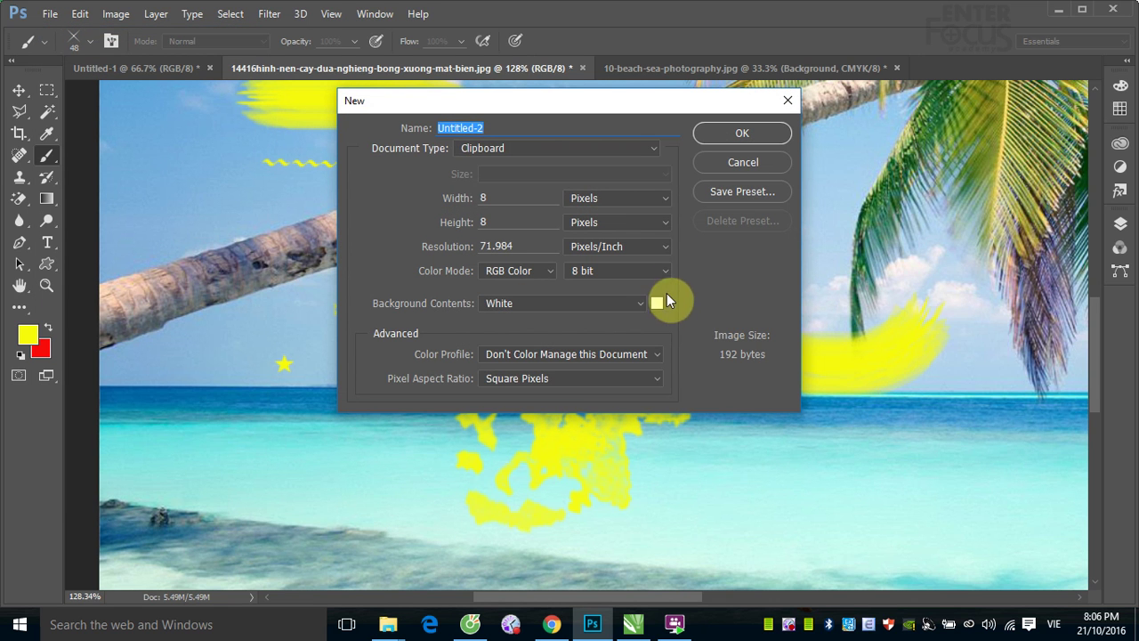
left_click(641, 304)
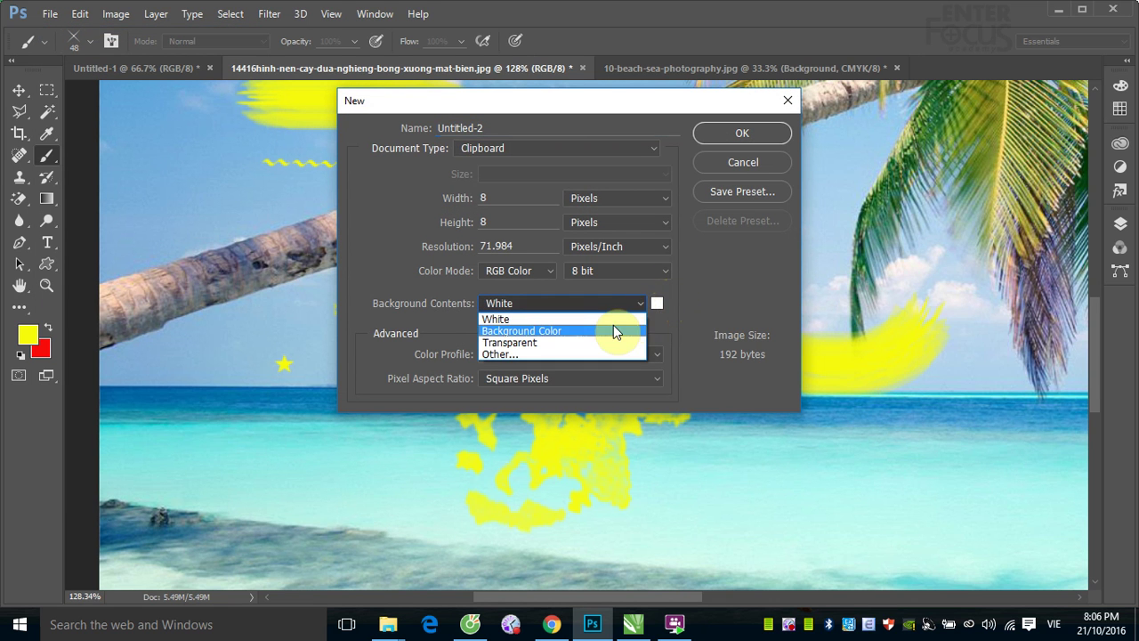
left_click(614, 331)
left_click(719, 139)
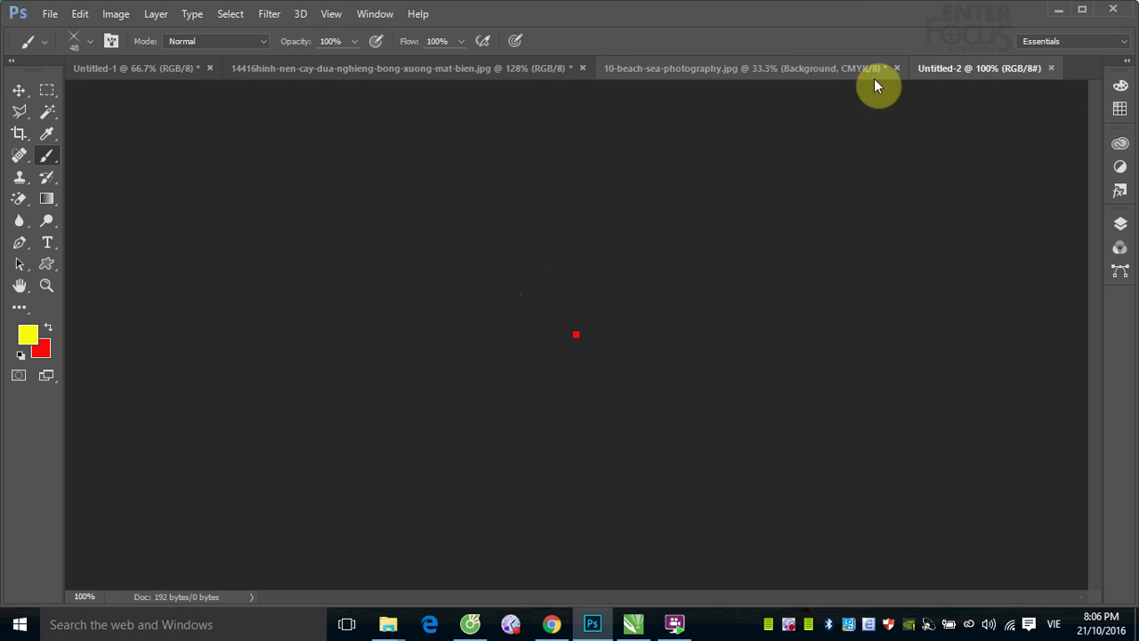
left_click(1051, 69)
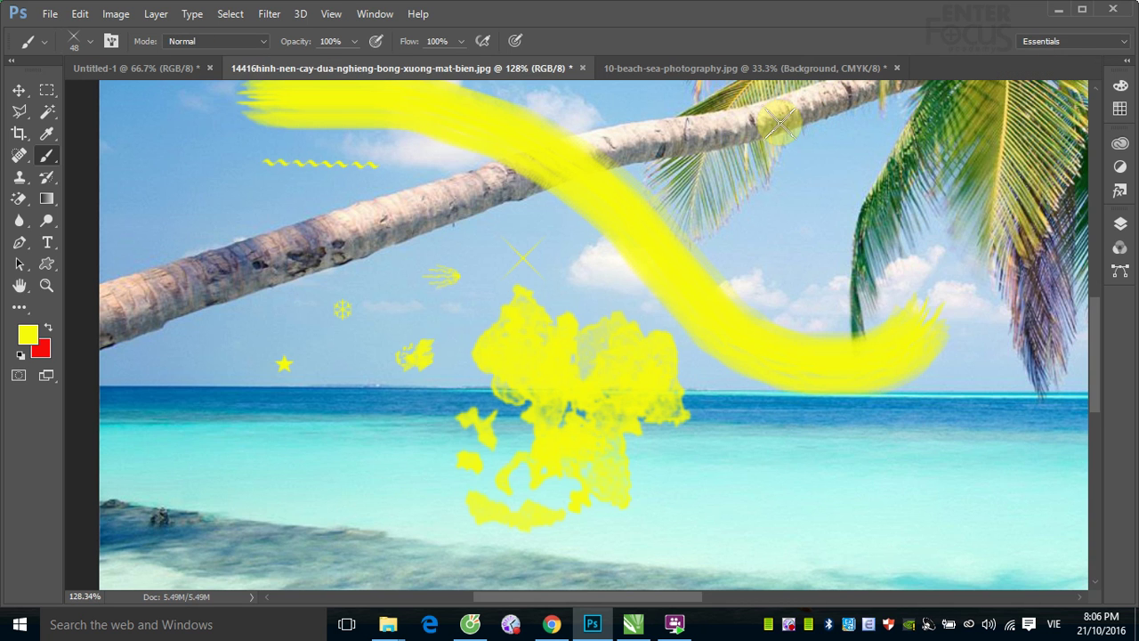
Create a new document with width 200, height 200 and Transparent background contents.
left_click(49, 13)
left_click(36, 31)
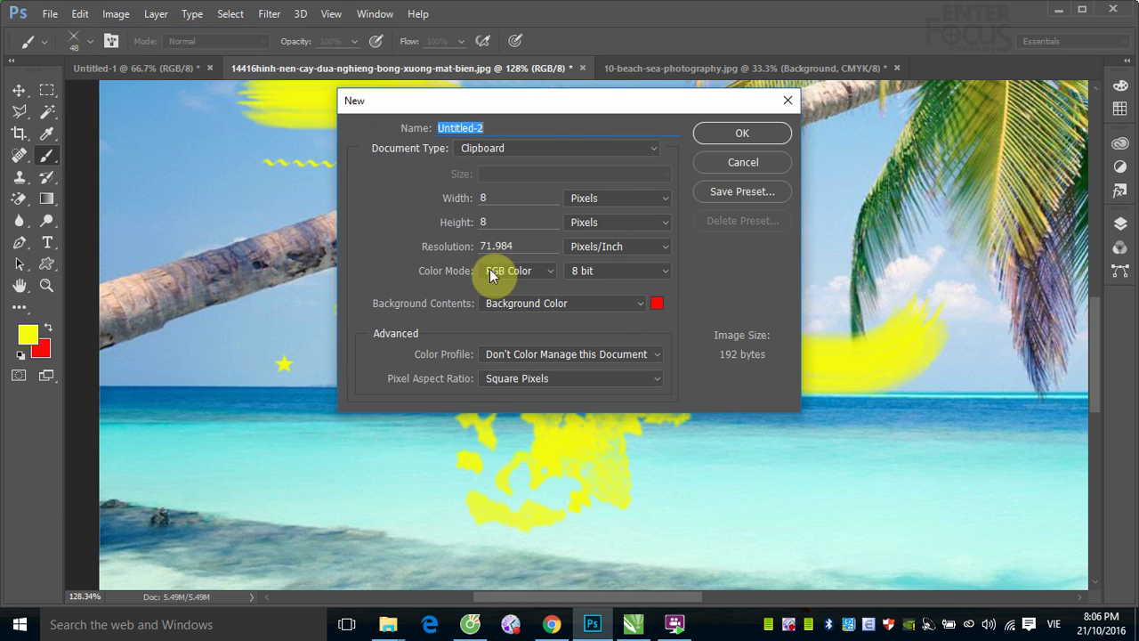
left_click(456, 196)
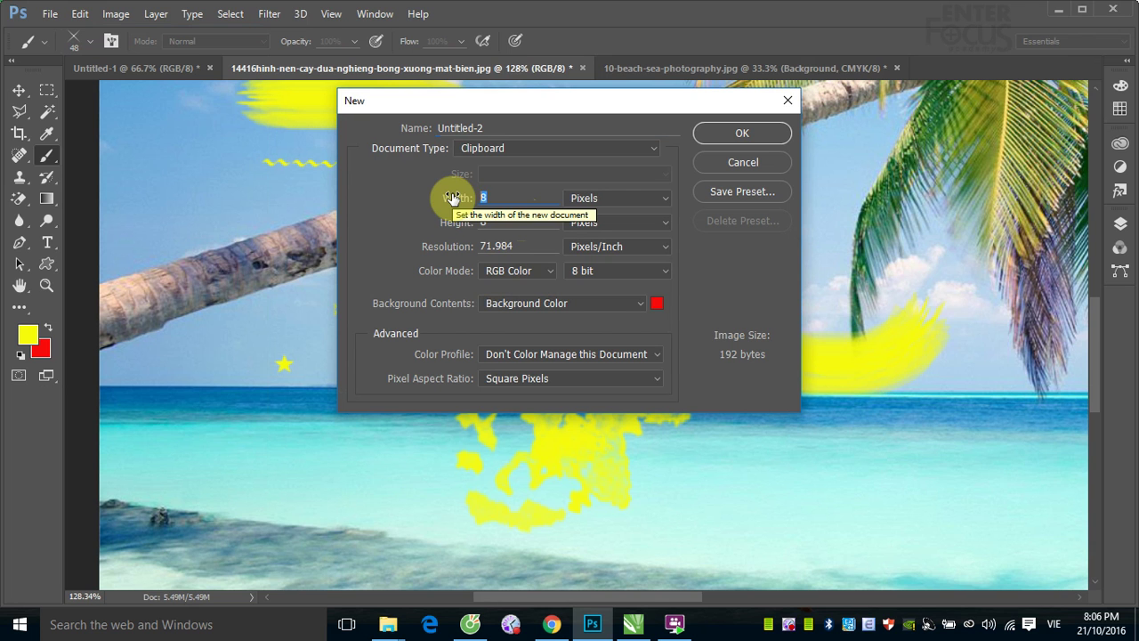
type("200")
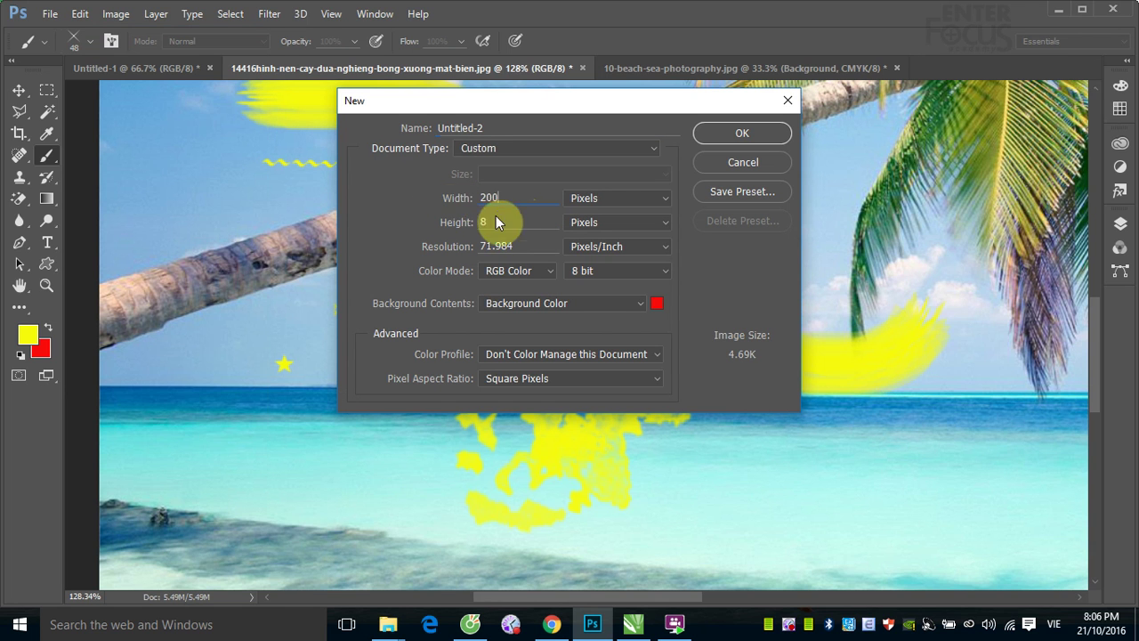
left_click(447, 223)
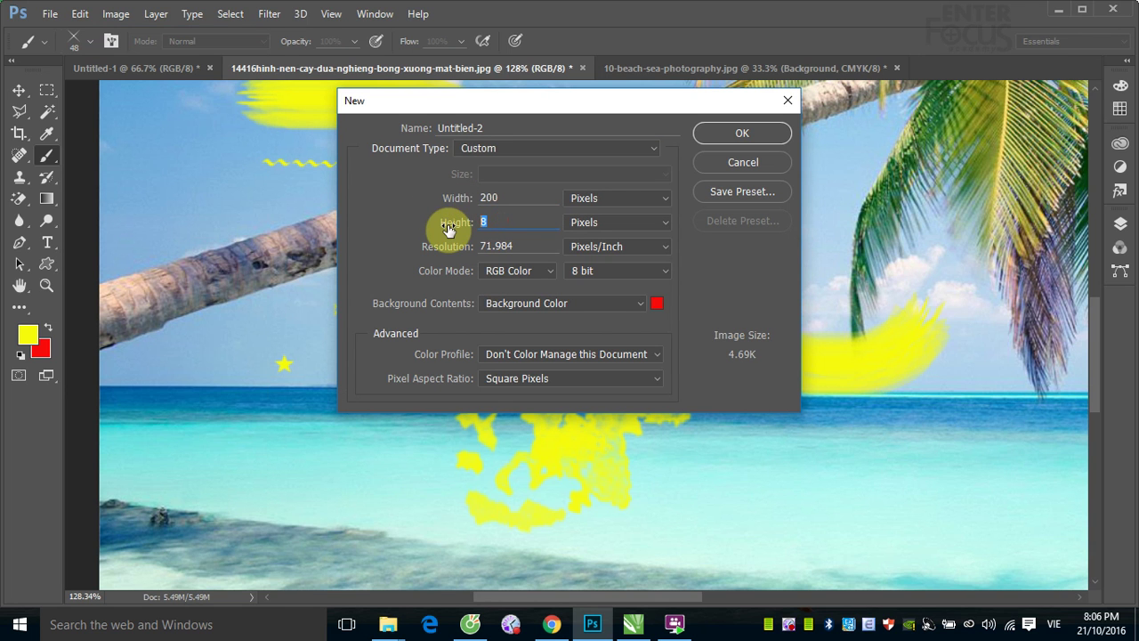
type("200")
left_click(639, 302)
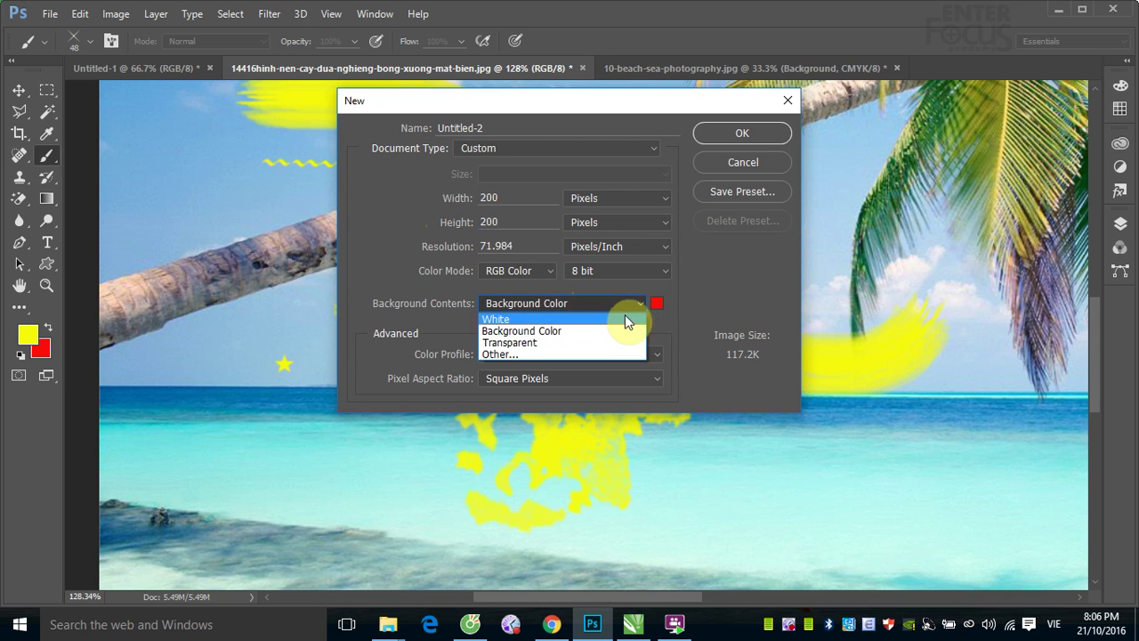
left_click(574, 342)
left_click(724, 136)
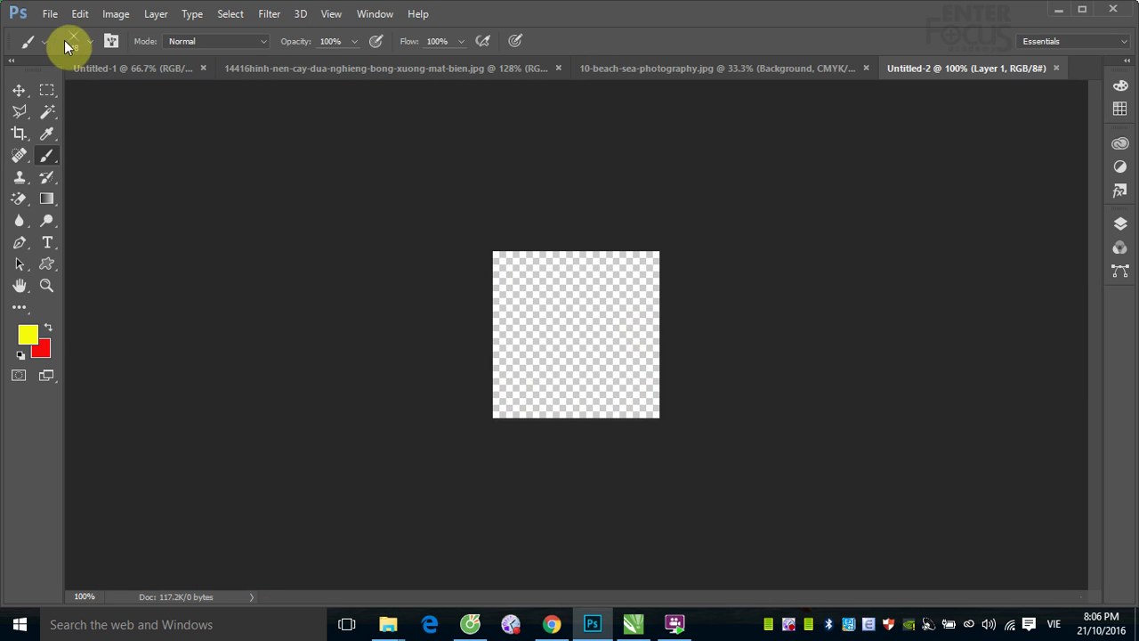
Reset the brush presets to the default brush set.
left_click(89, 41)
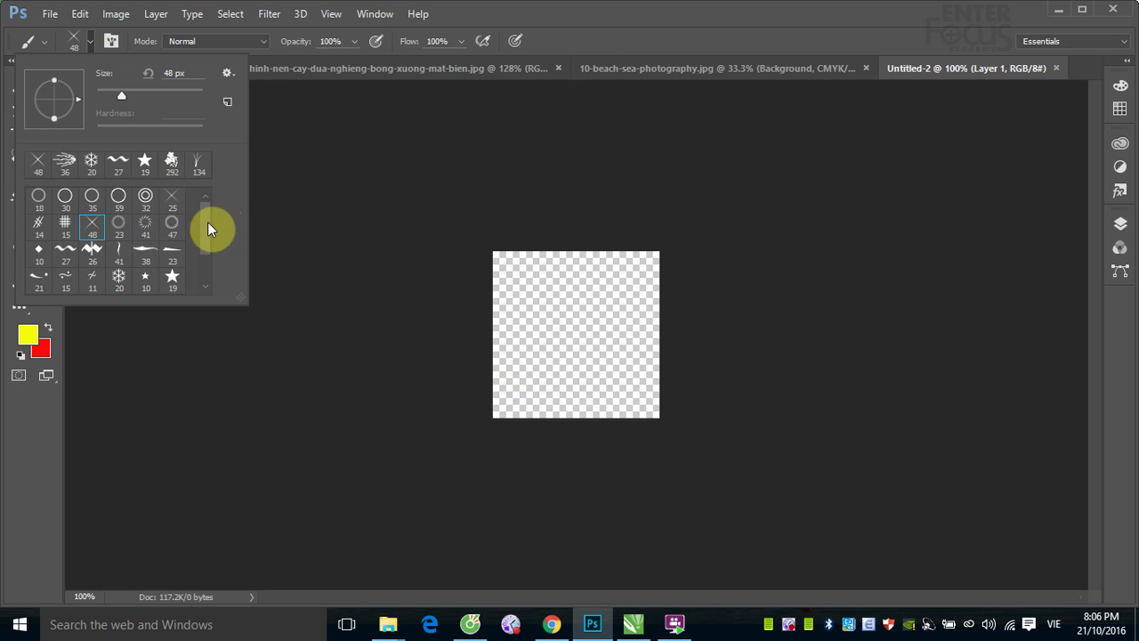
left_click(231, 73)
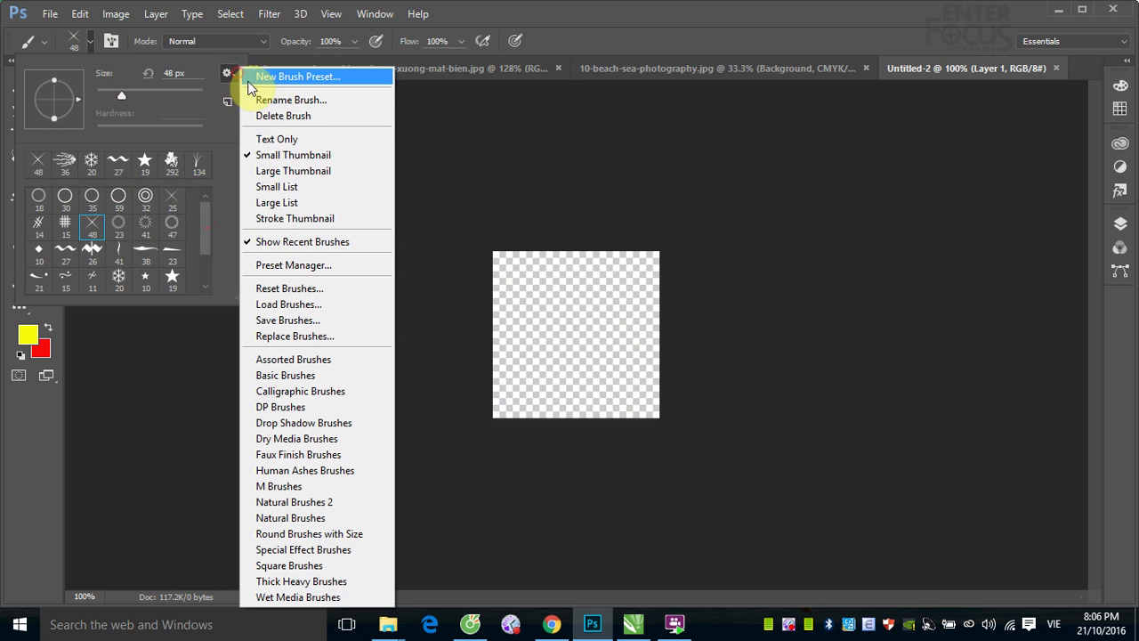
left_click(286, 289)
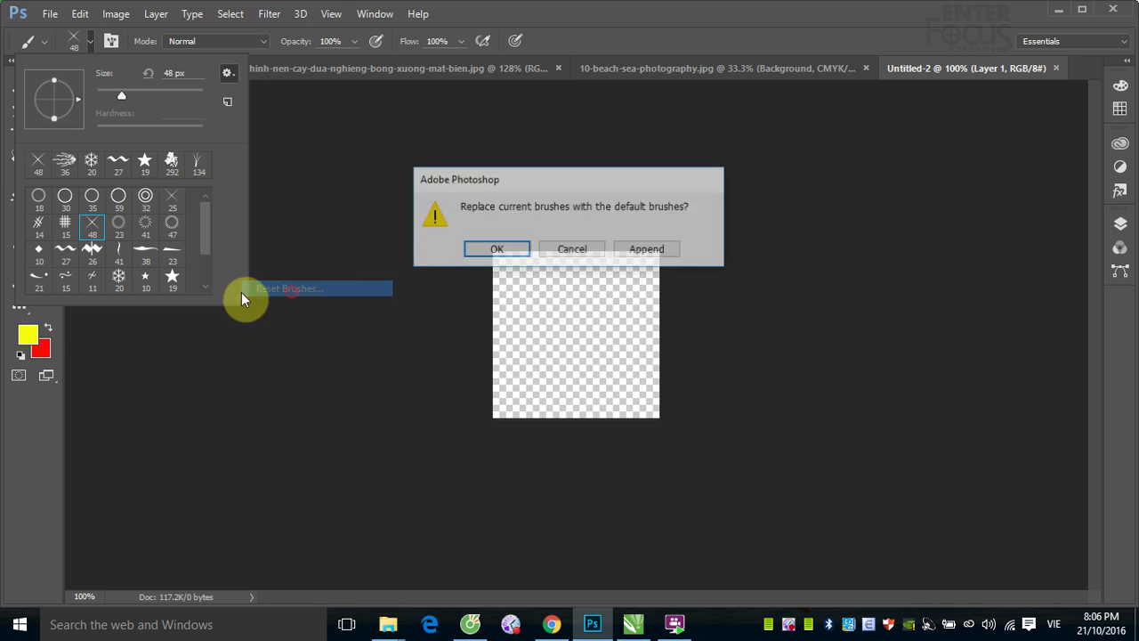
left_click(504, 249)
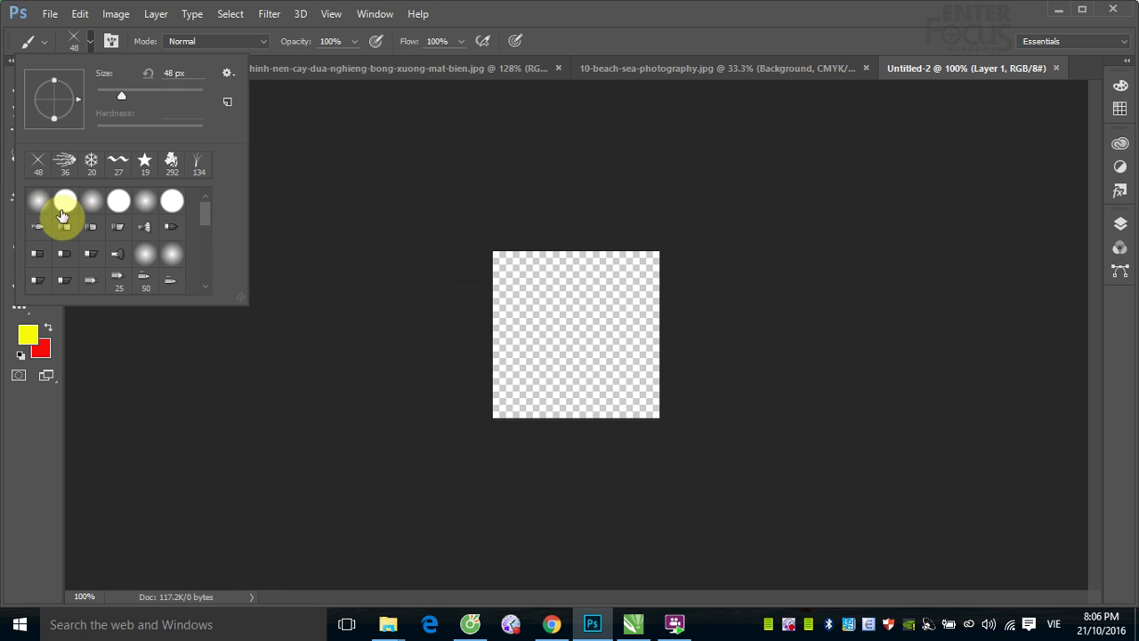
Choose the Hard Round brush at 18 px and make red the foreground colour.
left_click(61, 203)
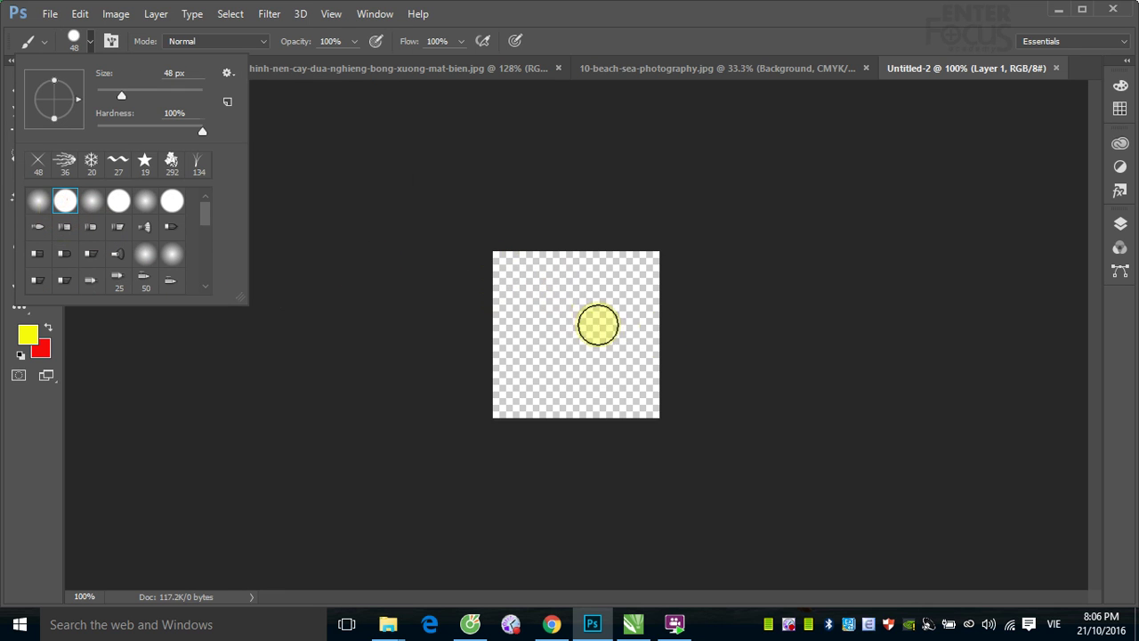
left_click_drag(605, 317, 587, 324)
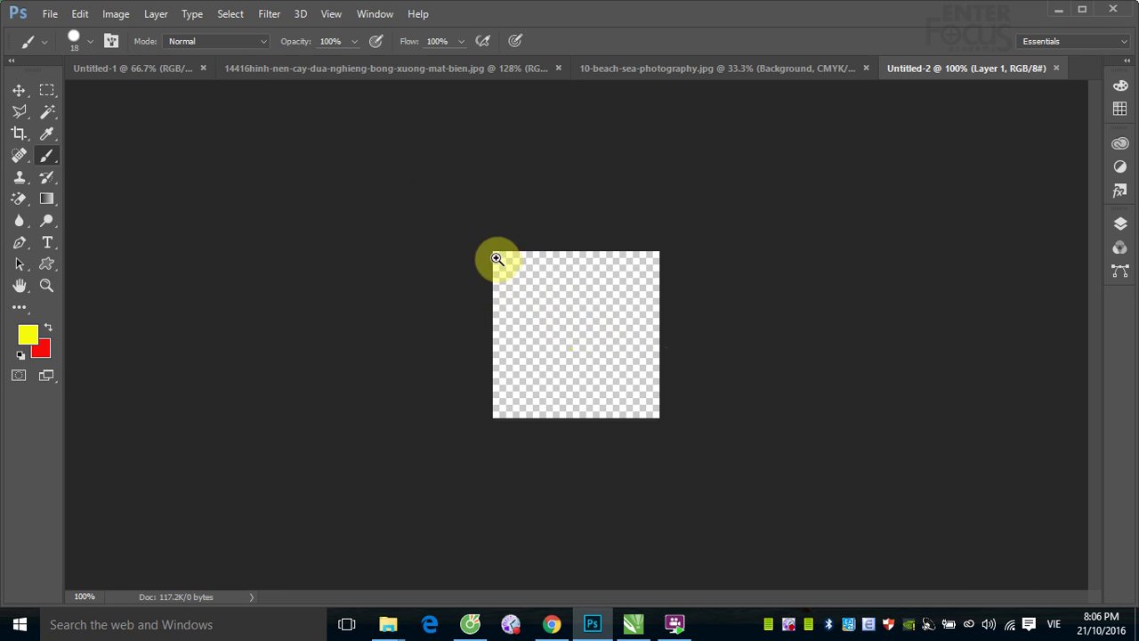
mouse_move(496, 258)
left_mouse_down()
mouse_move(639, 346)
mouse_move(565, 294)
left_mouse_up()
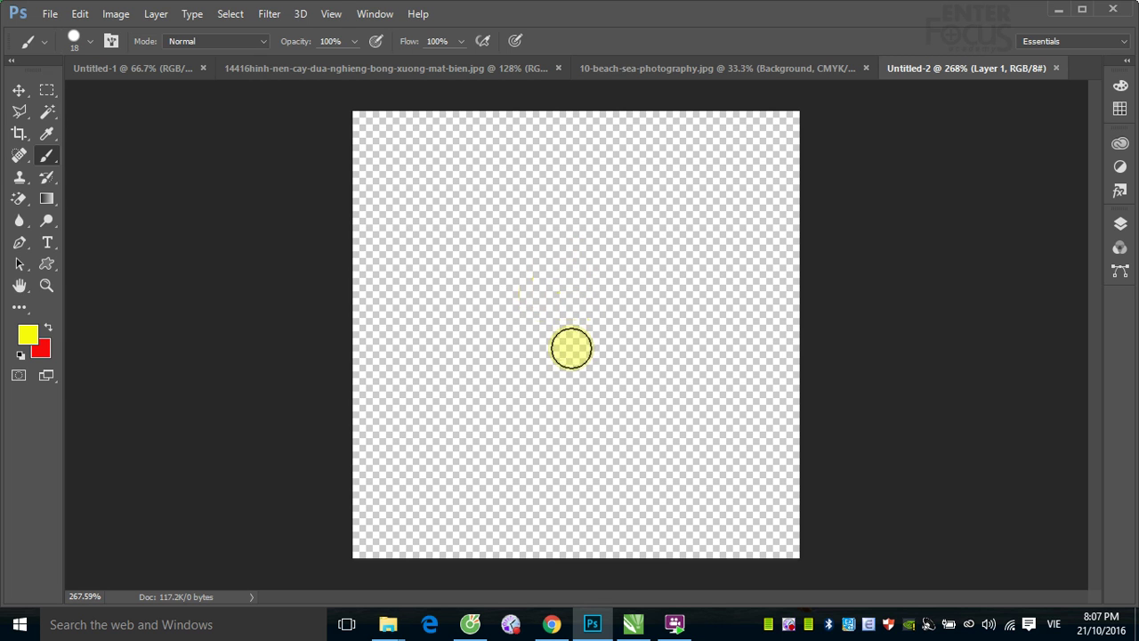
left_click(50, 328)
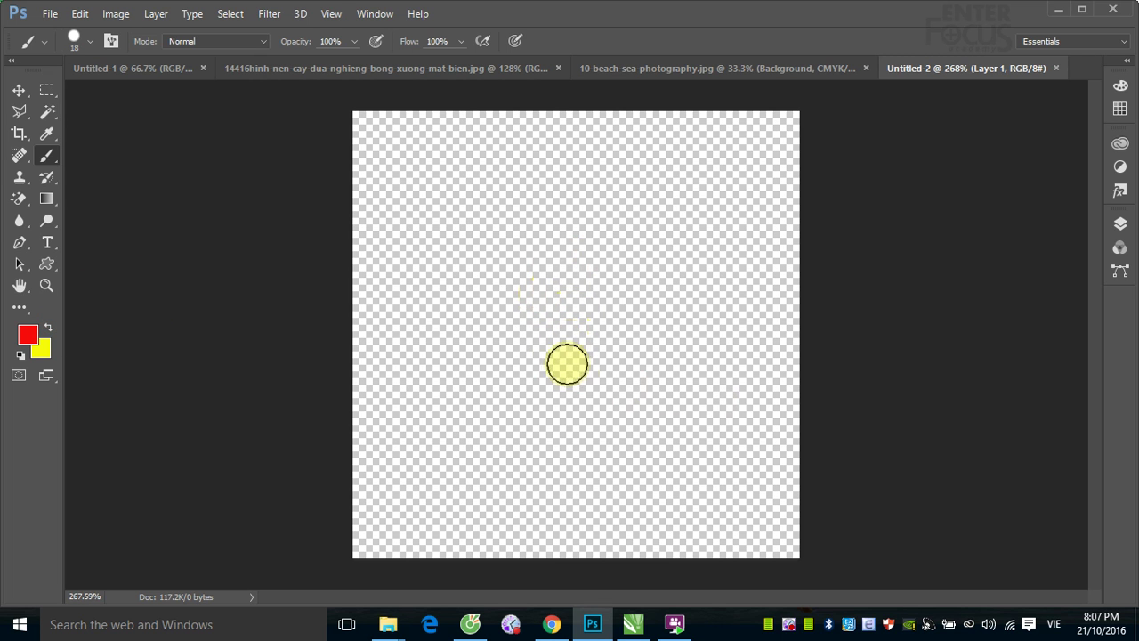
Paint a thick red spiral at the canvas centre ringed by ten short rays.
mouse_move(560, 342)
left_mouse_down()
mouse_move(549, 345)
mouse_move(598, 282)
mouse_move(620, 359)
mouse_move(498, 348)
mouse_move(596, 230)
mouse_move(689, 315)
mouse_move(646, 402)
mouse_move(539, 424)
left_mouse_up()
left_click_drag(579, 191, 572, 125)
left_click_drag(507, 227, 424, 166)
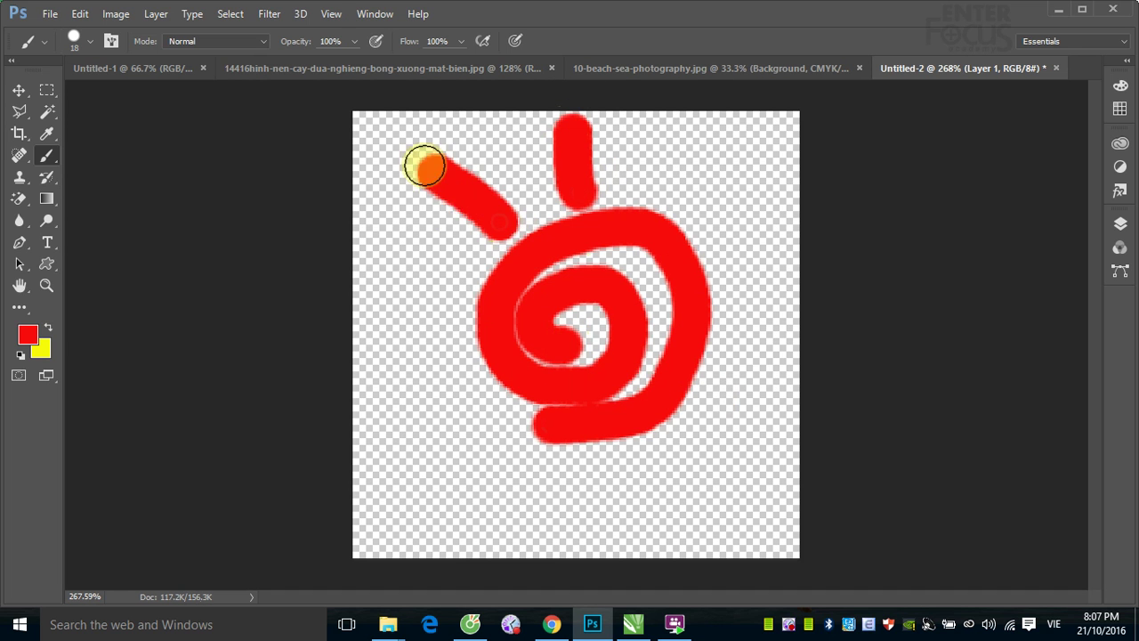
left_click_drag(383, 283, 463, 283)
left_click_drag(448, 367, 386, 402)
left_click_drag(497, 438, 458, 525)
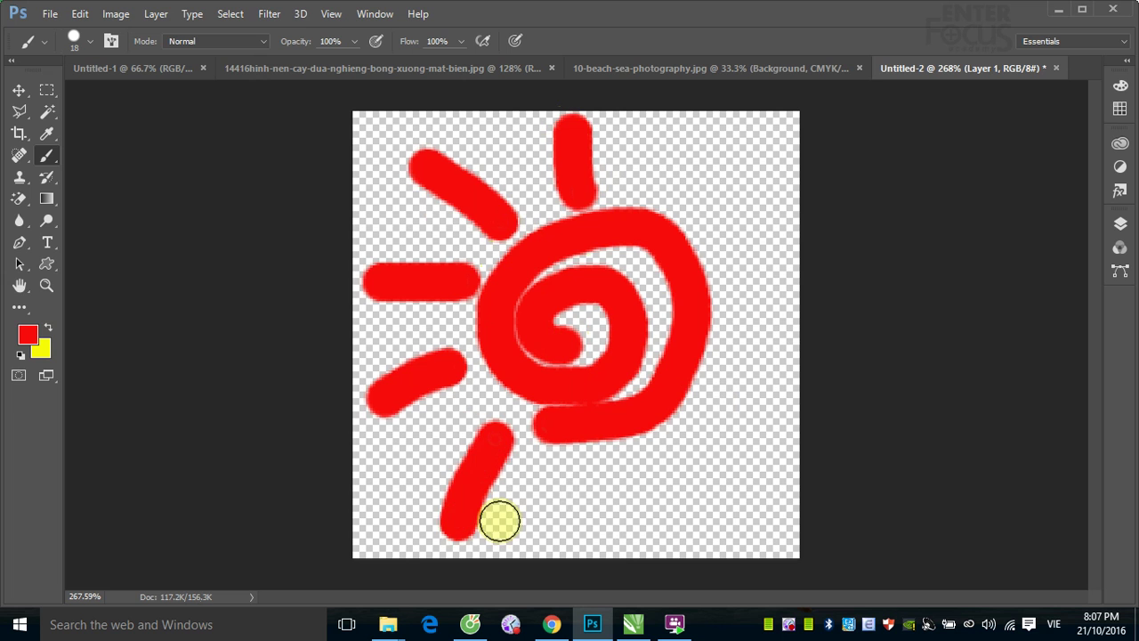
left_click_drag(576, 484, 615, 550)
left_click(708, 447)
left_click_drag(746, 492, 757, 495)
left_click_drag(730, 369, 805, 361)
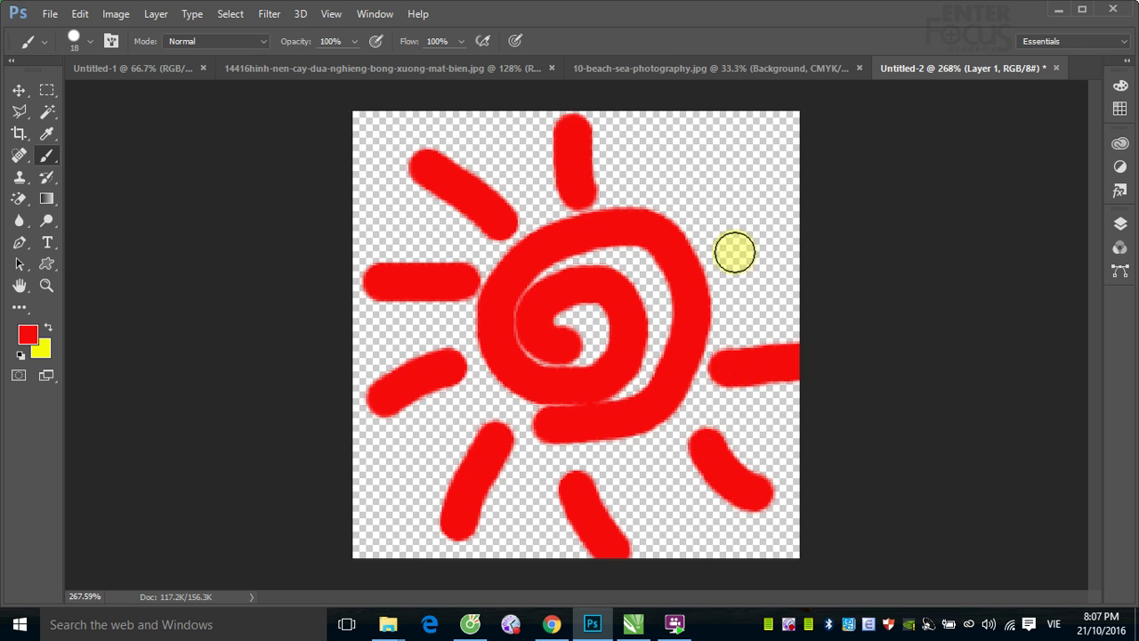
left_click_drag(735, 252, 805, 216)
left_click_drag(681, 192, 733, 142)
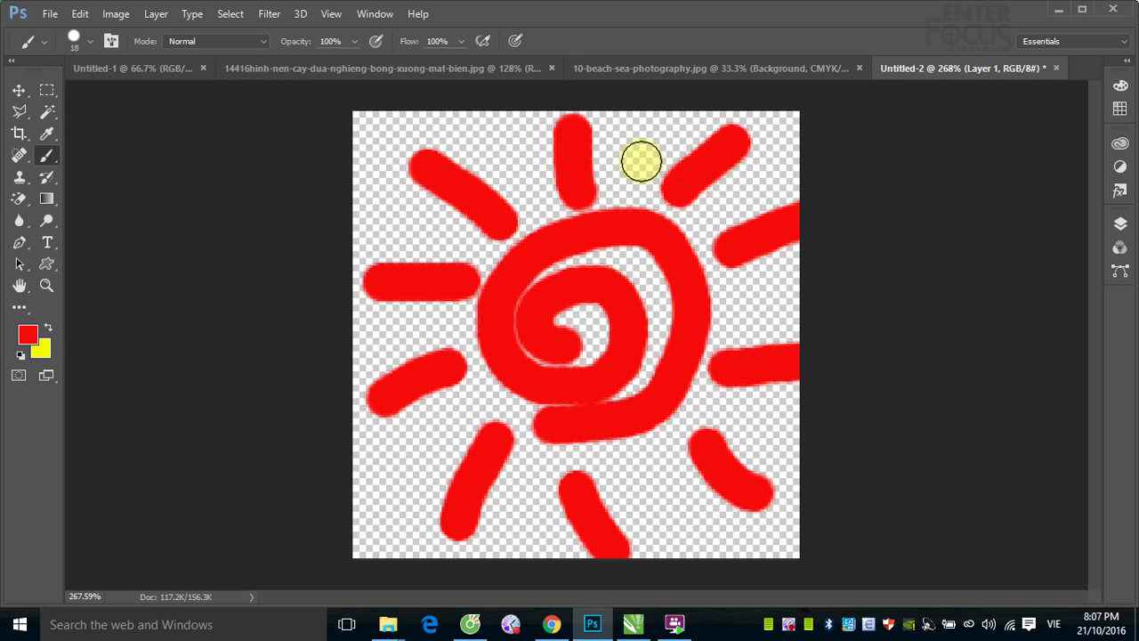
left_click(89, 40)
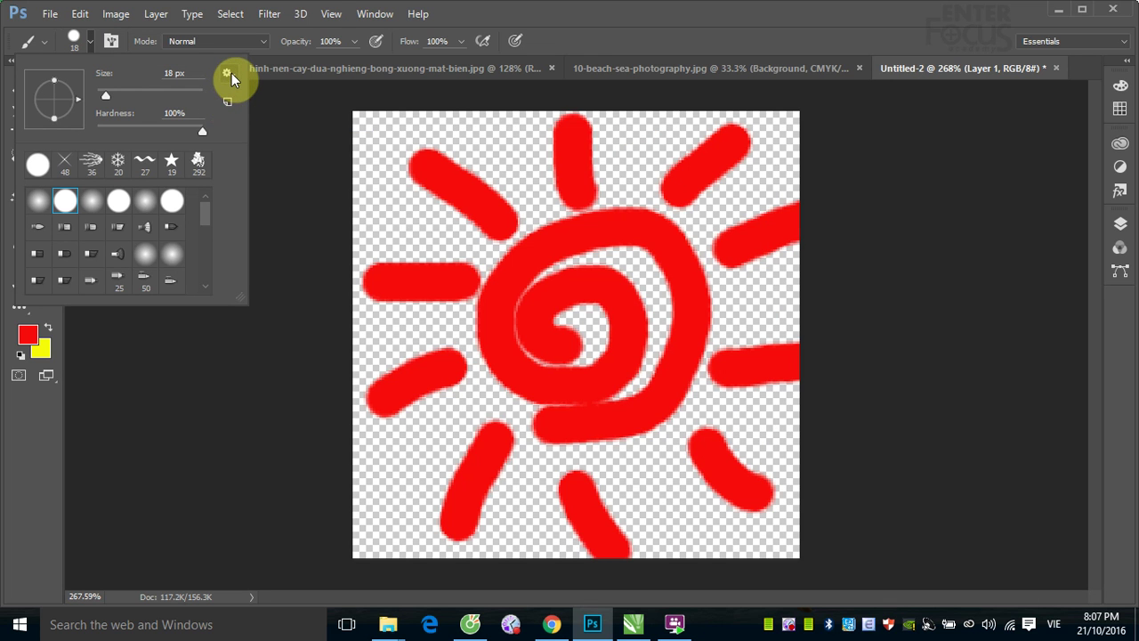
Define the red sun drawing as a new brush preset named Sun_brush.
left_click(79, 14)
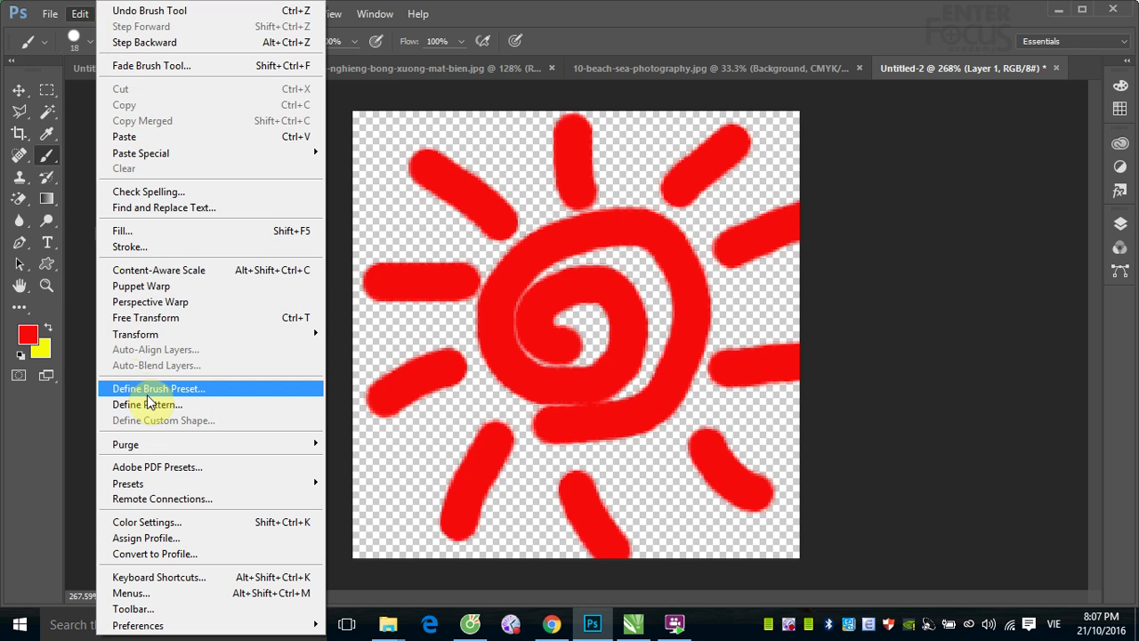
left_click(147, 394)
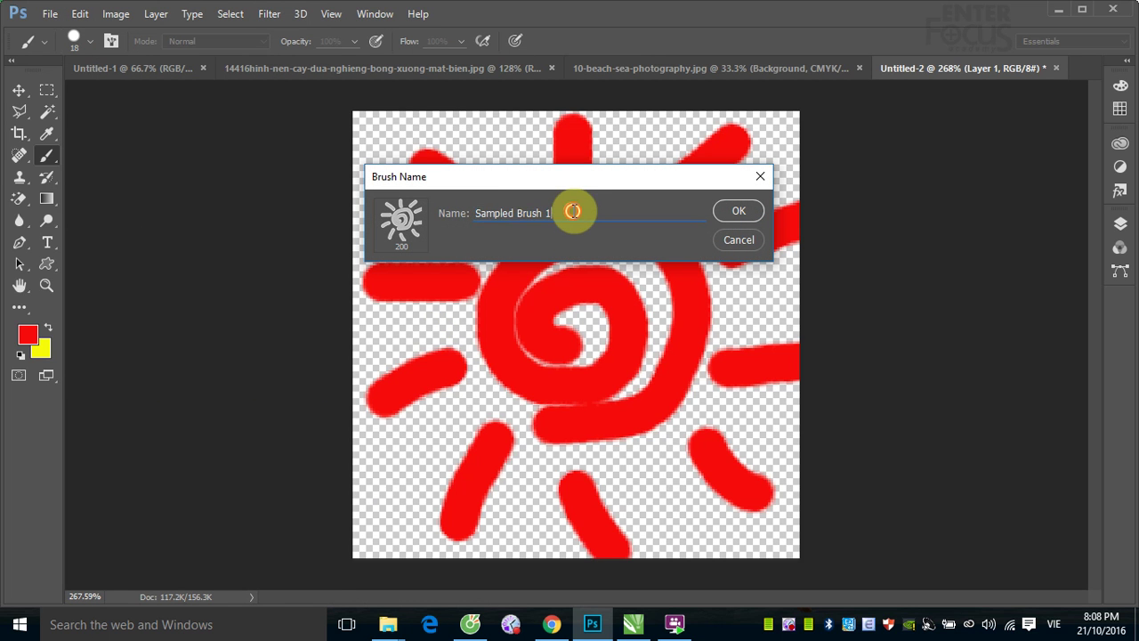
left_click_drag(563, 215, 480, 215)
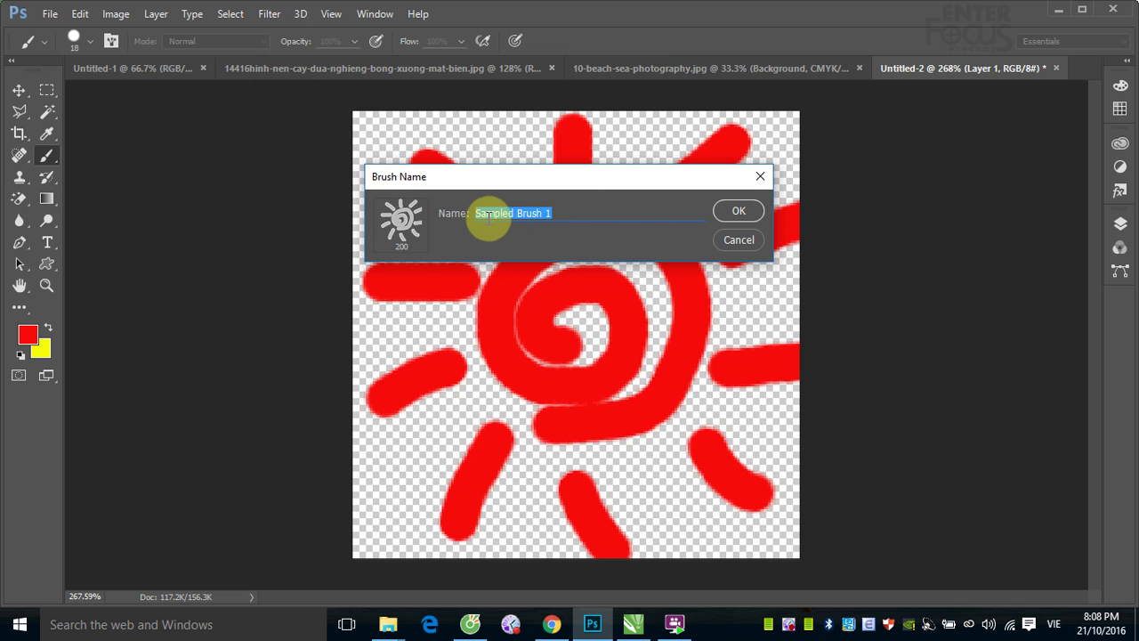
type("Sun")
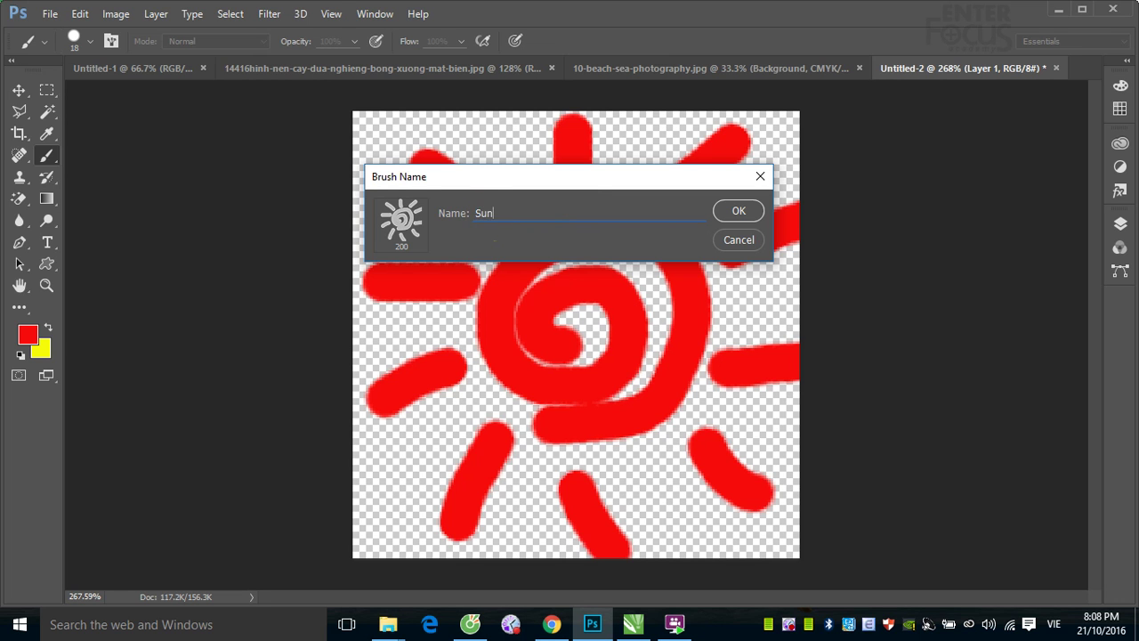
type("_b")
type("ru")
type("sh")
left_click(732, 210)
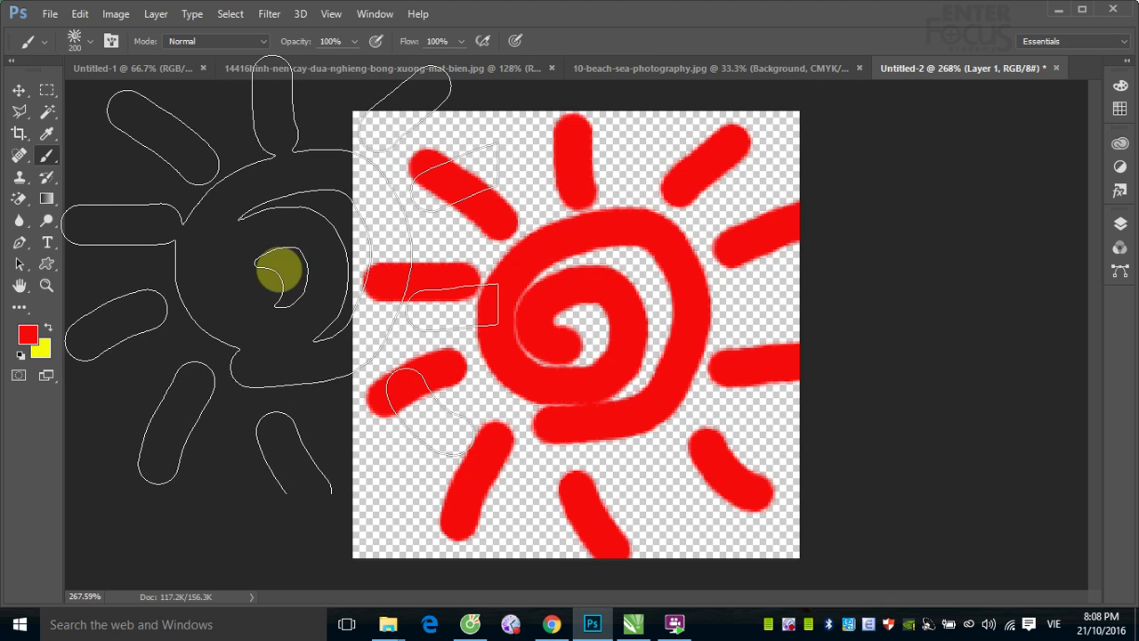
Create the new transparent Untitled-3 document, after one cancelled attempt, and paste the clipboard into it.
left_click(49, 15)
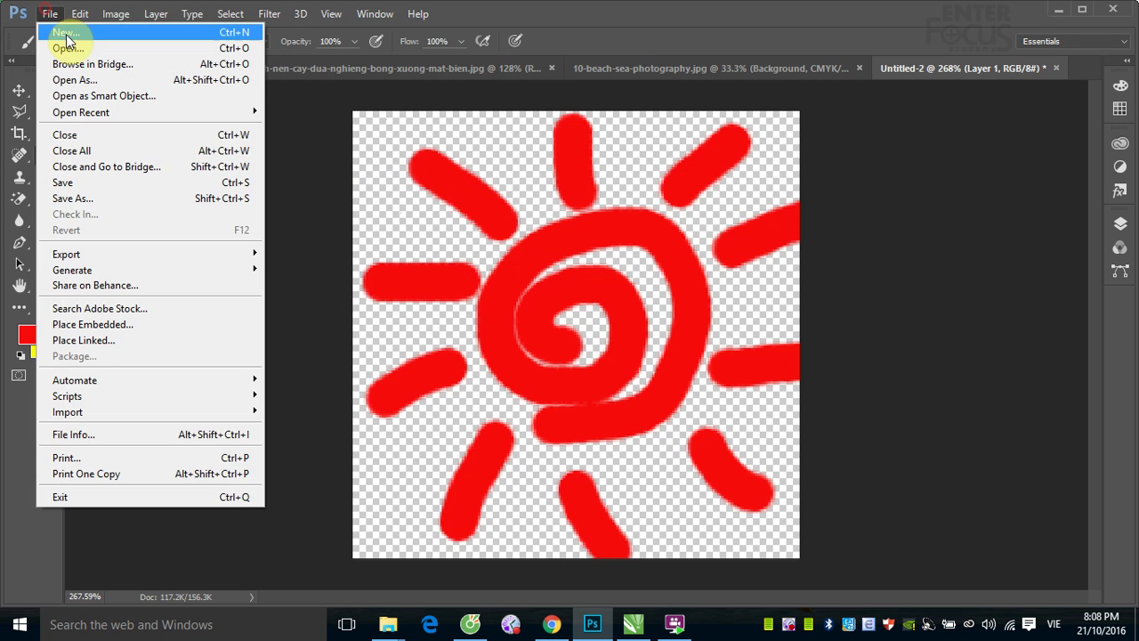
left_click(66, 36)
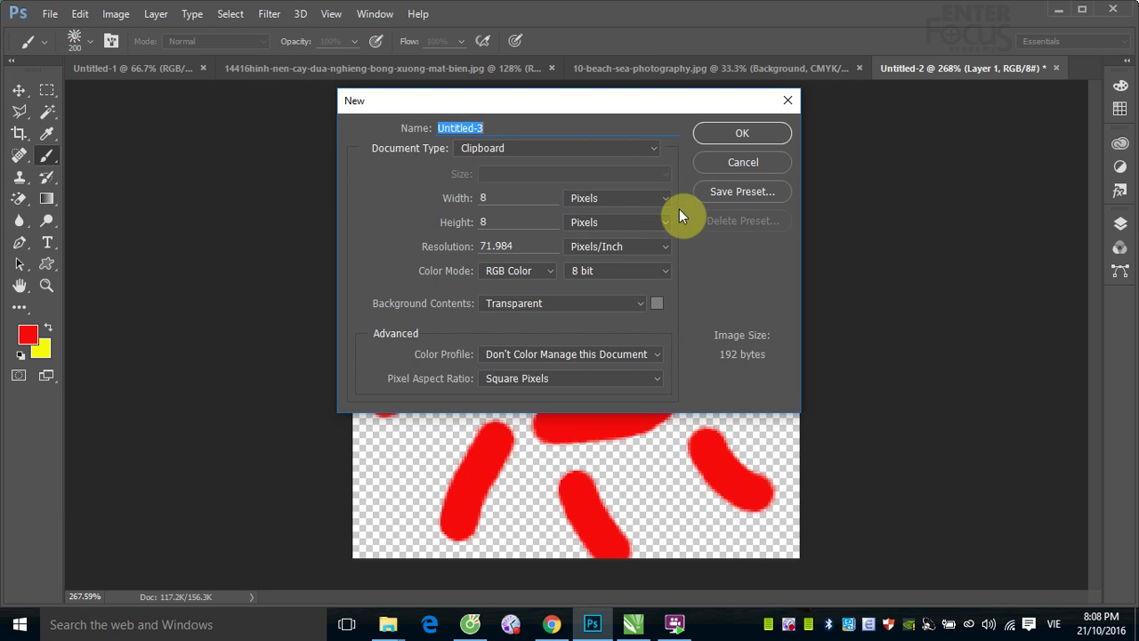
left_click(725, 166)
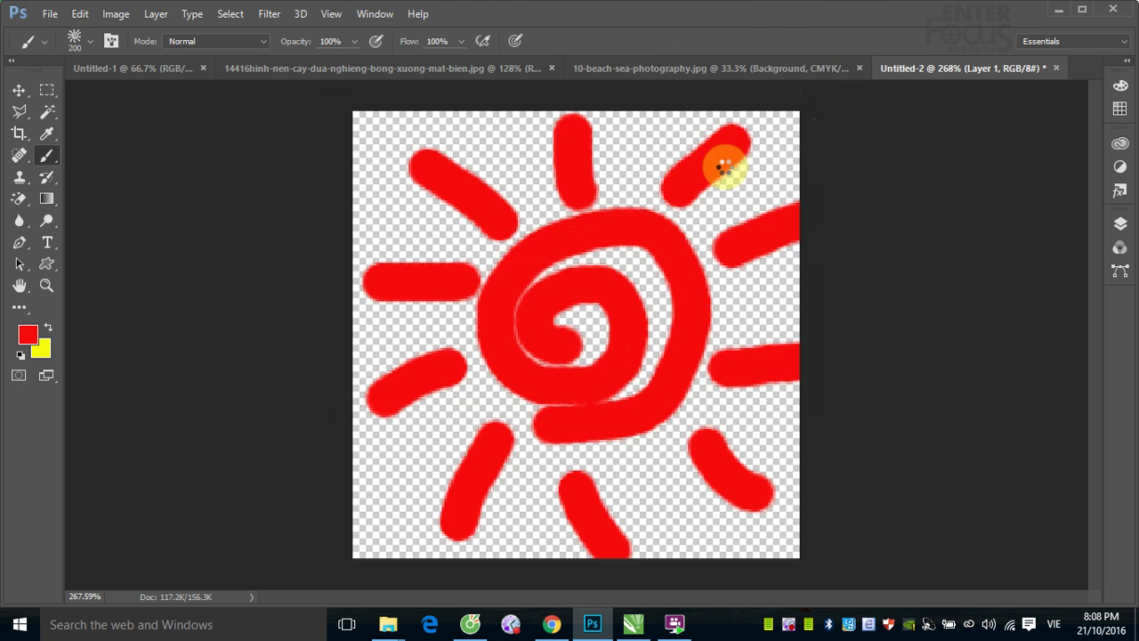
left_click(50, 13)
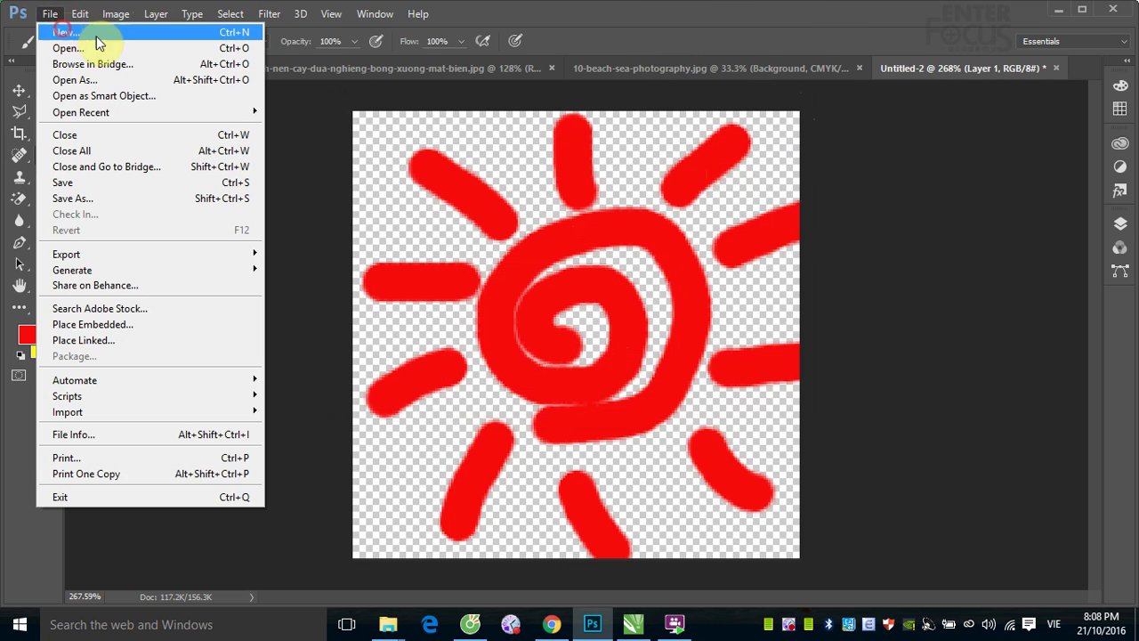
left_click(89, 36)
left_click(741, 133)
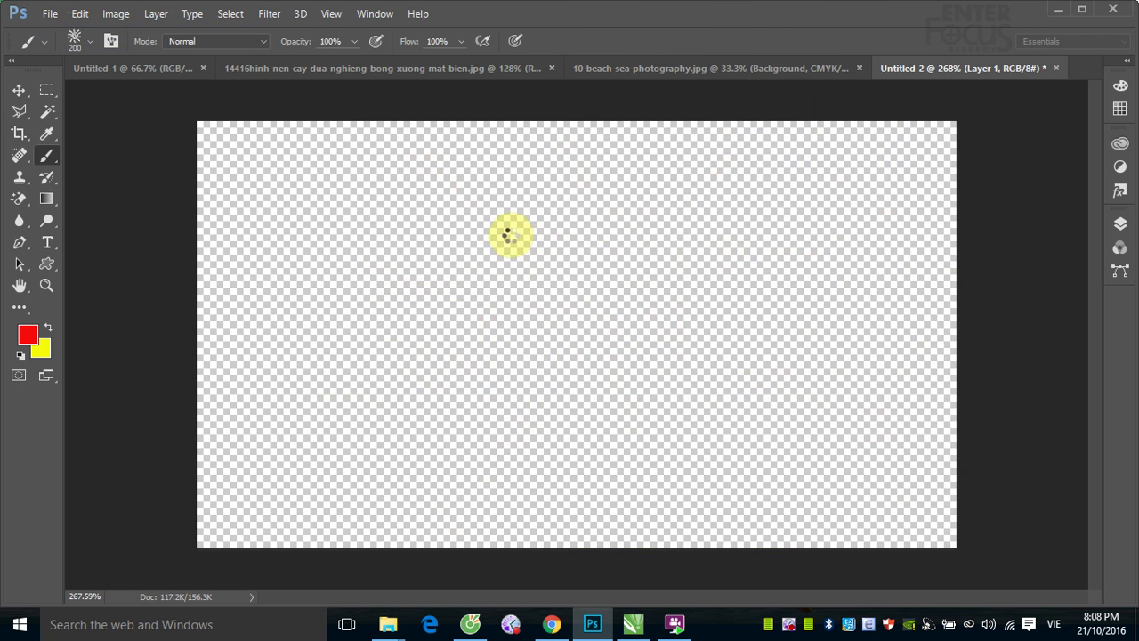
key("ctrl+v")
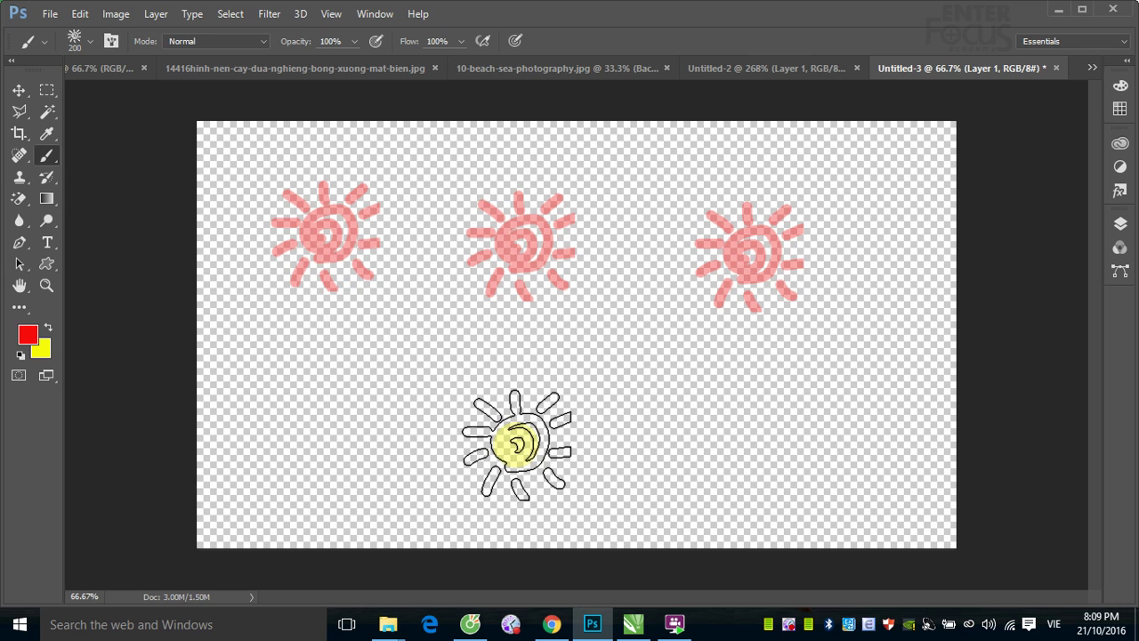
right_click(48, 156)
Keep the Brush tool active and choose the hard round brush preset.
left_click(122, 156)
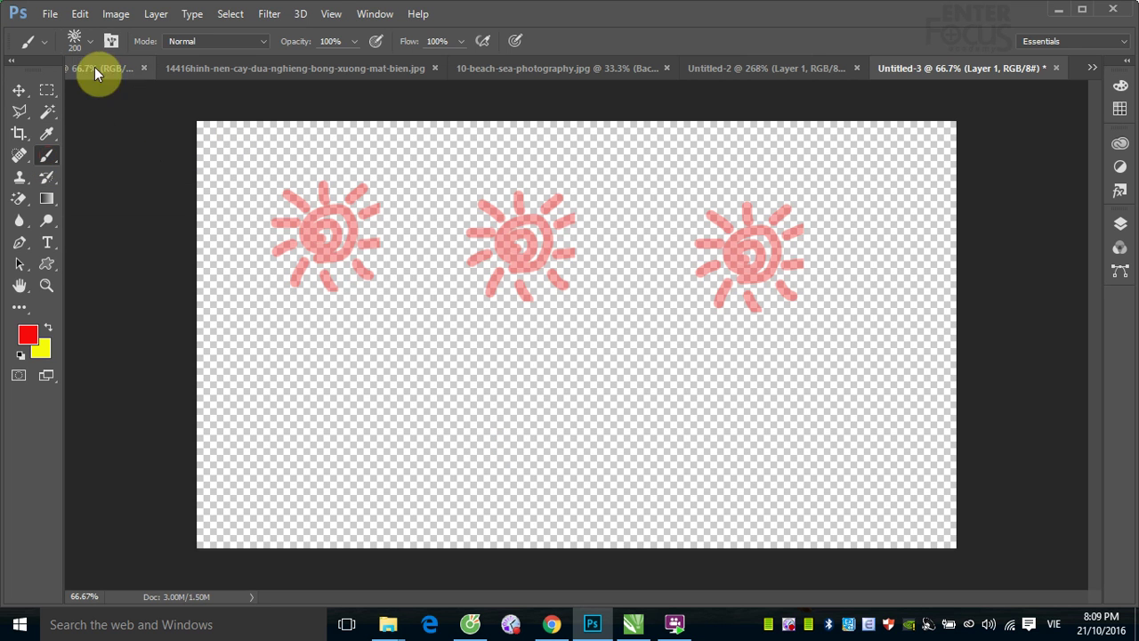
left_click(89, 44)
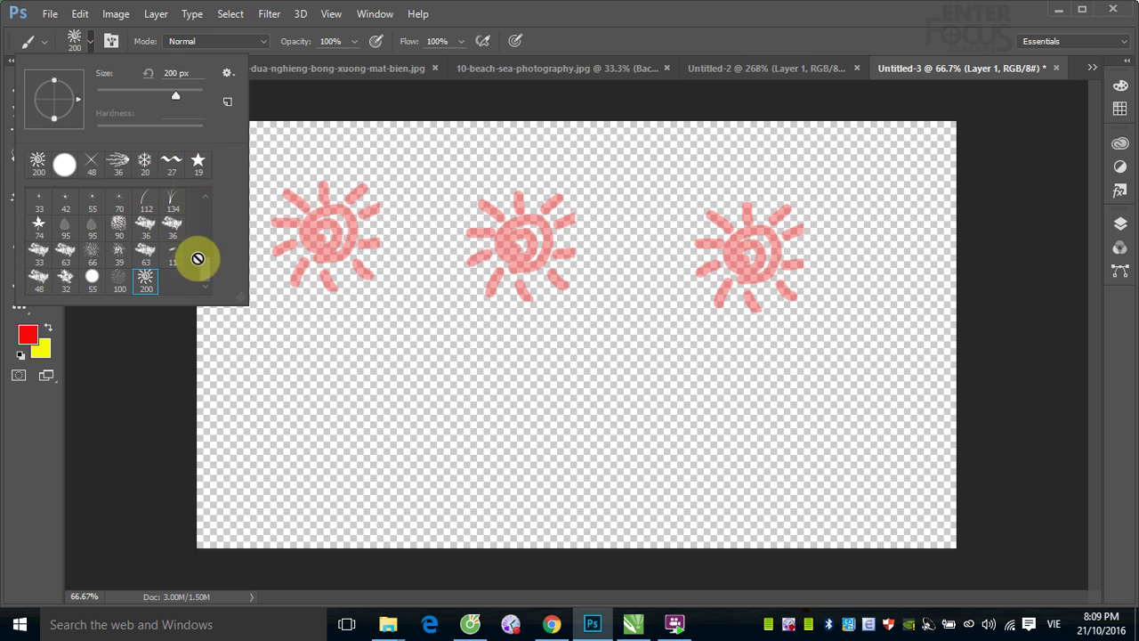
scroll(204, 252, "up", 5)
left_click(65, 220)
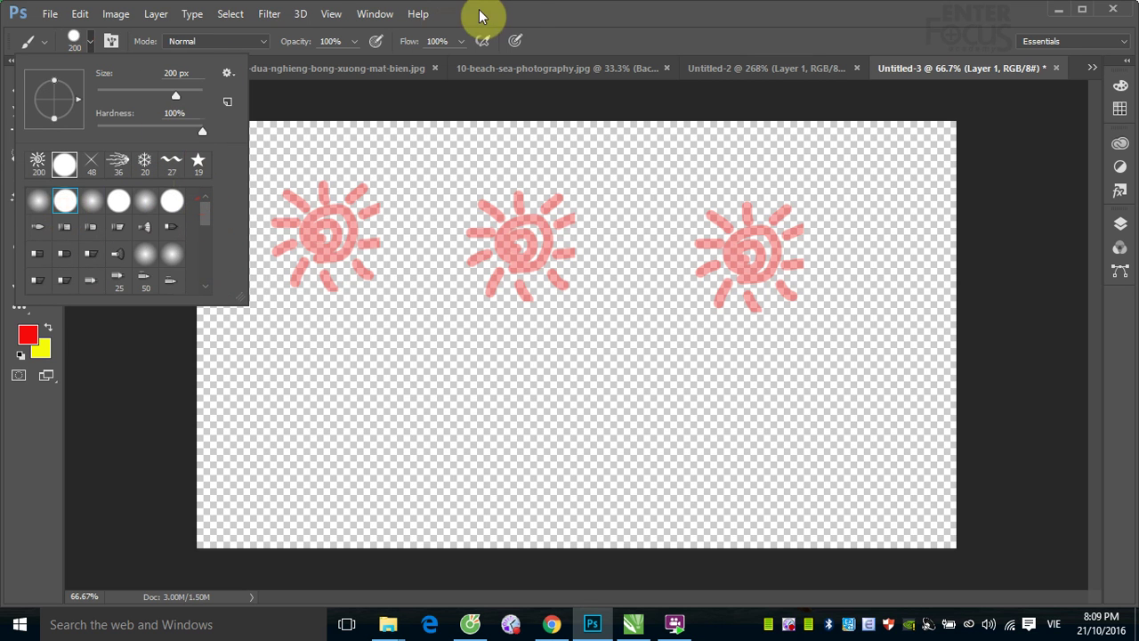
left_click(515, 7)
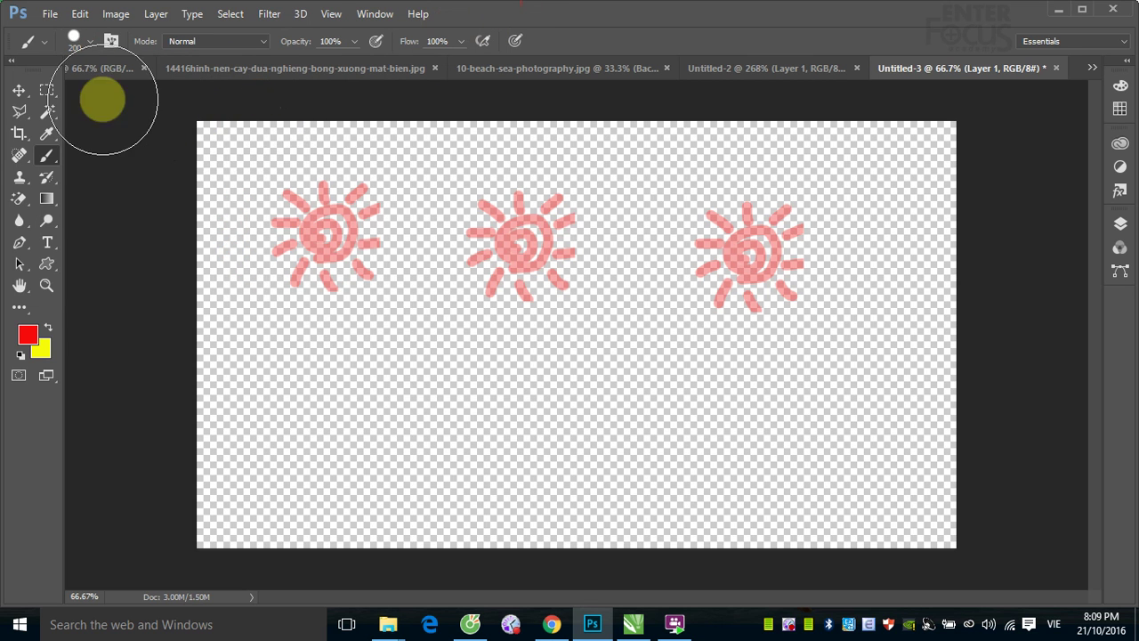
Set the brush size to 100 px, leaving its blend mode at Normal.
left_click(91, 43)
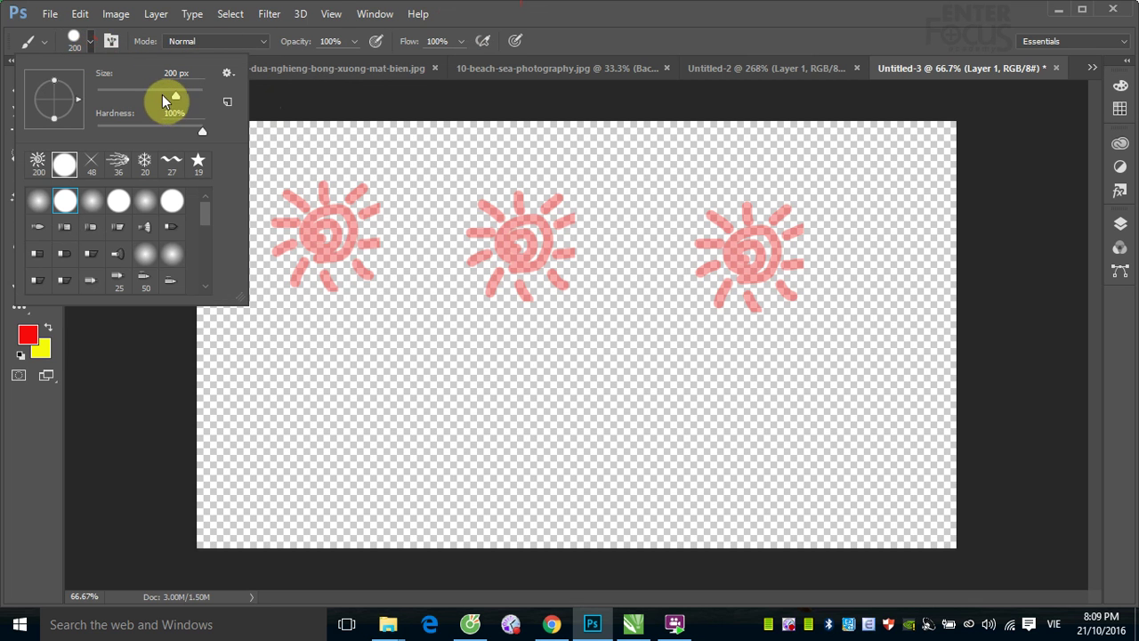
double_click(175, 73)
type("100")
key("Return")
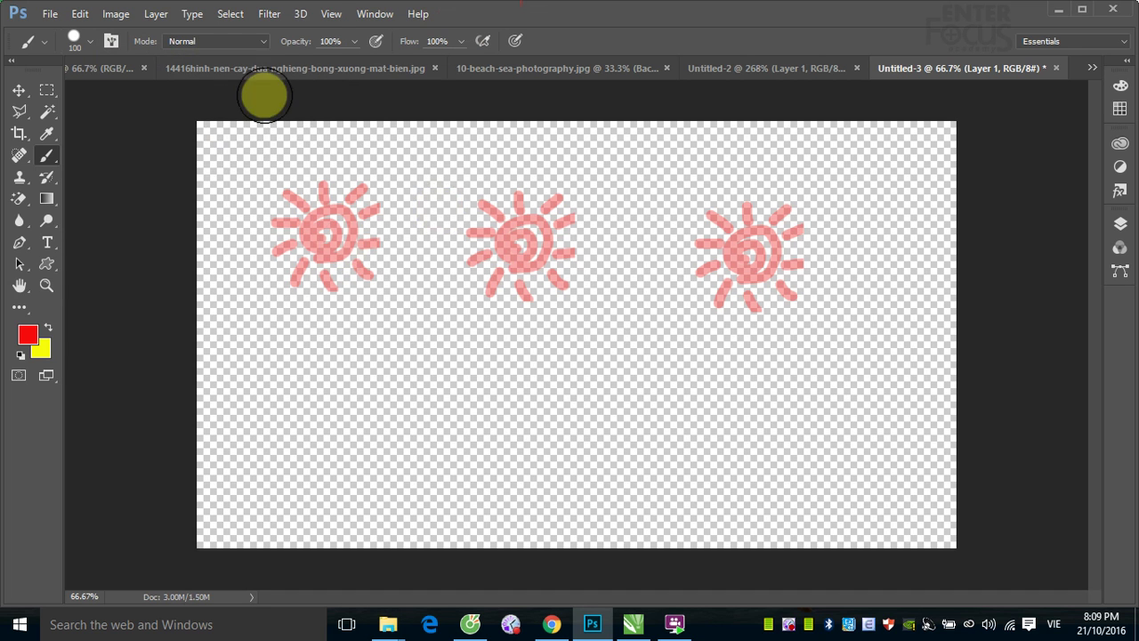
left_click(266, 42)
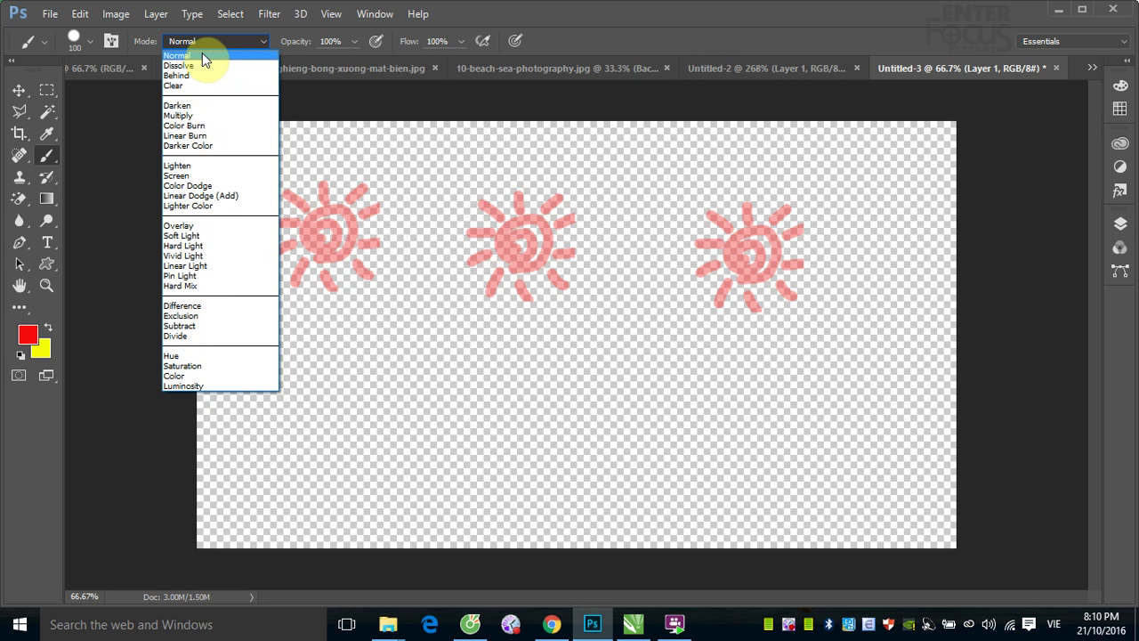
key("Escape")
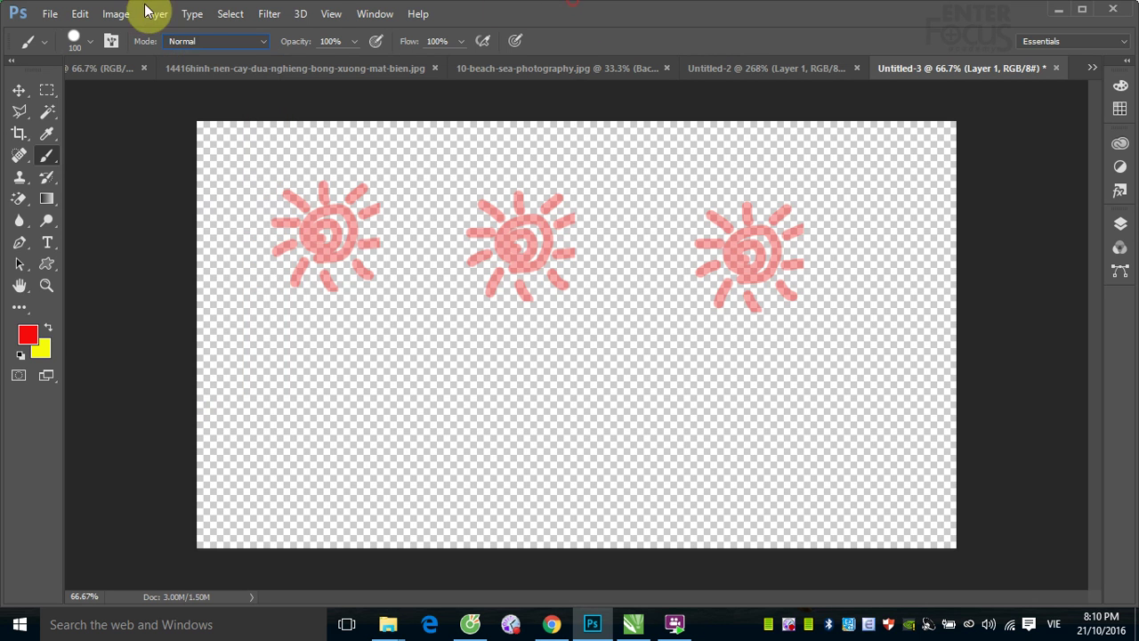
left_click(45, 18)
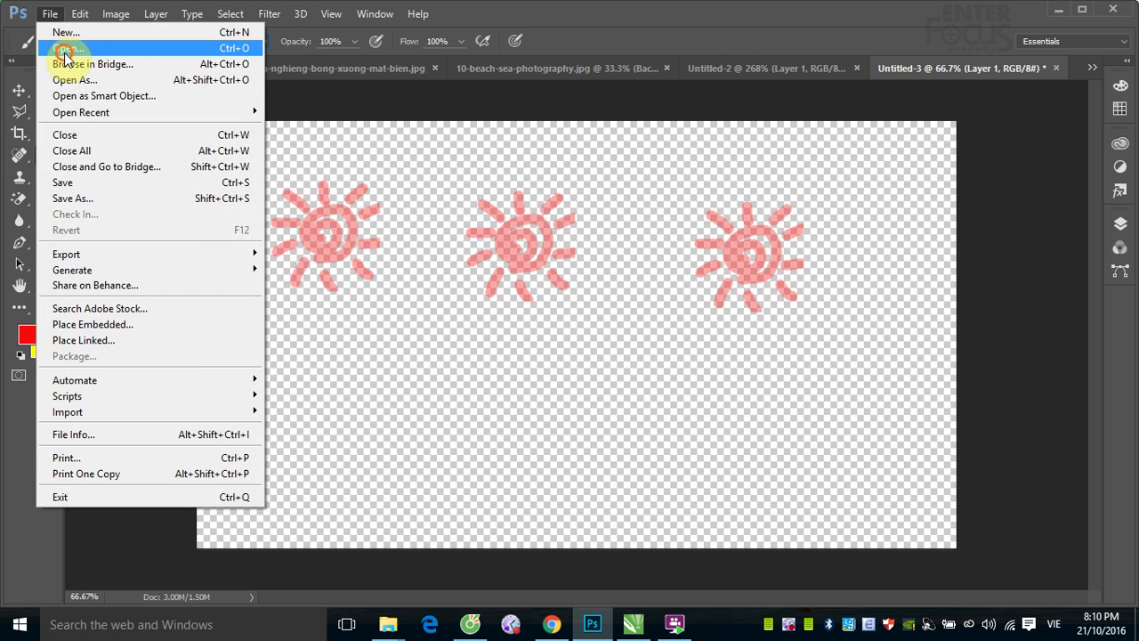
Open Beautiful-young-woman-jumping.jpg as a new document.
left_click(71, 48)
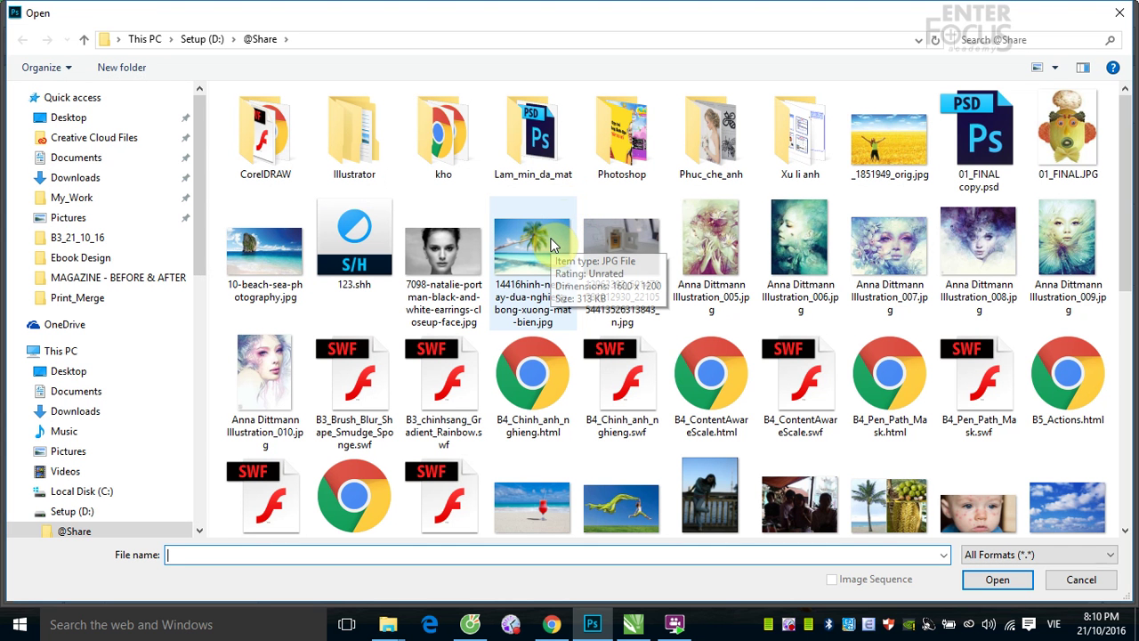
mouse_move(532, 249)
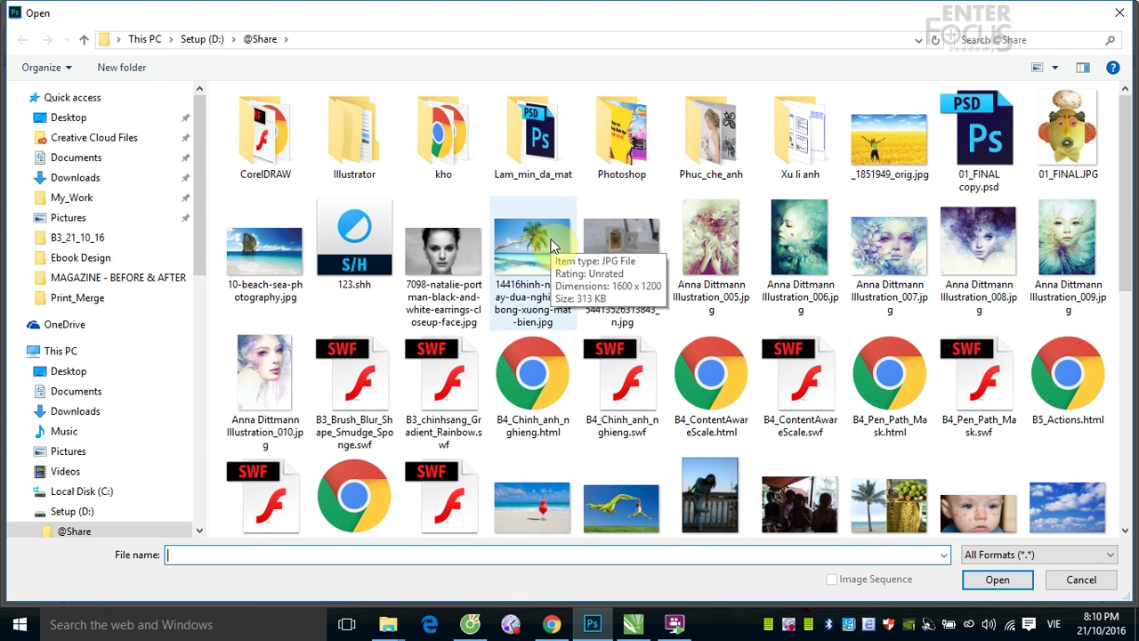
left_click(623, 503)
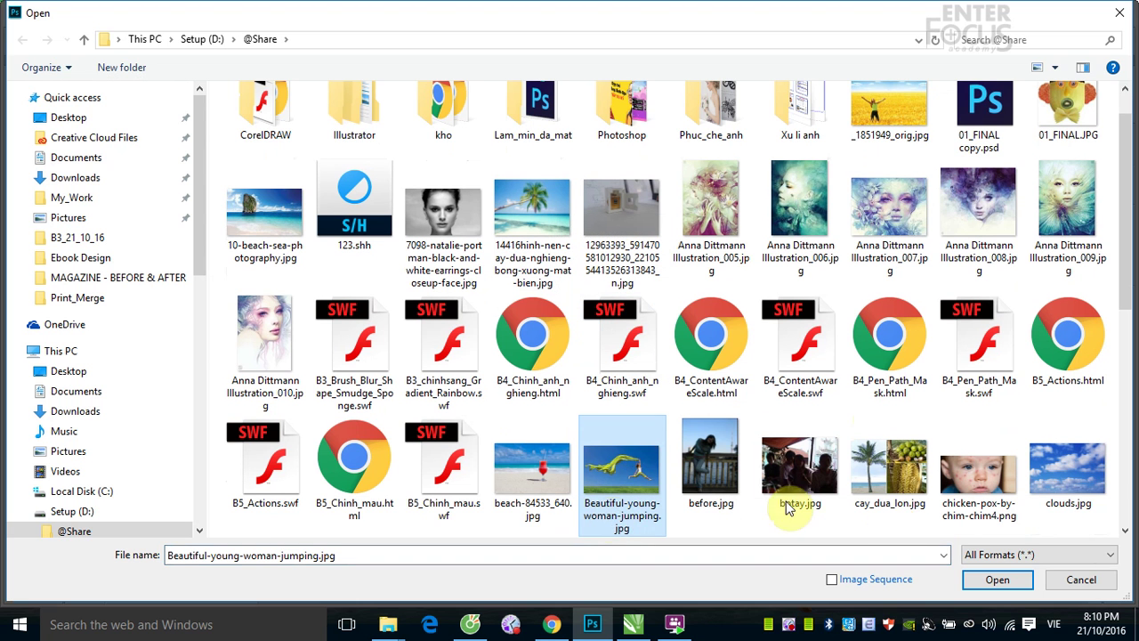
left_click(998, 583)
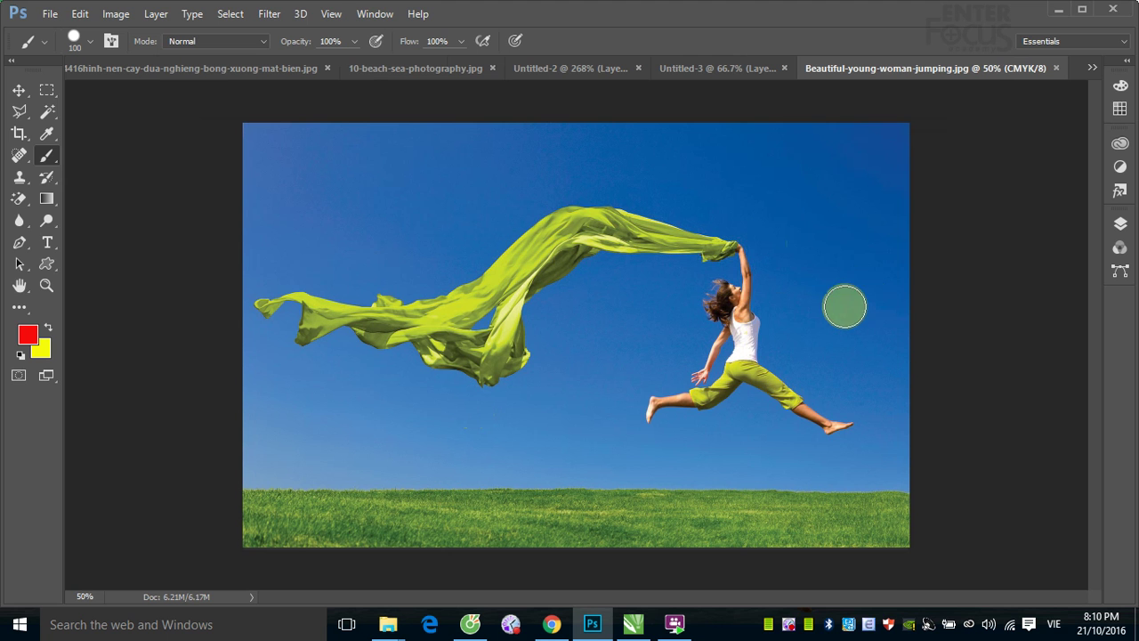
Adjust the zoom, paint a trial red stroke over the scarf, then undo it.
key("ctrl+plus")
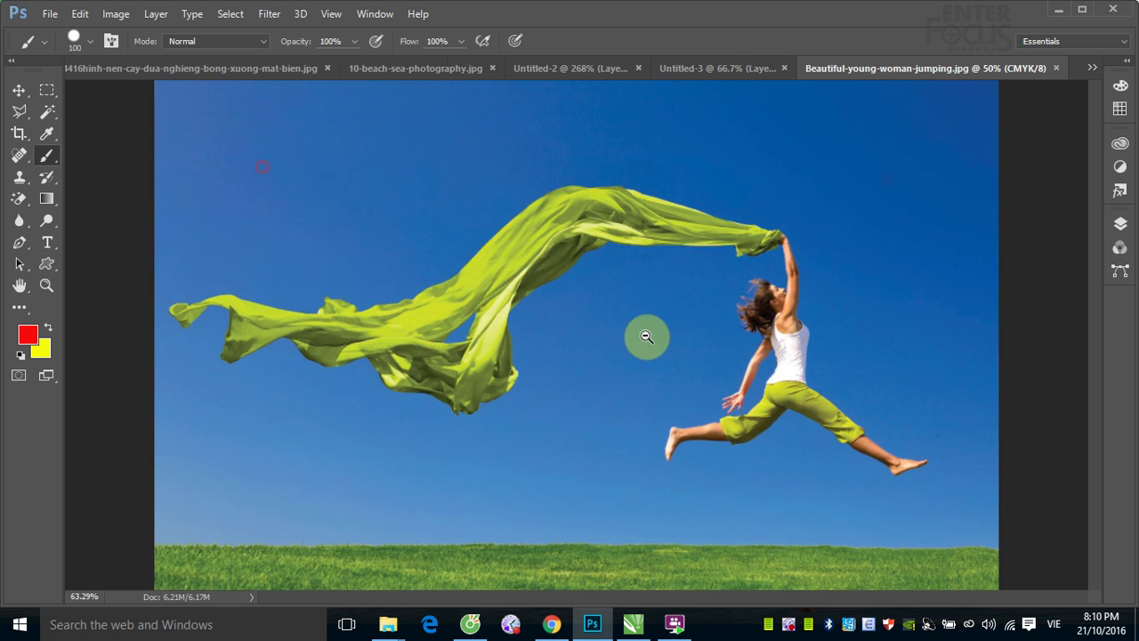
left_click_drag(646, 337, 427, 211)
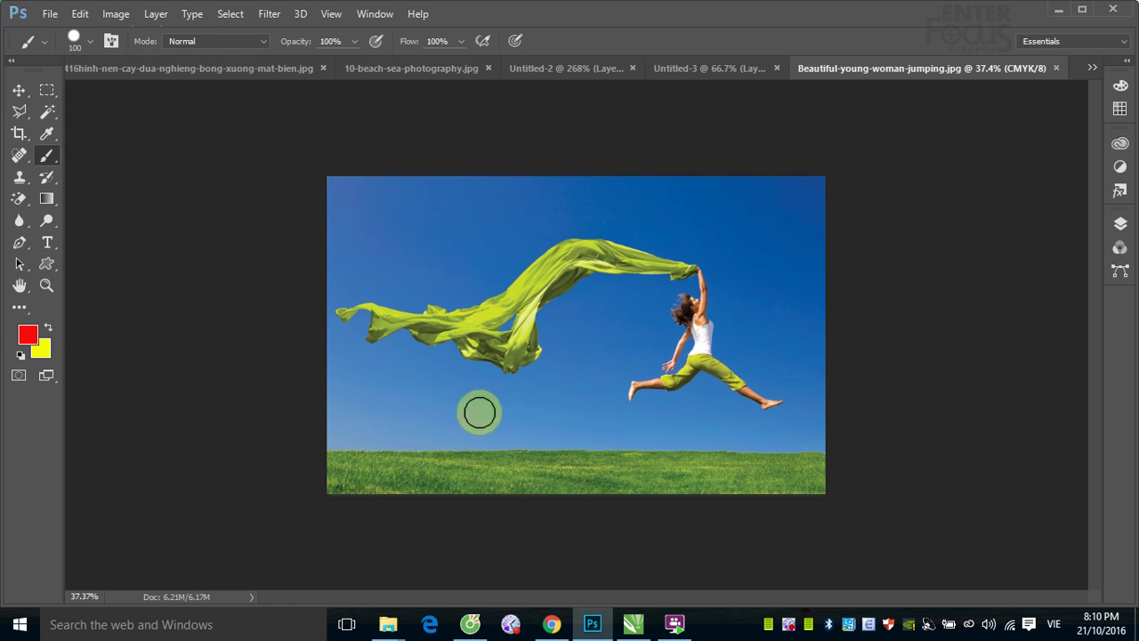
mouse_move(489, 310)
left_mouse_down()
mouse_move(600, 223)
mouse_move(725, 265)
mouse_move(565, 265)
mouse_move(630, 257)
mouse_move(592, 251)
left_mouse_up()
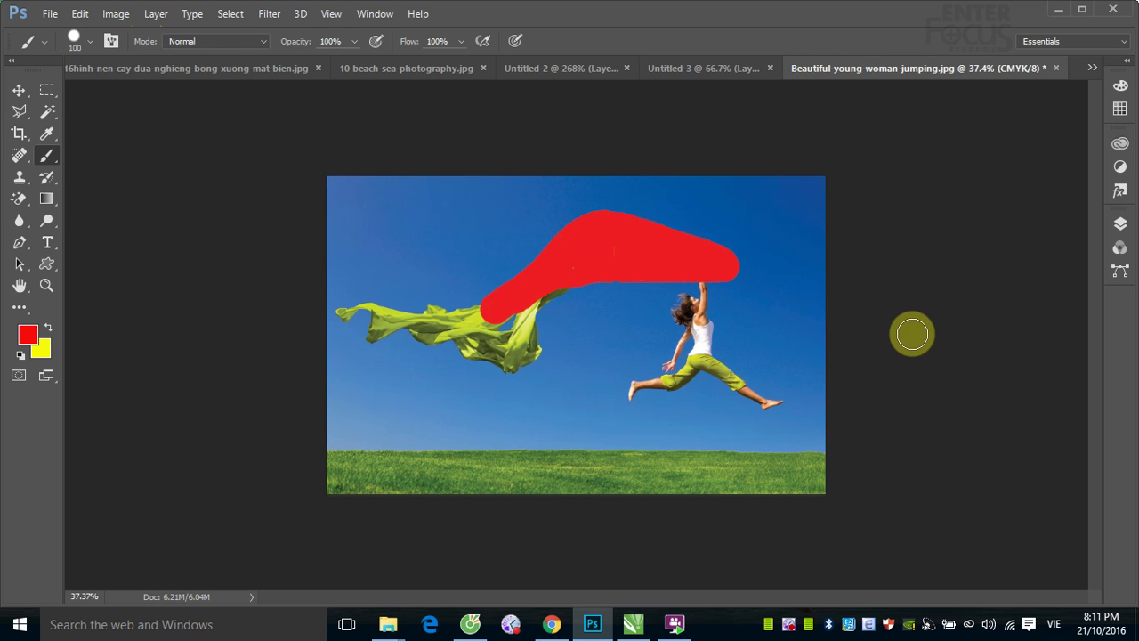
key("ctrl+z")
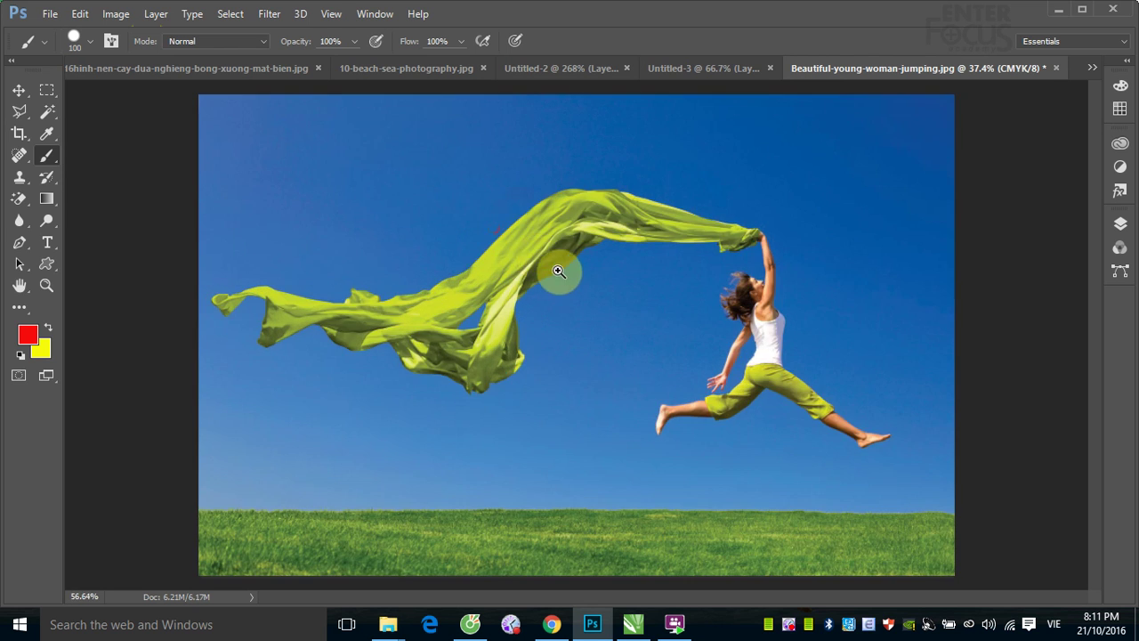
Zoom in on the scarf and paint a grainy red Dissolve-mode stroke along it.
left_click_drag(495, 228, 570, 275)
left_click_drag(719, 363, 703, 356)
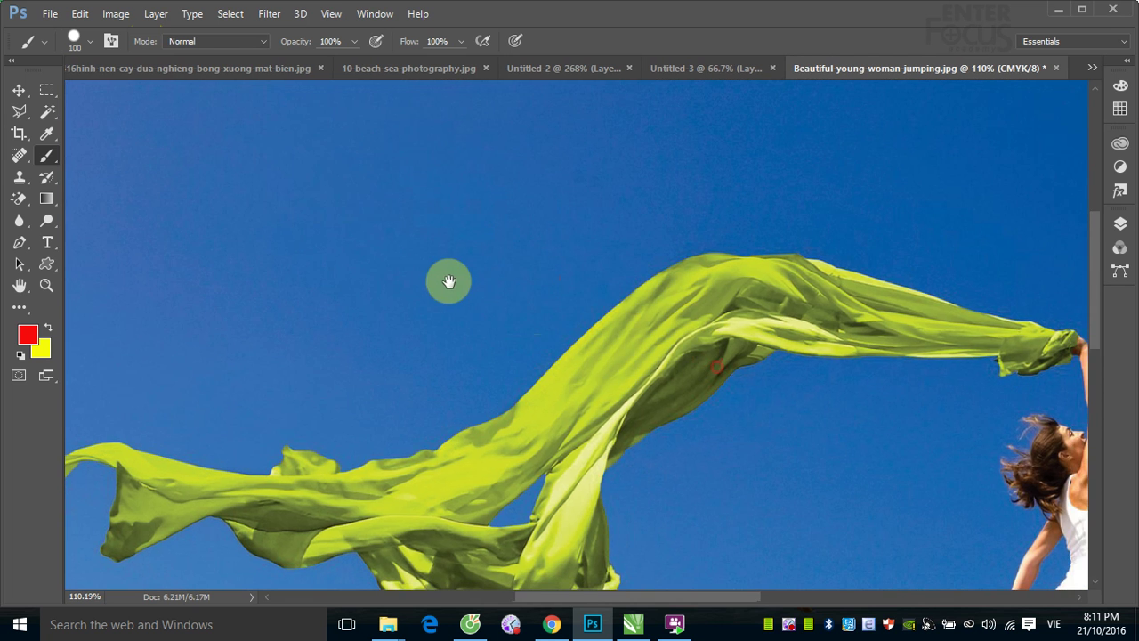
left_click_drag(448, 281, 199, 201)
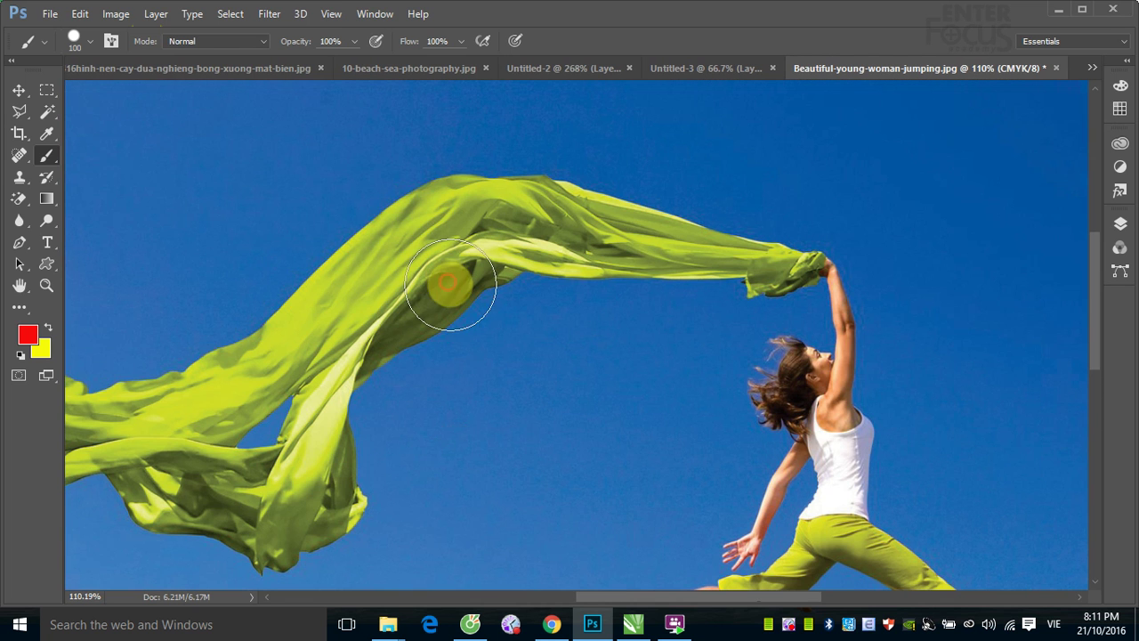
left_click(263, 37)
left_click(236, 64)
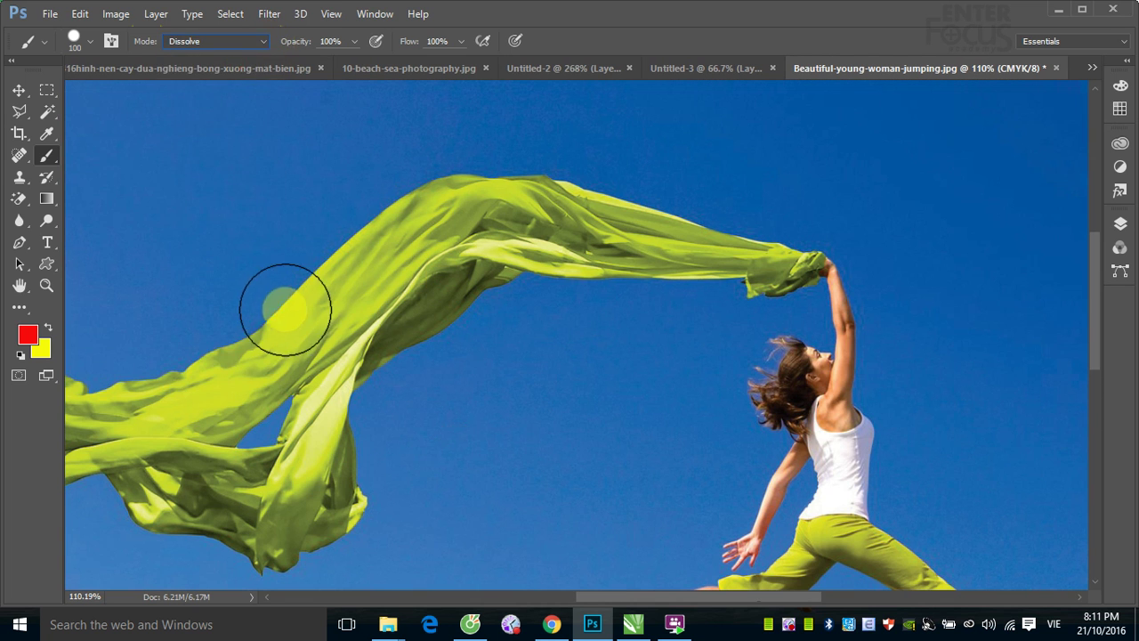
mouse_move(323, 323)
left_mouse_down()
mouse_move(394, 255)
mouse_move(509, 234)
mouse_move(795, 263)
left_mouse_up()
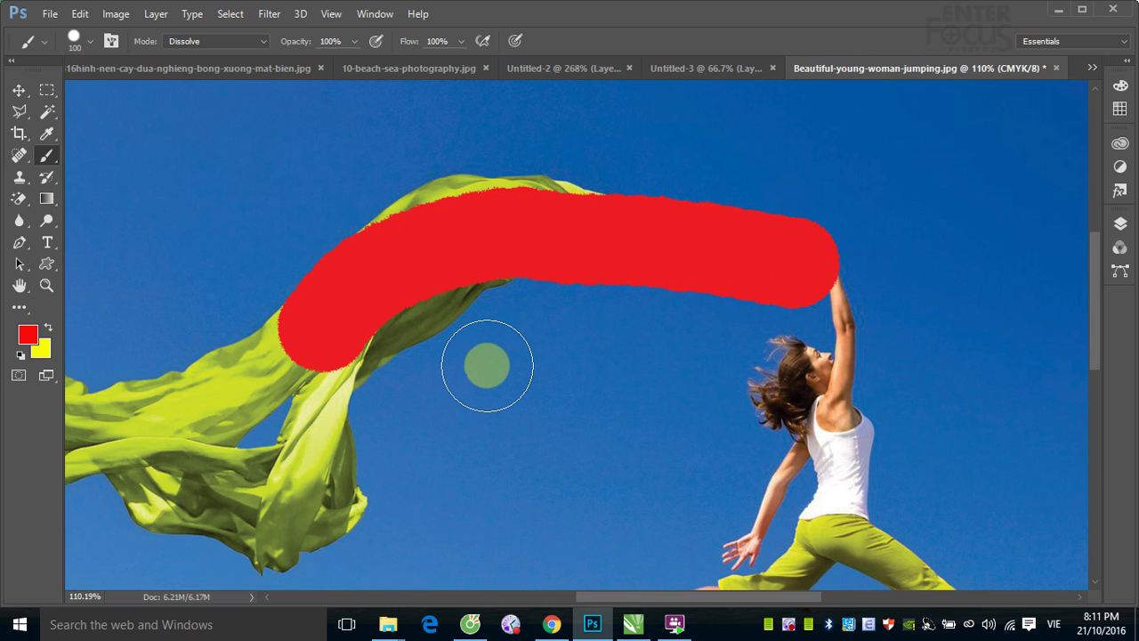
Switch the brush back to Normal and paint a smooth red stroke across the sky.
left_click(269, 42)
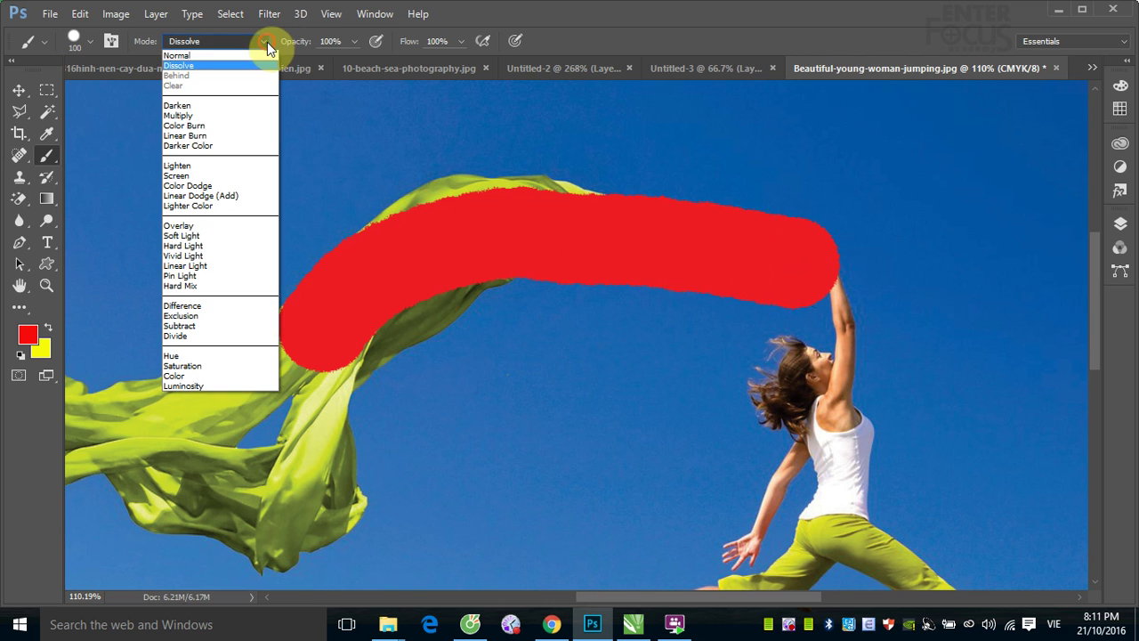
left_click(236, 57)
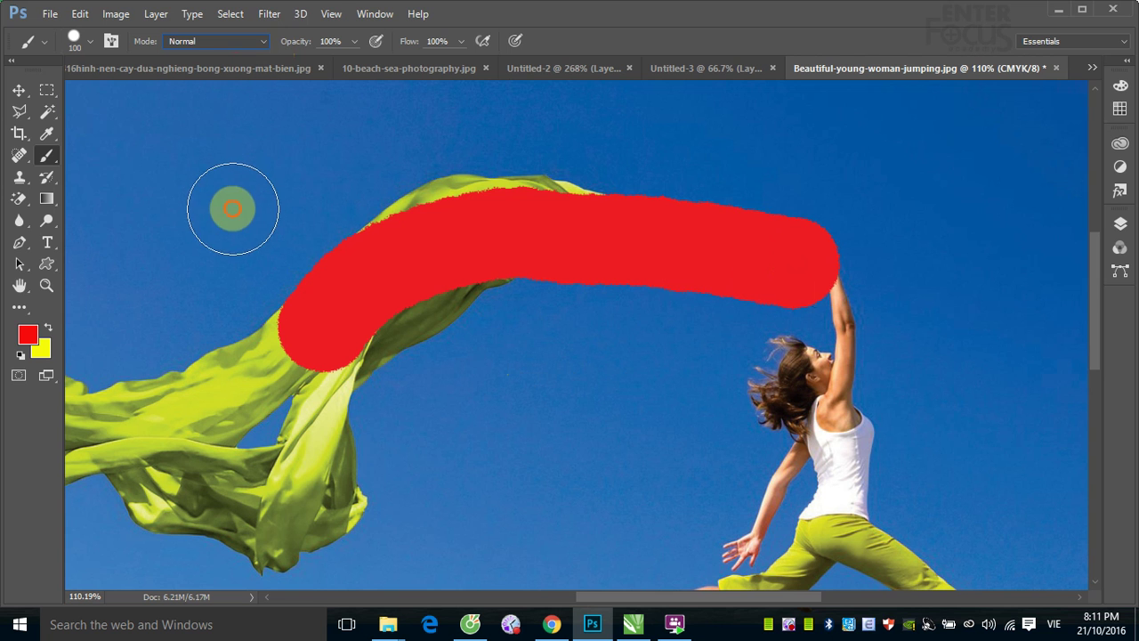
mouse_move(229, 208)
left_mouse_down()
mouse_move(419, 134)
mouse_move(743, 129)
left_mouse_up()
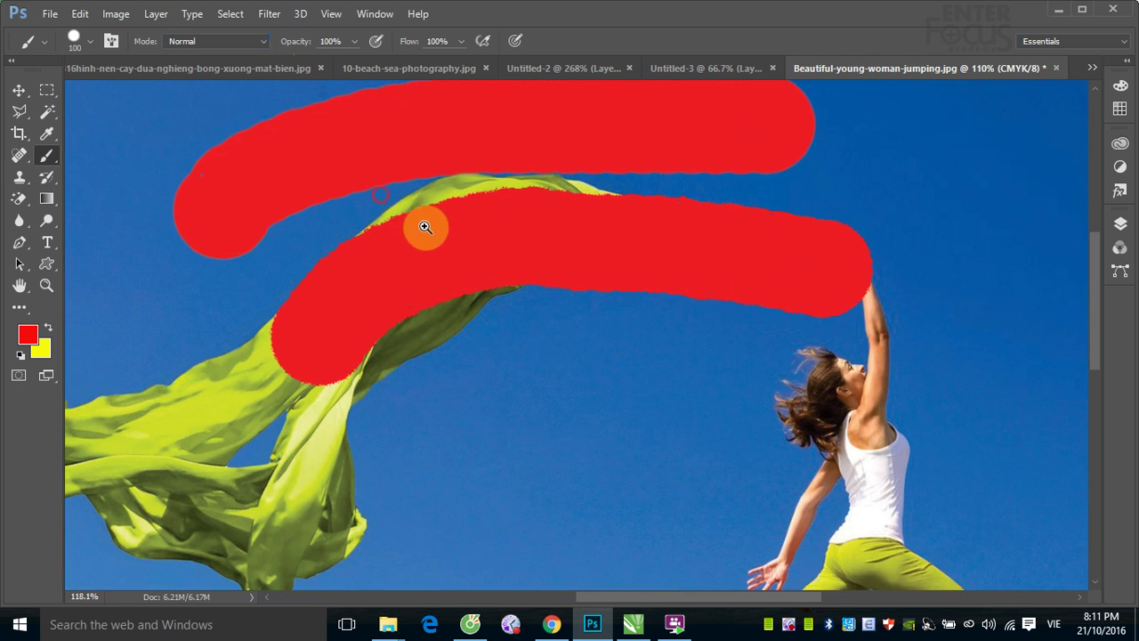
mouse_move(386, 207)
left_mouse_down()
mouse_move(461, 263)
mouse_move(440, 259)
left_mouse_up()
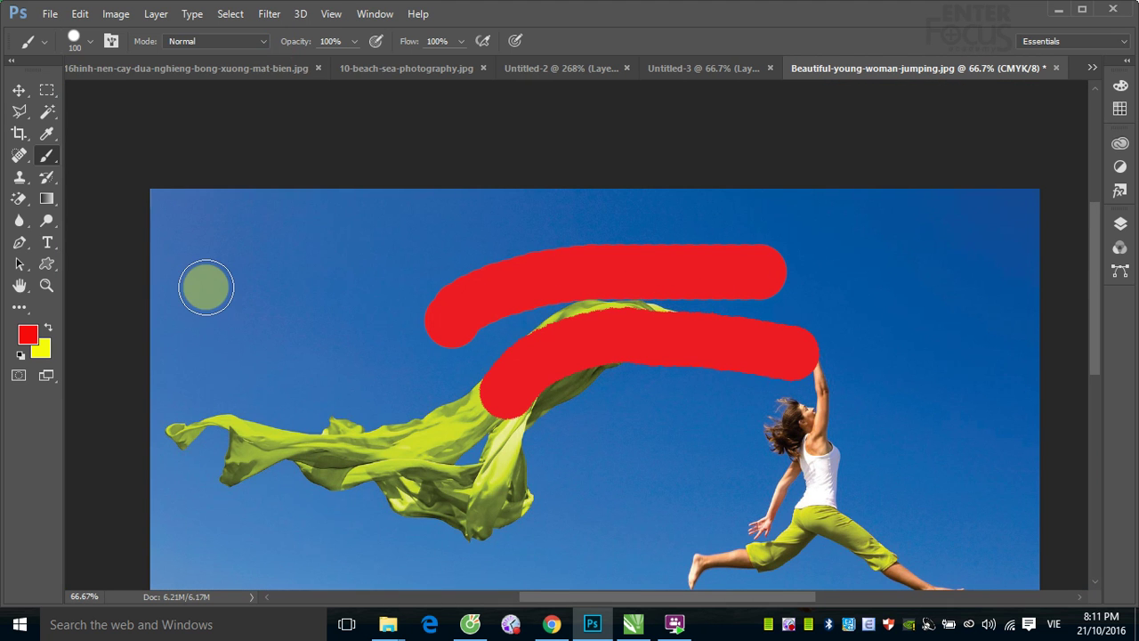
Lower brush opacity to 49% and paint a speckled Dissolve stroke on the lower scarf.
left_click(352, 41)
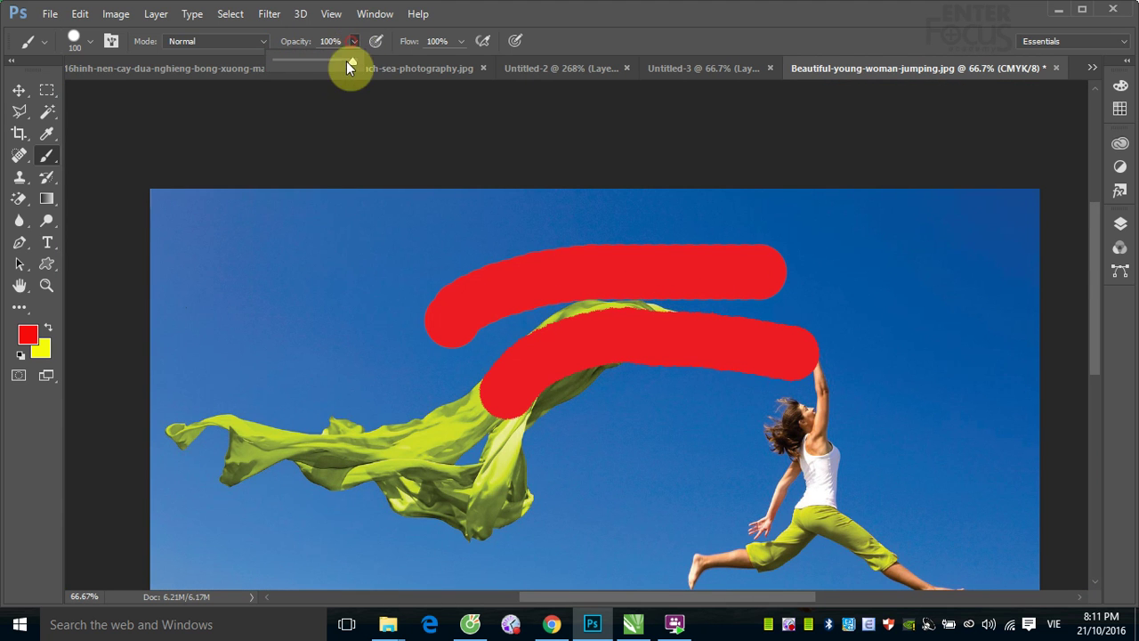
left_click_drag(256, 342, 410, 245)
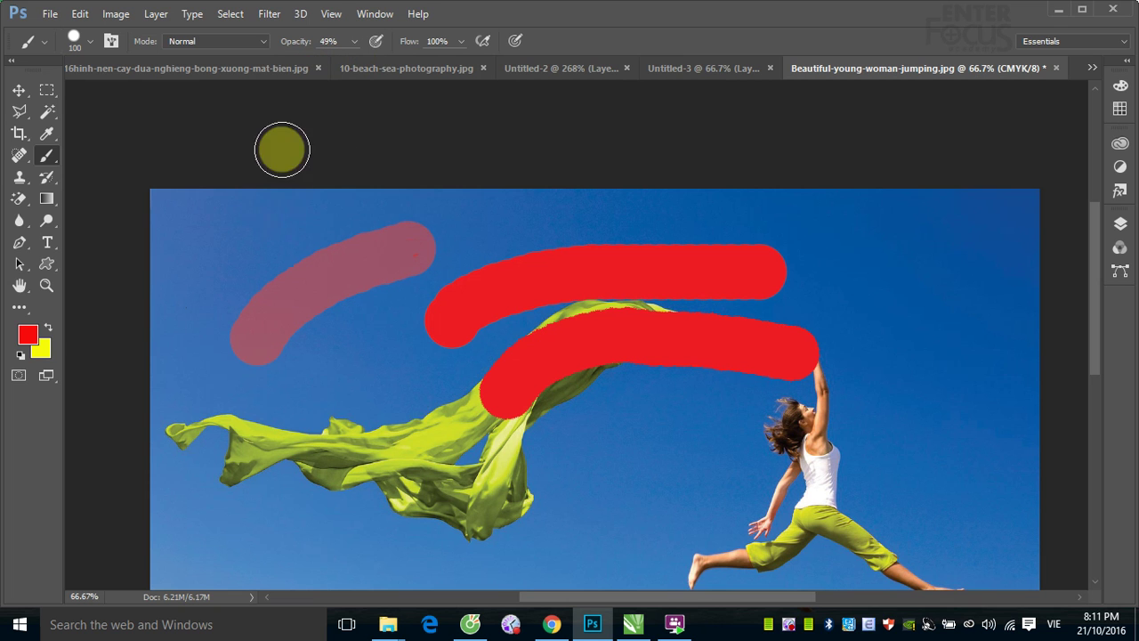
left_click(263, 42)
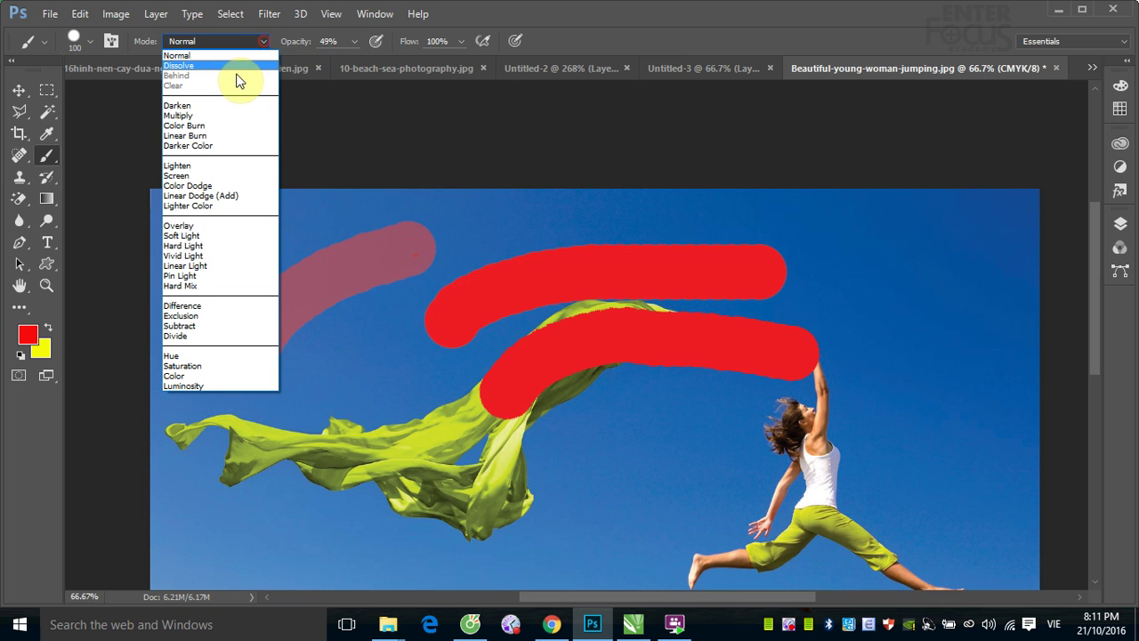
key("Down")
key("Down")
key("Down")
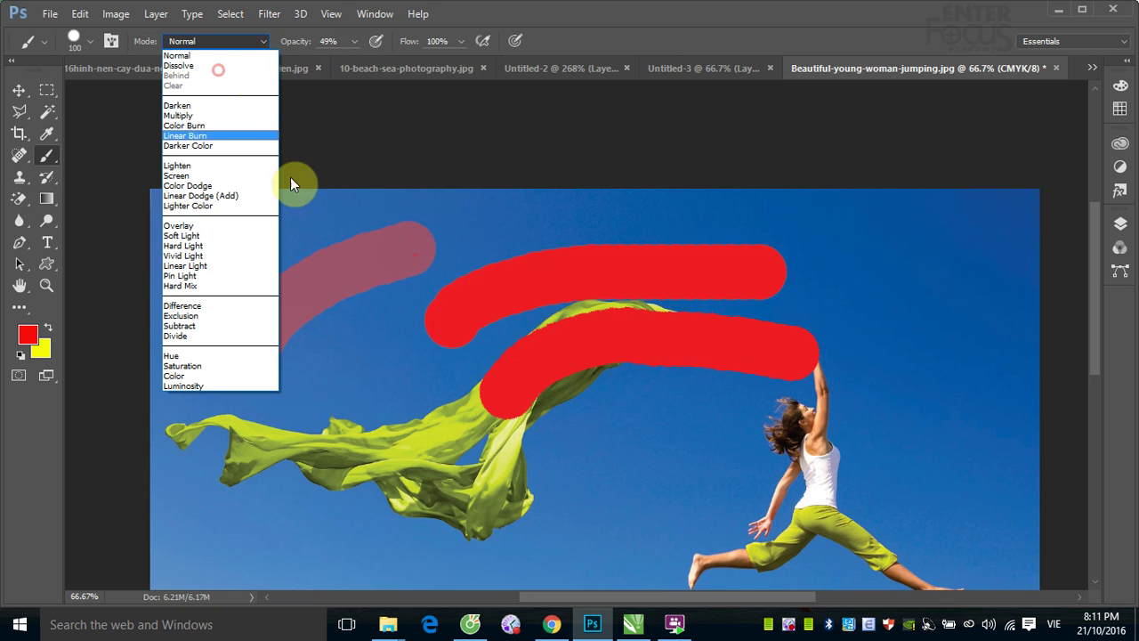
key("Down")
key("Down")
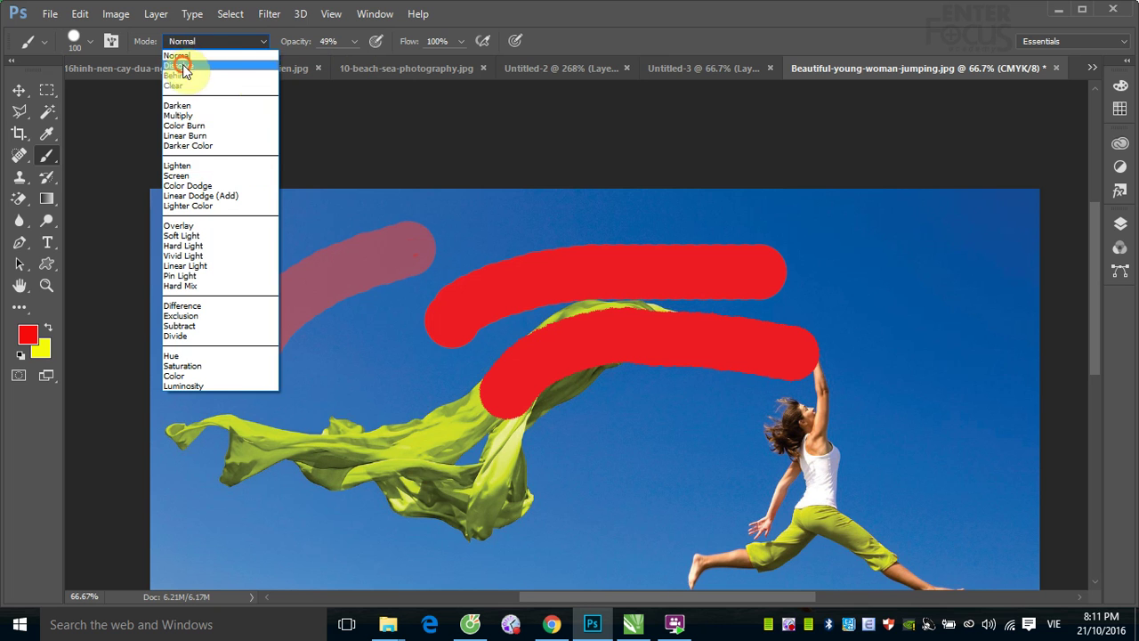
left_click(178, 65)
left_click_drag(363, 479, 530, 503)
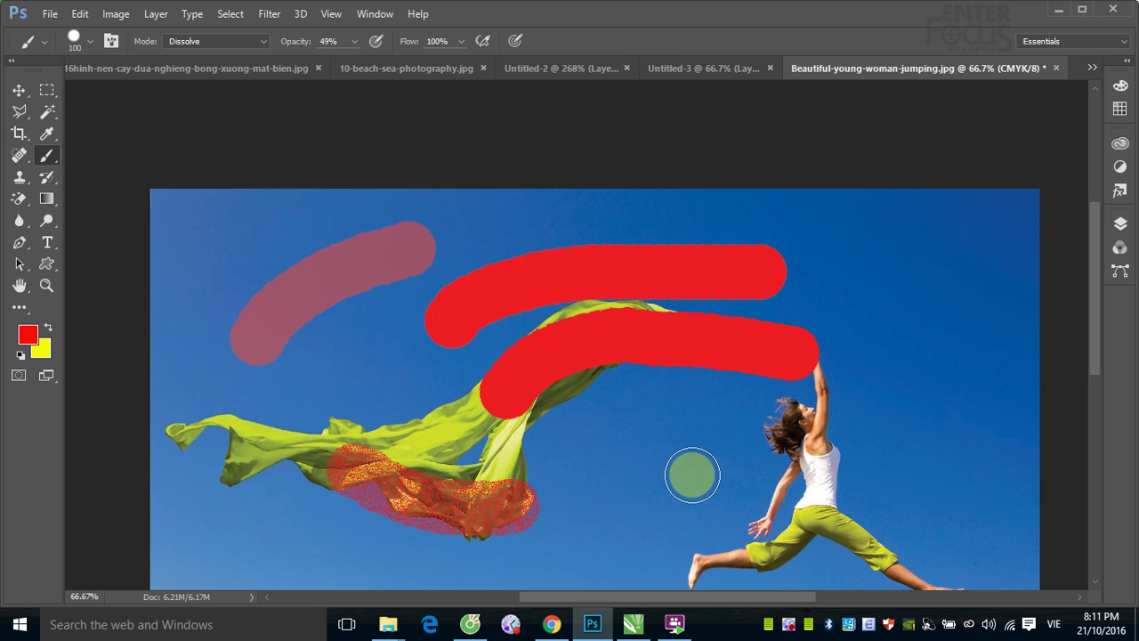
Paint a Darken-mode stroke on the scarf's left end, then restore opacity to 100%.
left_click(264, 40)
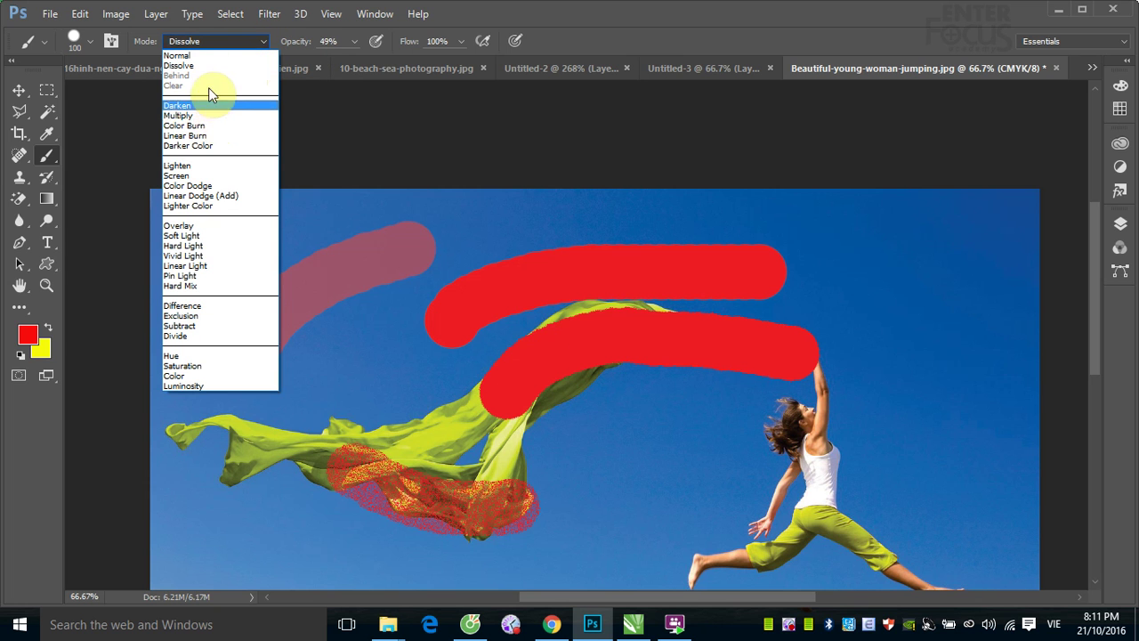
left_click(196, 106)
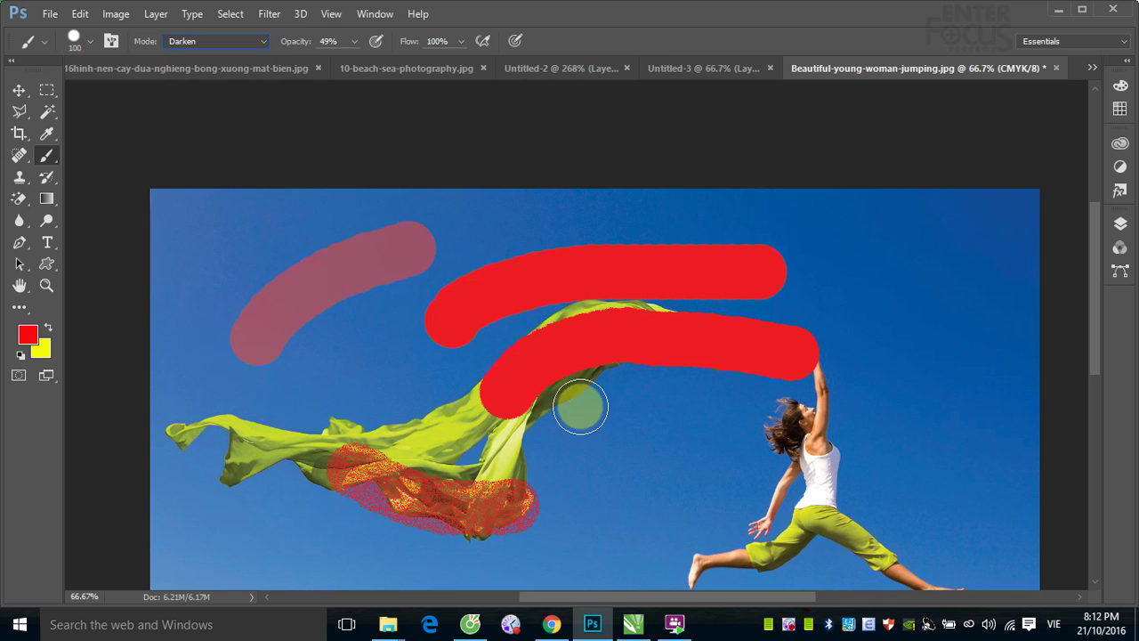
left_click_drag(240, 436, 388, 436)
left_click(354, 41)
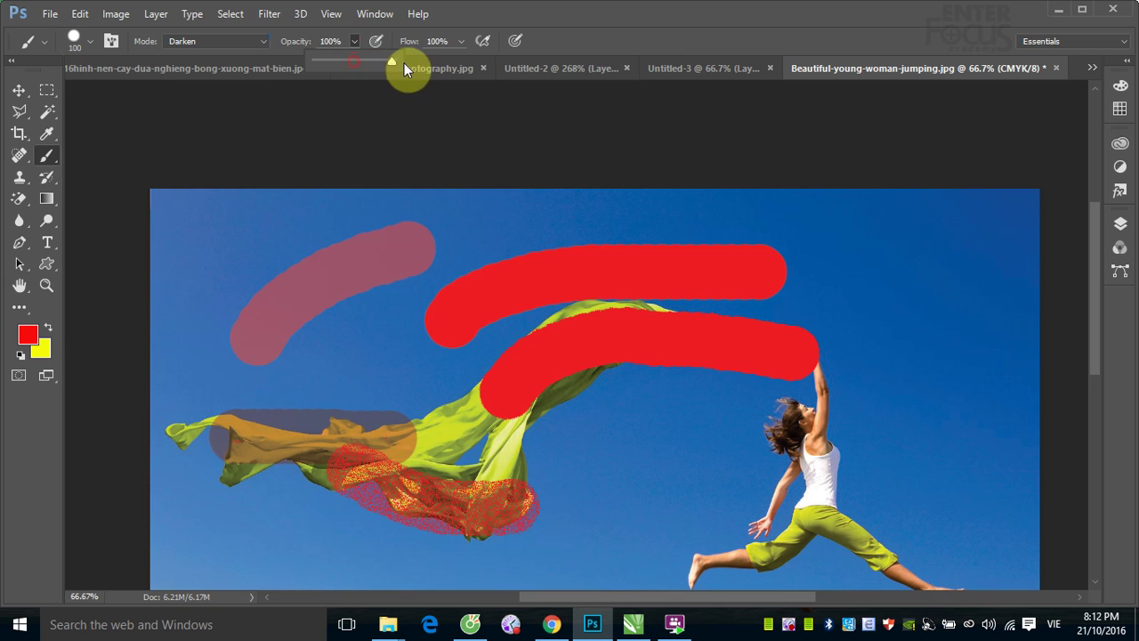
mouse_move(267, 434)
left_mouse_down()
mouse_move(516, 432)
mouse_move(216, 422)
mouse_move(237, 473)
mouse_move(189, 435)
mouse_move(164, 434)
left_mouse_up()
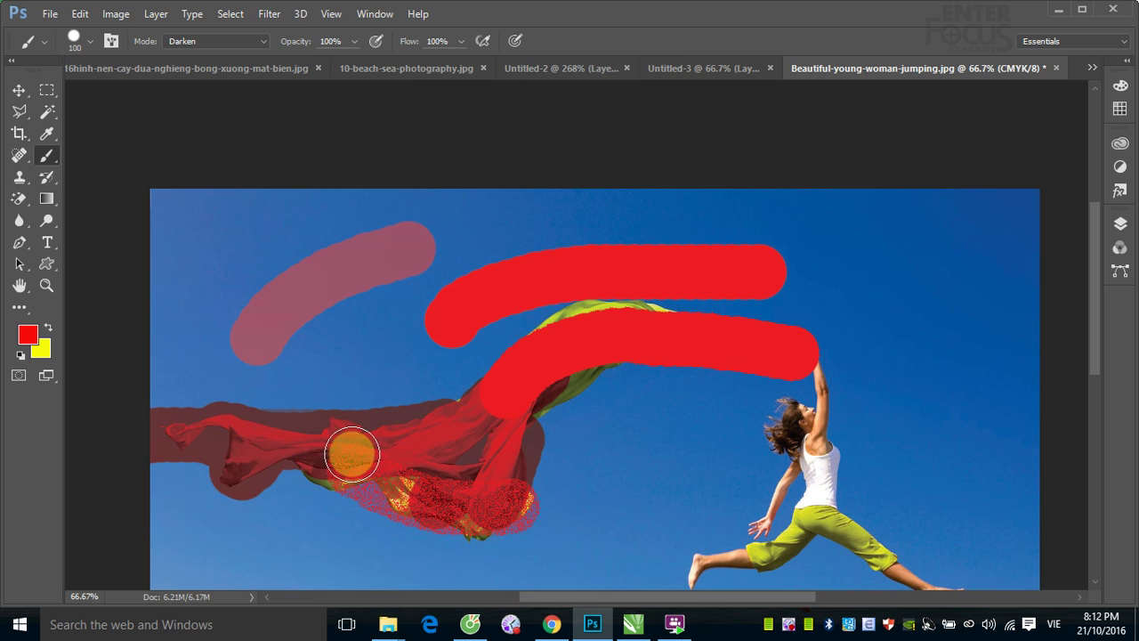
Paint dark red over the woman's yellow trousers in Multiply mode, then pan the view.
left_click(263, 42)
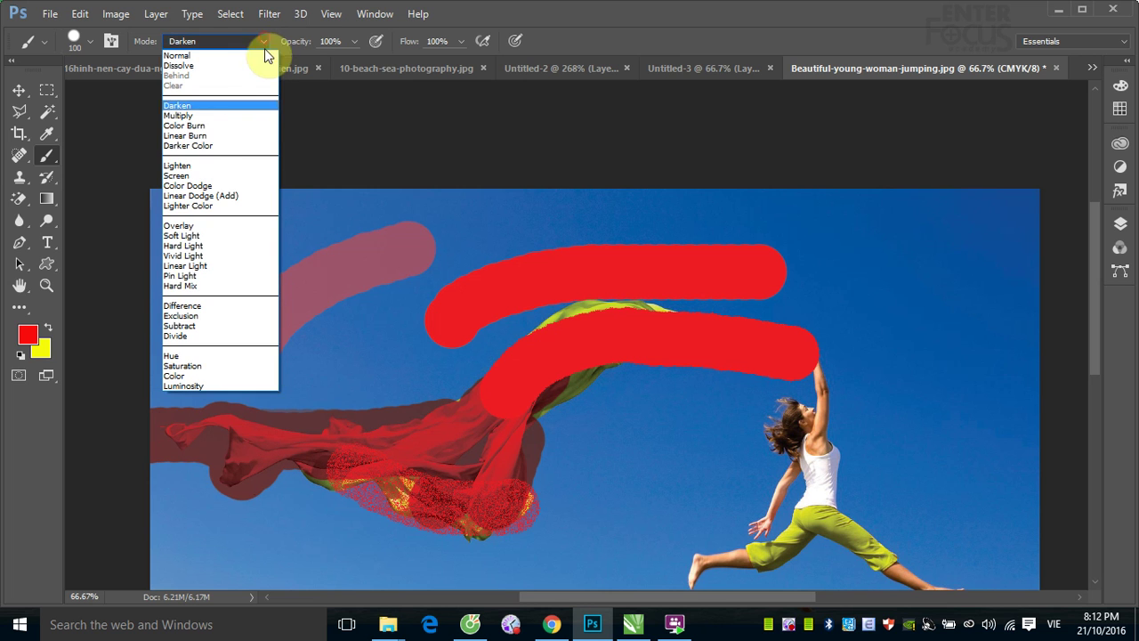
left_click(213, 116)
left_click_drag(814, 521, 921, 556)
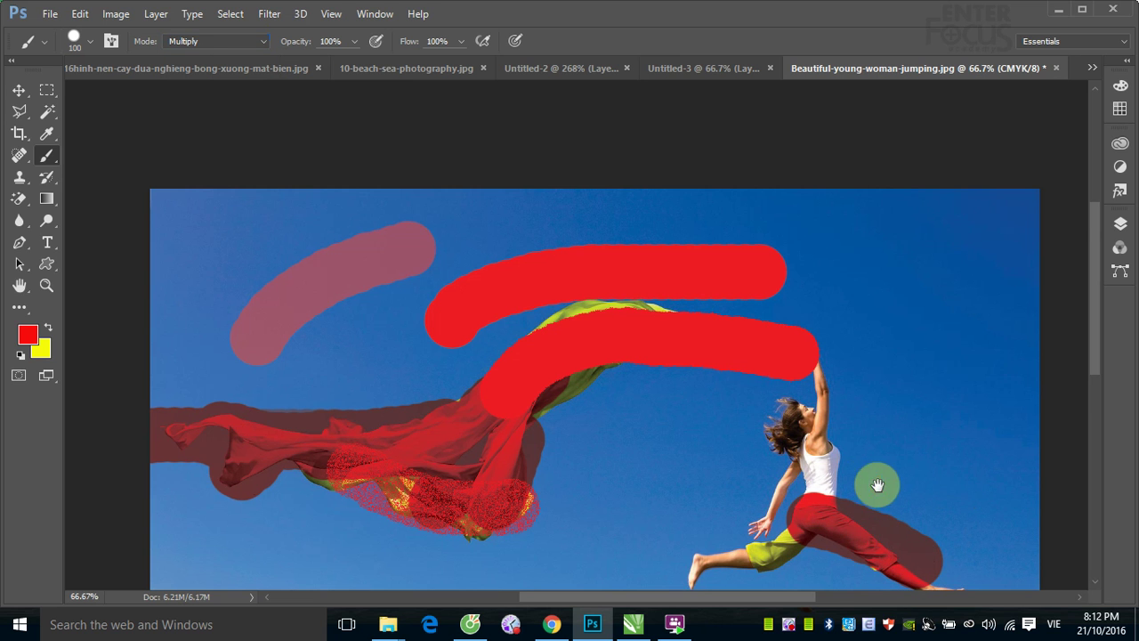
left_click_drag(878, 484, 788, 407)
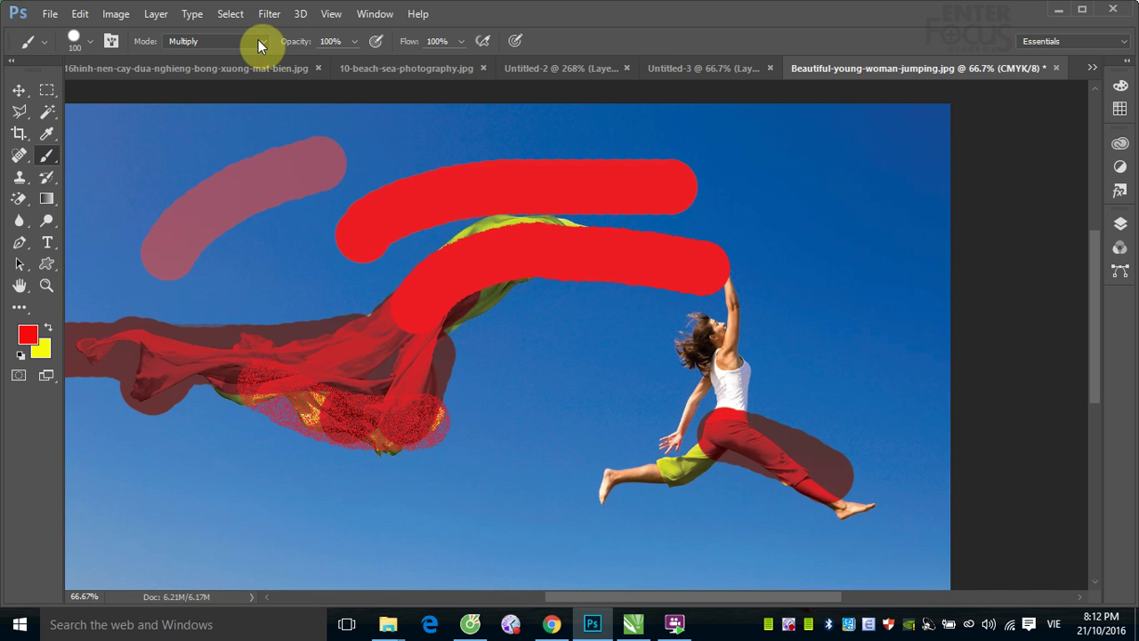
Paint a pink Screen-mode stroke from the woman's upper body down her leg to the foot.
left_click(261, 42)
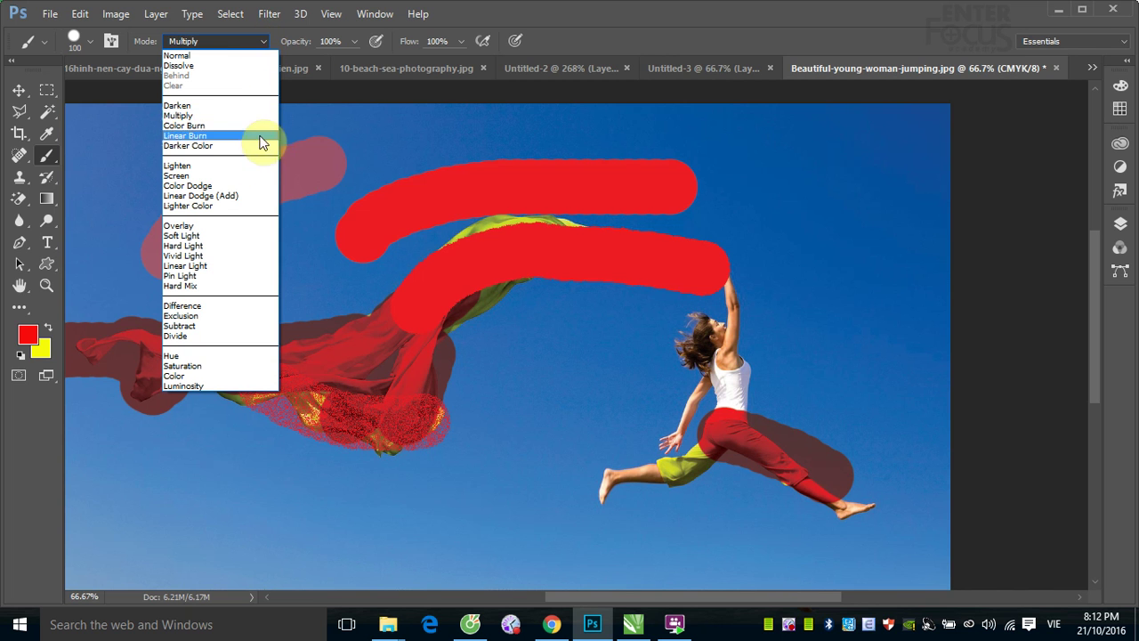
left_click(206, 175)
left_click_drag(707, 351, 679, 428)
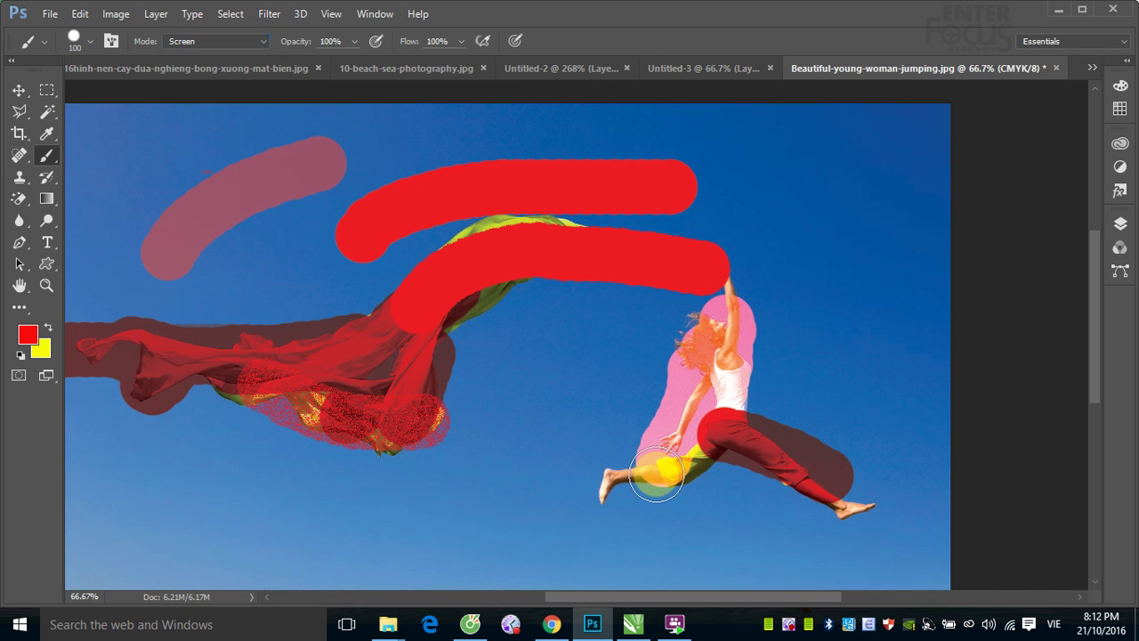
left_click_drag(679, 428, 602, 491)
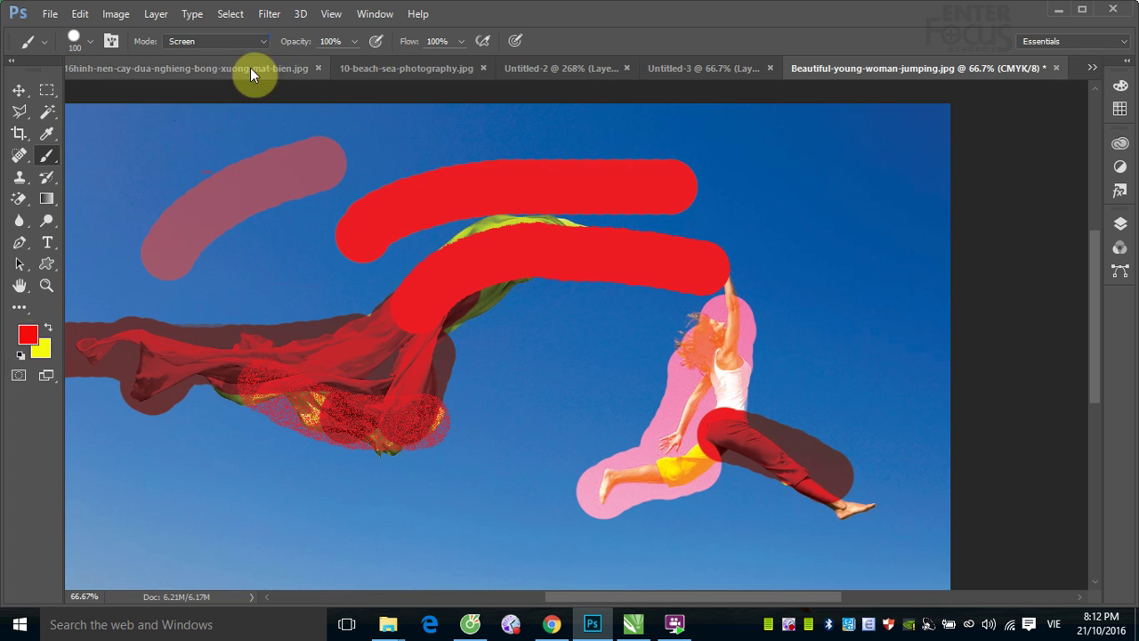
left_click(258, 44)
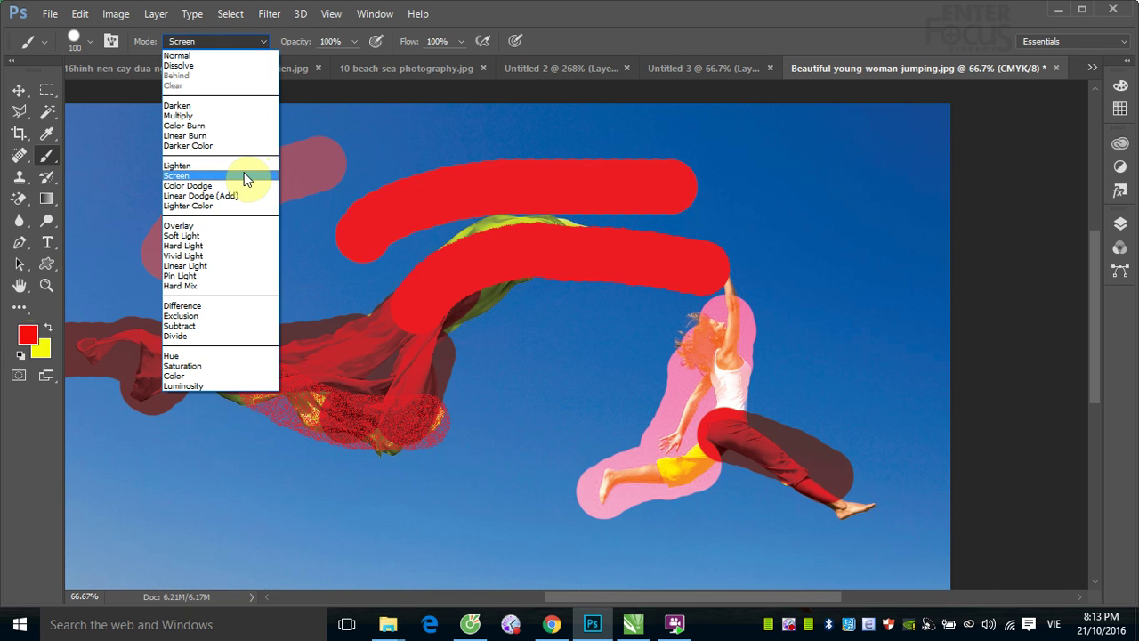
Paint dark Difference-mode strokes across the sky and along the horizon above the grass.
left_click(194, 305)
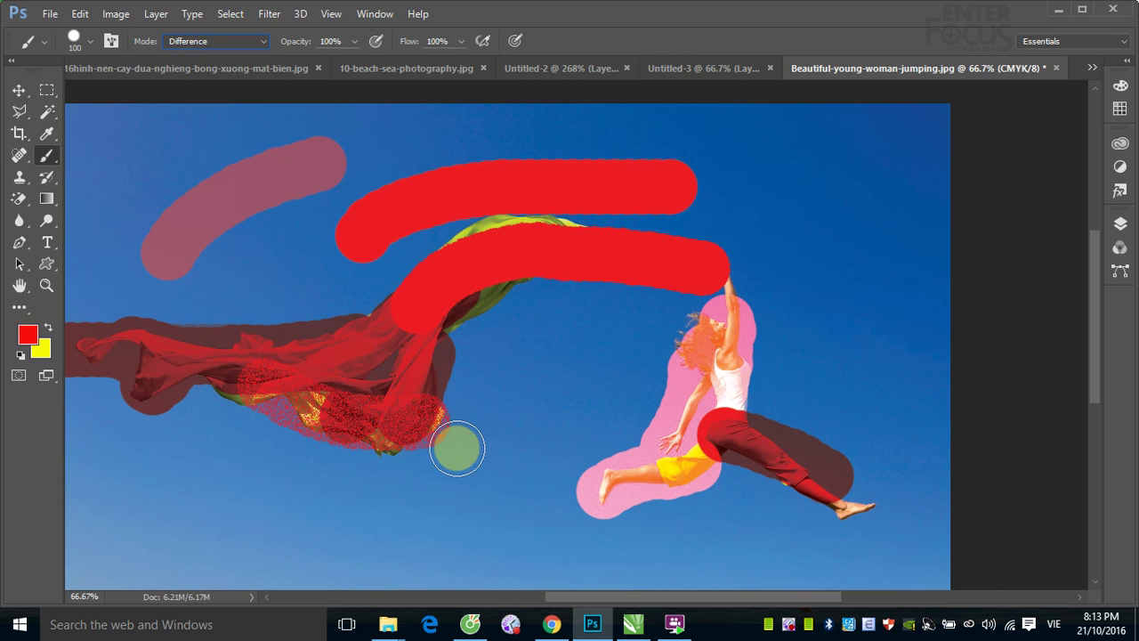
left_click_drag(458, 449, 598, 356)
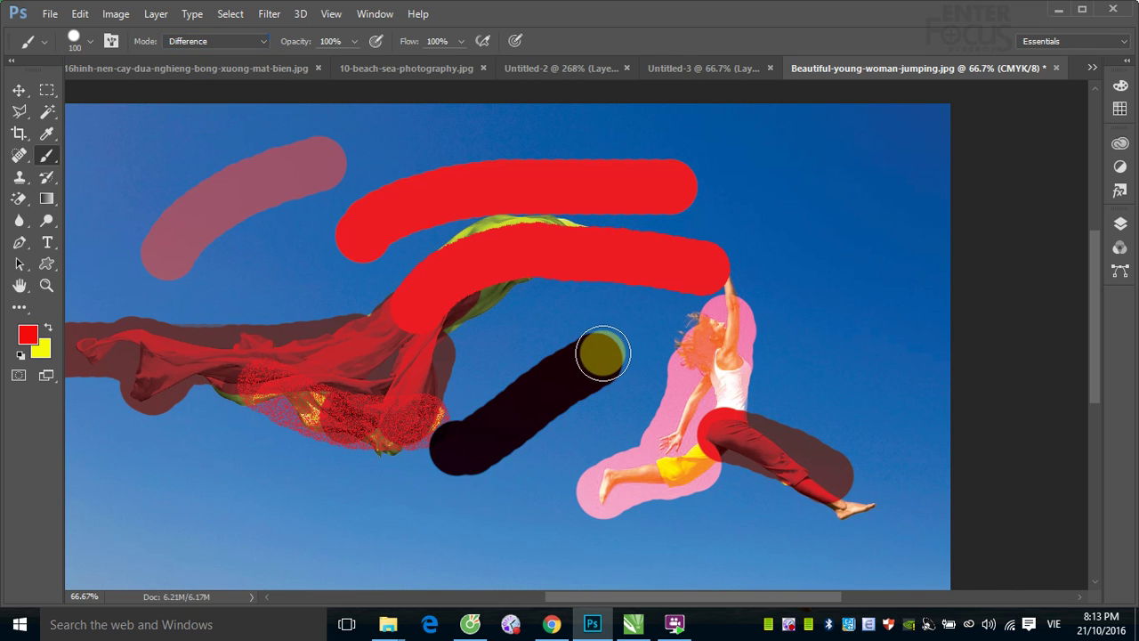
scroll(541, 148, "down", 5)
left_click_drag(361, 331, 741, 331)
mouse_move(578, 284)
left_mouse_down()
mouse_move(362, 279)
mouse_move(903, 285)
mouse_move(463, 293)
mouse_move(334, 309)
mouse_move(997, 395)
mouse_move(977, 341)
mouse_move(134, 325)
mouse_move(246, 284)
mouse_move(20, 273)
left_mouse_up()
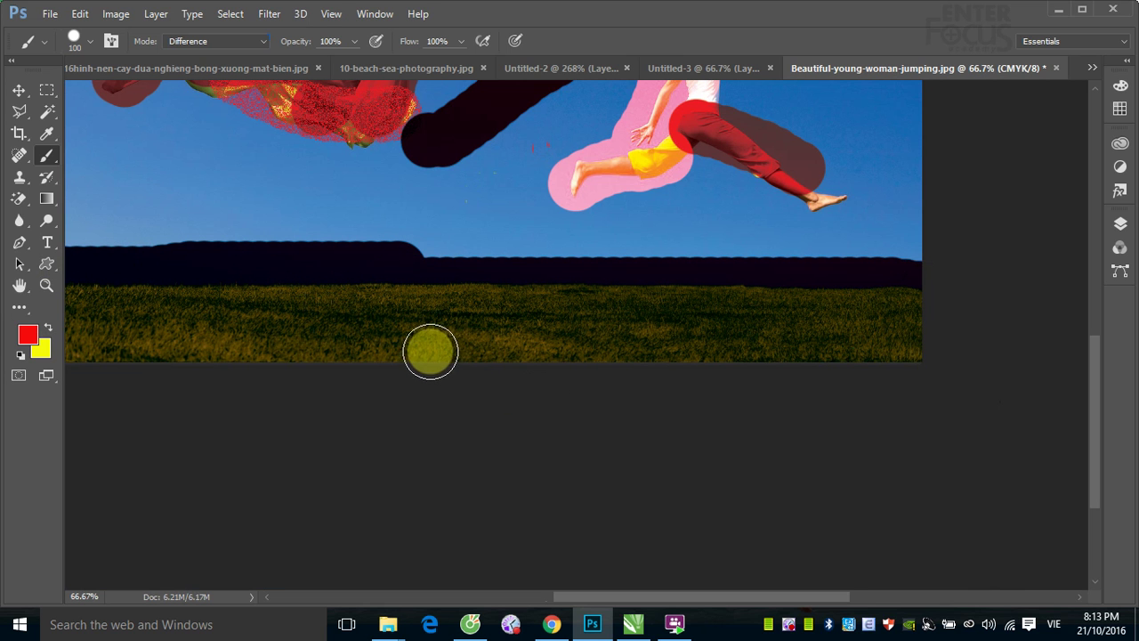
left_click_drag(403, 332, 557, 411)
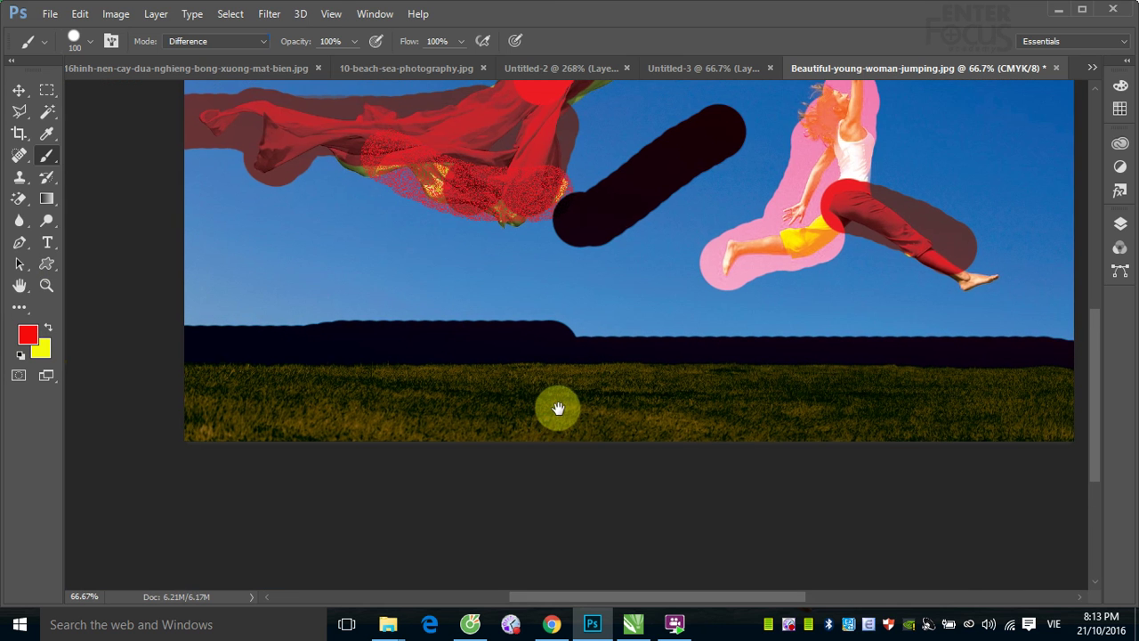
Paint a salmon Color-mode band across the lower sky.
left_click(266, 44)
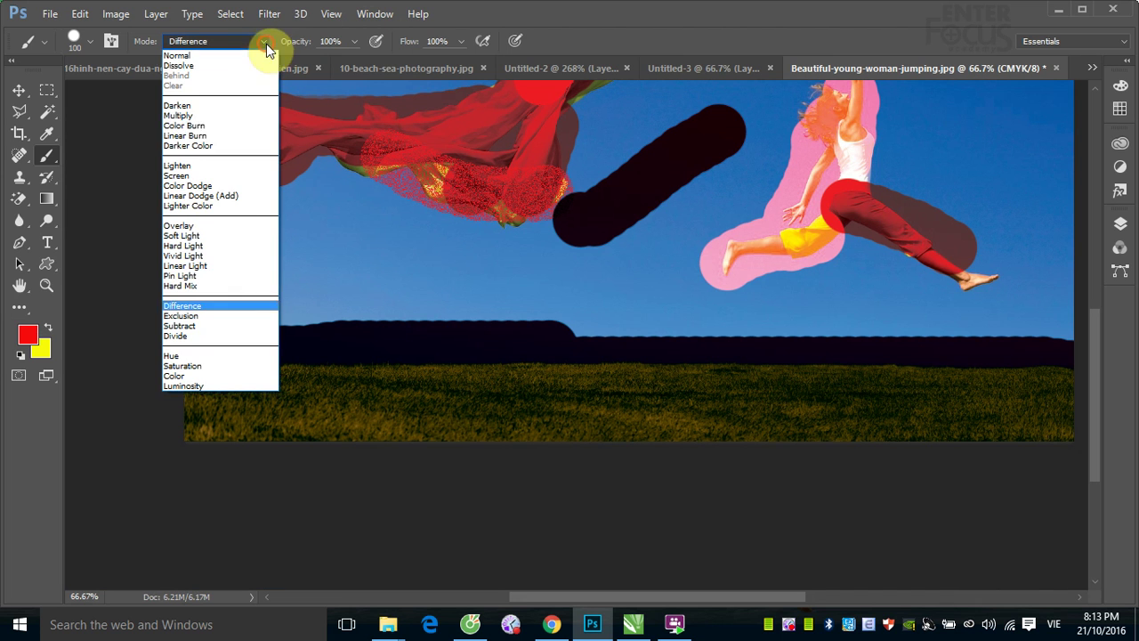
left_click(198, 377)
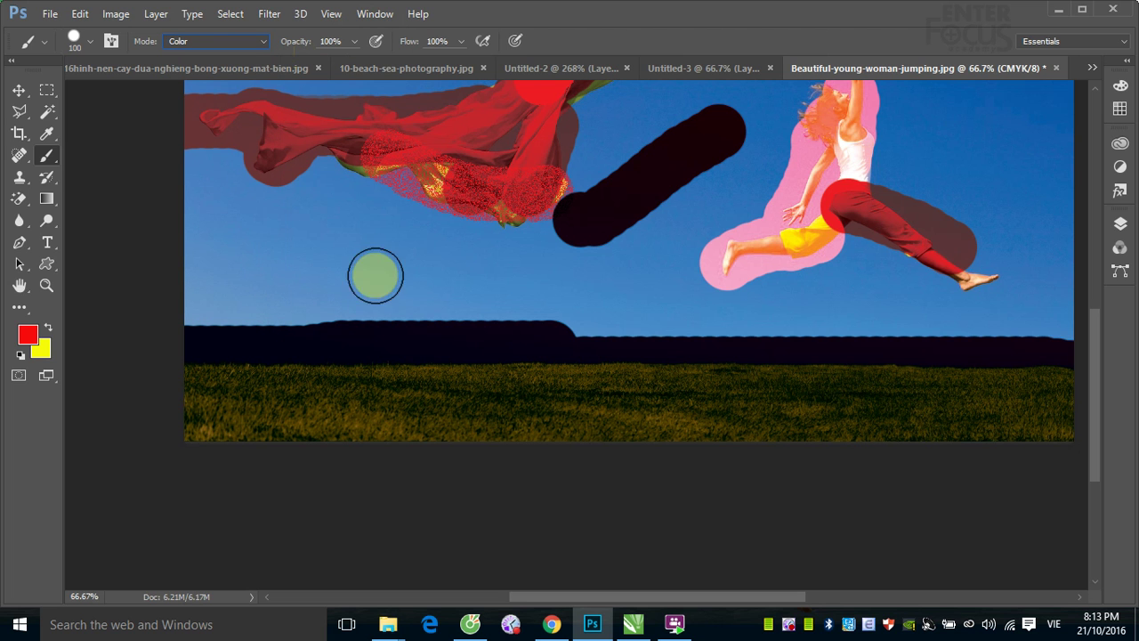
mouse_move(308, 252)
left_mouse_down()
mouse_move(522, 275)
mouse_move(214, 262)
mouse_move(564, 217)
mouse_move(516, 273)
mouse_move(325, 291)
left_mouse_up()
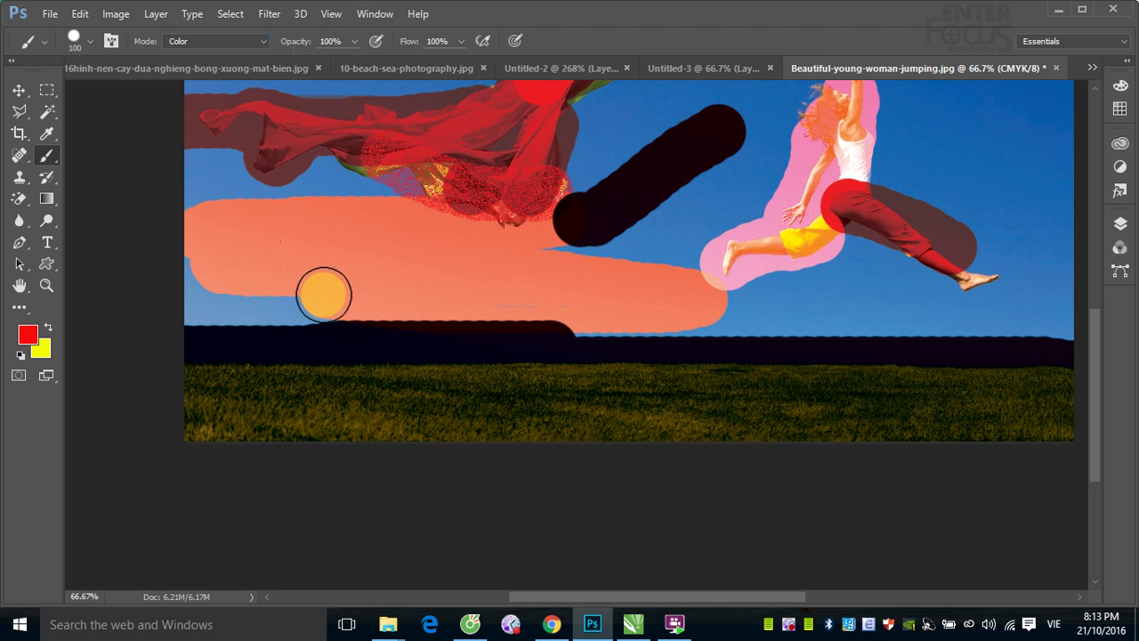
left_click_drag(324, 295, 313, 322)
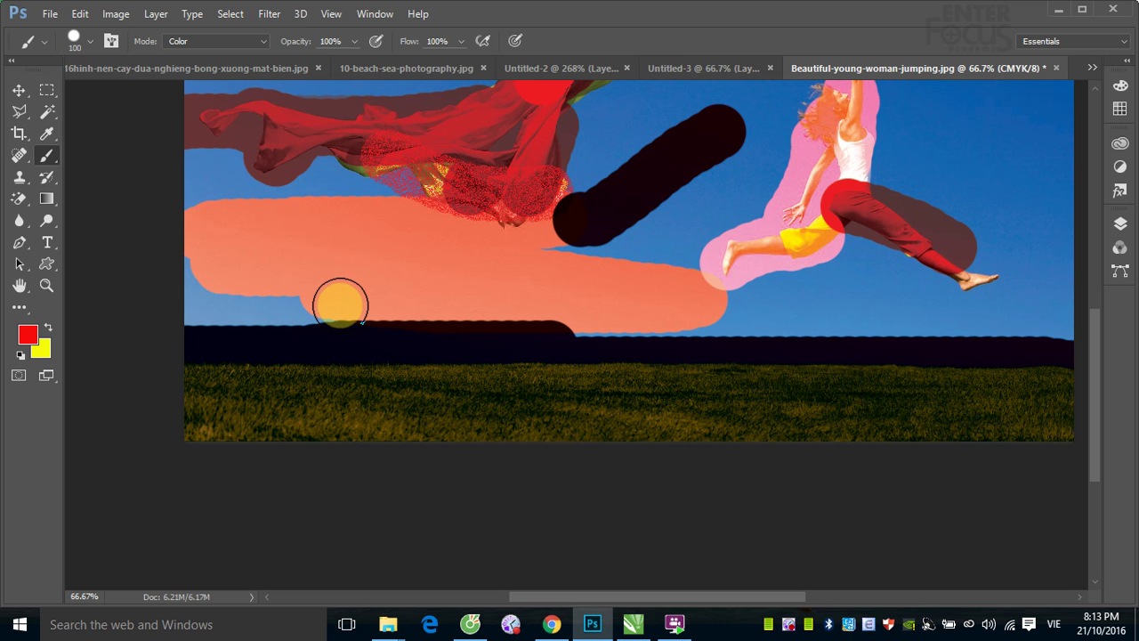
Undo all painted strokes, then colour the scarf salmon-red in Color mode.
key("ctrl+alt+z")
key("ctrl+alt+z")
key("ctrl+alt+z")
key("ctrl+alt+z")
key("ctrl+alt+z")
key("ctrl+alt+z")
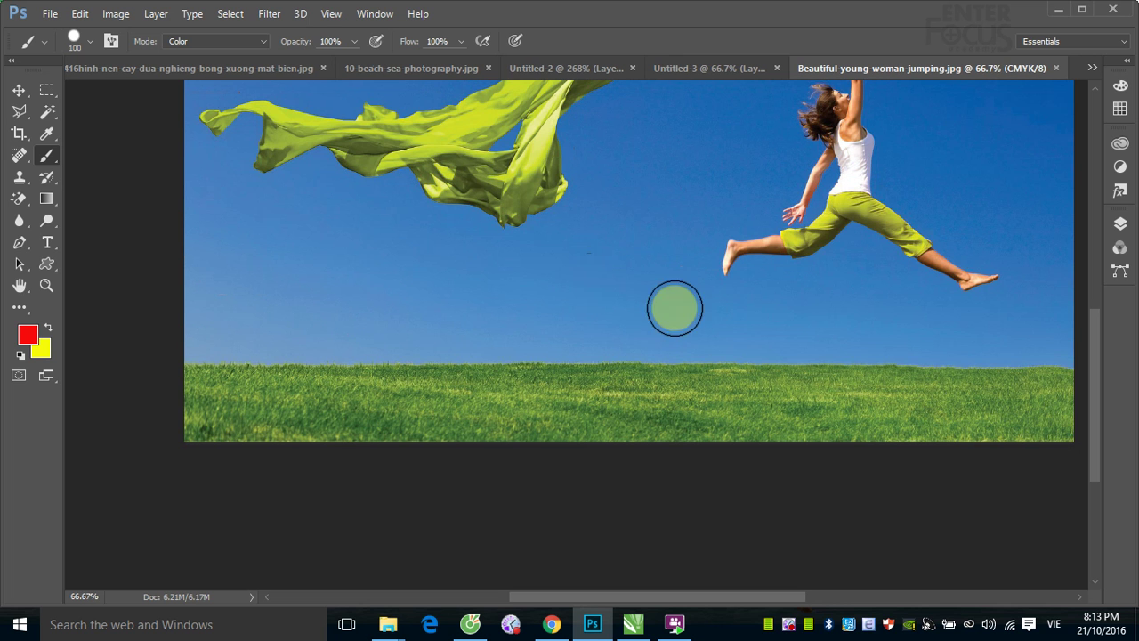
left_click_drag(907, 177, 635, 374)
mouse_move(260, 283)
left_mouse_down()
mouse_move(352, 236)
mouse_move(437, 223)
mouse_move(544, 234)
mouse_move(412, 207)
mouse_move(308, 221)
mouse_move(254, 294)
mouse_move(364, 240)
mouse_move(539, 239)
mouse_move(272, 262)
mouse_move(165, 323)
mouse_move(267, 371)
mouse_move(204, 386)
mouse_move(161, 346)
mouse_move(237, 348)
mouse_move(287, 386)
mouse_move(280, 313)
mouse_move(389, 267)
mouse_move(241, 303)
mouse_move(430, 213)
mouse_move(451, 221)
left_mouse_up()
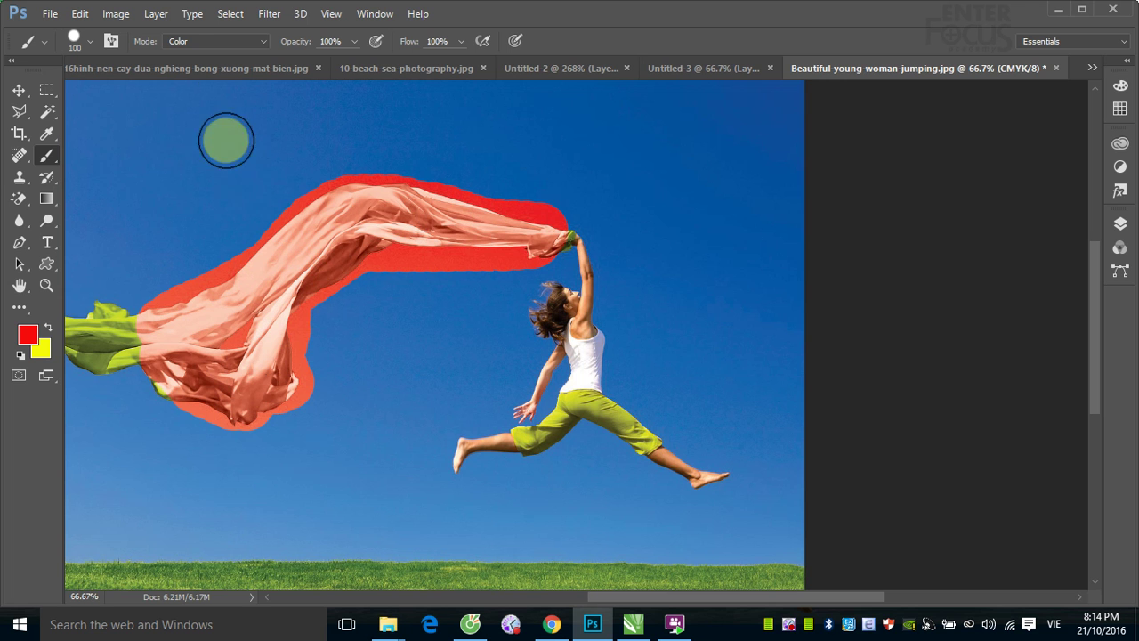
Paint Luminosity-mode strokes over the scarf's green tail and the woman's torso and leg.
left_click(261, 42)
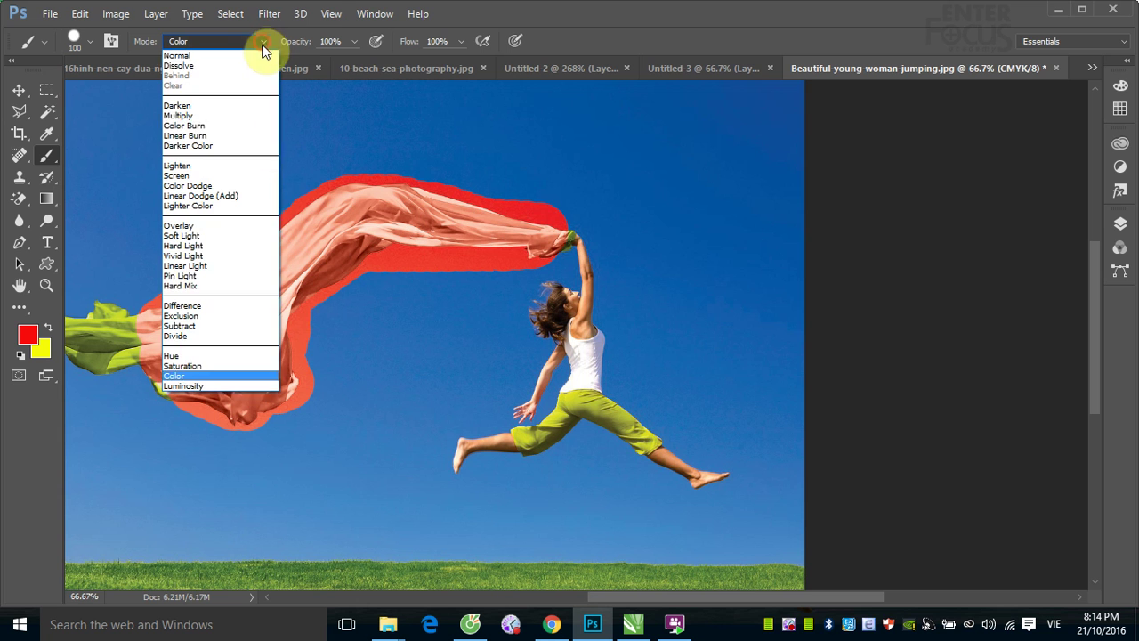
left_click(222, 386)
scroll(247, 318, "left", 5)
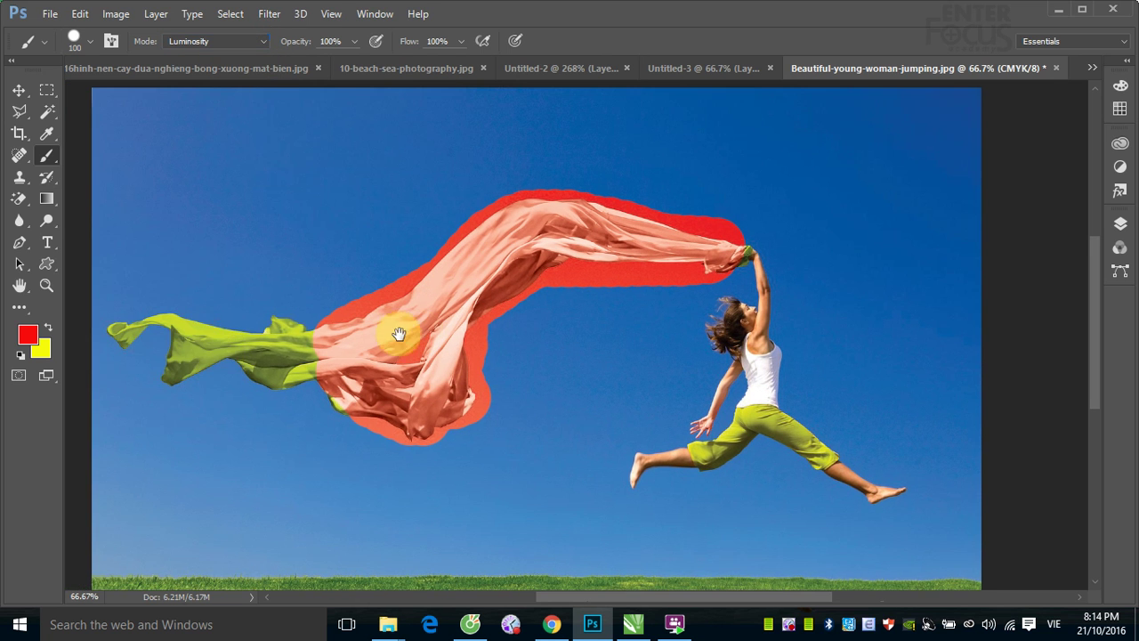
mouse_move(208, 335)
left_mouse_down()
mouse_move(328, 365)
mouse_move(143, 337)
left_mouse_up()
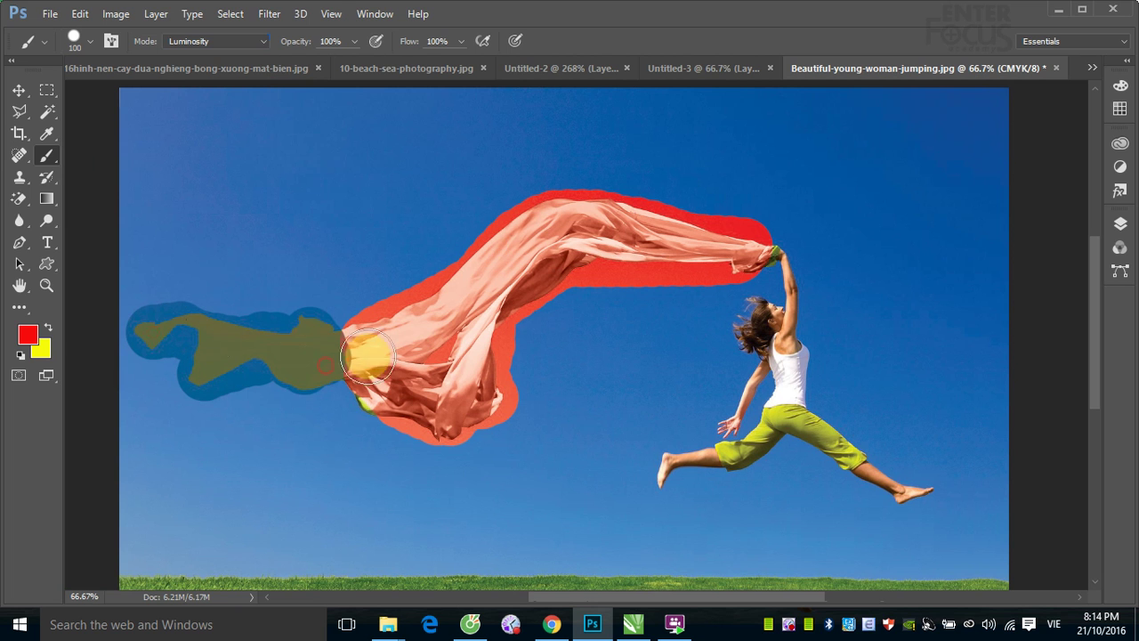
mouse_move(758, 358)
left_mouse_down()
mouse_move(783, 419)
mouse_move(783, 350)
mouse_move(792, 413)
mouse_move(899, 495)
mouse_move(795, 425)
mouse_move(631, 483)
mouse_move(738, 371)
mouse_move(771, 257)
mouse_move(564, 261)
mouse_move(669, 261)
mouse_move(437, 387)
mouse_move(369, 392)
mouse_move(387, 338)
mouse_move(567, 193)
mouse_move(348, 344)
mouse_move(325, 346)
left_mouse_up()
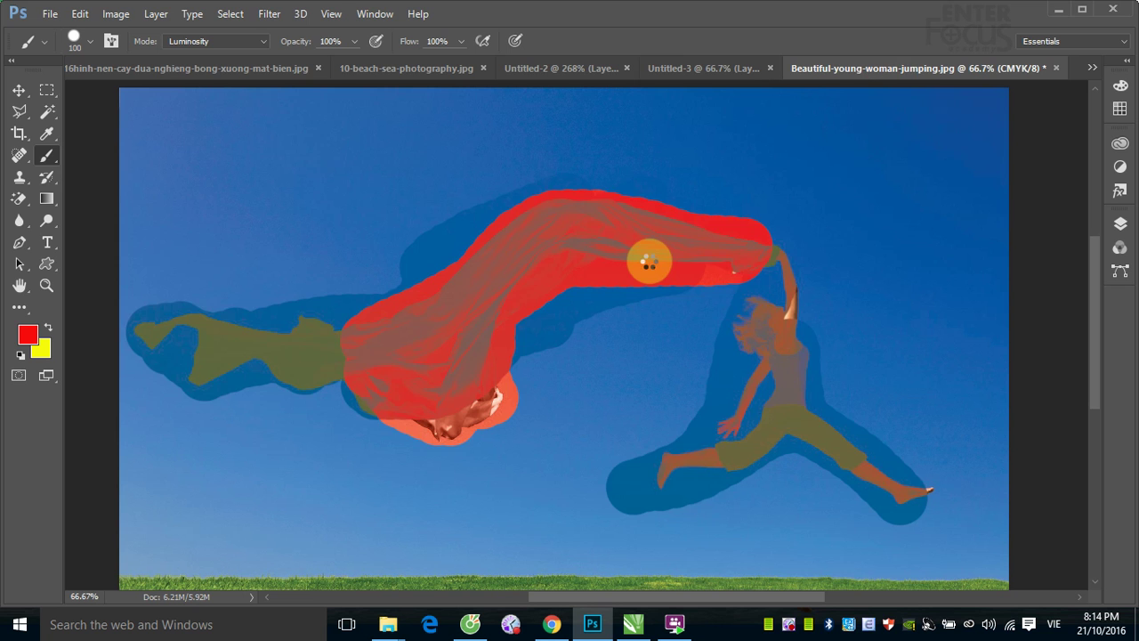
Revert to the unpainted photo and add an empty Layer 1 above Background.
key("backslash")
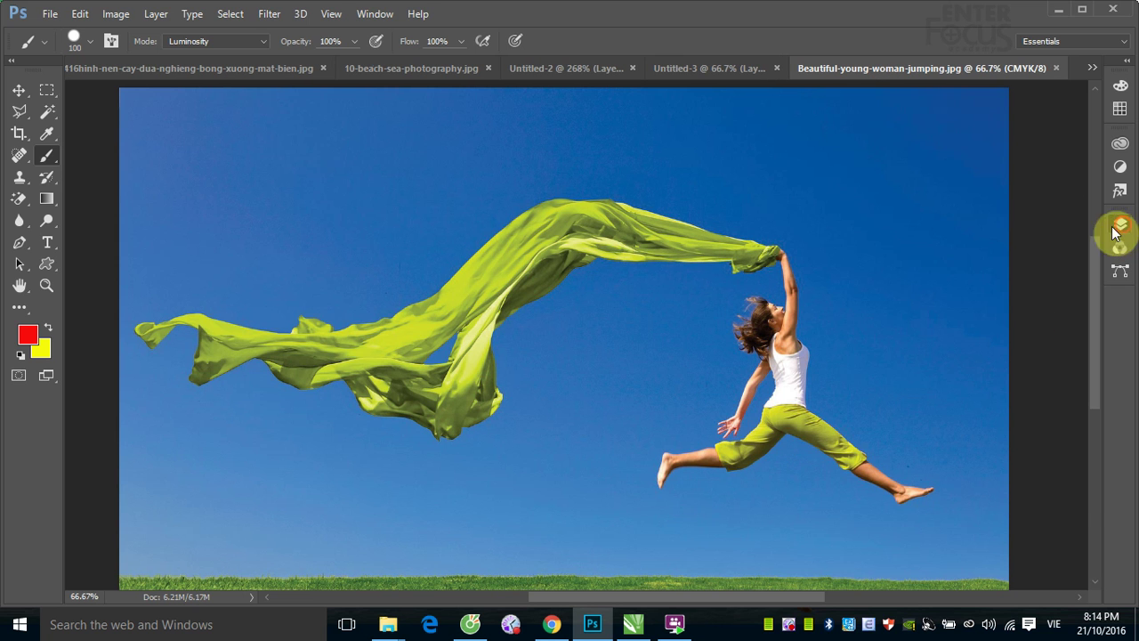
left_click(1116, 230)
left_click(1051, 495)
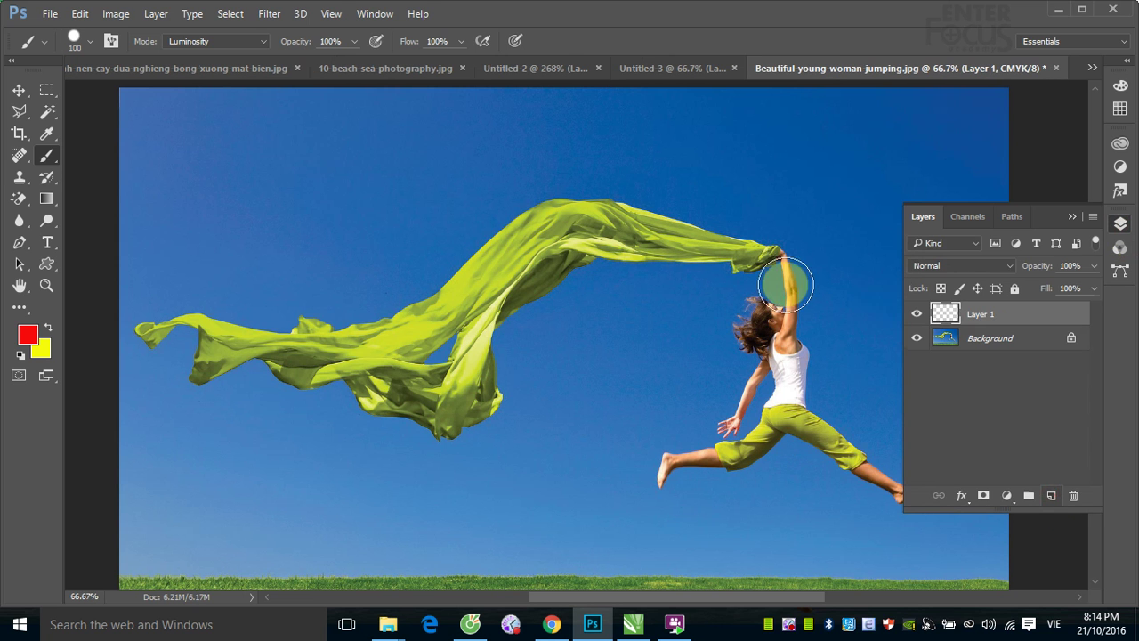
Paint red strokes across the scarf, sky, woman and lower cloth on Layer 1.
left_click_drag(505, 235, 683, 234)
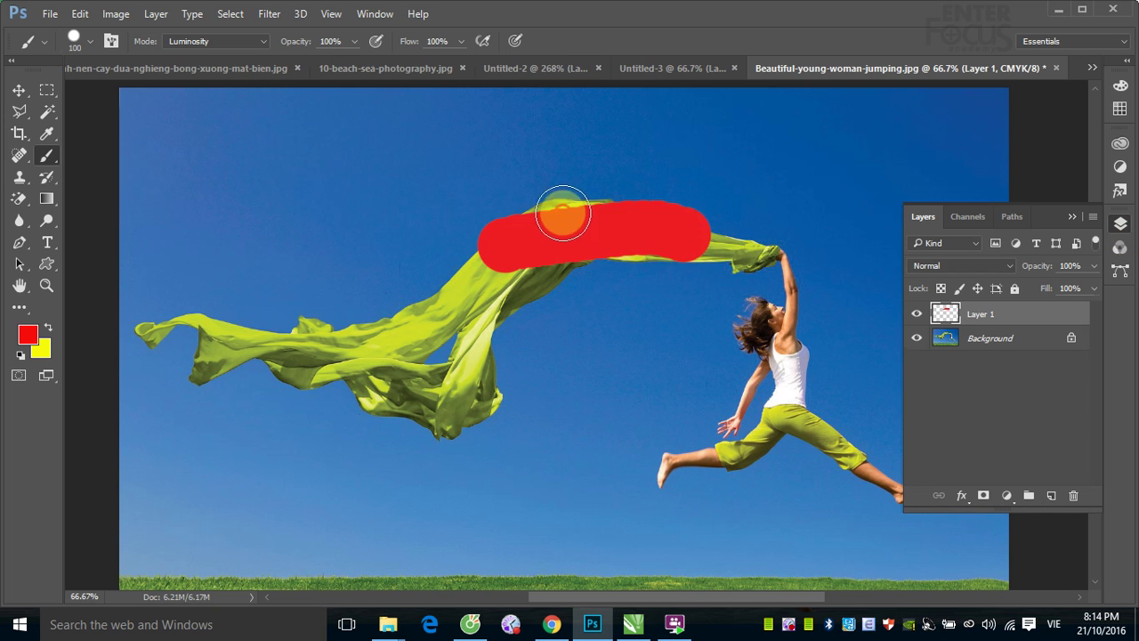
mouse_move(564, 213)
left_mouse_down()
mouse_move(778, 392)
mouse_move(793, 363)
mouse_move(763, 305)
mouse_move(701, 458)
mouse_move(762, 433)
mouse_move(920, 509)
left_mouse_up()
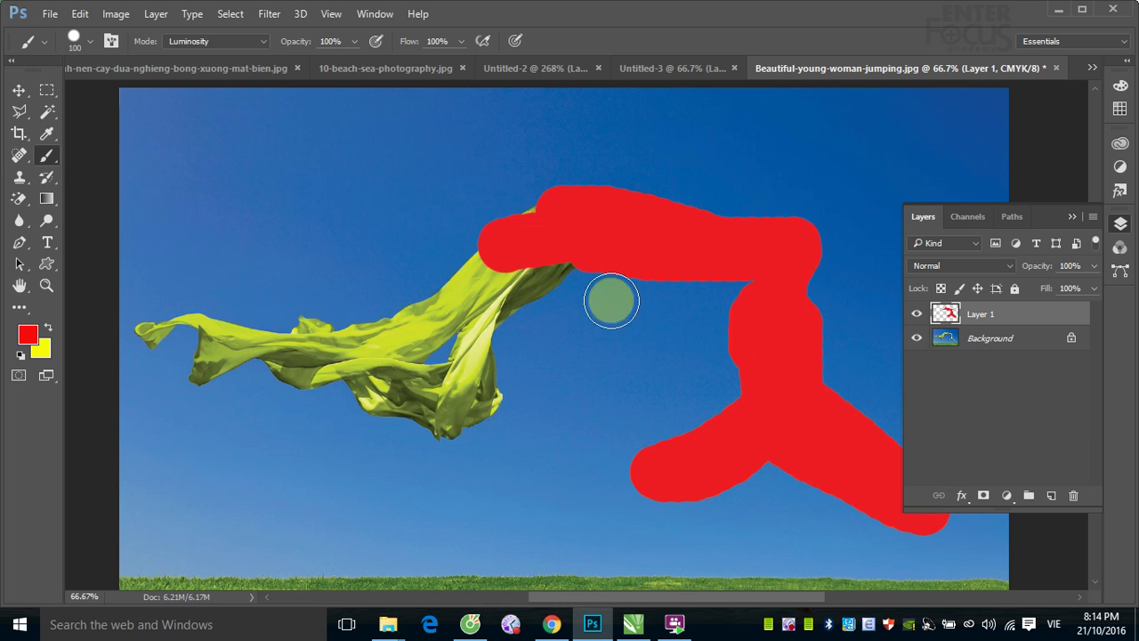
mouse_move(464, 318)
left_mouse_down()
mouse_move(555, 213)
mouse_move(392, 336)
left_mouse_up()
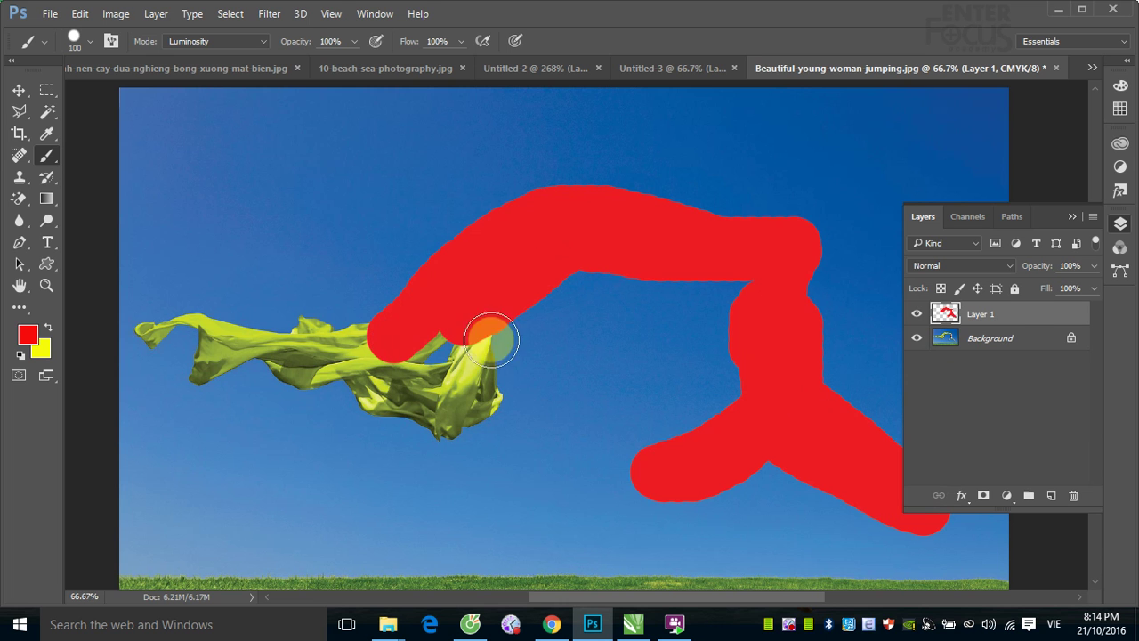
Set Layer 1 to Luminosity blend, then delete the layer.
left_click(982, 311)
left_click(961, 265)
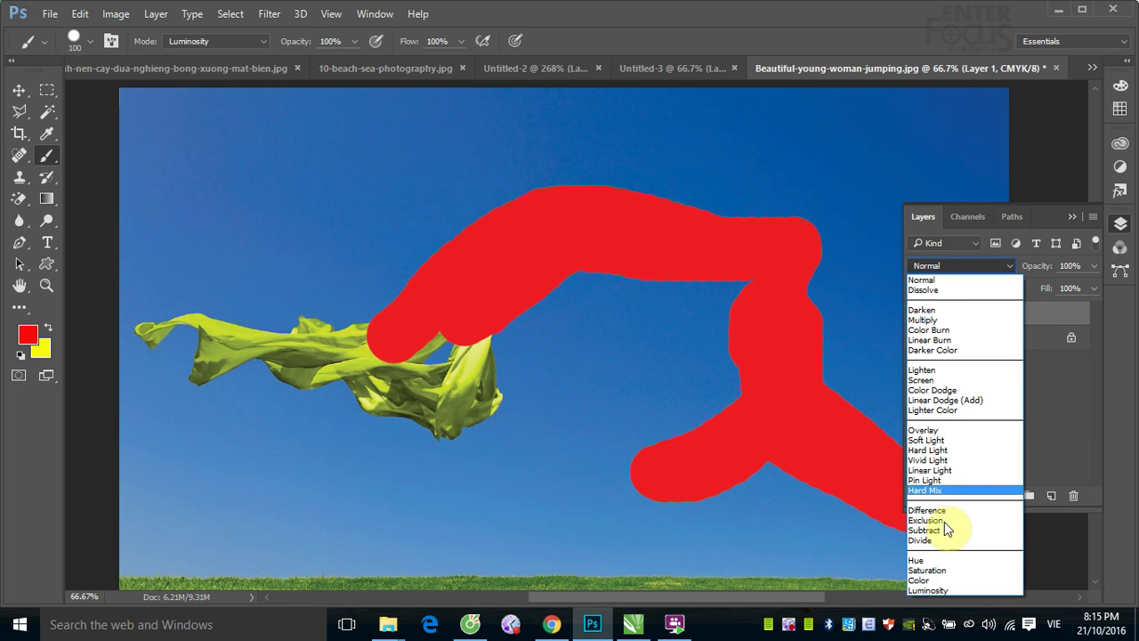
left_click(943, 590)
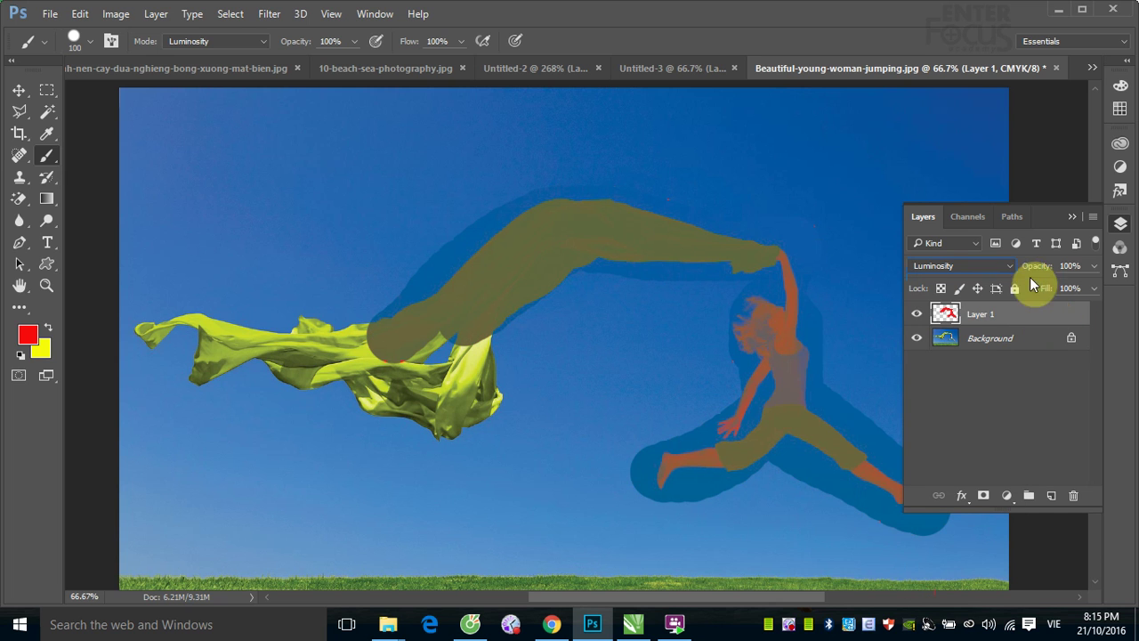
left_click_drag(1062, 319, 1073, 495)
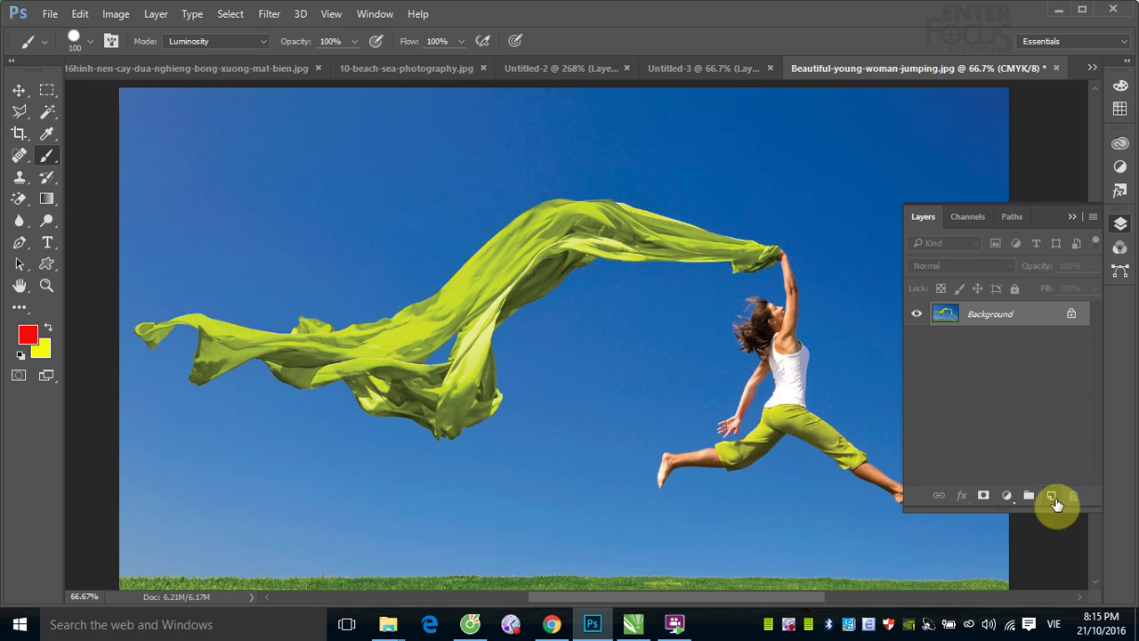
Add Layer 1, set the brush to Behind, and copy a rectangular fabric patch onto Layer 1.
left_click(1053, 496)
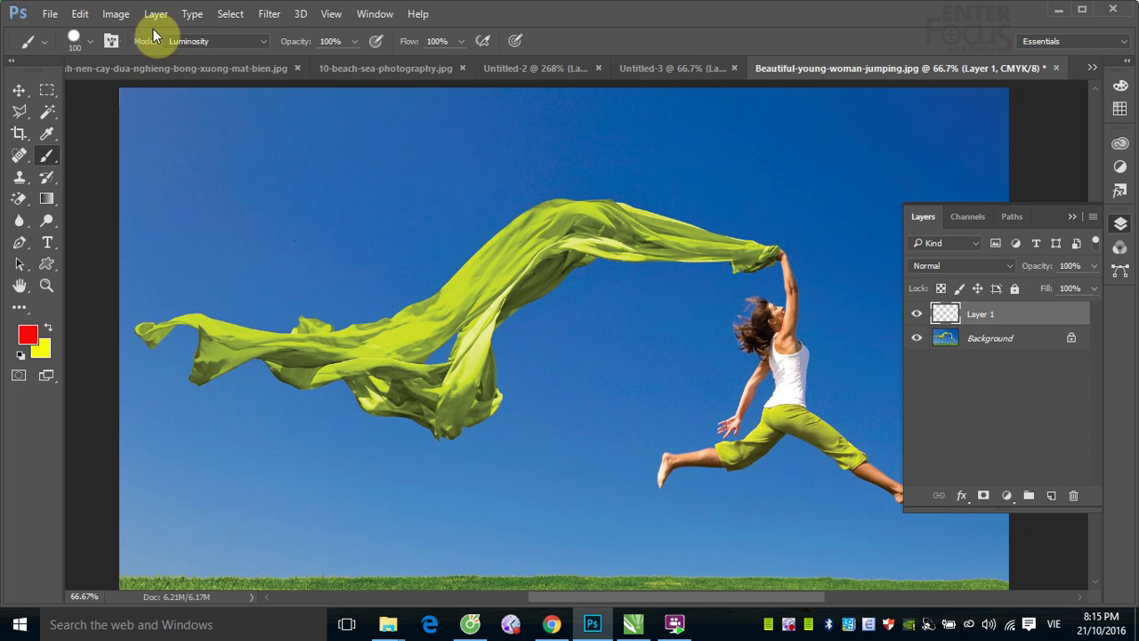
left_click(267, 41)
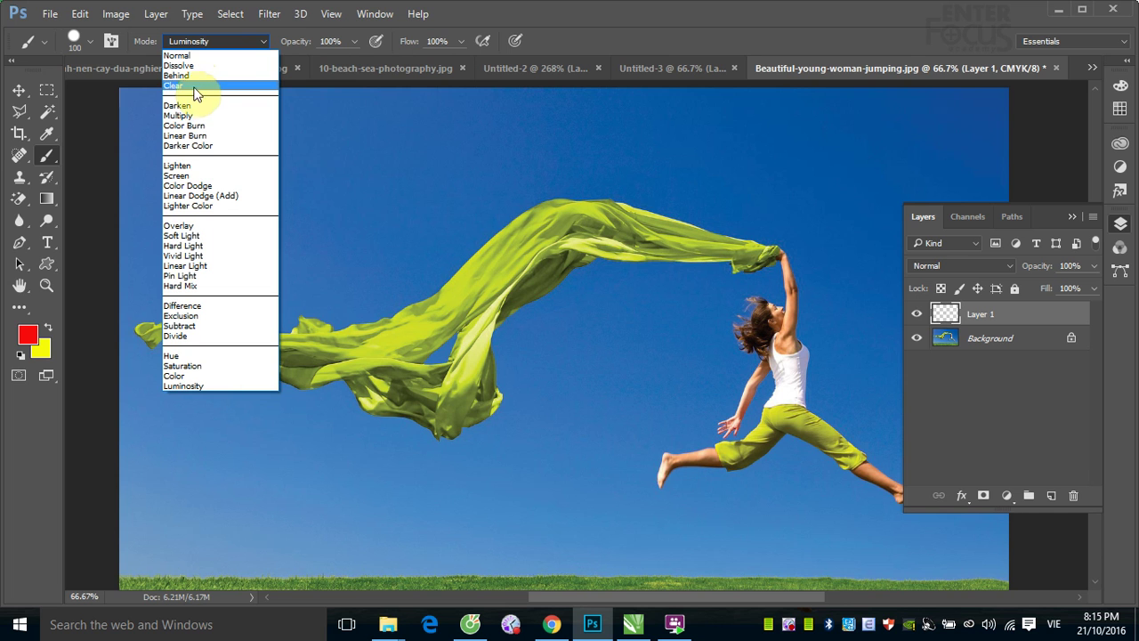
left_click(197, 79)
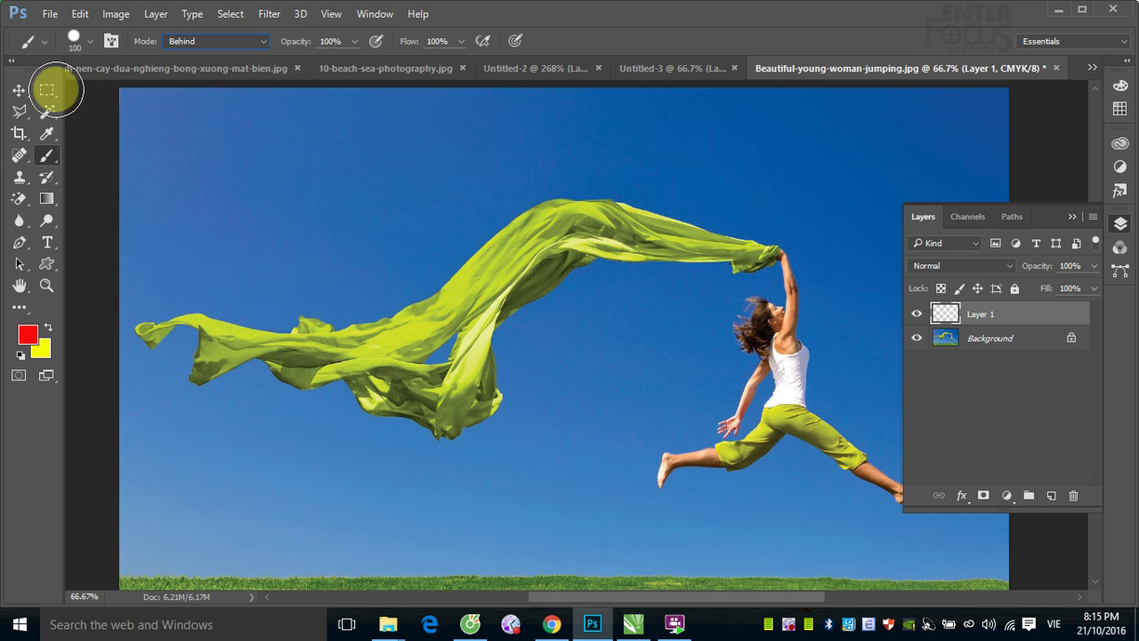
left_click(46, 90)
left_click_drag(414, 160, 648, 366)
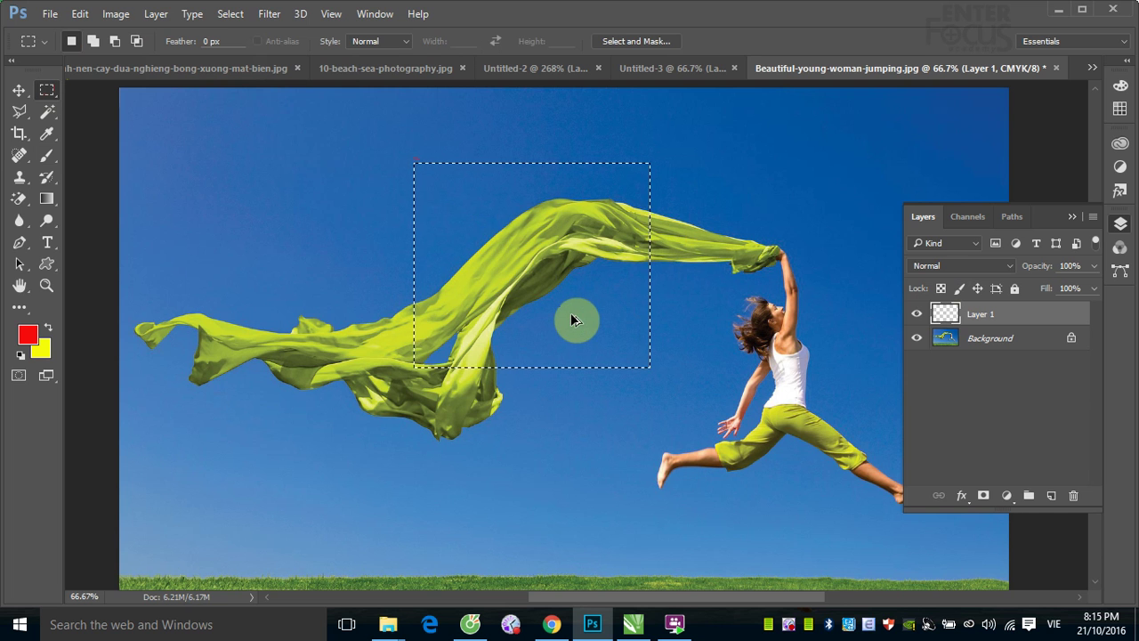
key("ctrl+alt+shift+e")
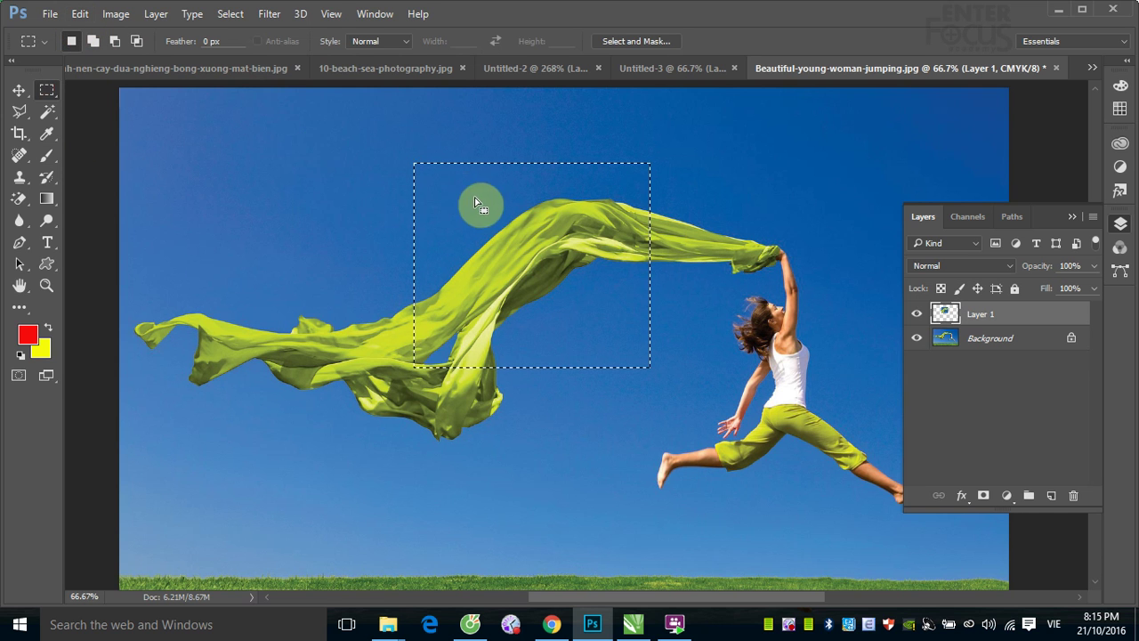
Deselect and shift the copied fabric patch slightly up and to the right.
left_click(19, 90)
key("ctrl+d")
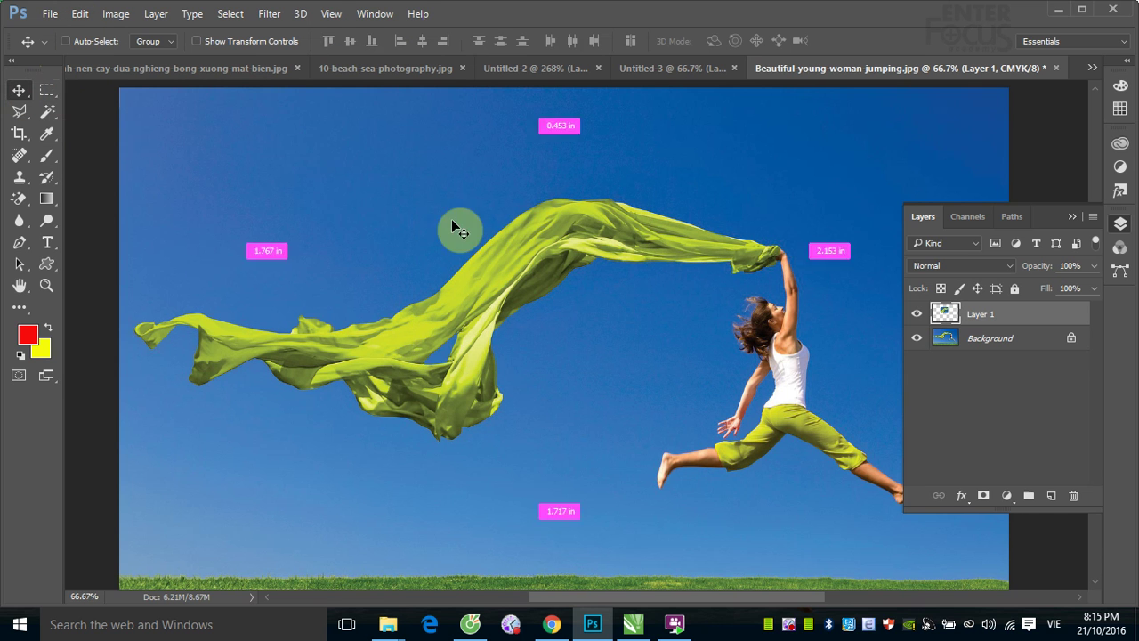
mouse_move(566, 271)
left_mouse_down()
mouse_move(257, 173)
mouse_move(738, 233)
mouse_move(338, 283)
mouse_move(627, 263)
mouse_move(525, 263)
mouse_move(621, 260)
mouse_move(599, 258)
left_mouse_up()
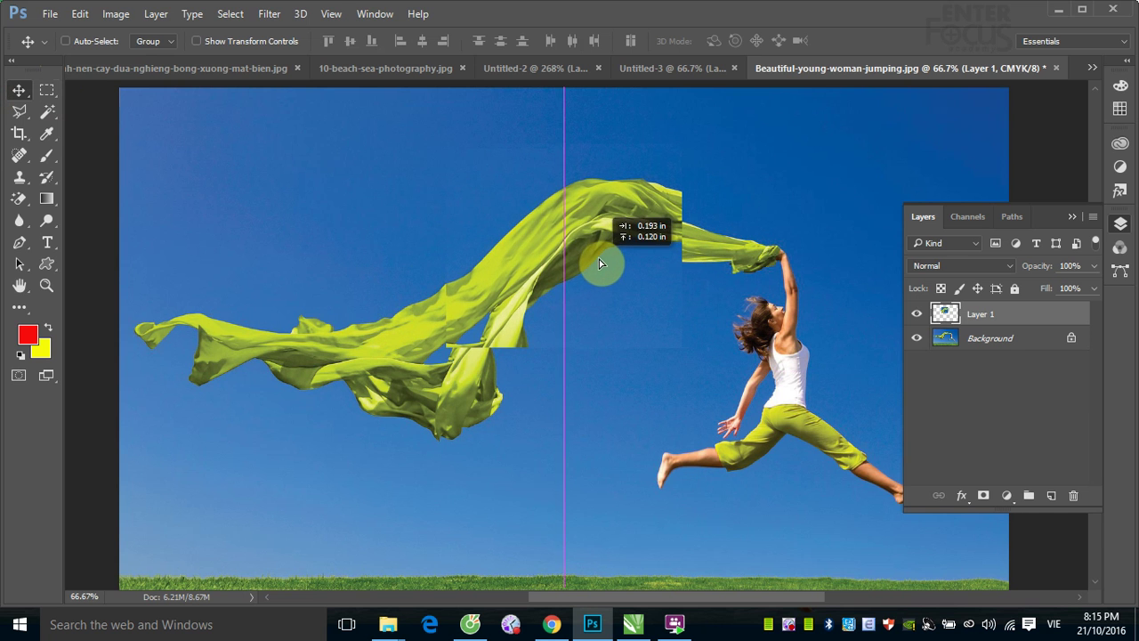
Set the brush mode back to Normal and hide the Background layer.
left_click(47, 155)
left_click(260, 42)
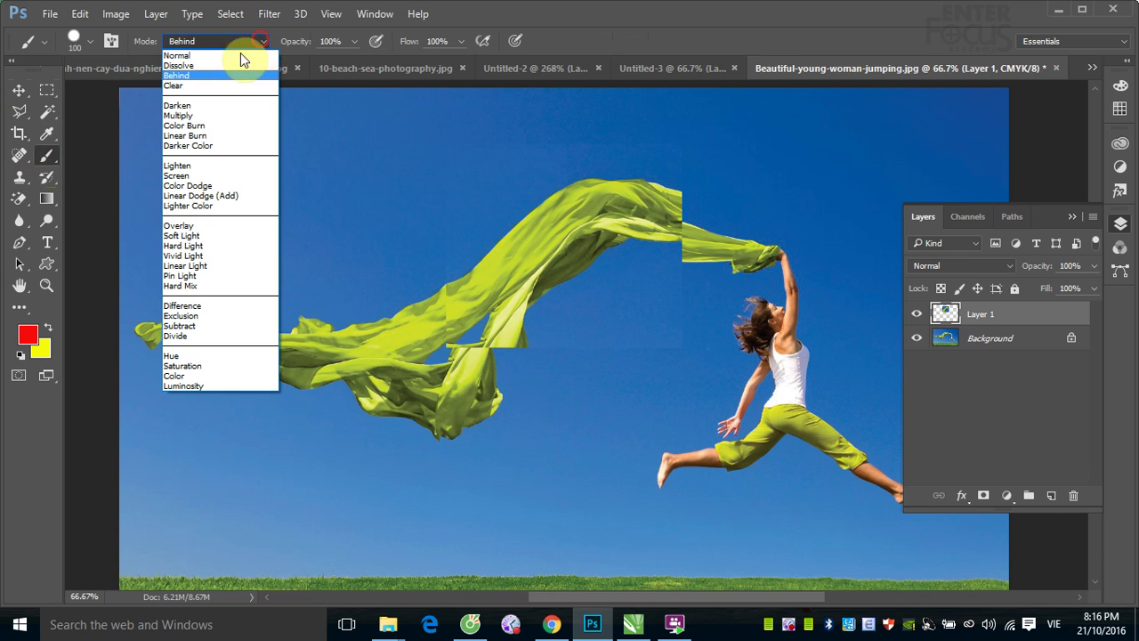
left_click(205, 55)
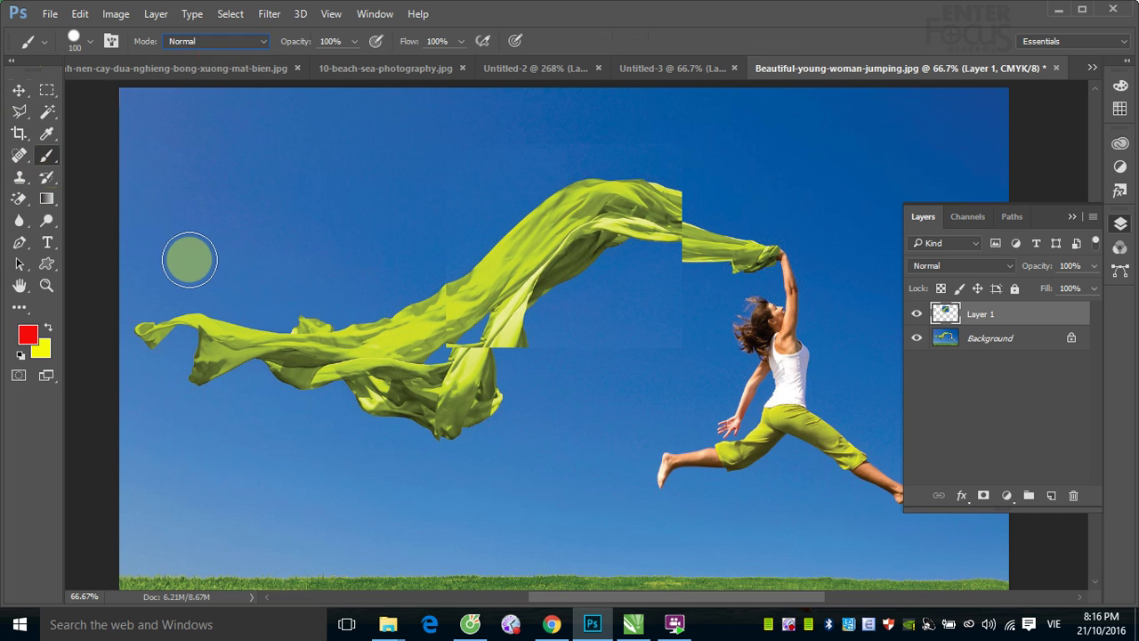
left_click(917, 342, "alt")
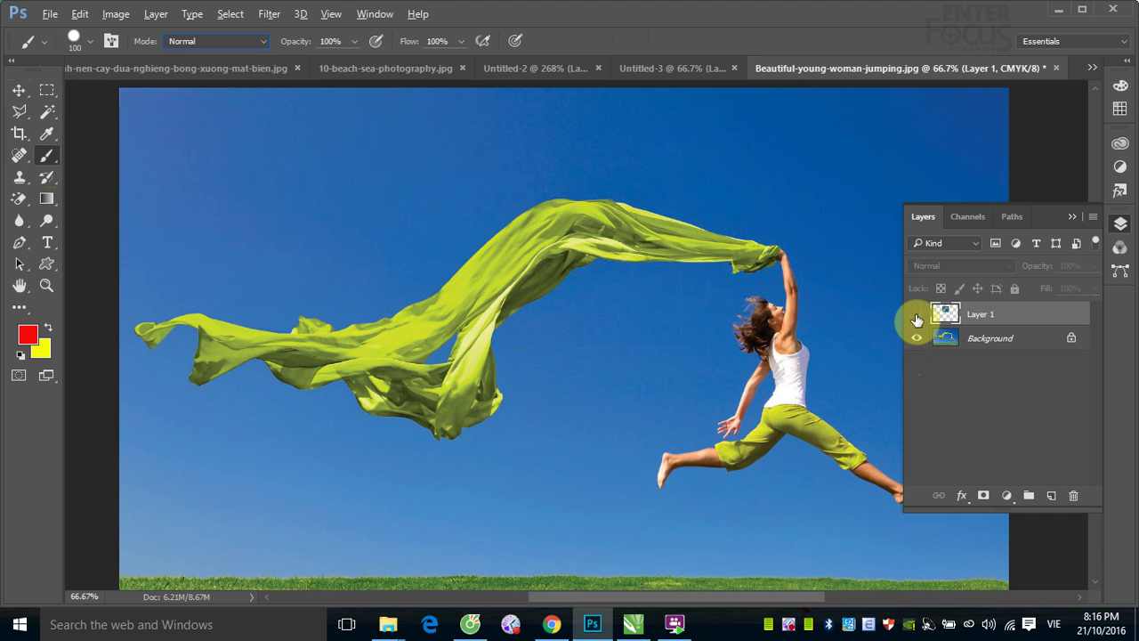
left_click(916, 341, "alt")
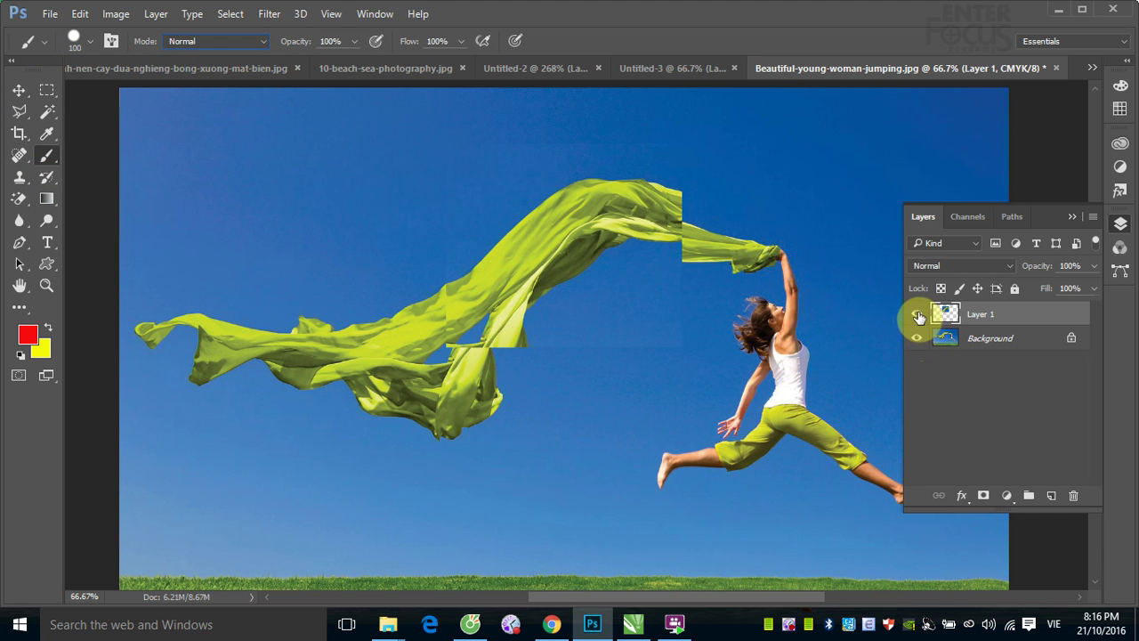
left_click(919, 316, "alt")
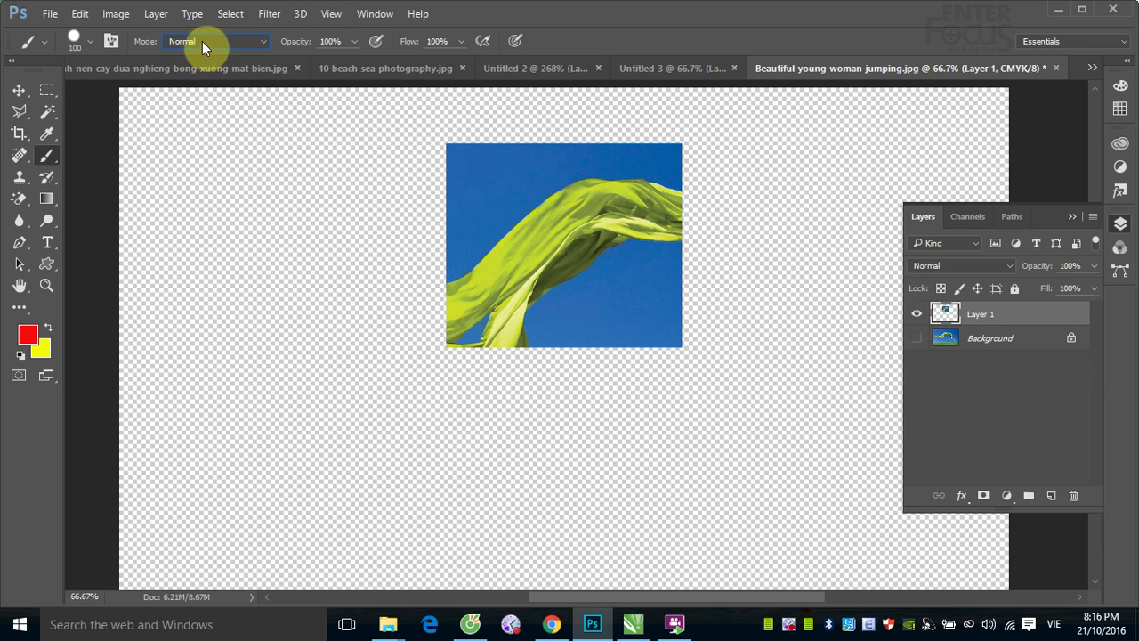
Paint three red Normal-mode strokes at the left, the upper right and across the patch.
left_click_drag(287, 283, 233, 363)
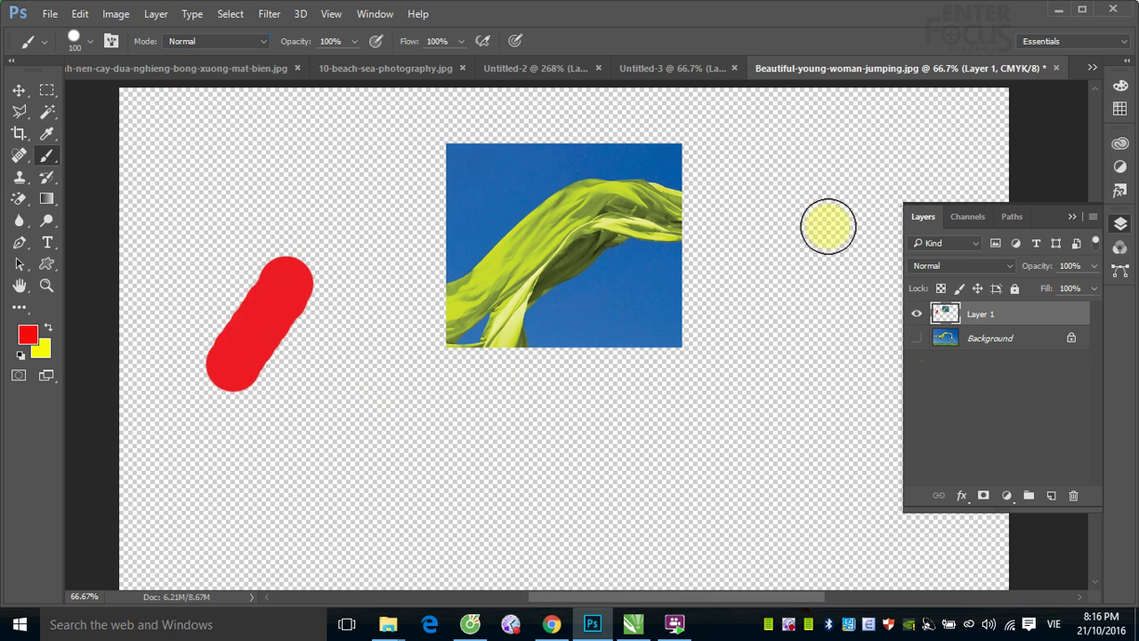
left_click_drag(787, 184, 826, 243)
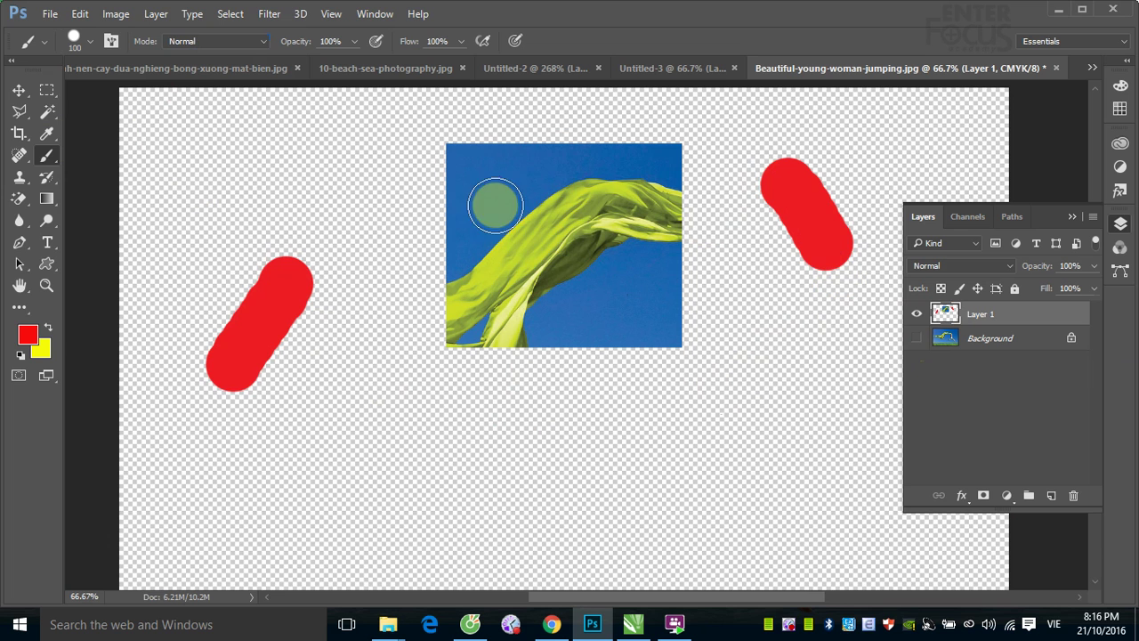
left_click_drag(491, 203, 574, 270)
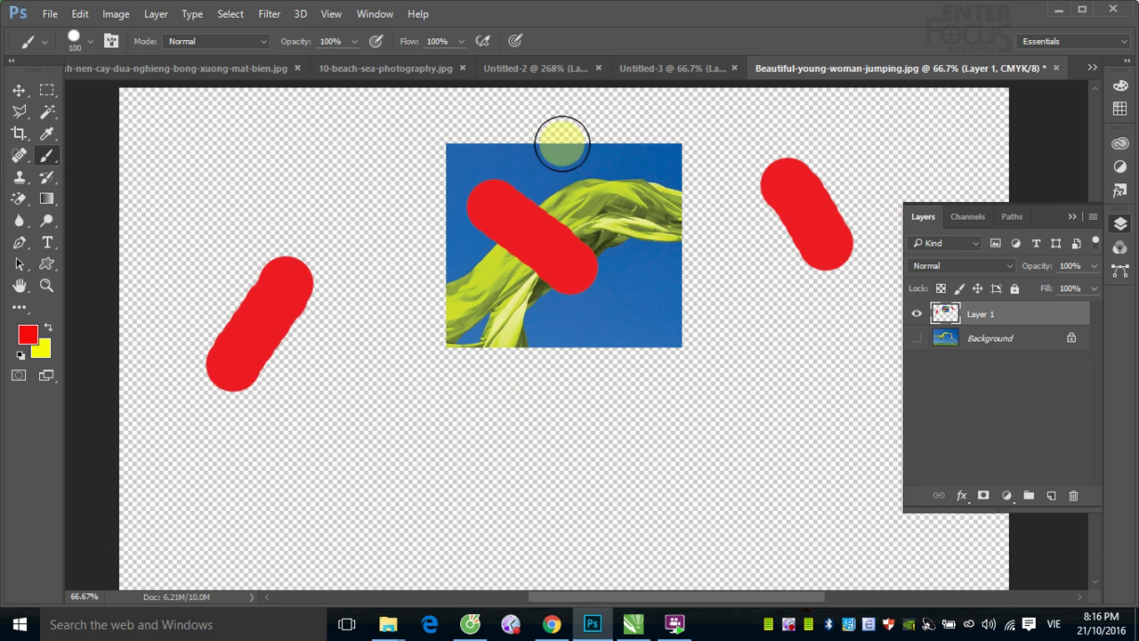
Paint red strokes over the fabric and lower left in Color Burn mode.
left_click(264, 41)
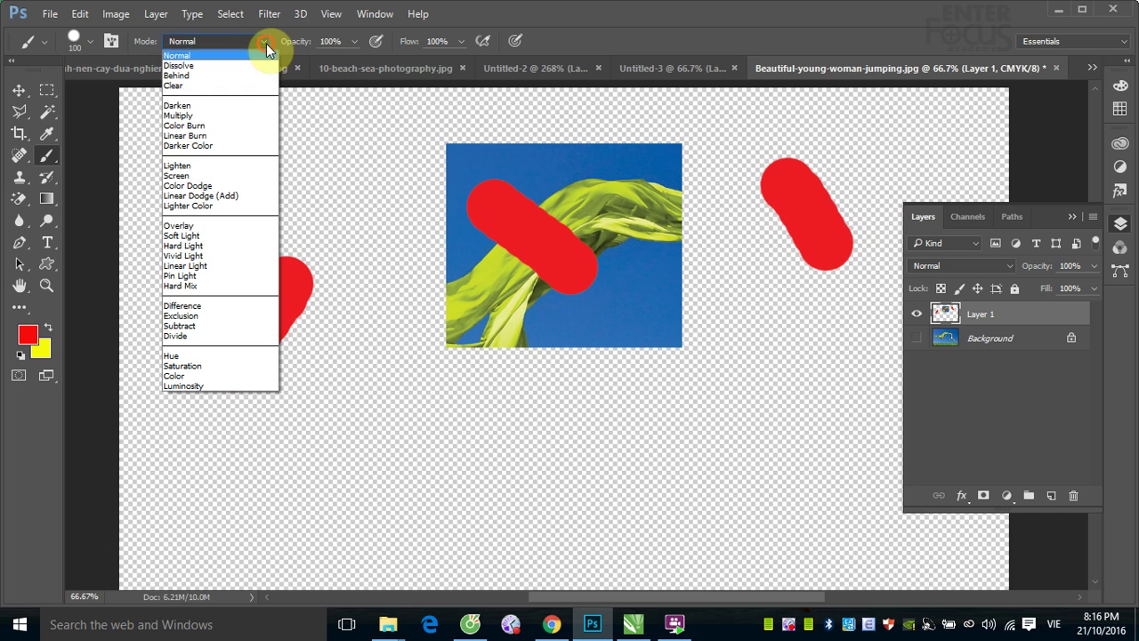
left_click(245, 126)
left_click_drag(593, 223, 614, 271)
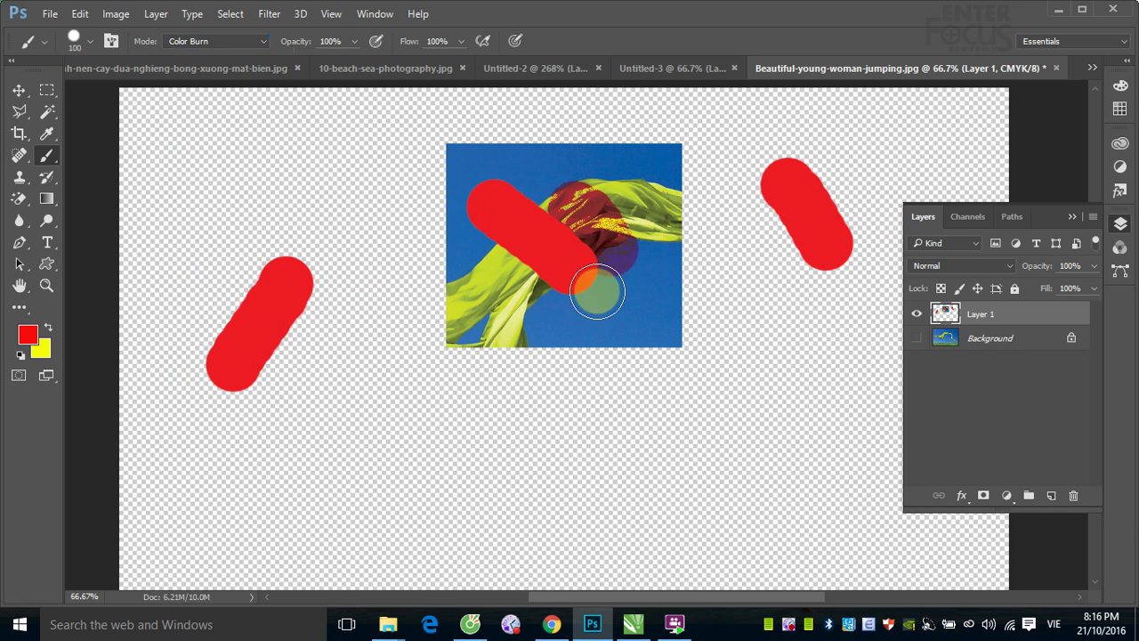
left_click_drag(316, 374, 383, 467)
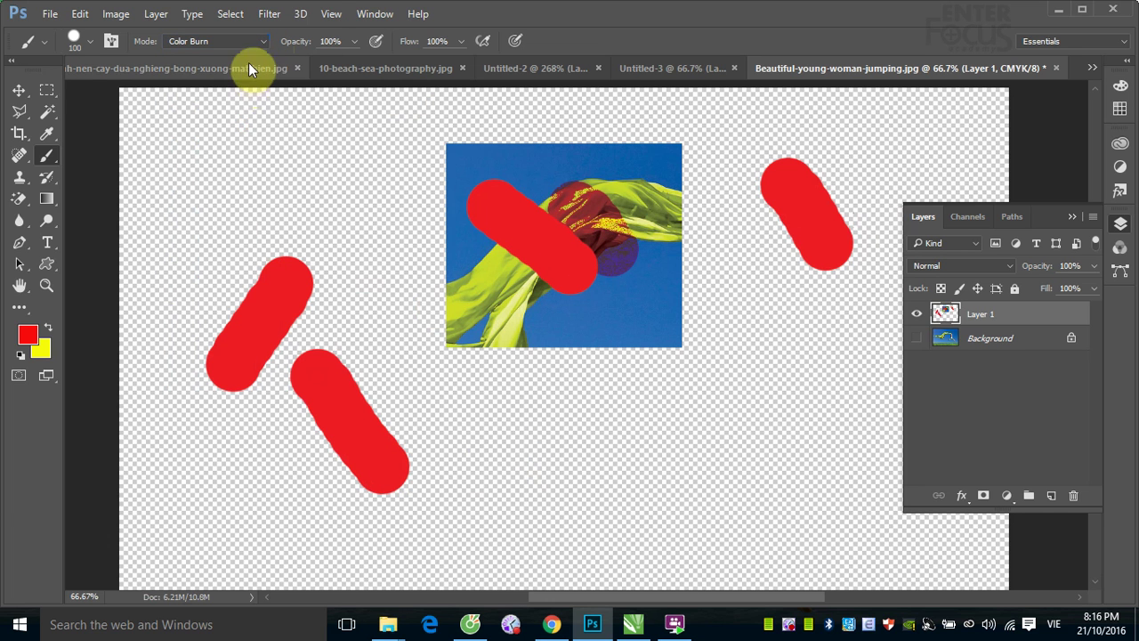
Paint a red border behind the fabric patch's edges in Behind mode.
left_click(260, 40)
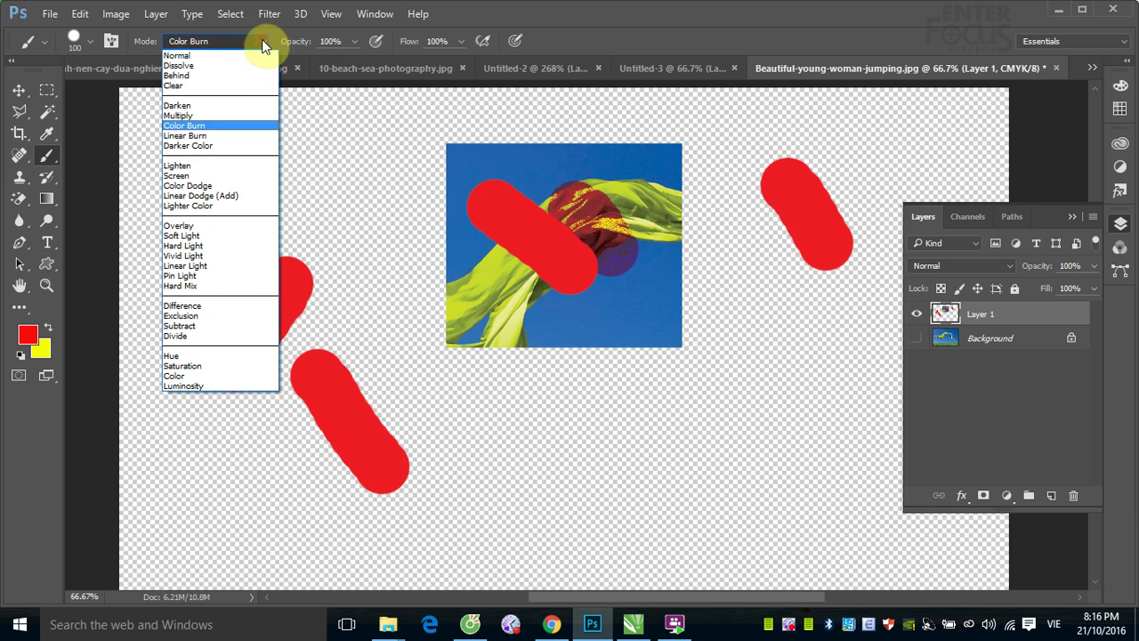
left_click(210, 75)
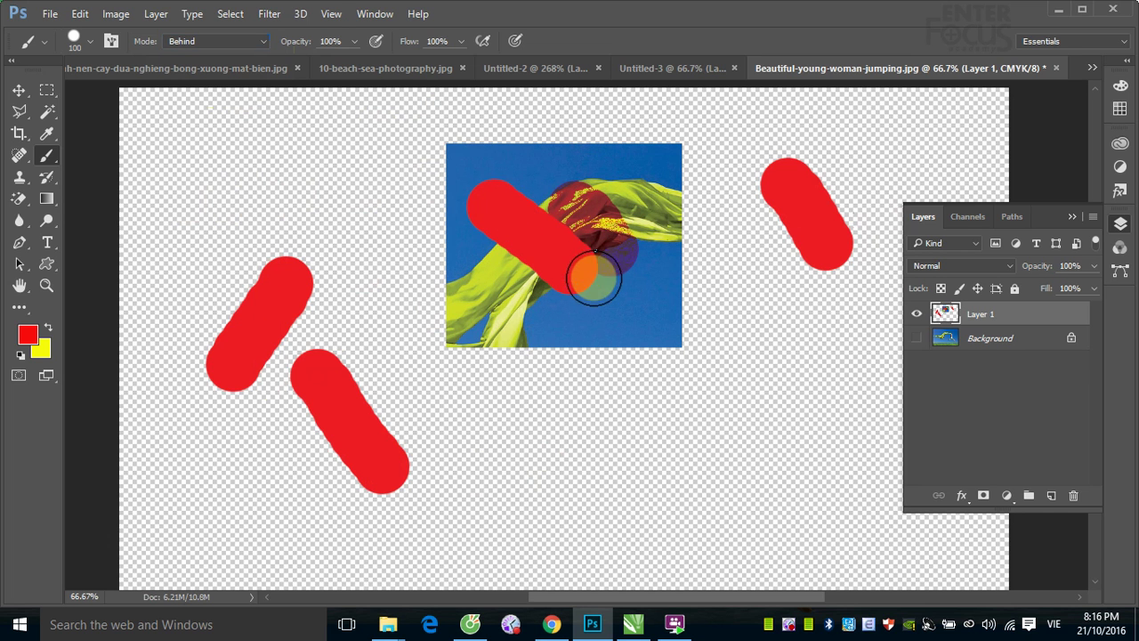
mouse_move(472, 129)
left_mouse_down()
mouse_move(673, 139)
mouse_move(692, 229)
mouse_move(682, 336)
mouse_move(483, 359)
mouse_move(448, 332)
mouse_move(424, 168)
mouse_move(471, 133)
mouse_move(512, 195)
left_mouse_up()
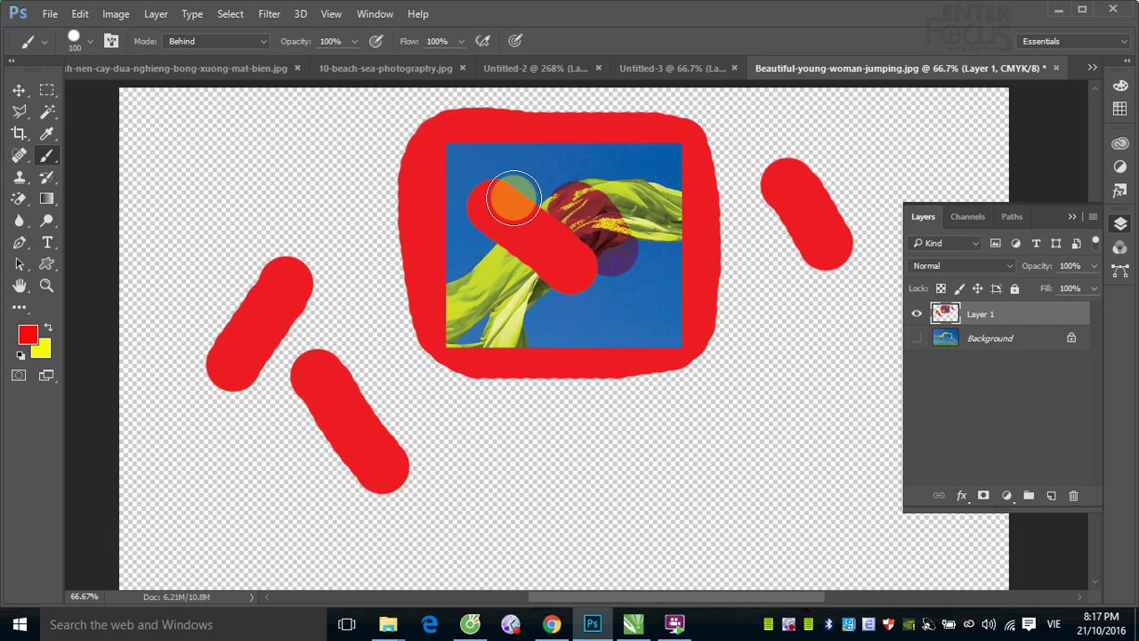
Erase the red strokes and fabric patch with the brush in Clear mode.
left_click(260, 42)
left_click(209, 79)
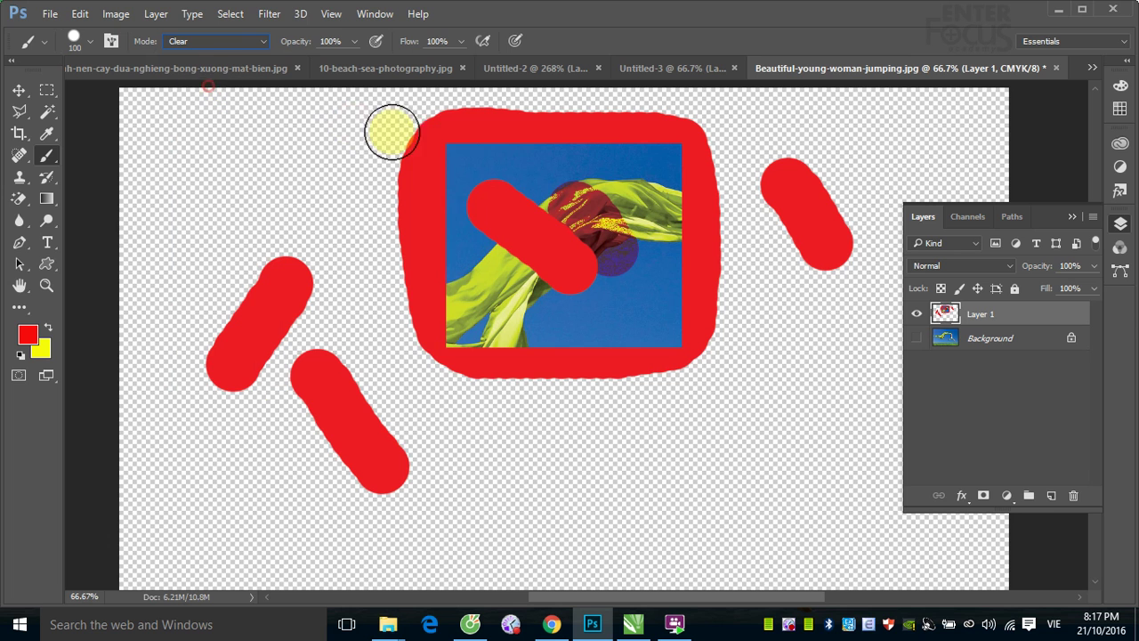
left_click_drag(391, 132, 414, 262)
mouse_move(443, 170)
left_mouse_down()
mouse_move(425, 331)
mouse_move(511, 178)
mouse_move(442, 267)
mouse_move(433, 145)
mouse_move(372, 105)
mouse_move(667, 127)
mouse_move(673, 151)
mouse_move(613, 188)
mouse_move(824, 244)
mouse_move(600, 283)
mouse_move(582, 219)
mouse_move(676, 267)
mouse_move(598, 352)
mouse_move(671, 366)
mouse_move(373, 257)
mouse_move(417, 315)
mouse_move(334, 324)
mouse_move(436, 428)
mouse_move(382, 486)
mouse_move(412, 486)
left_mouse_up()
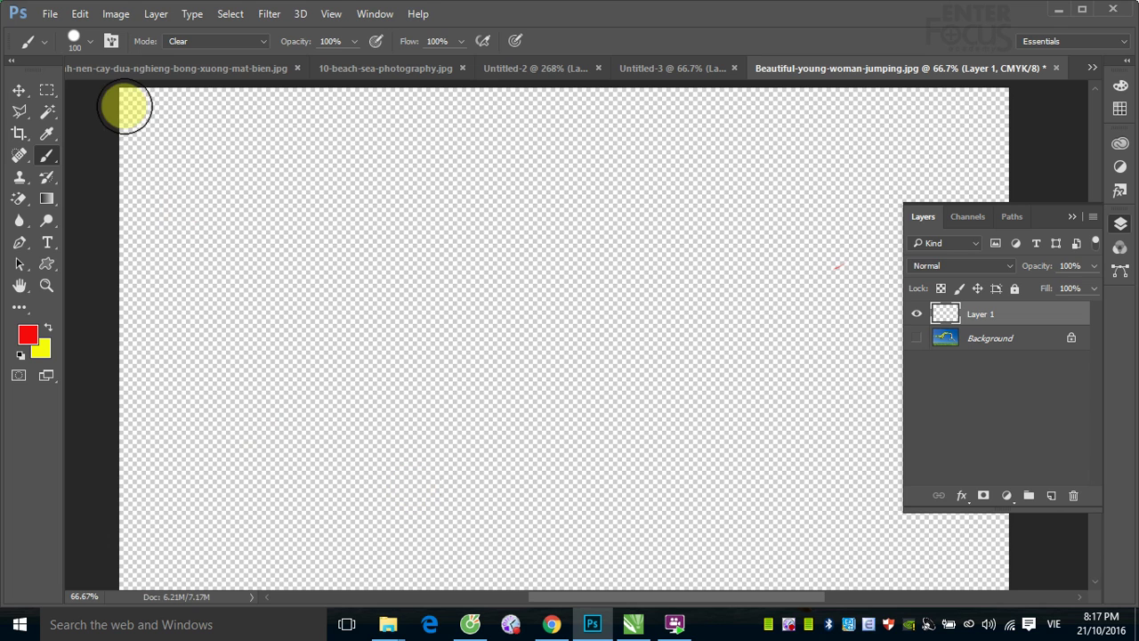
left_click(51, 14)
Open the black-and-white close-up portrait photo.
left_click(61, 44)
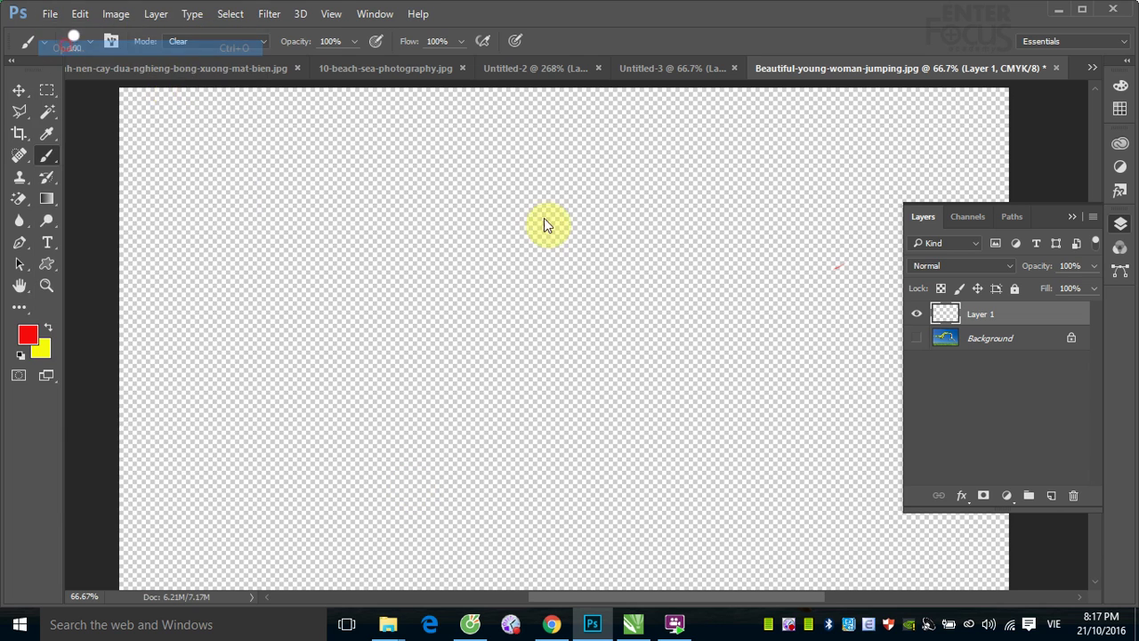
left_click(443, 254)
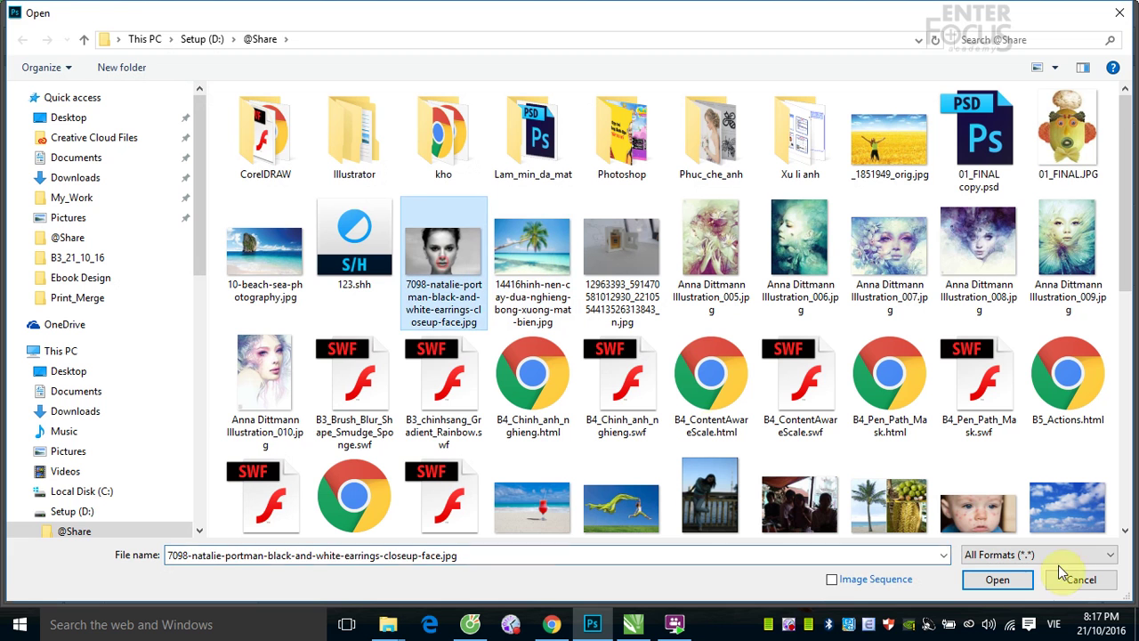
left_click(997, 579)
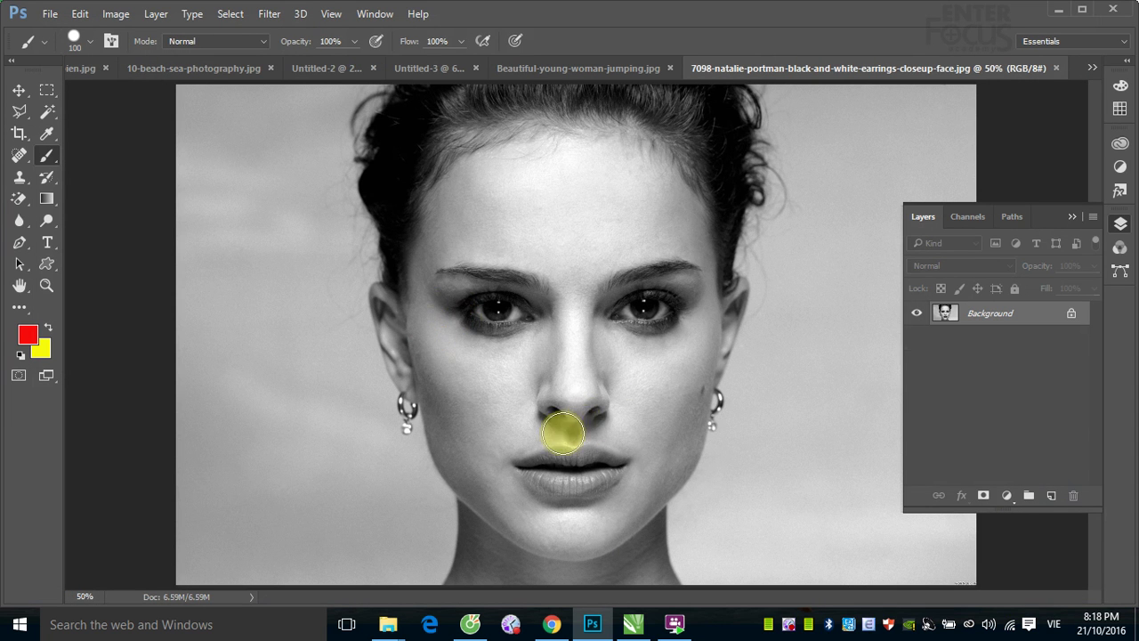
Zoom into the lips and paint them red with the brush in Color mode.
left_click(446, 295)
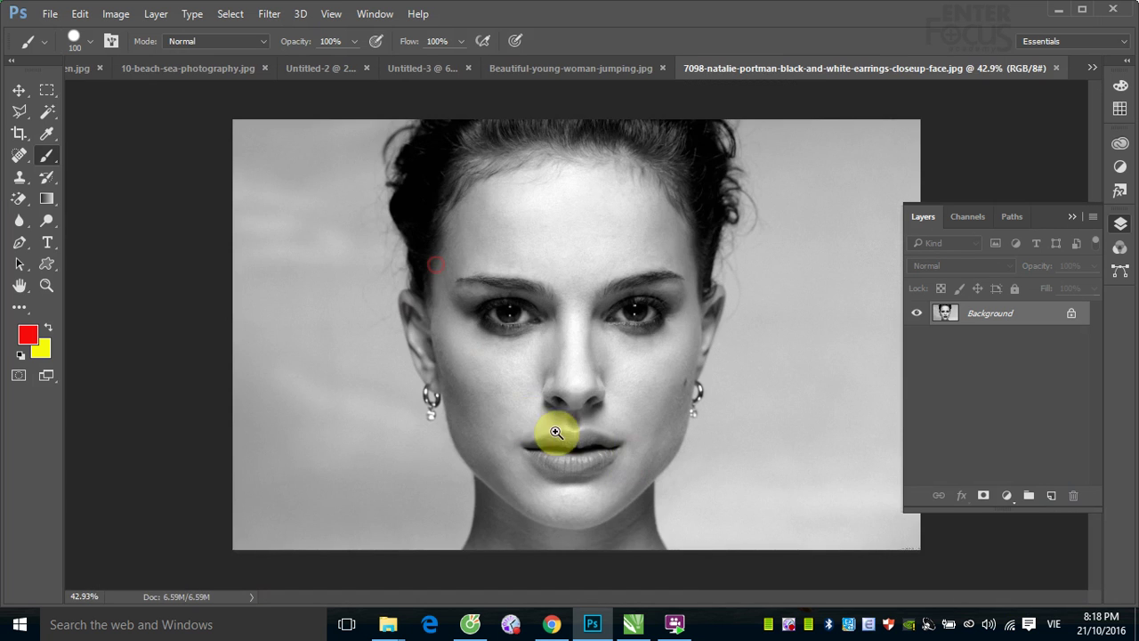
mouse_move(507, 410)
left_mouse_down()
mouse_move(580, 437)
mouse_move(587, 356)
mouse_move(529, 318)
mouse_move(47, 310)
left_mouse_up()
left_click(48, 153)
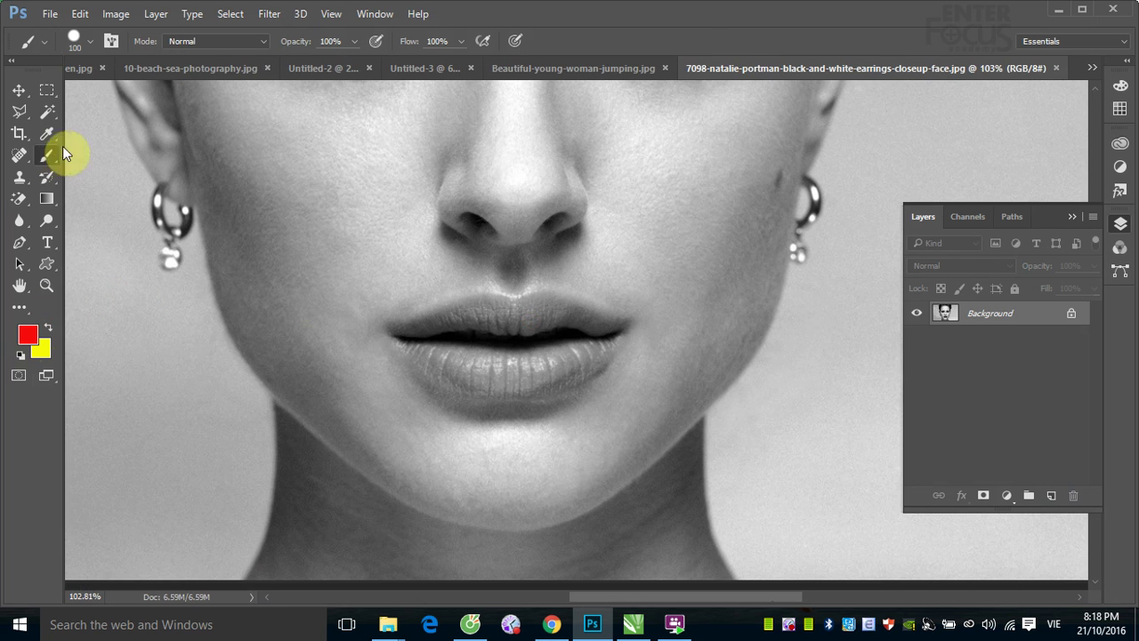
left_click(261, 41)
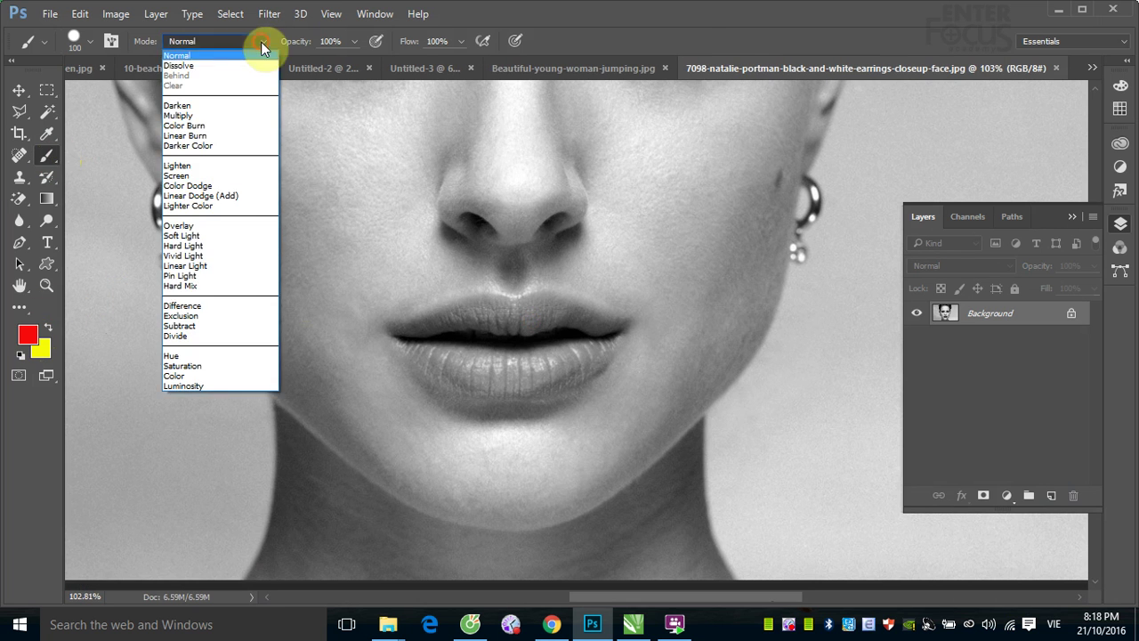
left_click(211, 375)
mouse_move(404, 331)
left_mouse_down()
mouse_move(562, 331)
mouse_move(580, 318)
mouse_move(521, 368)
mouse_move(433, 338)
mouse_move(494, 316)
mouse_move(490, 368)
mouse_move(542, 356)
mouse_move(485, 377)
left_mouse_up()
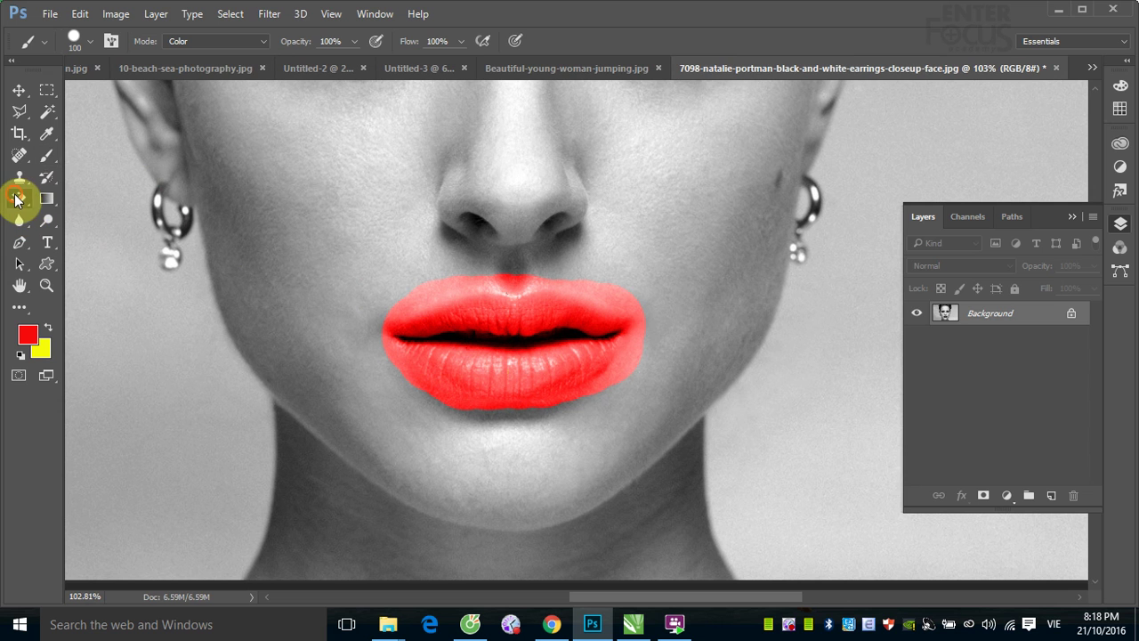
Set the standard Eraser to Erase to History and clean the lips' right edge.
left_click(21, 198)
left_click(89, 198)
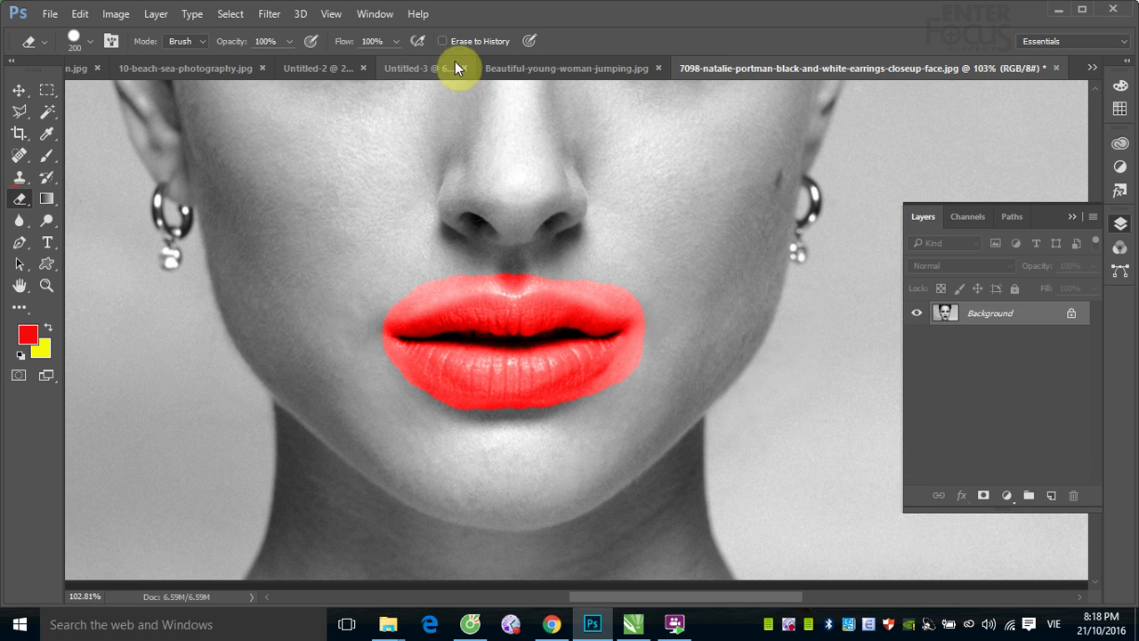
left_click(444, 41)
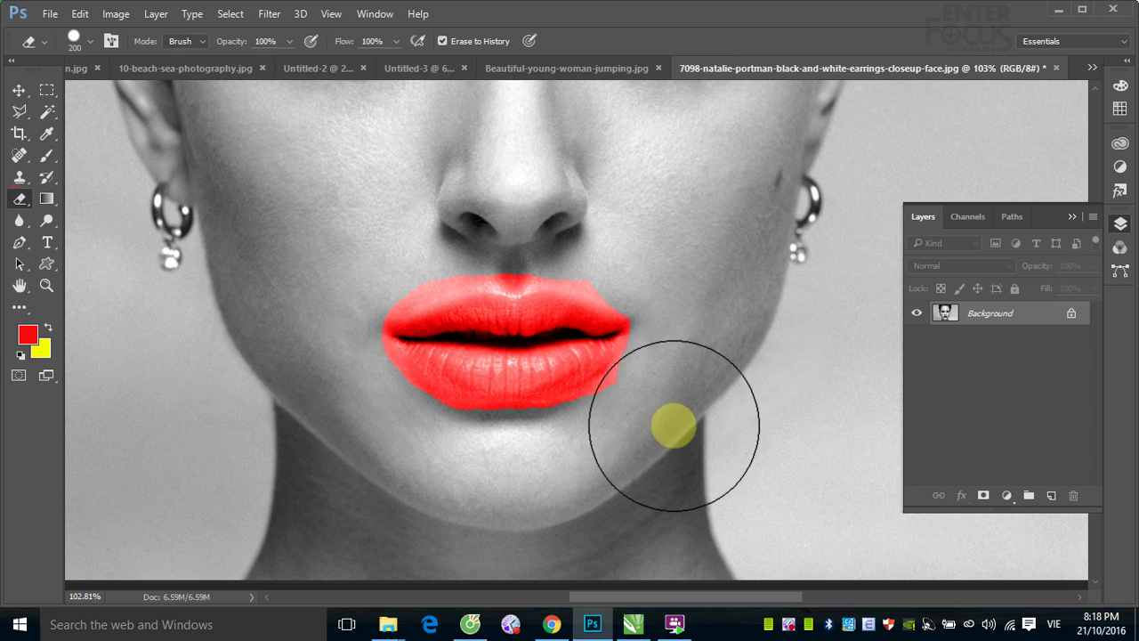
mouse_move(666, 240)
left_mouse_down()
mouse_move(610, 470)
mouse_move(435, 483)
mouse_move(348, 430)
mouse_move(313, 383)
mouse_move(330, 280)
mouse_move(381, 236)
mouse_move(468, 211)
mouse_move(572, 203)
mouse_move(667, 236)
left_mouse_up()
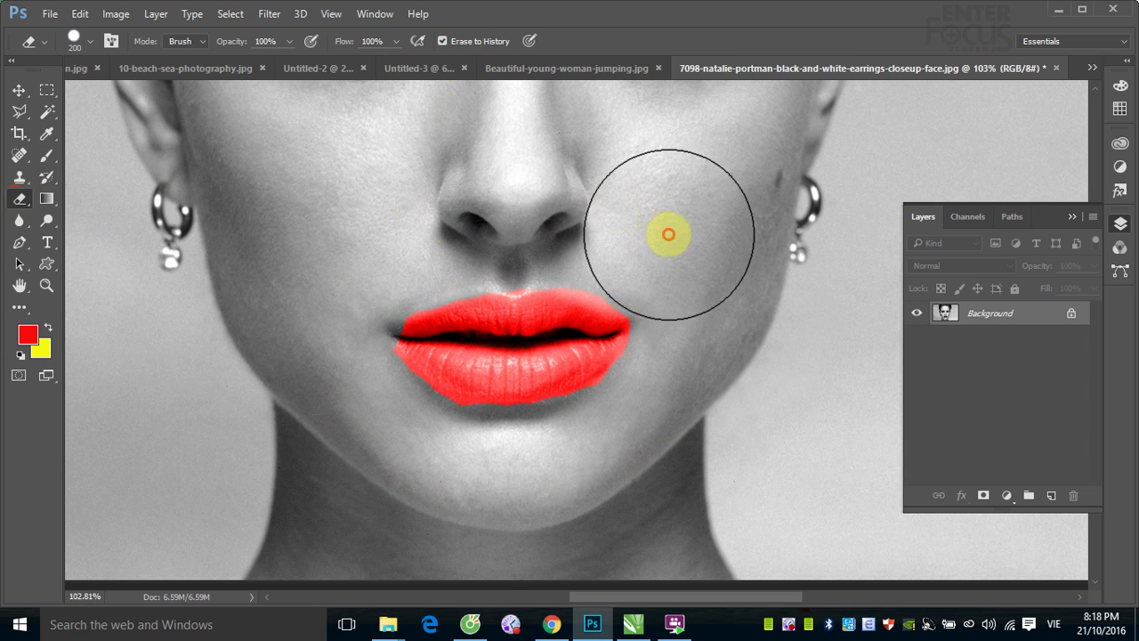
Make the eraser 130 px with 0% hardness and erase the red cheek spill.
mouse_move(472, 215)
left_mouse_down()
mouse_move(573, 216)
mouse_move(546, 200)
mouse_move(549, 130)
left_mouse_up()
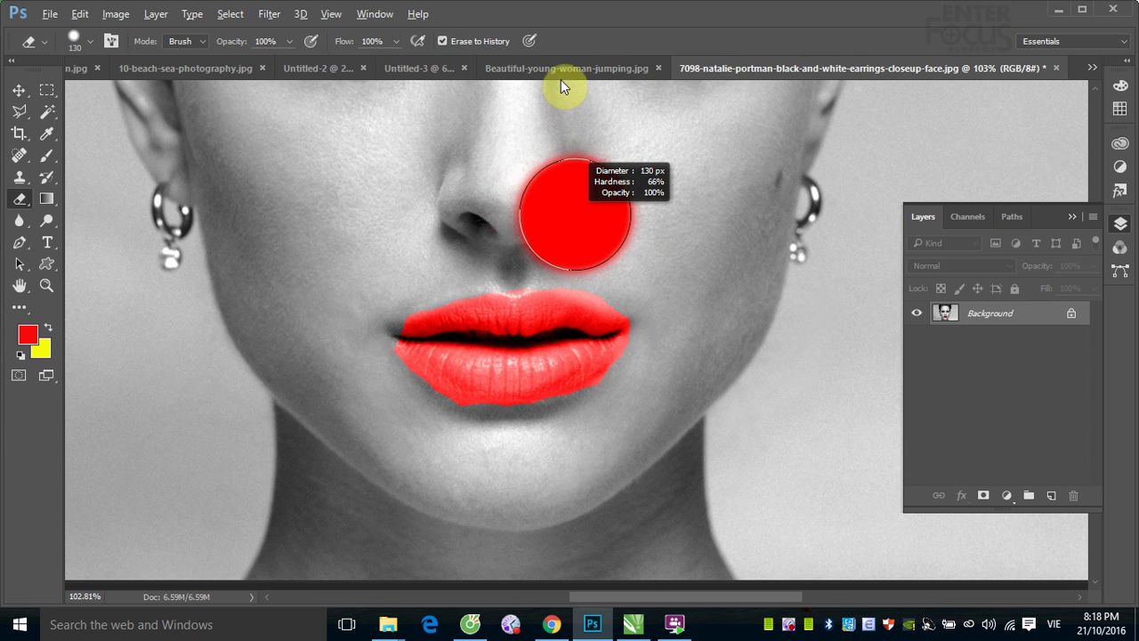
left_click_drag(560, 79, 564, 59)
left_click_drag(593, 249, 592, 97)
left_click_drag(608, 267, 598, 165)
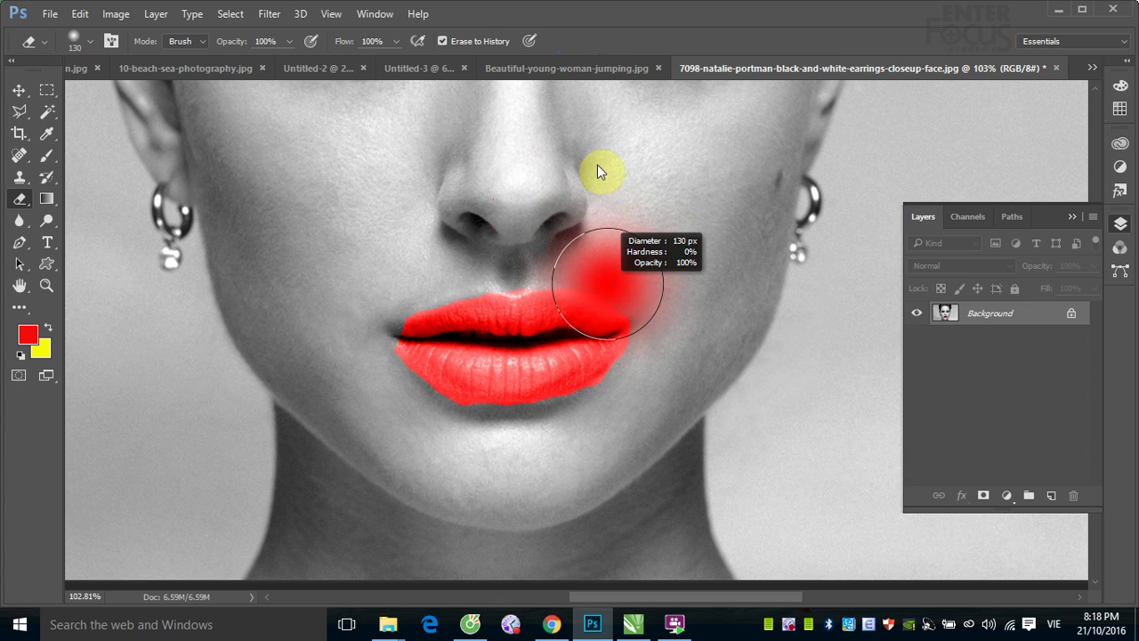
mouse_move(644, 237)
left_mouse_down()
mouse_move(582, 257)
mouse_move(644, 267)
mouse_move(658, 302)
mouse_move(656, 374)
mouse_move(597, 419)
mouse_move(528, 445)
mouse_move(406, 428)
mouse_move(362, 376)
mouse_move(338, 307)
mouse_move(409, 262)
mouse_move(496, 246)
mouse_move(582, 247)
mouse_move(666, 304)
left_mouse_up()
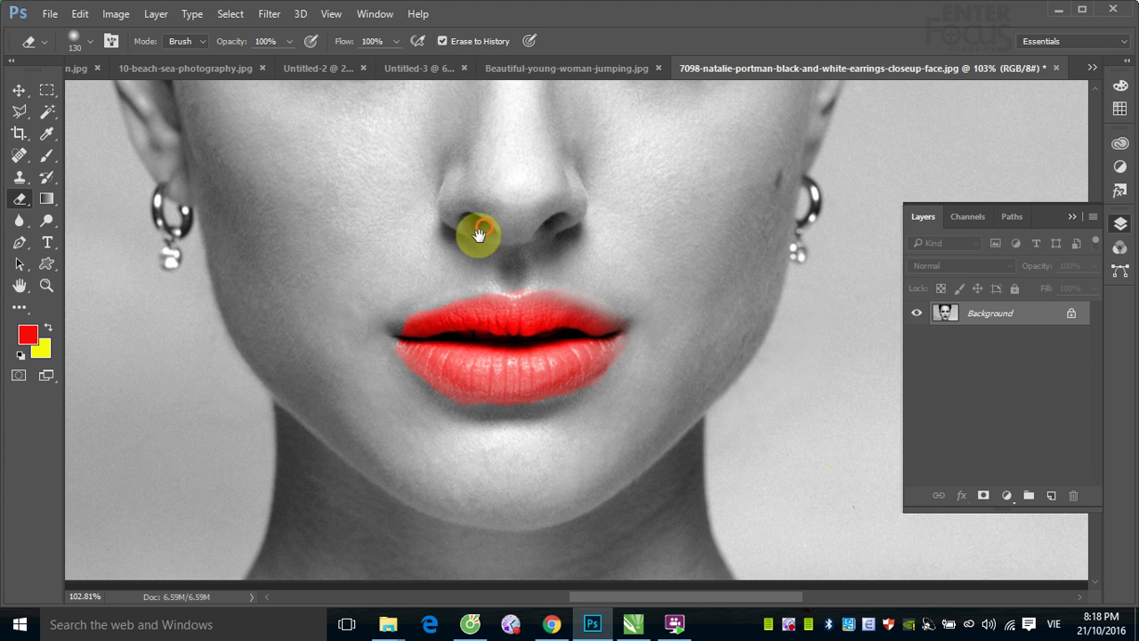
scroll(415, 468, "up", 5)
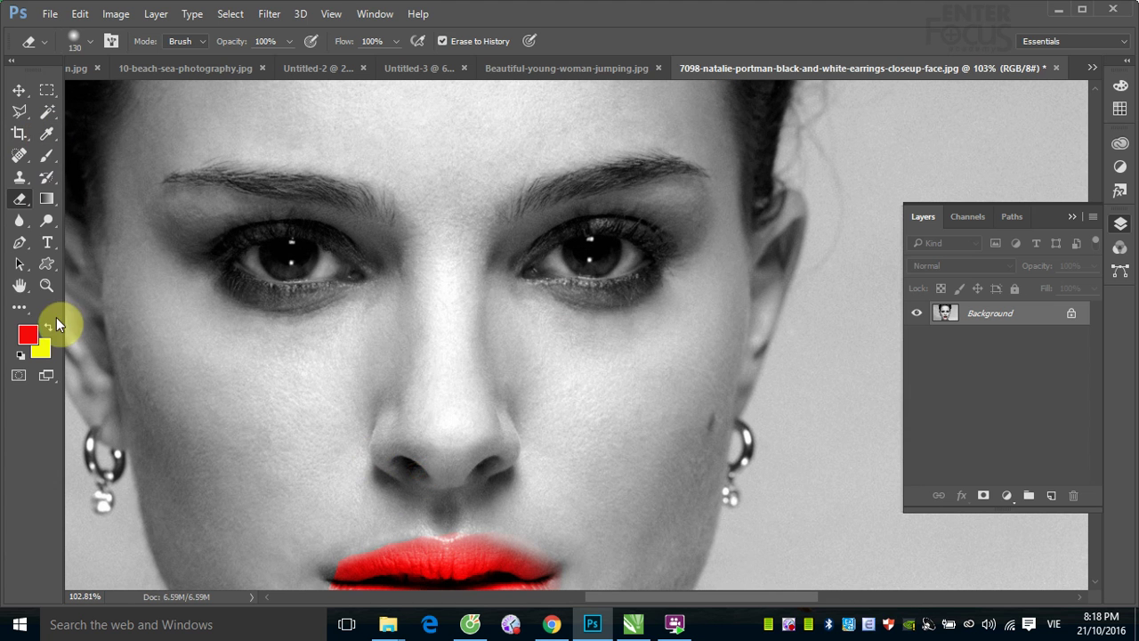
Pick blue as the foreground colour and paint the left iris with a small brush.
left_click(29, 337)
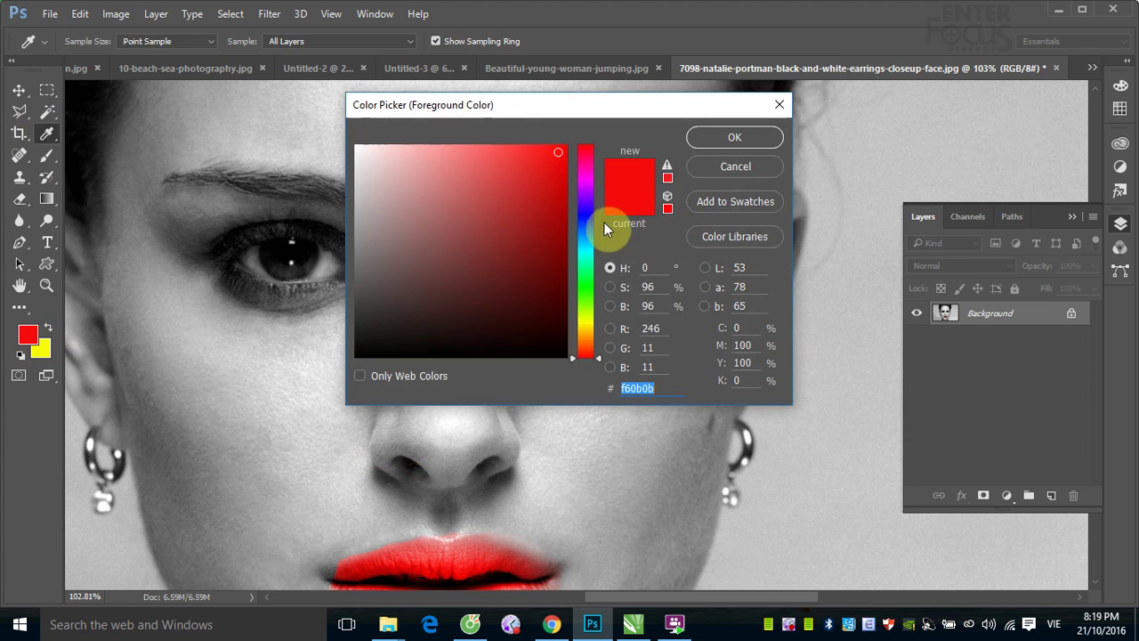
left_click(589, 211)
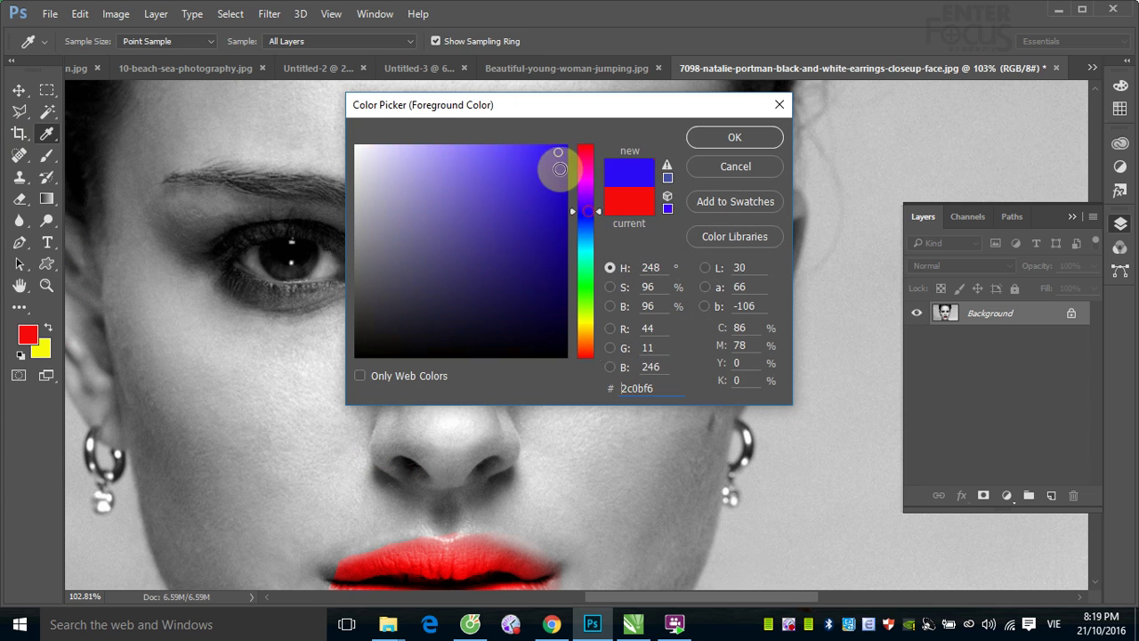
left_click(696, 140)
key("e")
left_click(47, 155)
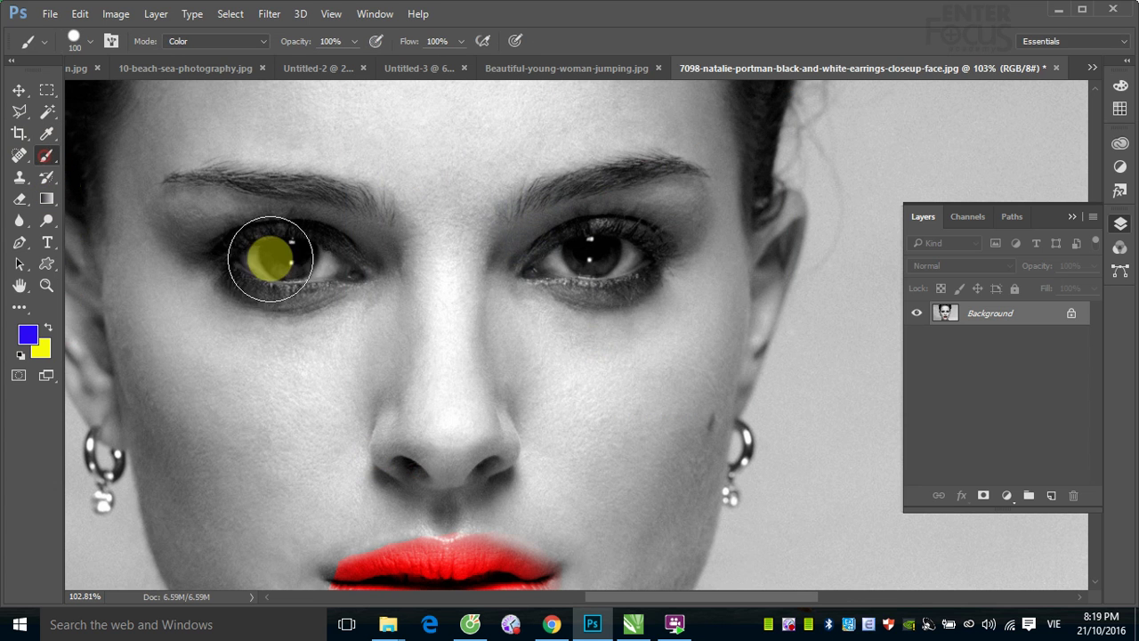
left_click_drag(338, 267, 315, 272)
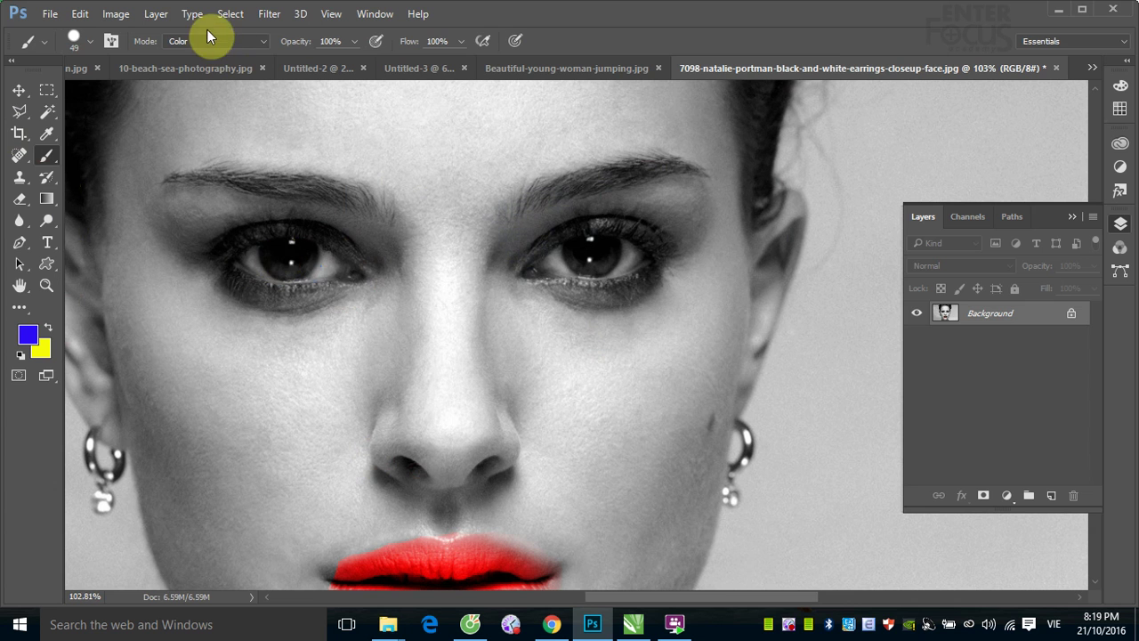
mouse_move(287, 255)
left_mouse_down()
mouse_move(296, 258)
mouse_move(288, 251)
left_mouse_up()
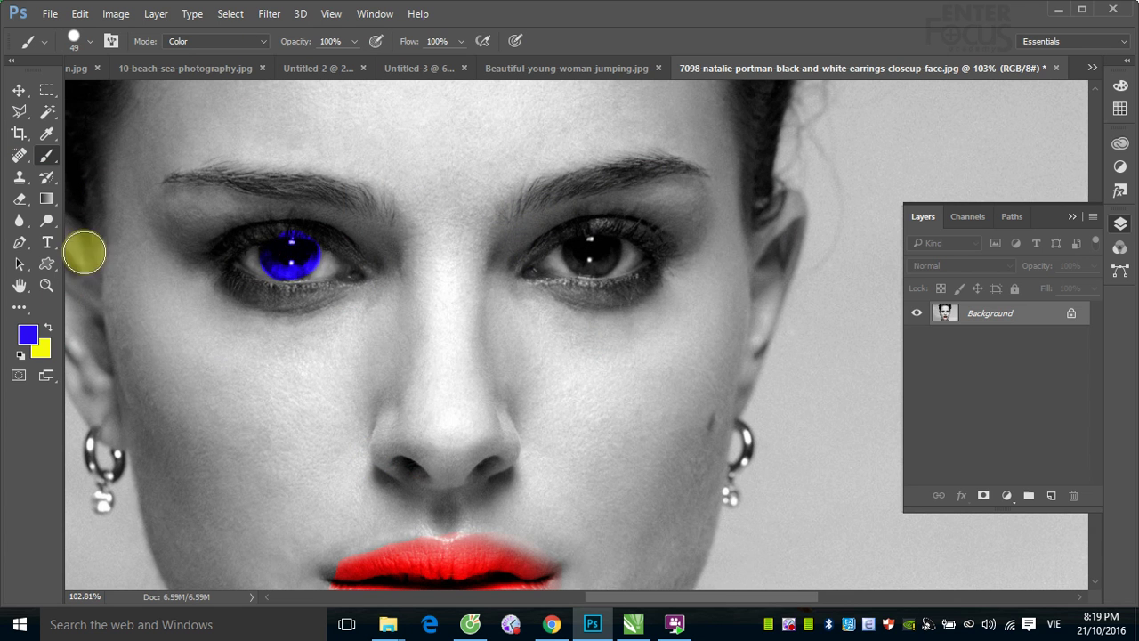
Pick green as the foreground colour and paint the right iris.
left_click(25, 336)
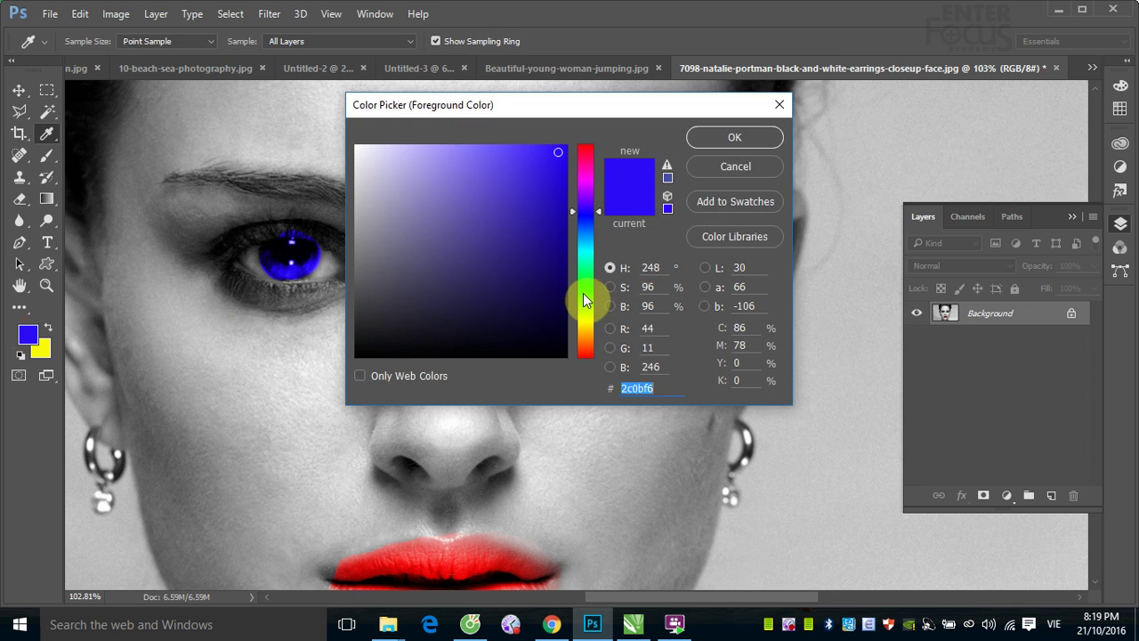
left_click(583, 291)
left_click(742, 139)
key("b")
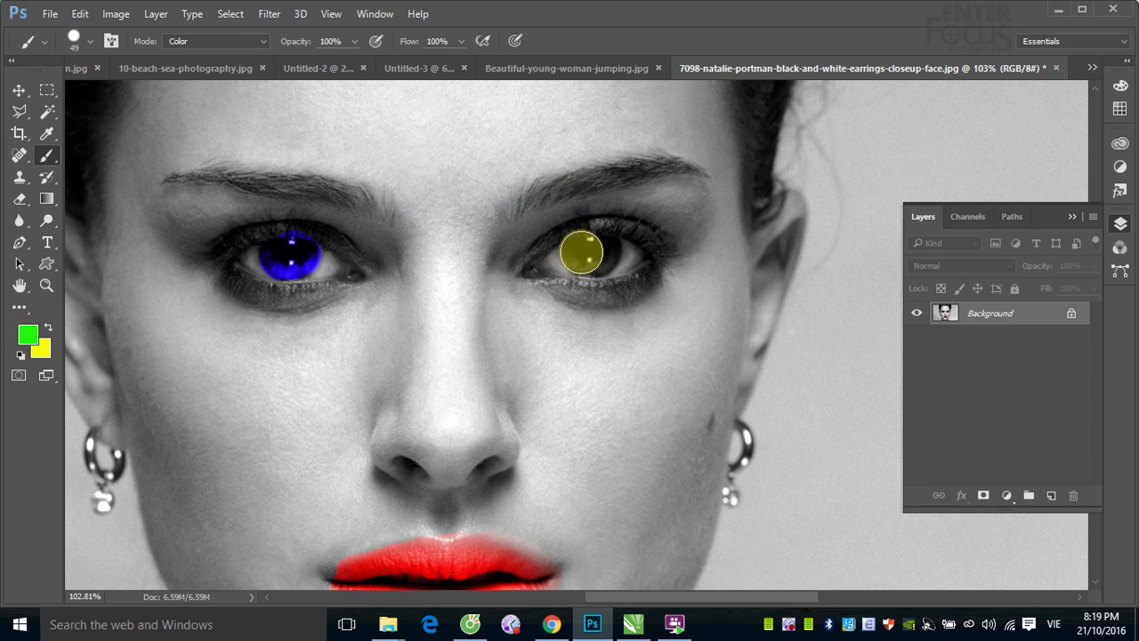
left_click_drag(582, 252, 594, 256)
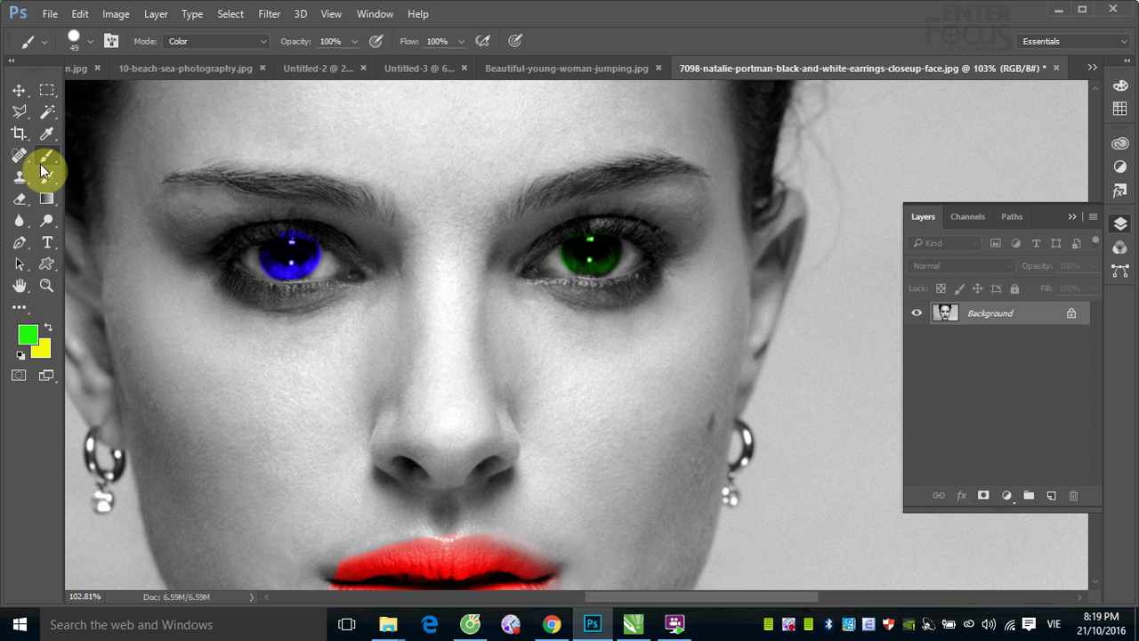
Set the foreground colour to magenta.
left_click(27, 335)
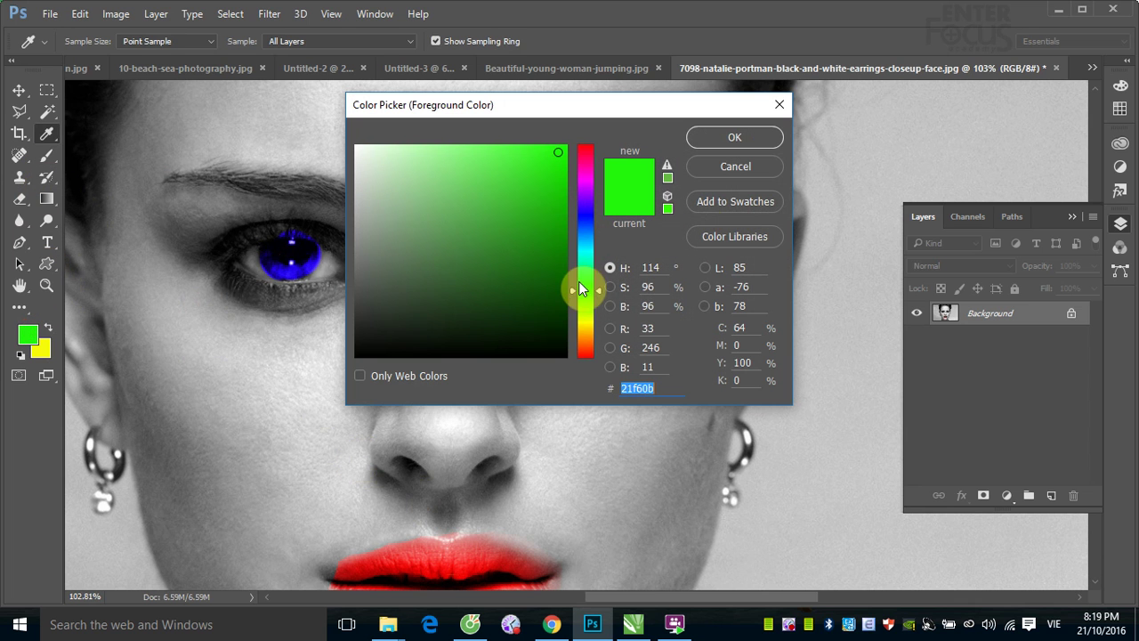
left_click_drag(573, 292, 570, 180)
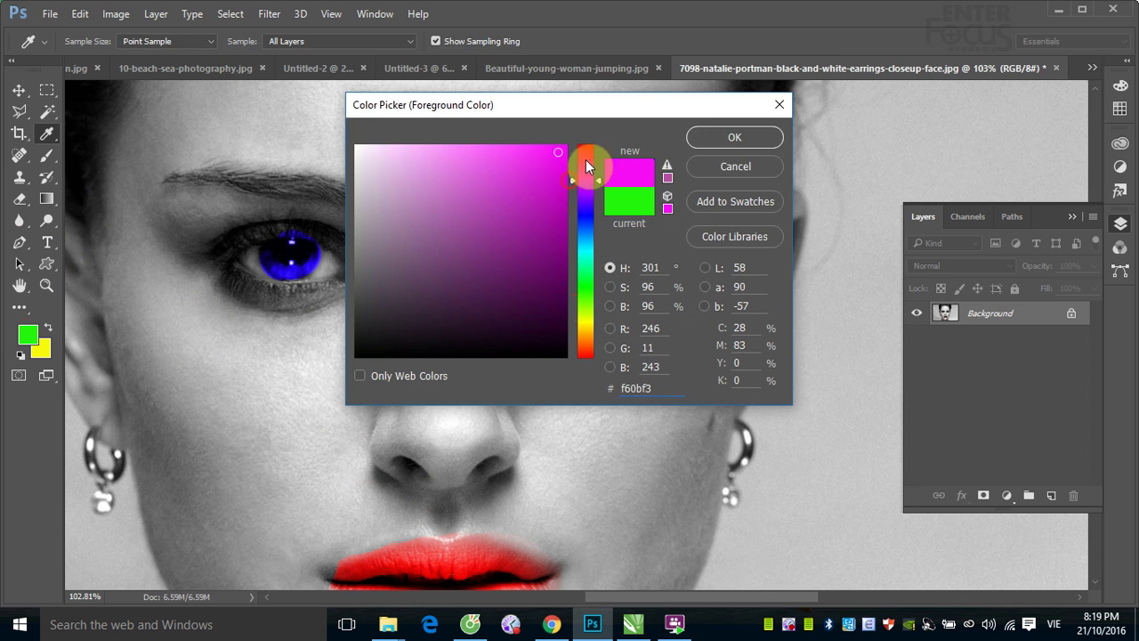
left_click(721, 139)
Paint magenta over the right eyelid and brow, then over the left eye.
key("b")
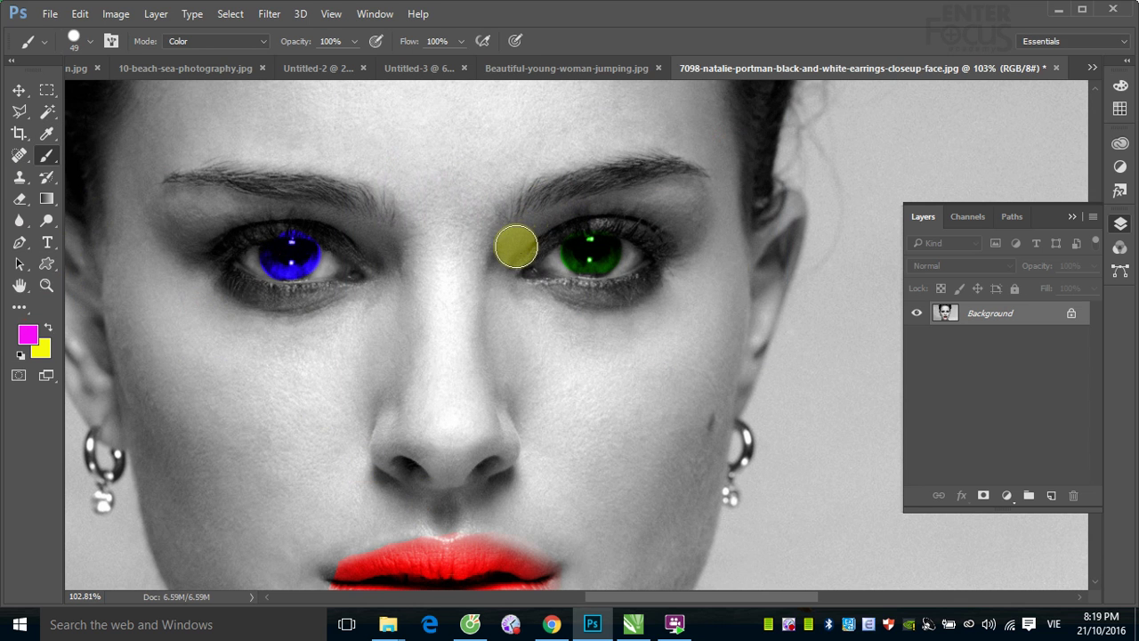
mouse_move(515, 248)
left_mouse_down()
mouse_move(592, 198)
mouse_move(694, 208)
left_mouse_up()
mouse_move(528, 220)
left_mouse_down()
mouse_move(669, 186)
mouse_move(686, 255)
mouse_move(651, 223)
mouse_move(558, 223)
mouse_move(509, 262)
mouse_move(573, 298)
mouse_move(694, 280)
mouse_move(619, 303)
mouse_move(635, 287)
mouse_move(600, 178)
mouse_move(631, 170)
mouse_move(709, 249)
left_mouse_up()
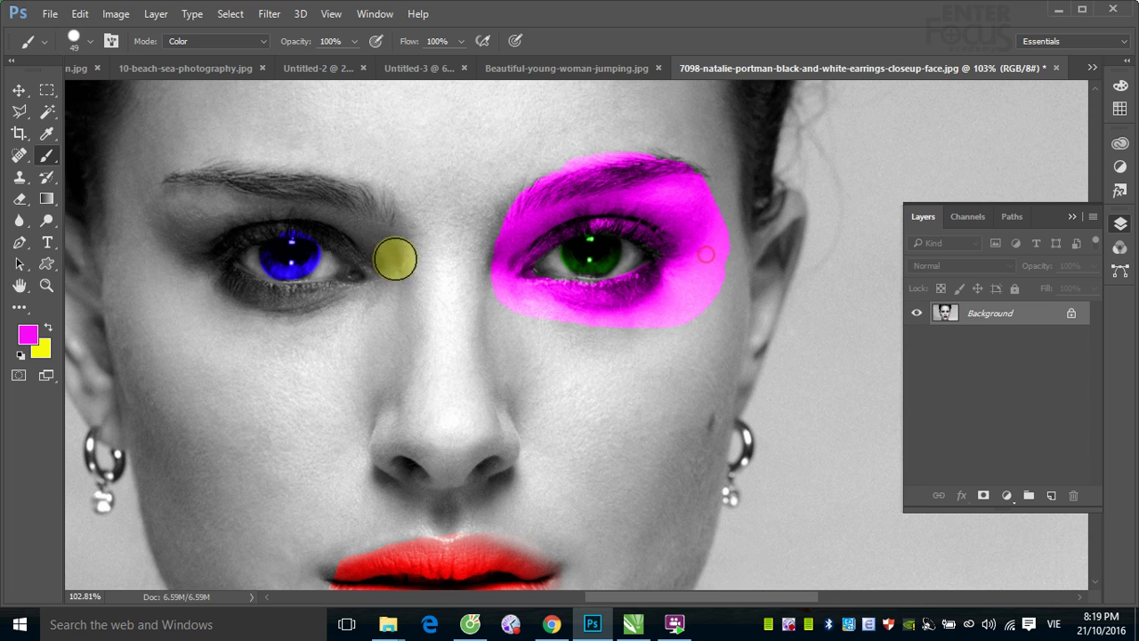
mouse_move(384, 256)
left_mouse_down()
mouse_move(348, 219)
mouse_move(196, 204)
mouse_move(326, 222)
mouse_move(181, 239)
mouse_move(333, 237)
mouse_move(360, 221)
mouse_move(160, 214)
left_mouse_up()
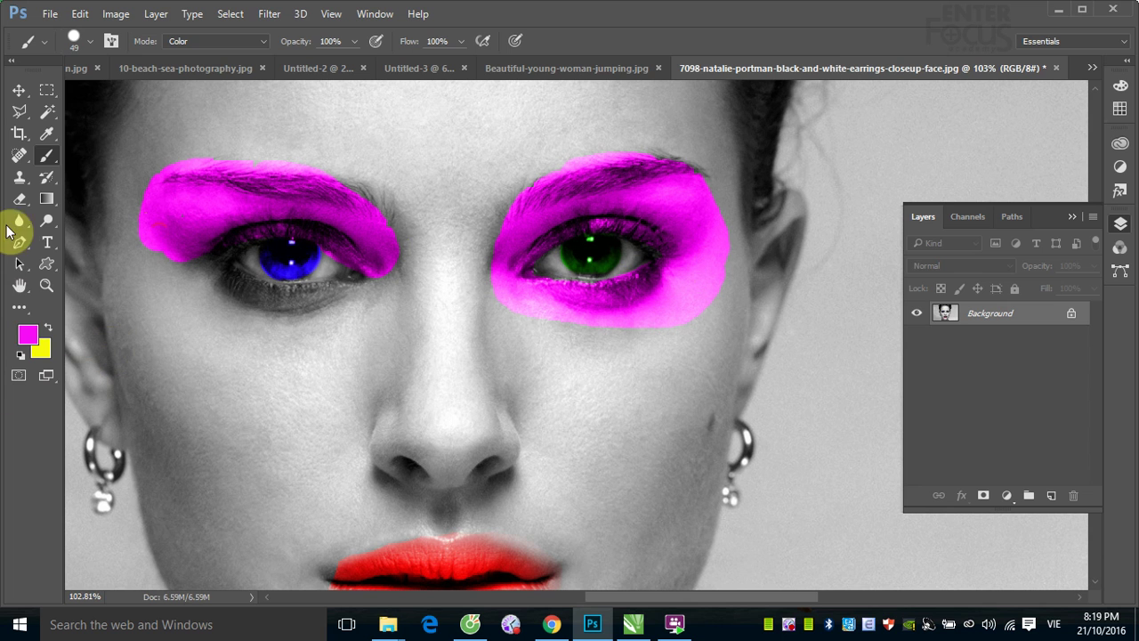
Erase to History the magenta from the left brow, left eye and lower right-eye area.
left_click(18, 157)
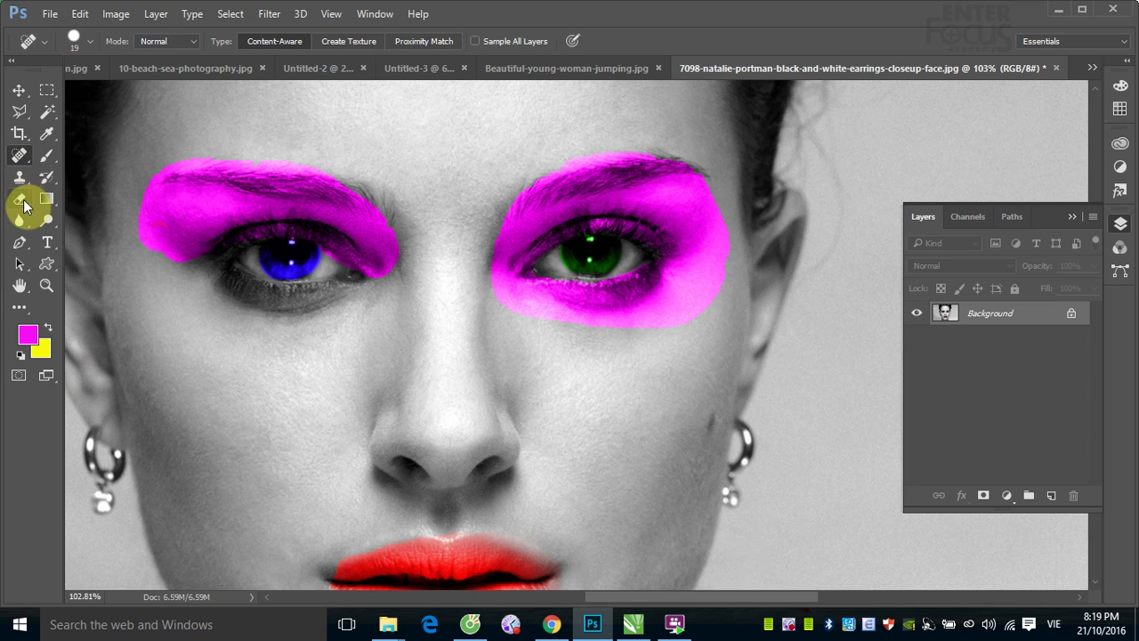
left_click(18, 199)
mouse_move(204, 183)
left_mouse_down()
mouse_move(152, 223)
mouse_move(249, 196)
left_mouse_up()
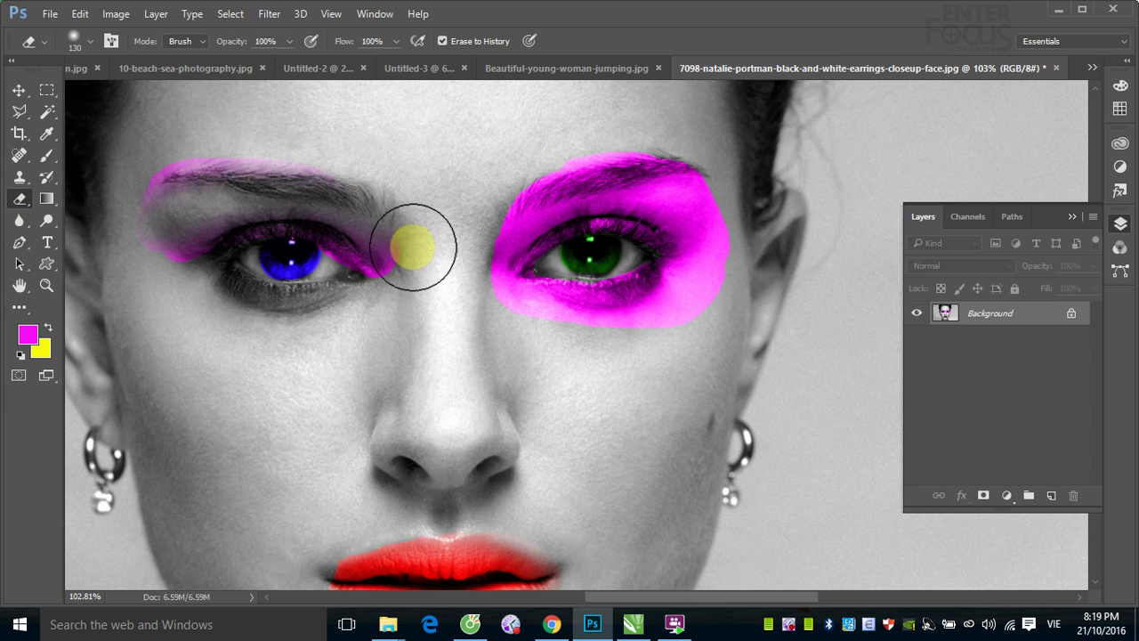
left_click_drag(406, 237, 133, 180)
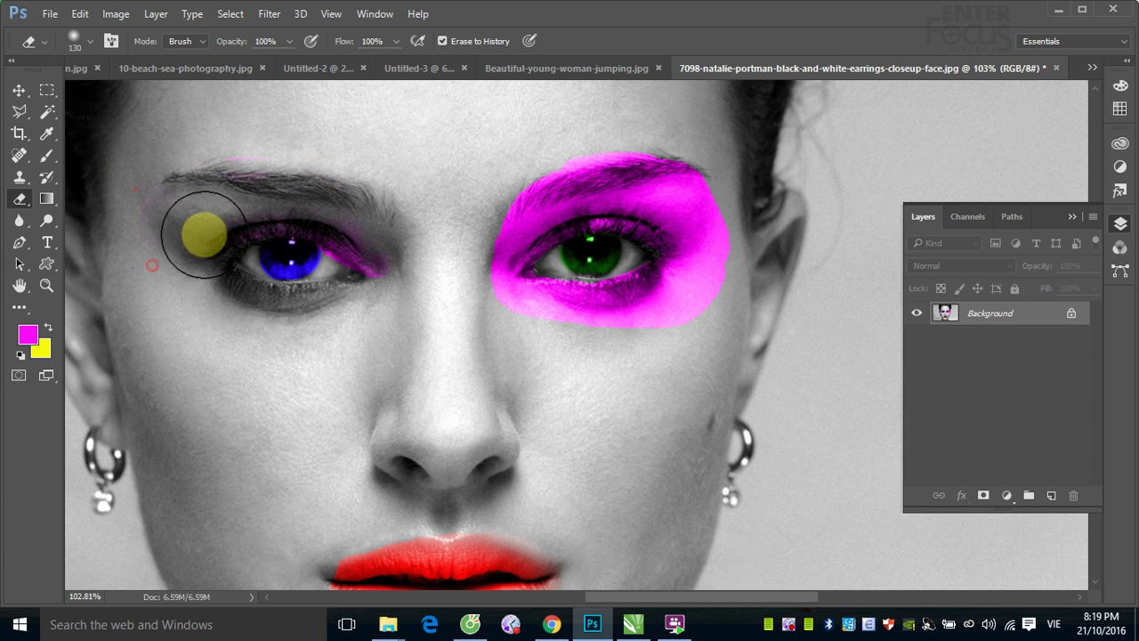
mouse_move(148, 266)
left_mouse_down()
mouse_move(356, 310)
mouse_move(312, 286)
left_mouse_up()
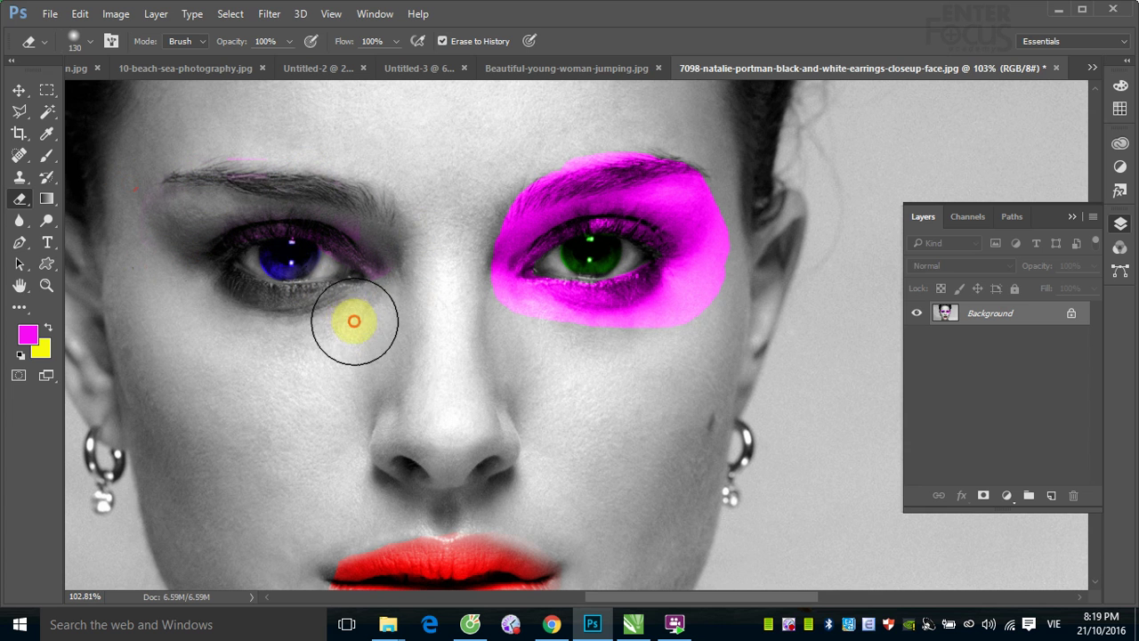
mouse_move(682, 312)
left_mouse_down()
mouse_move(733, 237)
mouse_move(719, 143)
mouse_move(582, 127)
mouse_move(502, 180)
mouse_move(453, 254)
mouse_move(478, 323)
left_mouse_up()
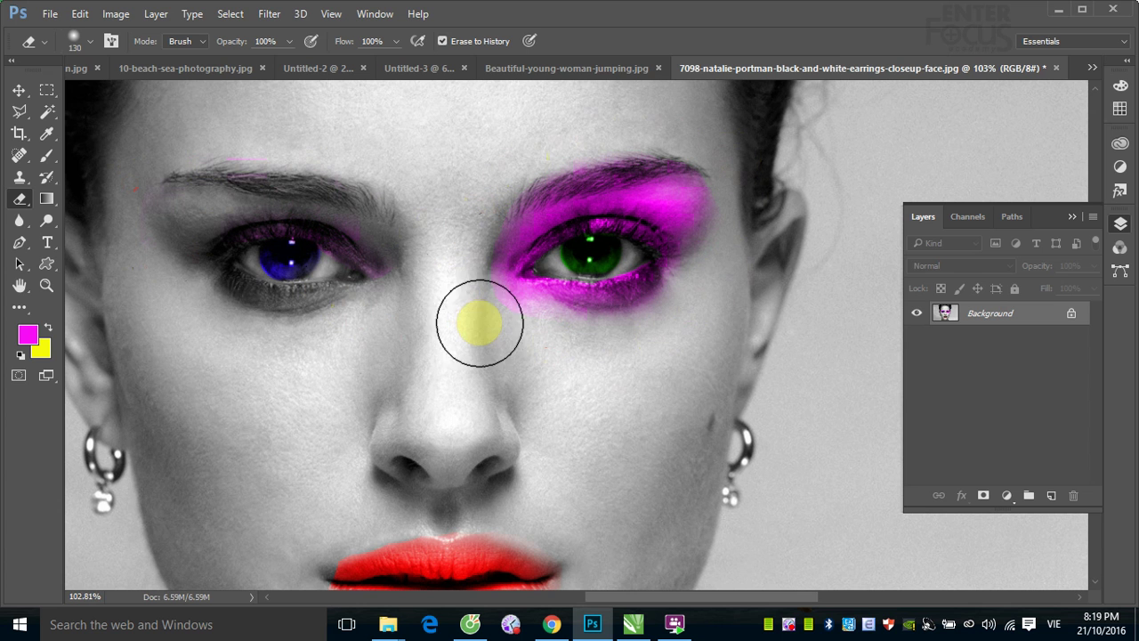
Lower eraser opacity to 43% and fade the magenta over the right eye.
left_click(287, 42)
left_click_drag(280, 62, 241, 66)
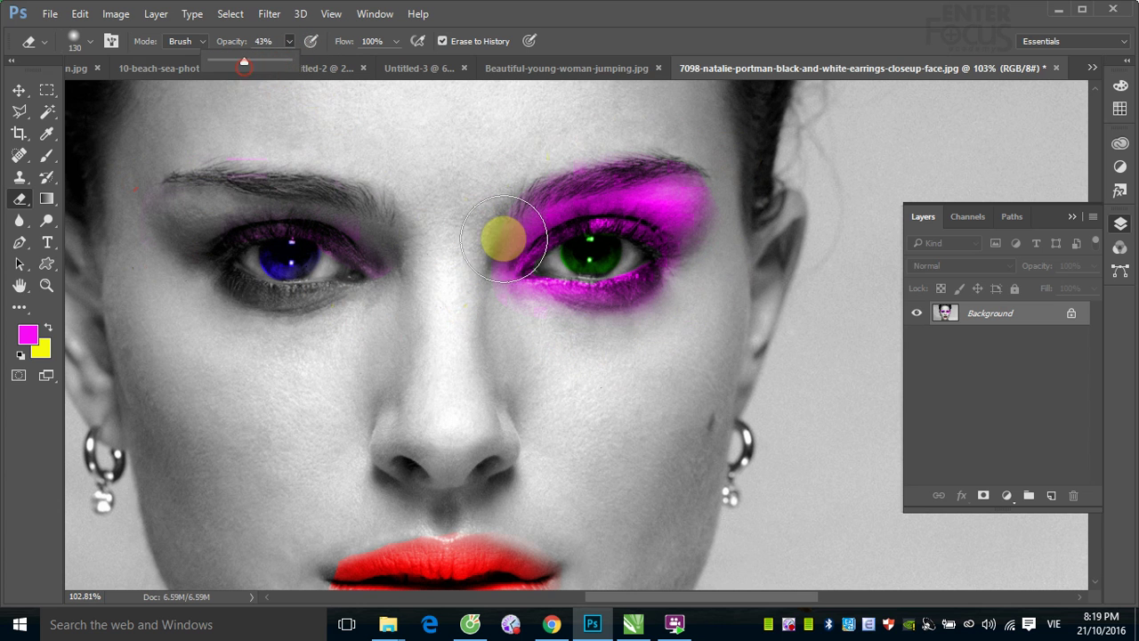
left_click_drag(501, 236, 686, 229)
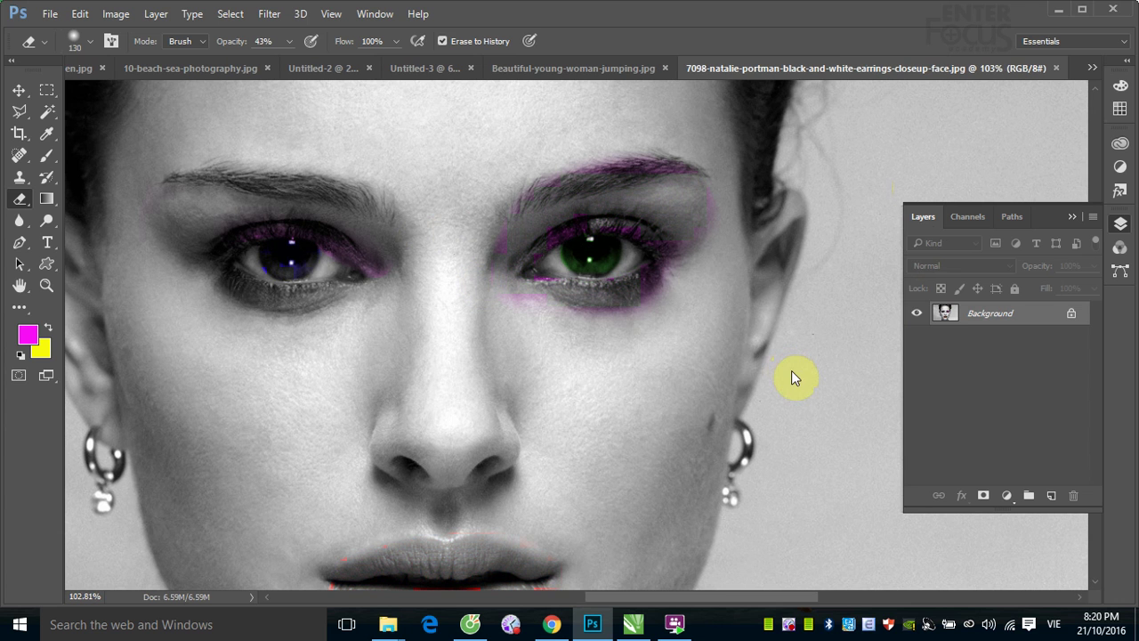
Add a new layer and paint magenta across the upper lip in Normal brush mode.
left_click(1052, 491)
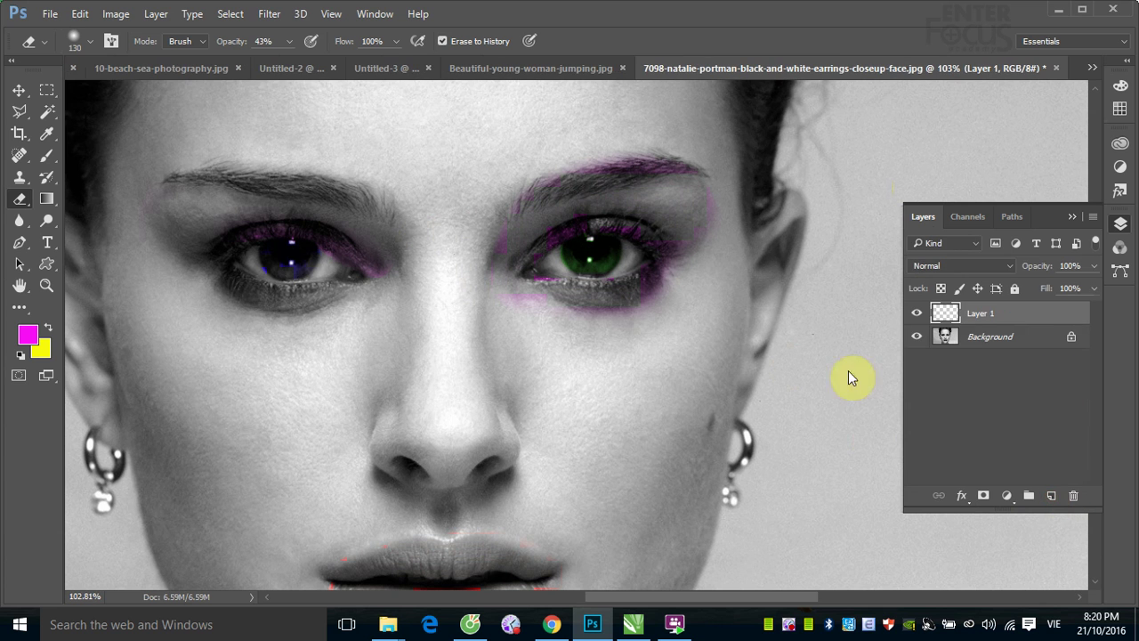
left_click(53, 150)
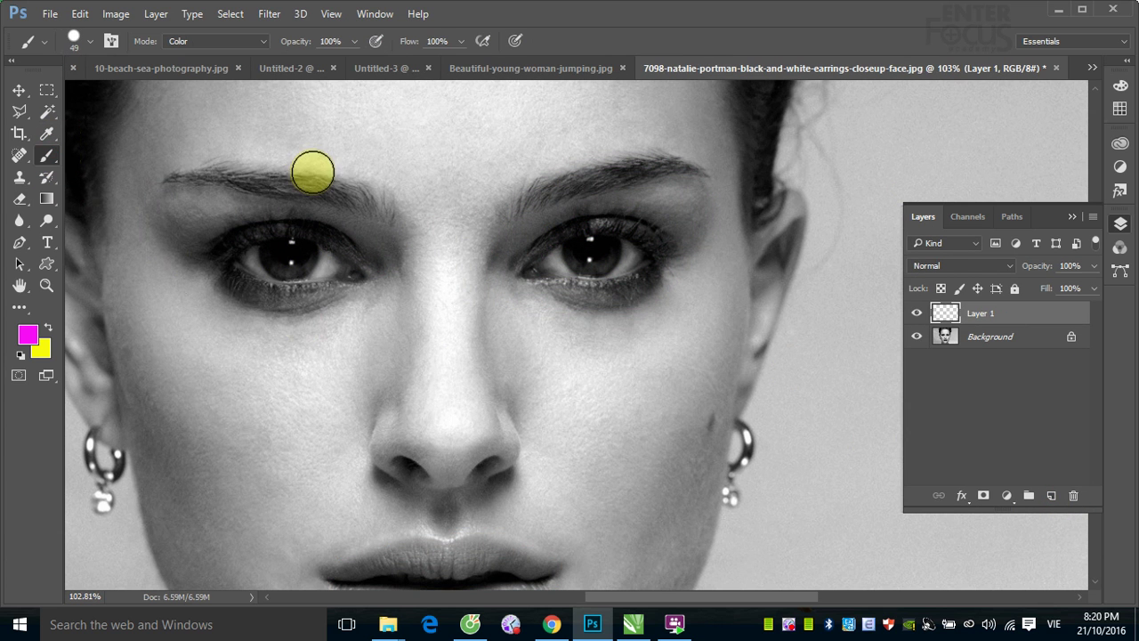
left_click(263, 40)
left_click(238, 55)
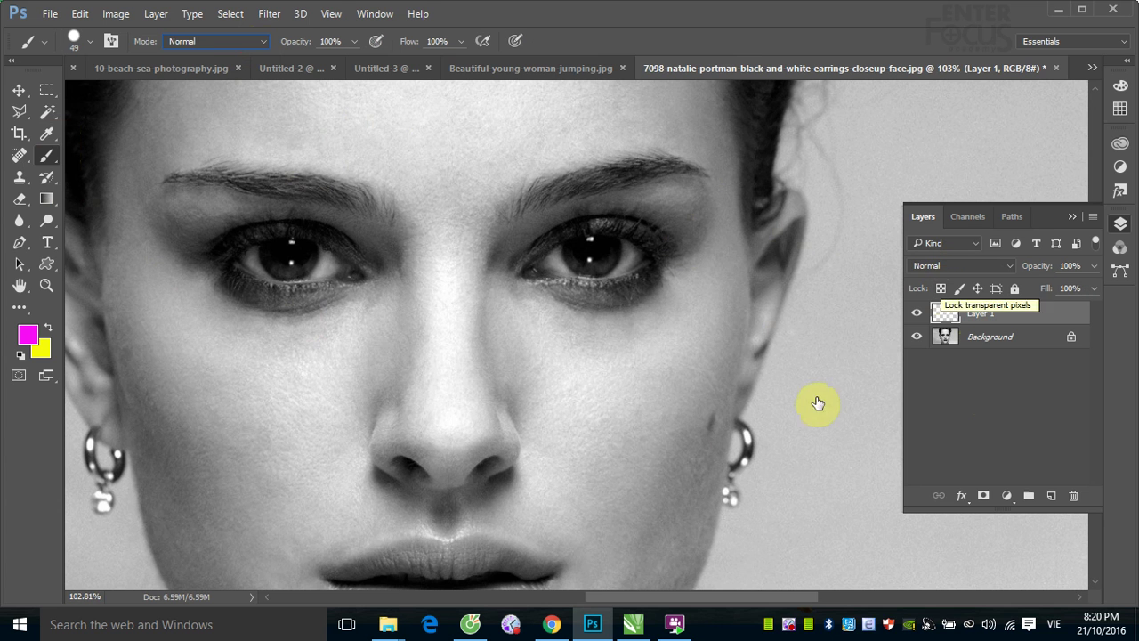
scroll(400, 312, "down", 3)
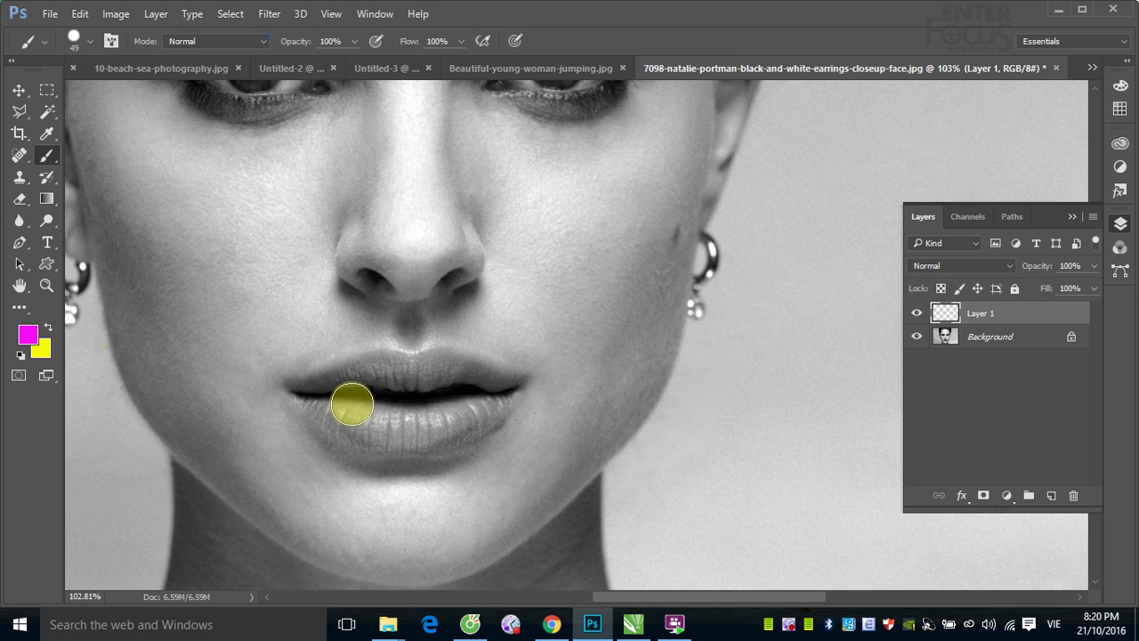
mouse_move(309, 390)
left_mouse_down()
mouse_move(442, 377)
mouse_move(435, 386)
mouse_move(496, 401)
mouse_move(325, 402)
mouse_move(454, 438)
mouse_move(326, 422)
mouse_move(294, 389)
mouse_move(445, 381)
mouse_move(461, 433)
mouse_move(364, 368)
left_mouse_up()
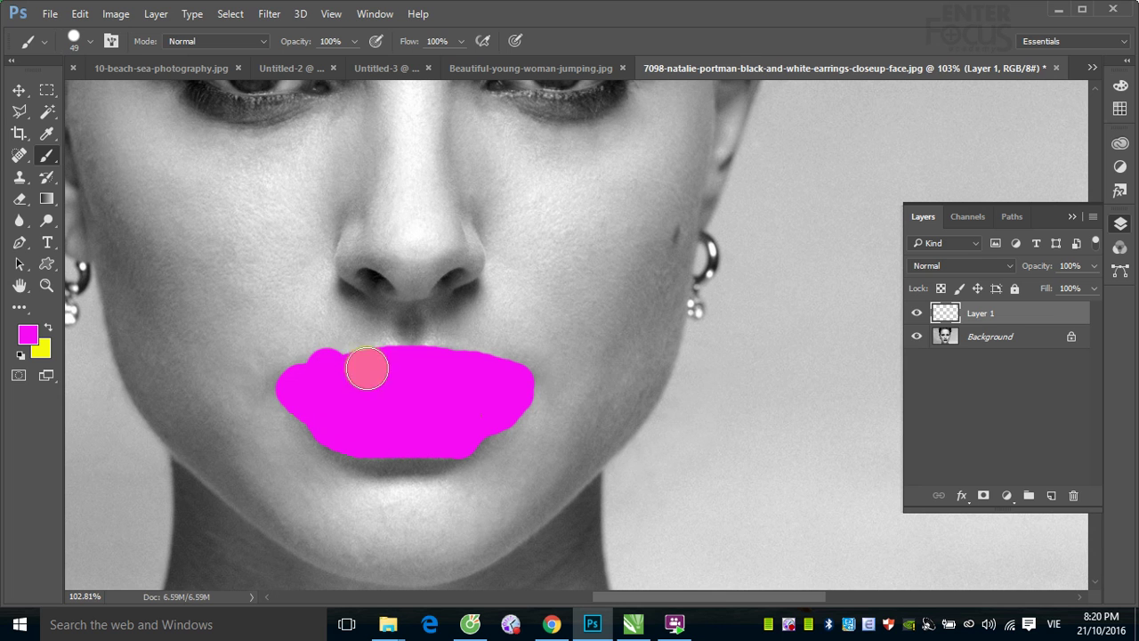
Set the lip layer's blend mode to Color and add magenta over the cupid's bow.
left_click(958, 266)
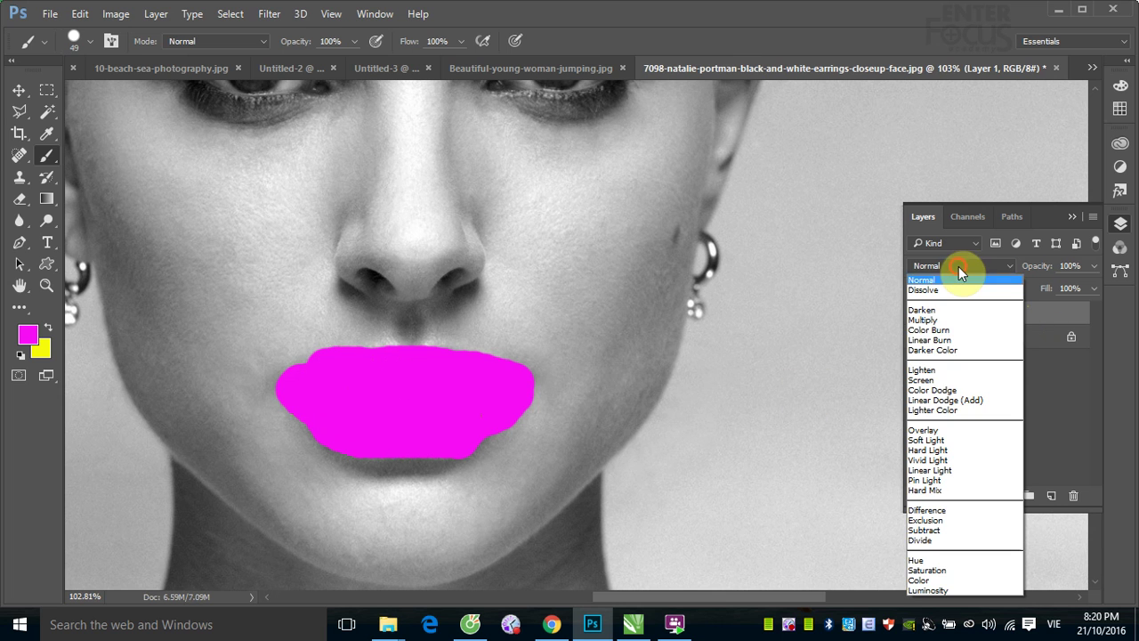
left_click(966, 583)
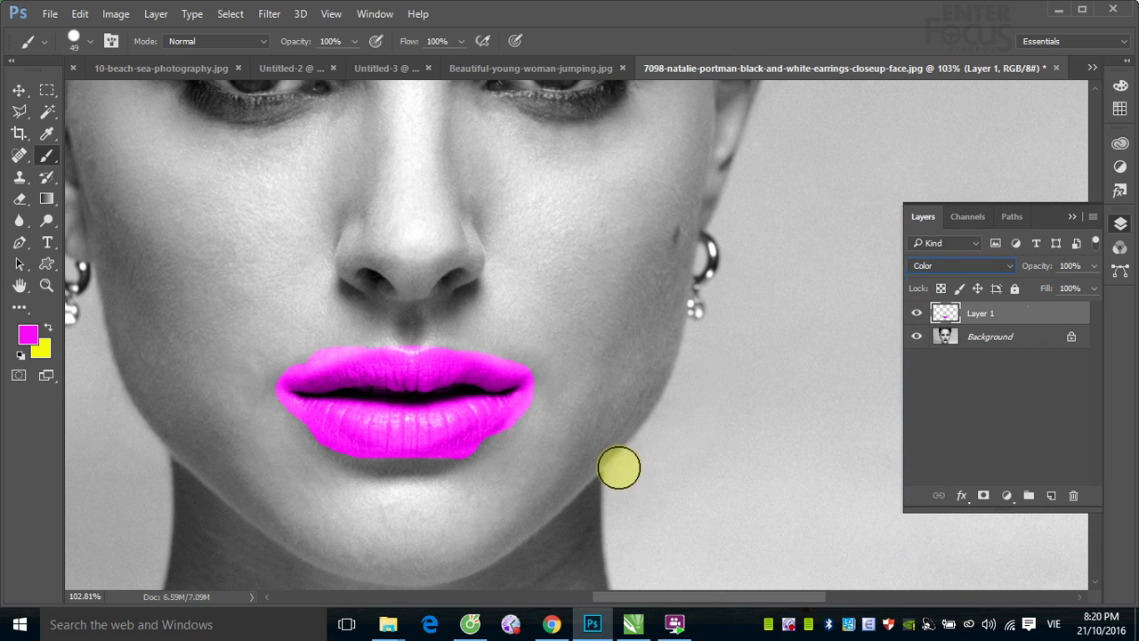
left_click_drag(385, 361, 422, 353)
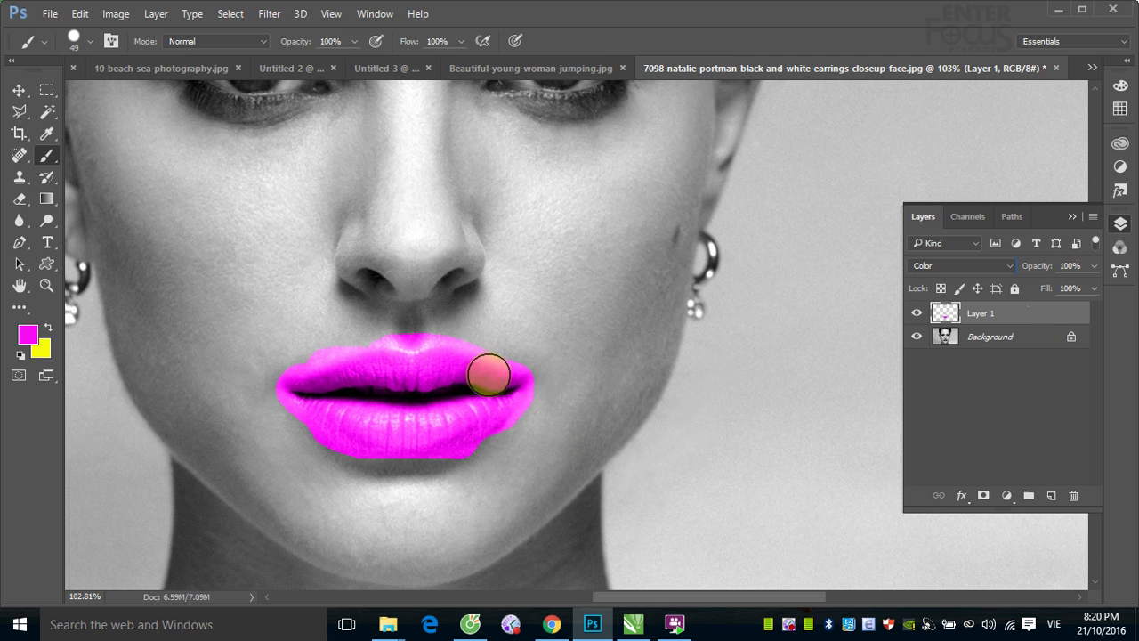
left_click_drag(457, 389, 323, 374)
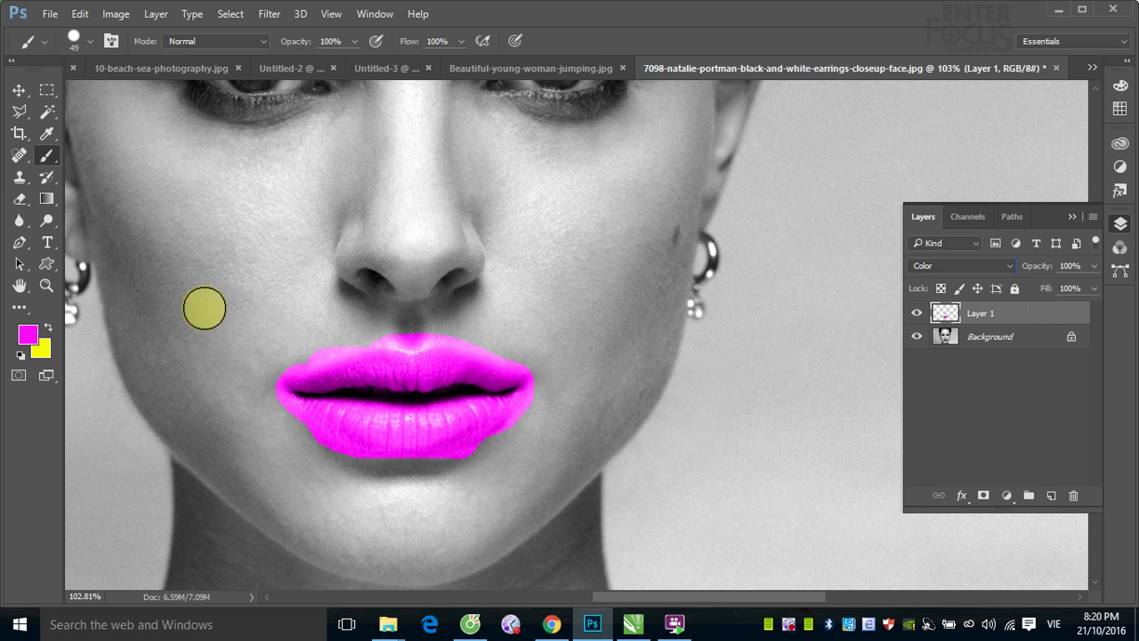
Switch to the plain Eraser and remove stray magenta at the left lip corner.
right_click(20, 199)
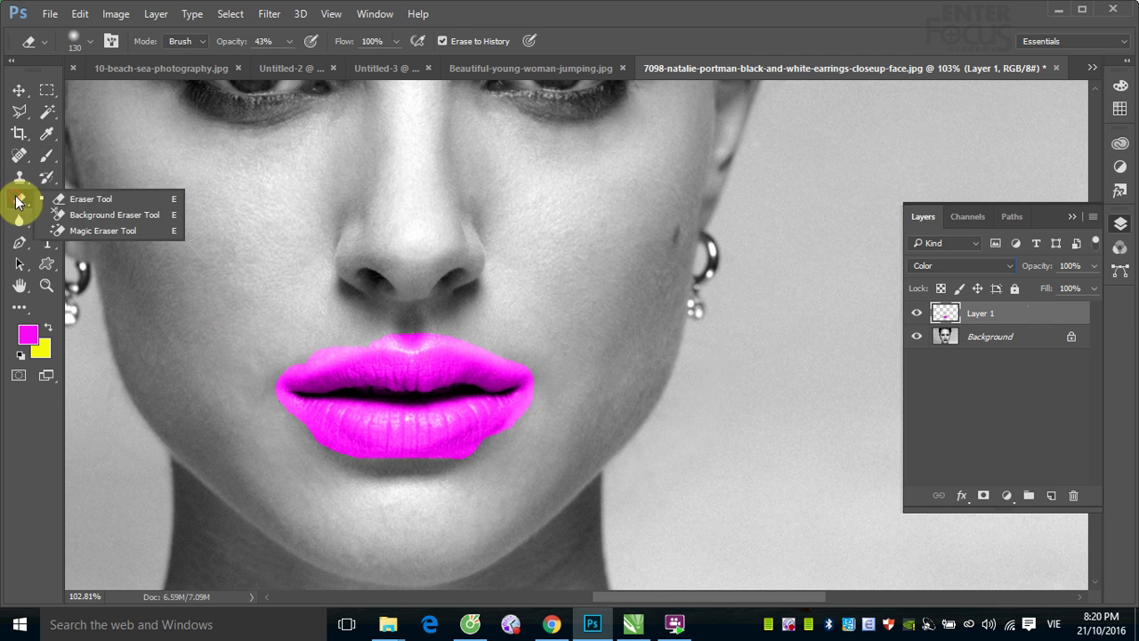
left_click(72, 197)
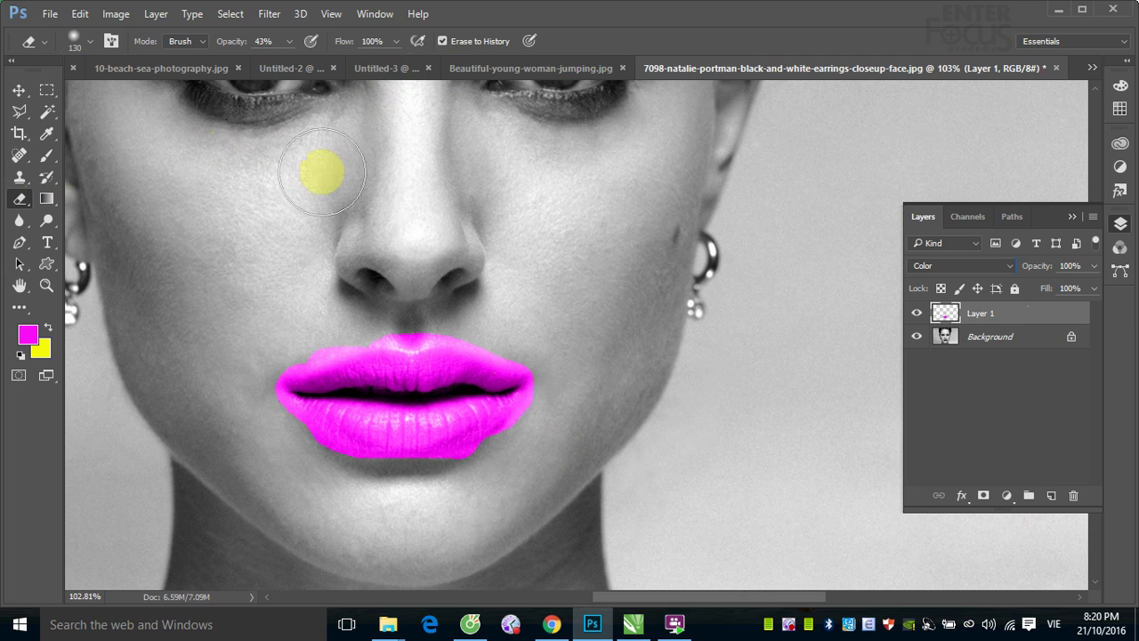
left_click_drag(263, 346, 320, 323)
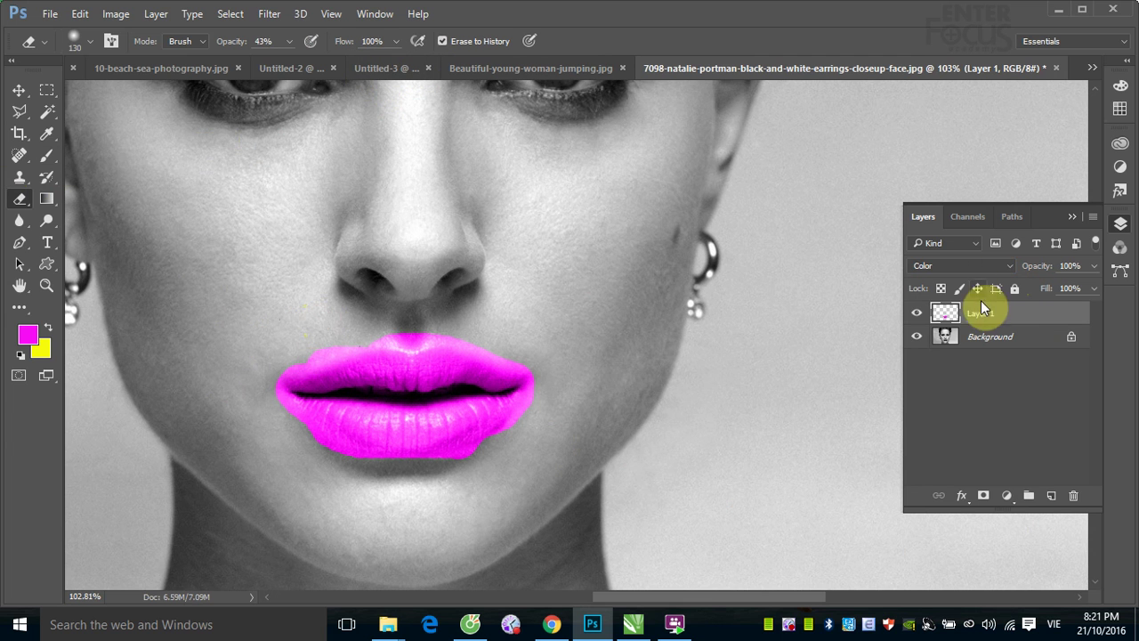
left_click(264, 339)
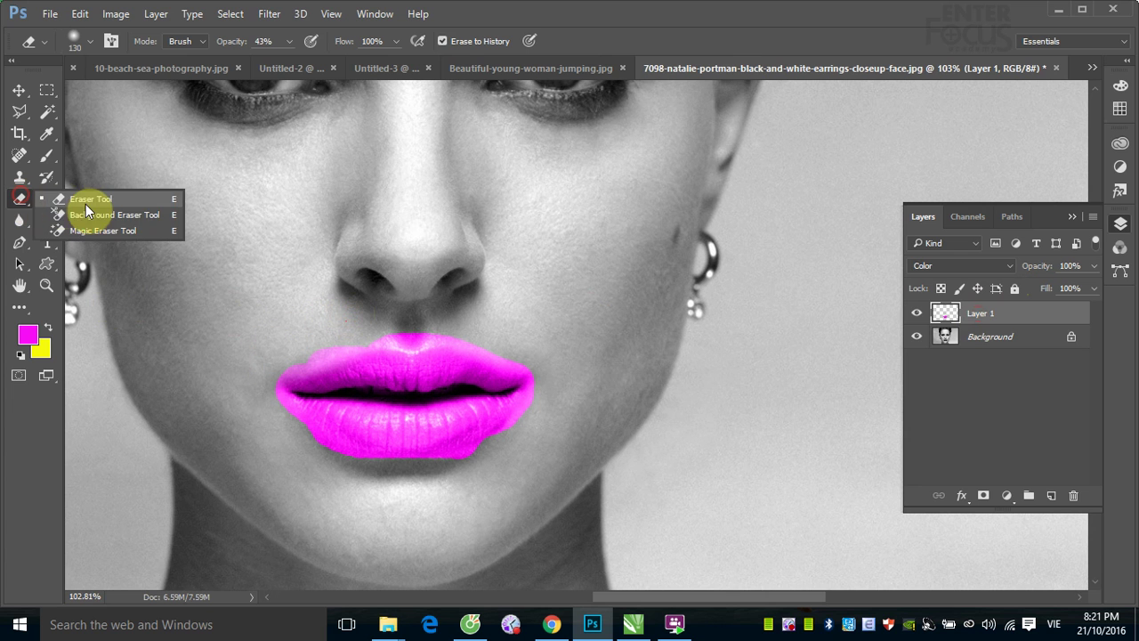
Turn off Erase to History and set the eraser to 142 px and 89% opacity.
left_click_drag(21, 201, 83, 203)
left_click(442, 41)
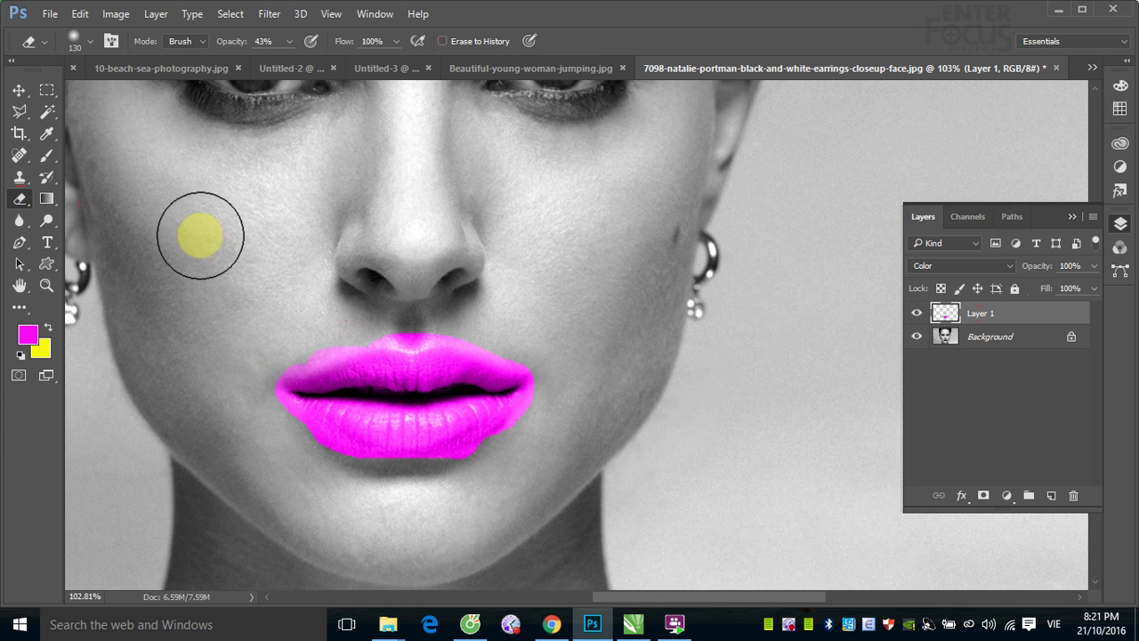
right_click(241, 305, "alt")
left_click_drag(247, 301, 243, 267)
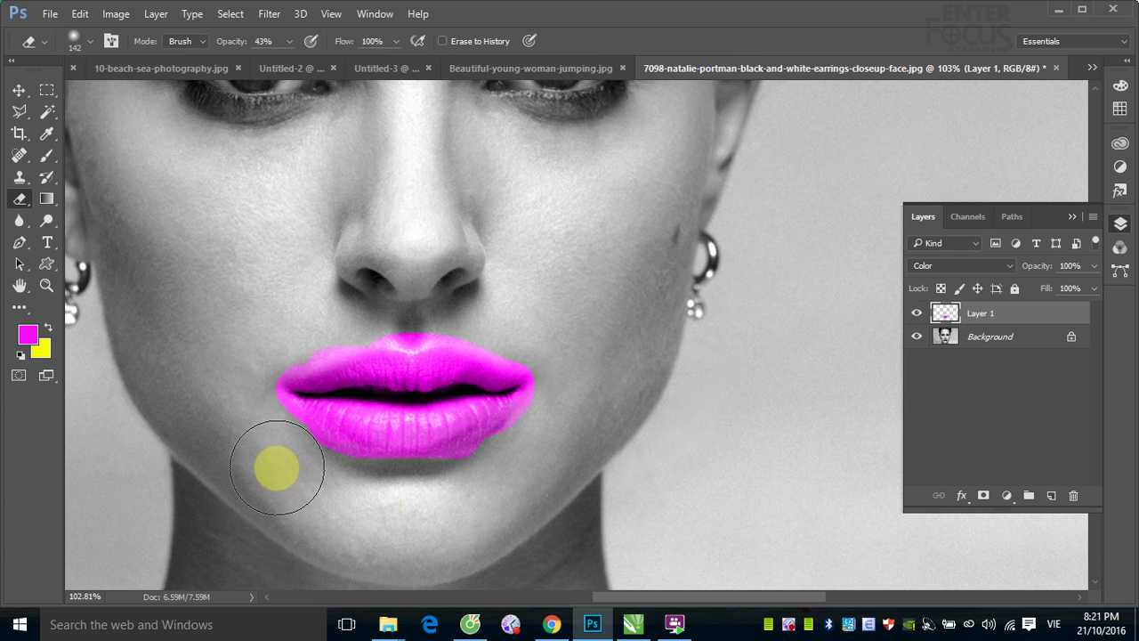
left_click(293, 478)
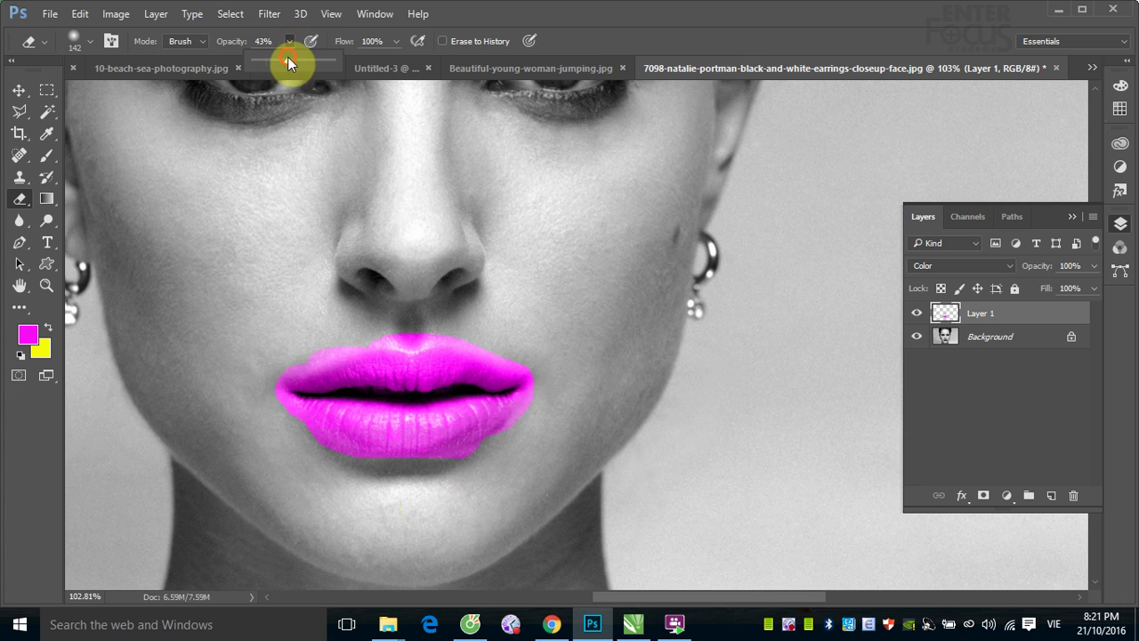
left_click_drag(315, 60, 326, 60)
left_click(304, 476)
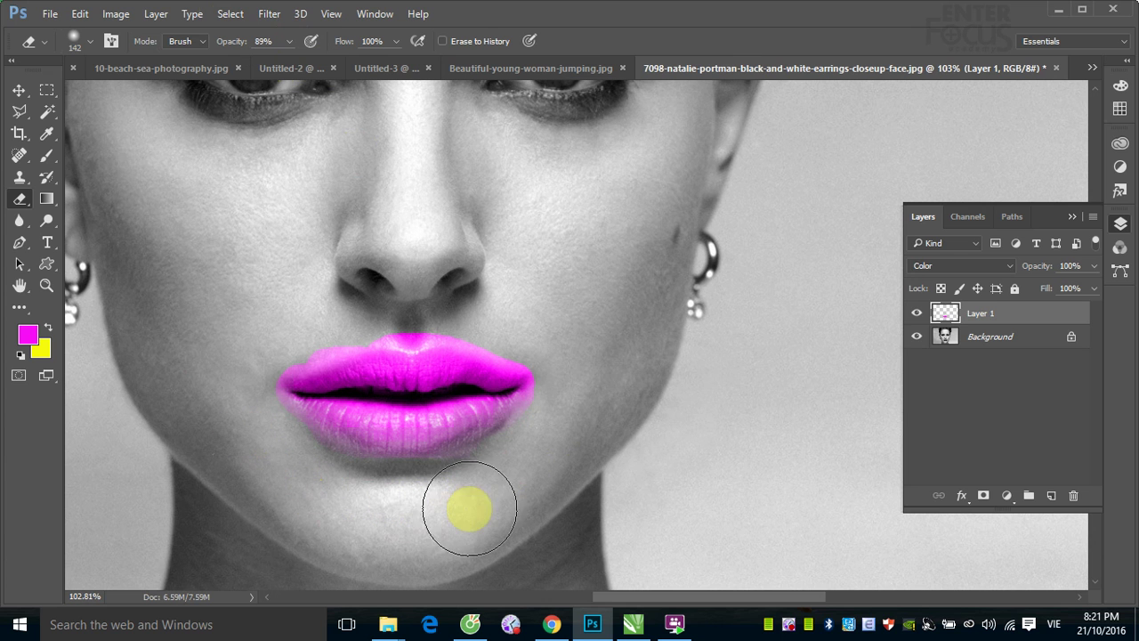
Erase the magenta spill beyond the left lip corner and near the right nostril.
left_click(574, 418)
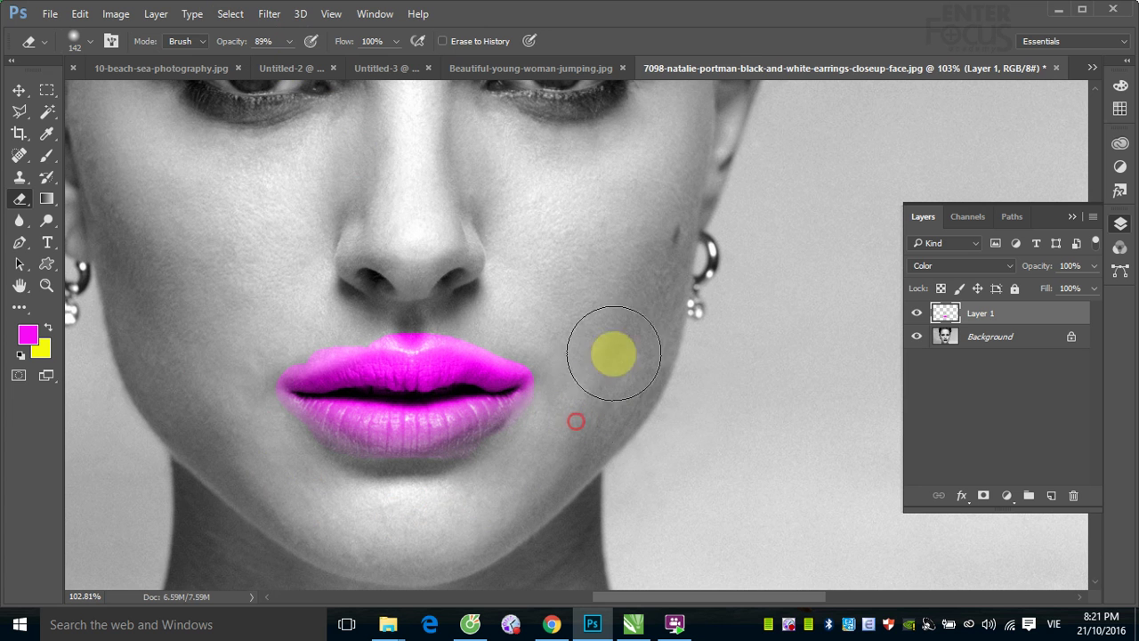
left_click(566, 331)
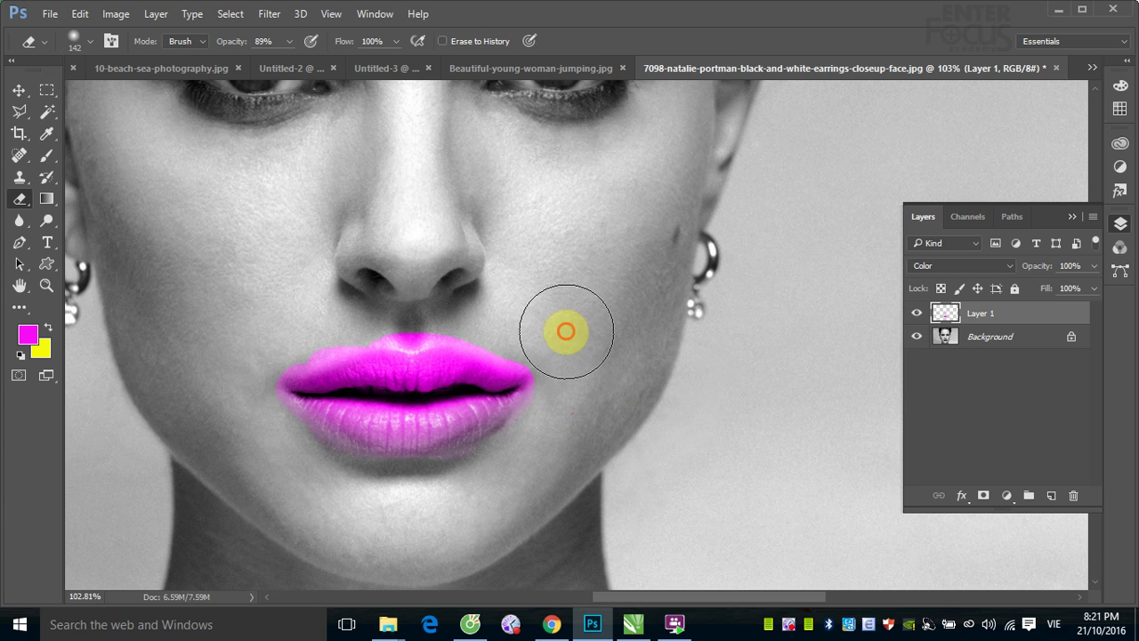
left_click(498, 311)
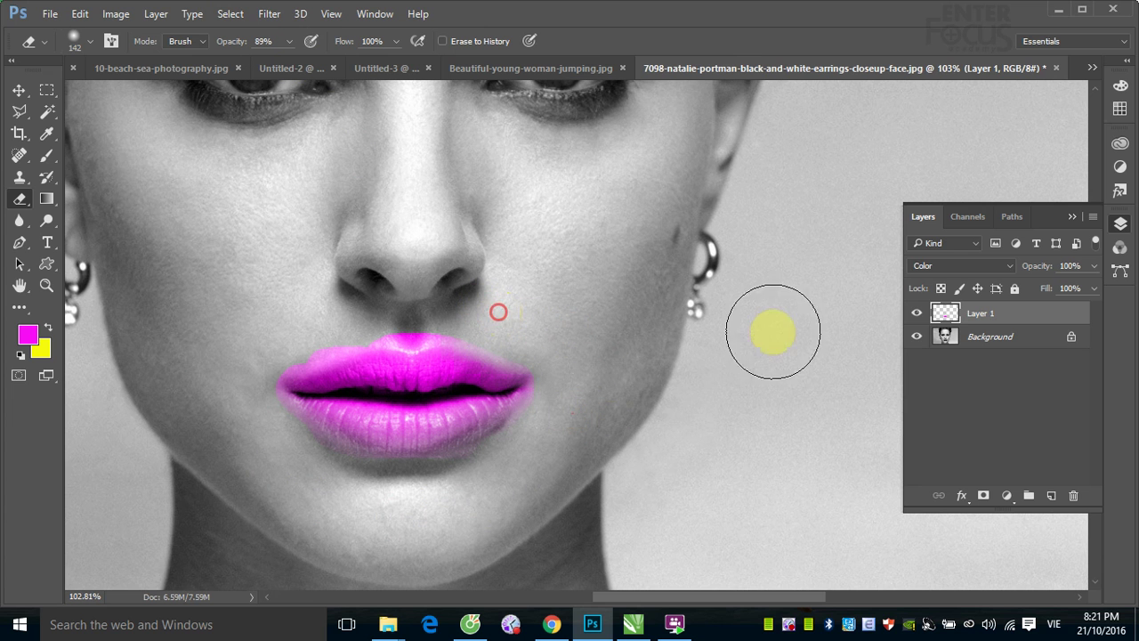
left_click(916, 313)
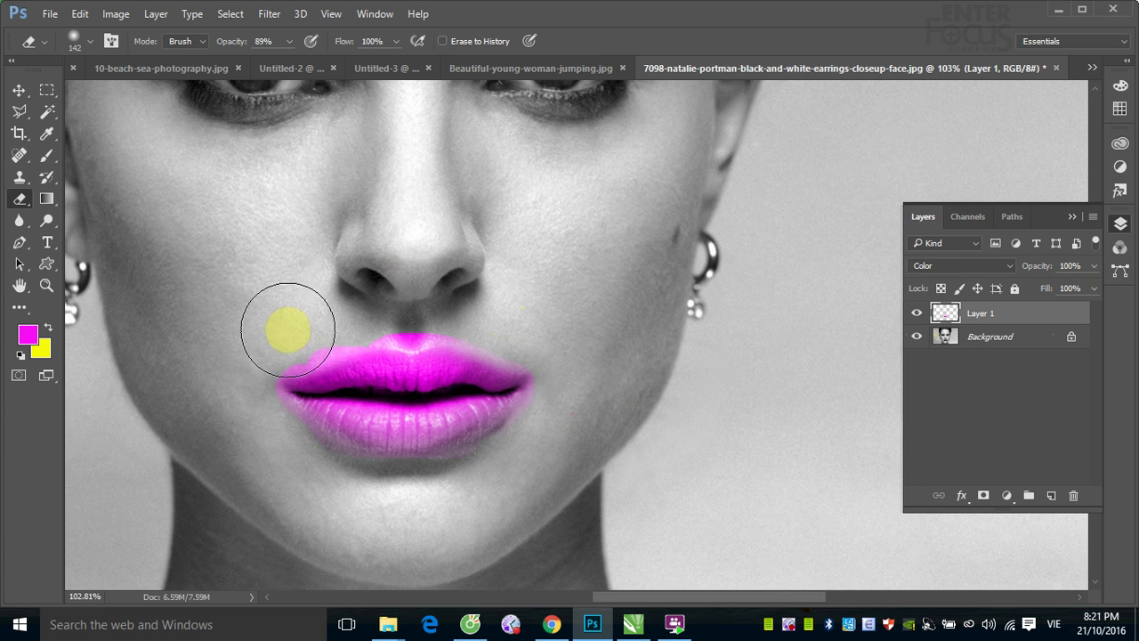
left_click_drag(279, 330, 309, 324)
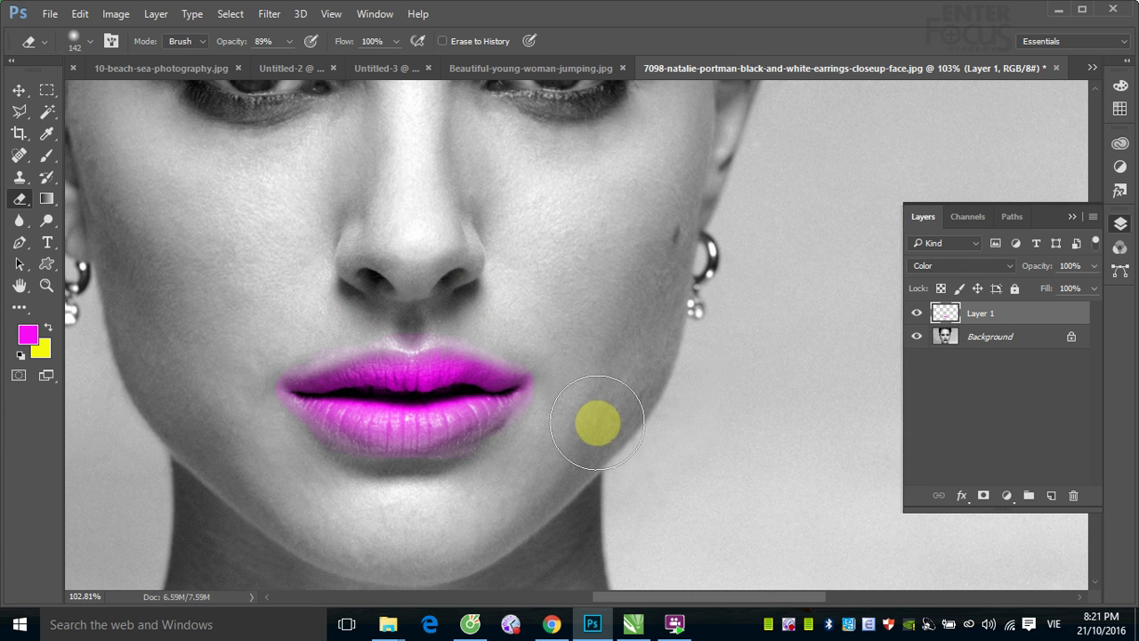
left_click(442, 294)
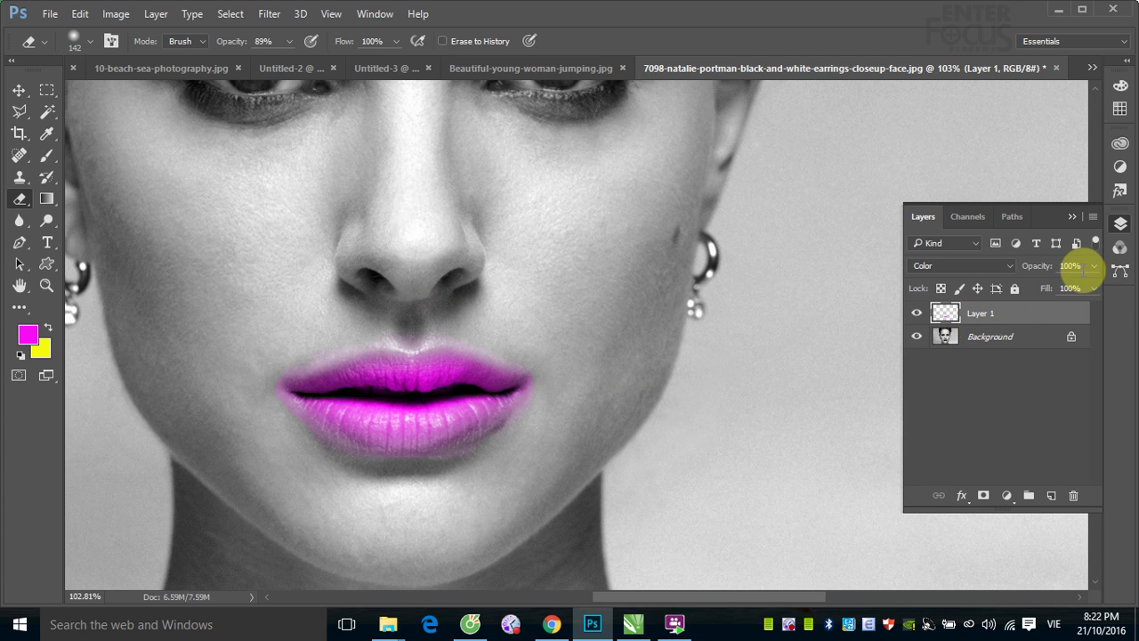
Set the eraser to 50% opacity, switch to the Move tool, and bring the eyes into view.
key("5")
left_click(19, 90)
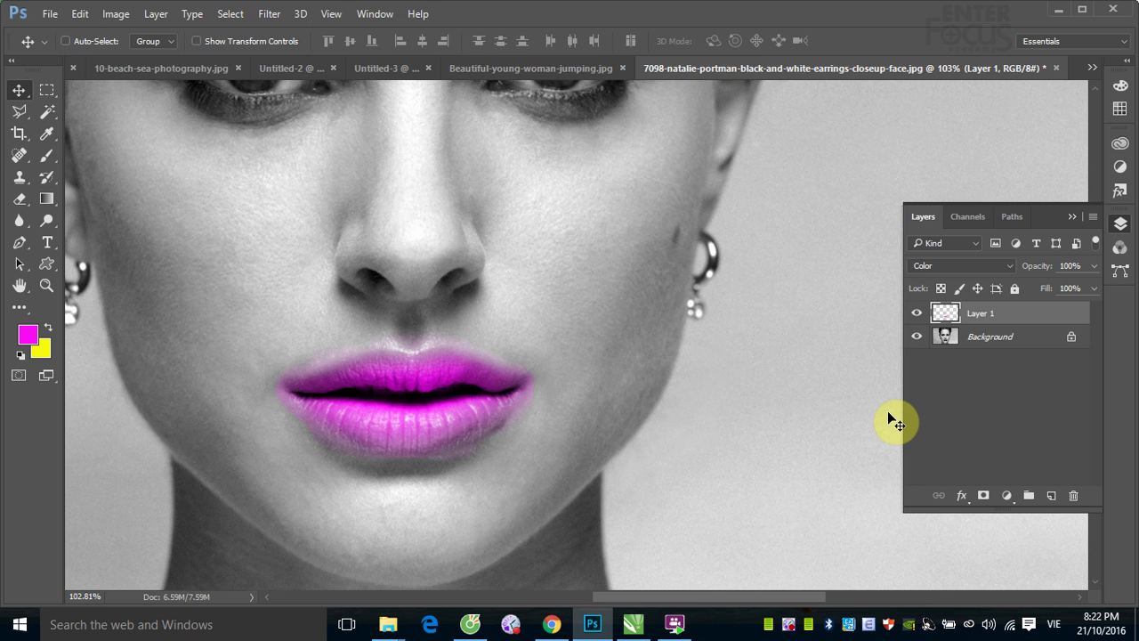
scroll(507, 378, "up", 5)
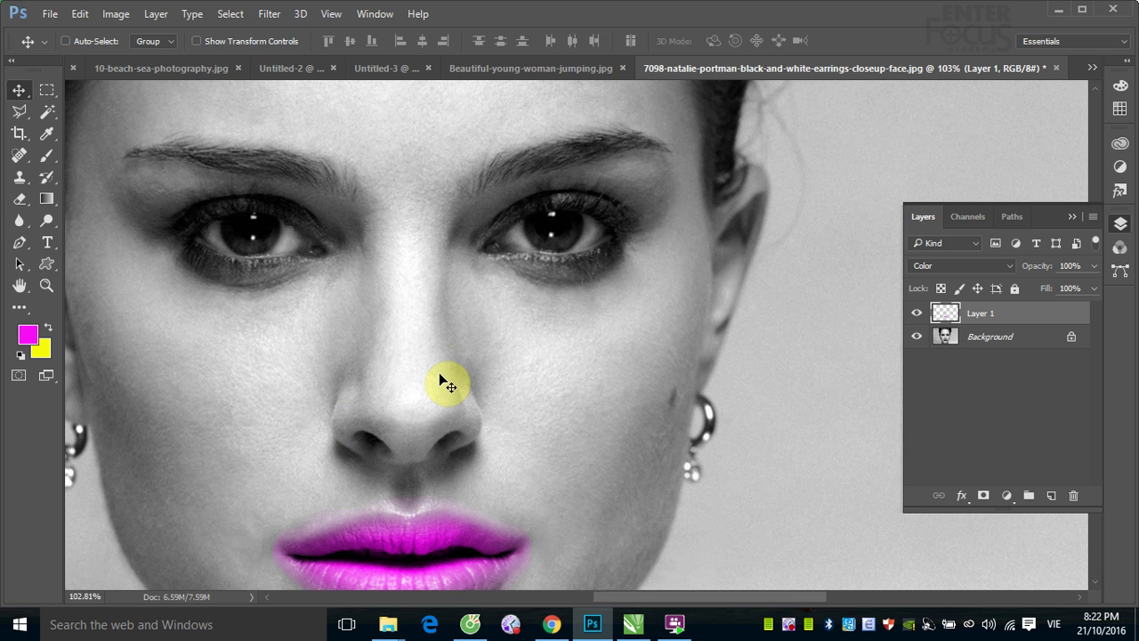
Open and dismiss the File menu without choosing anything, then make the Brush Tool active.
left_click(46, 13)
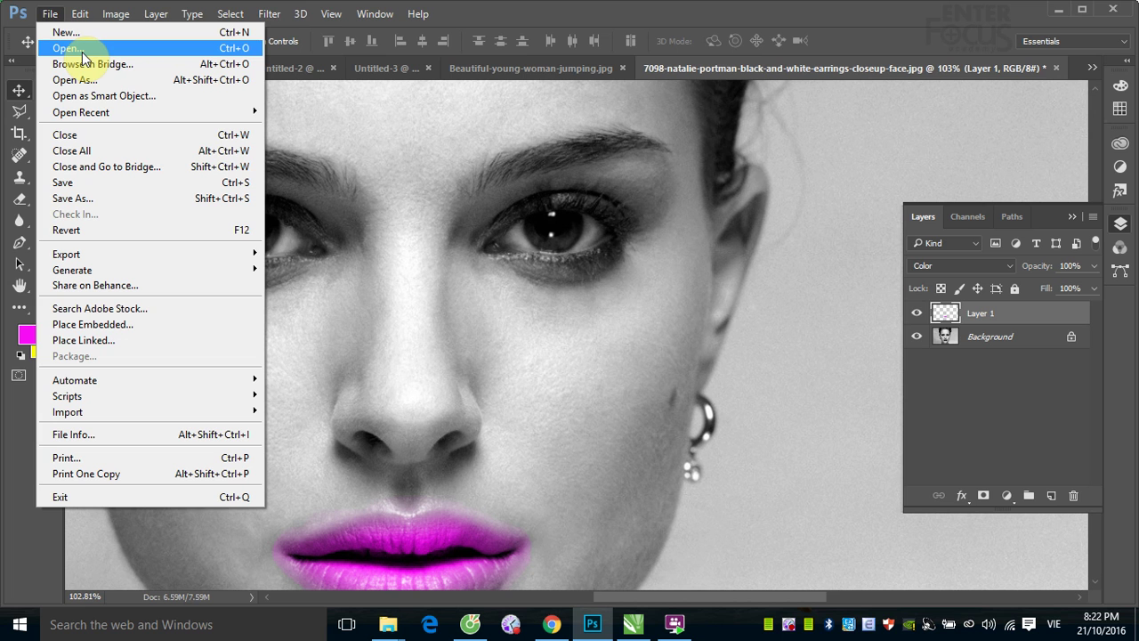
left_click(511, 22)
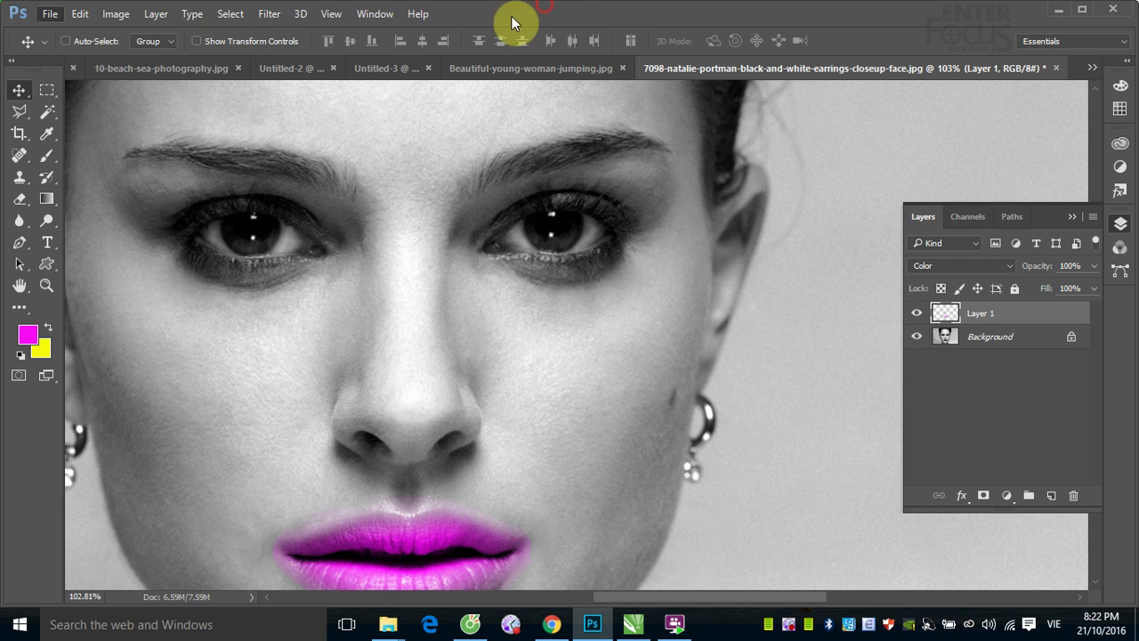
left_click(50, 154)
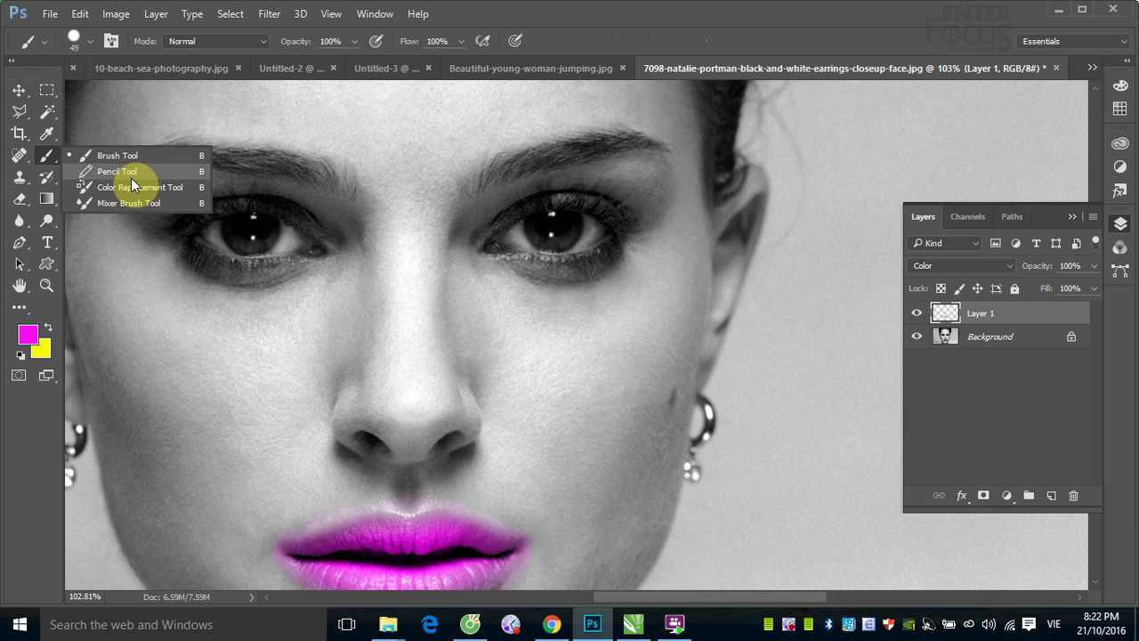
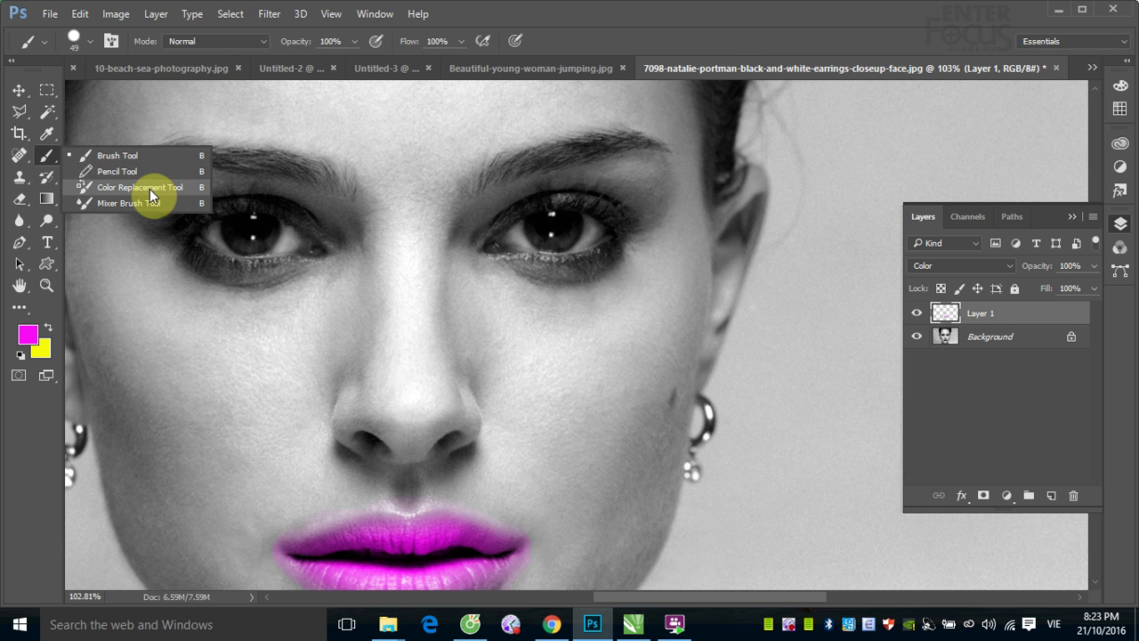
Pick the Color Replacement Tool and open Lake(16bit).tif.
left_click(149, 188)
left_click(49, 13)
left_click(105, 49)
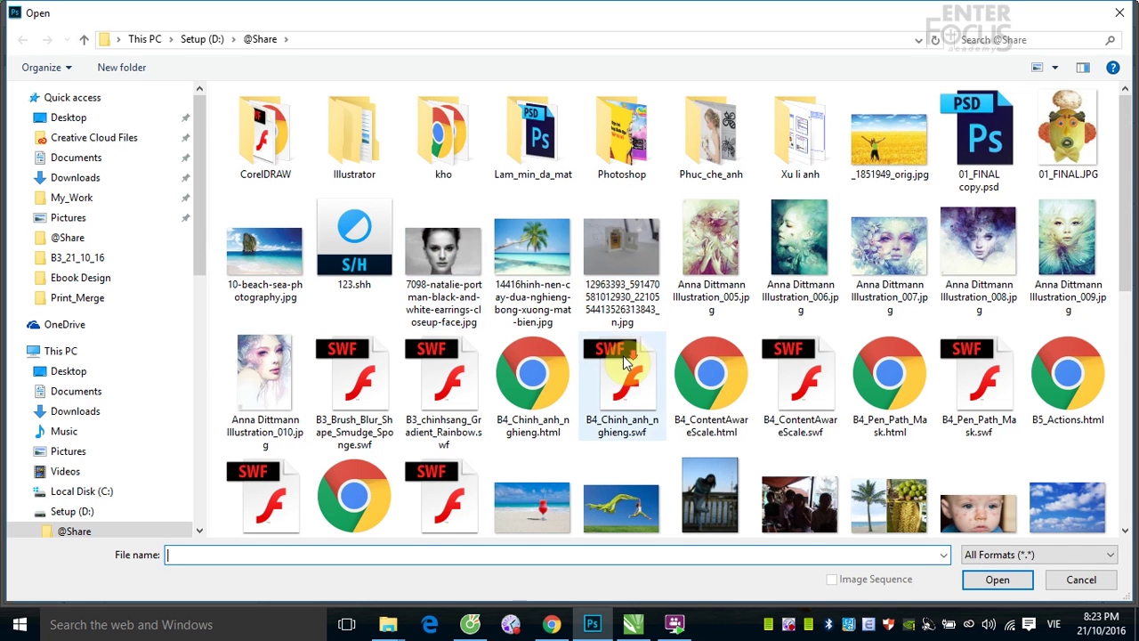
scroll(623, 361, "down", 5)
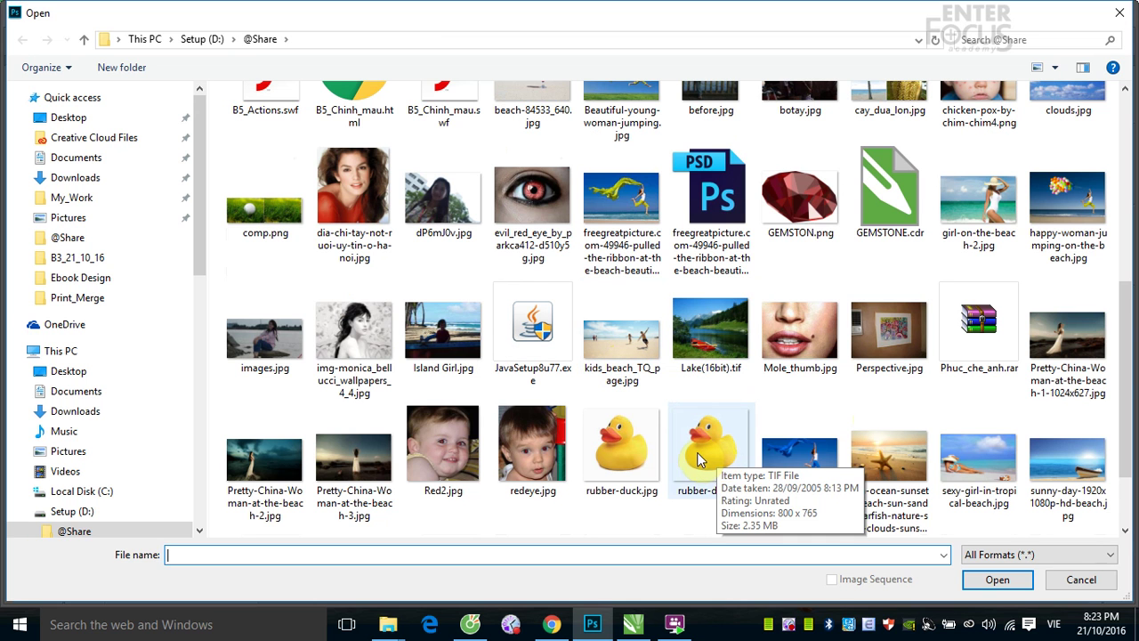
left_click(622, 449)
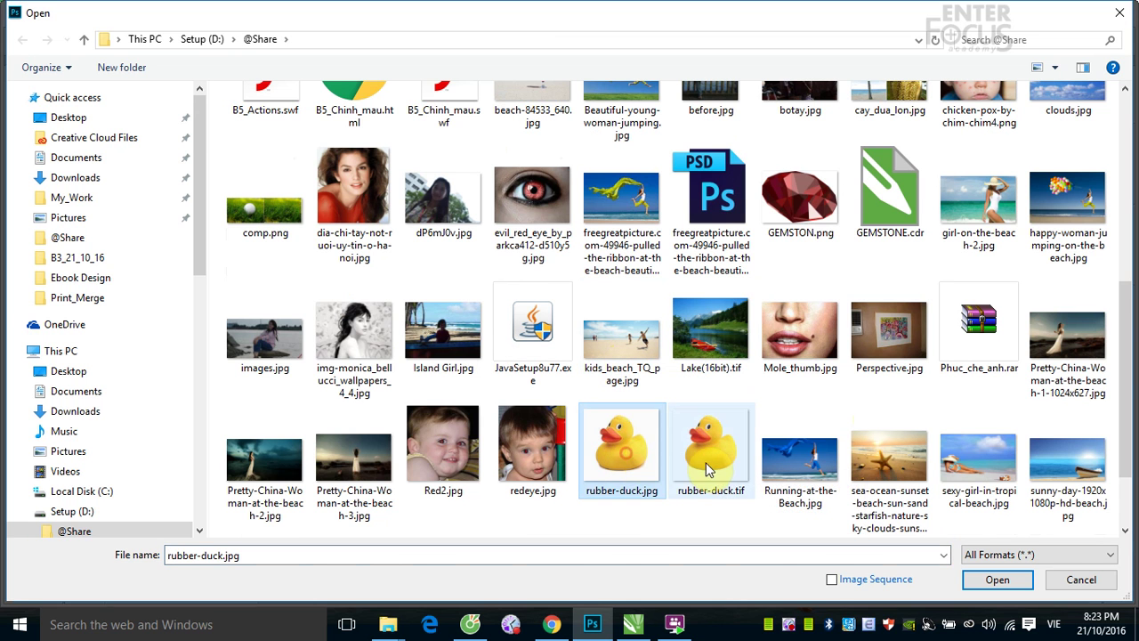
left_click(712, 347)
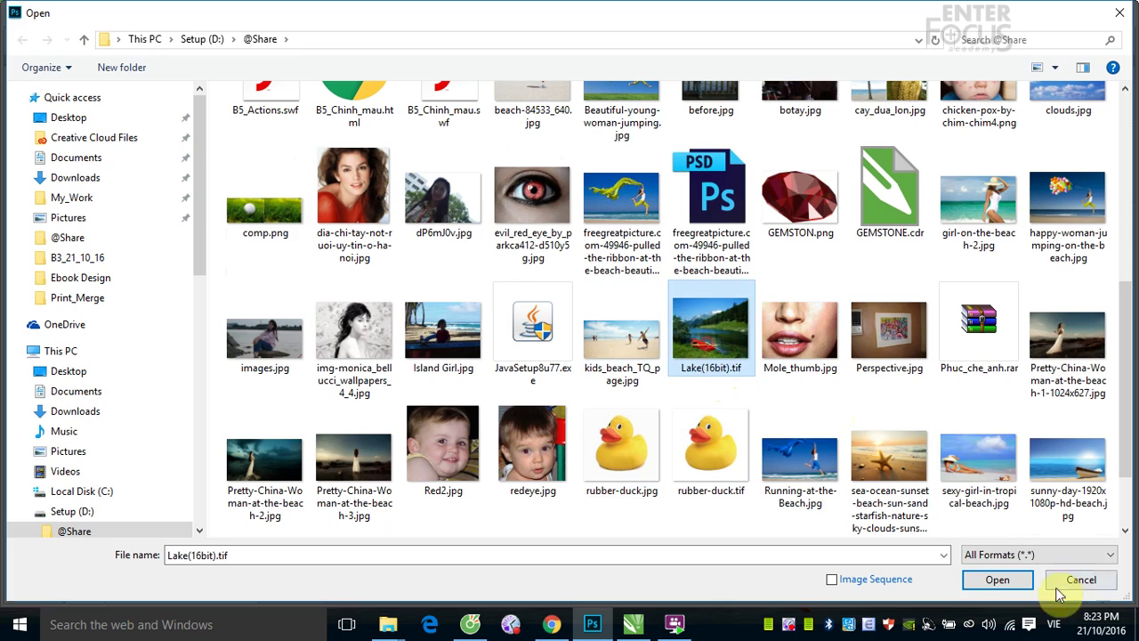
left_click(972, 584)
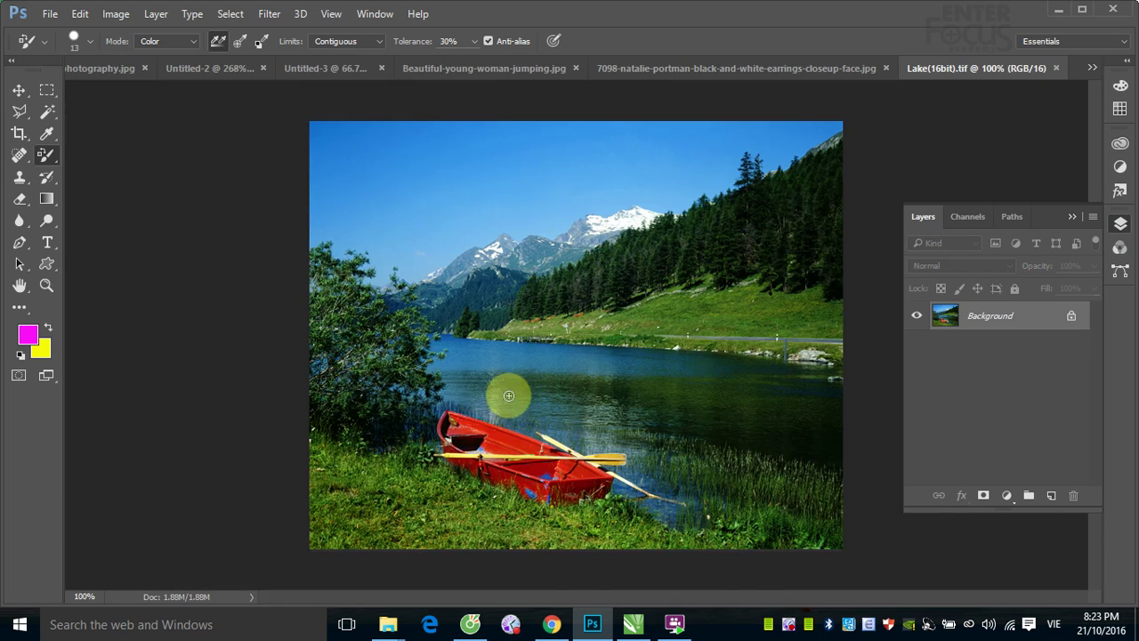
Zoom in on the boat and paint its upper inner hull, inner edge and bow tip magenta.
mouse_move(415, 371)
left_mouse_down()
mouse_move(488, 378)
mouse_move(472, 292)
mouse_move(437, 239)
left_mouse_up()
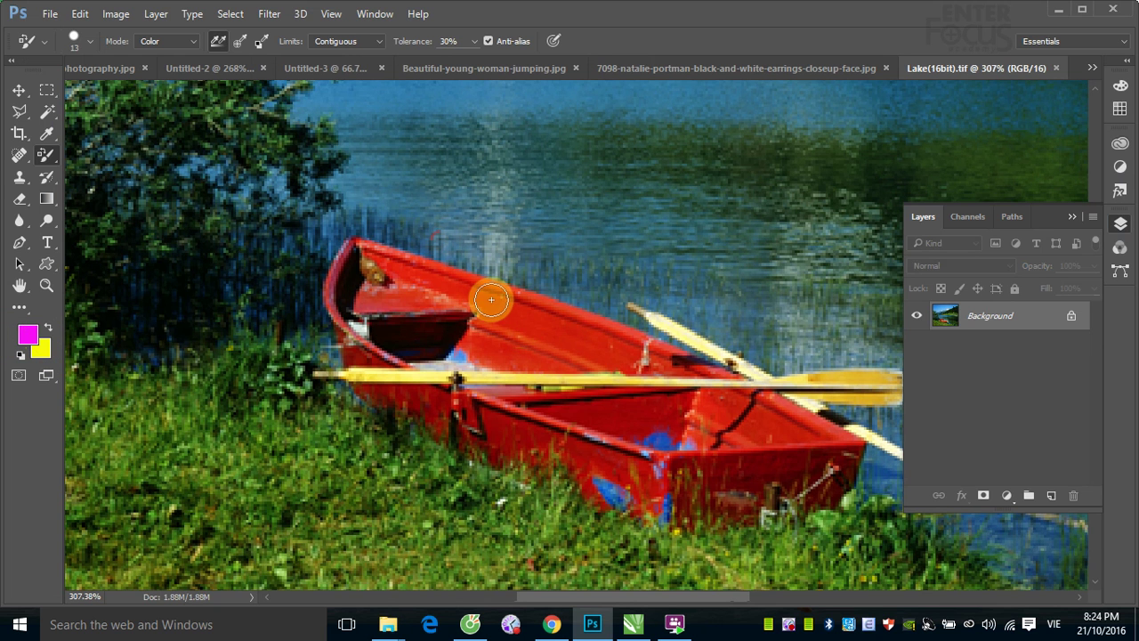
mouse_move(493, 300)
left_mouse_down()
mouse_move(600, 332)
mouse_move(414, 290)
mouse_move(554, 308)
mouse_move(637, 341)
mouse_move(582, 341)
mouse_move(603, 353)
mouse_move(471, 313)
mouse_move(445, 262)
mouse_move(483, 279)
mouse_move(438, 273)
mouse_move(483, 275)
mouse_move(390, 263)
mouse_move(419, 285)
mouse_move(646, 356)
mouse_move(611, 356)
mouse_move(644, 356)
mouse_move(644, 370)
mouse_move(481, 347)
mouse_move(523, 349)
mouse_move(458, 337)
mouse_move(564, 367)
mouse_move(471, 330)
mouse_move(580, 356)
mouse_move(392, 267)
mouse_move(338, 272)
mouse_move(356, 247)
mouse_move(331, 287)
mouse_move(350, 331)
left_mouse_up()
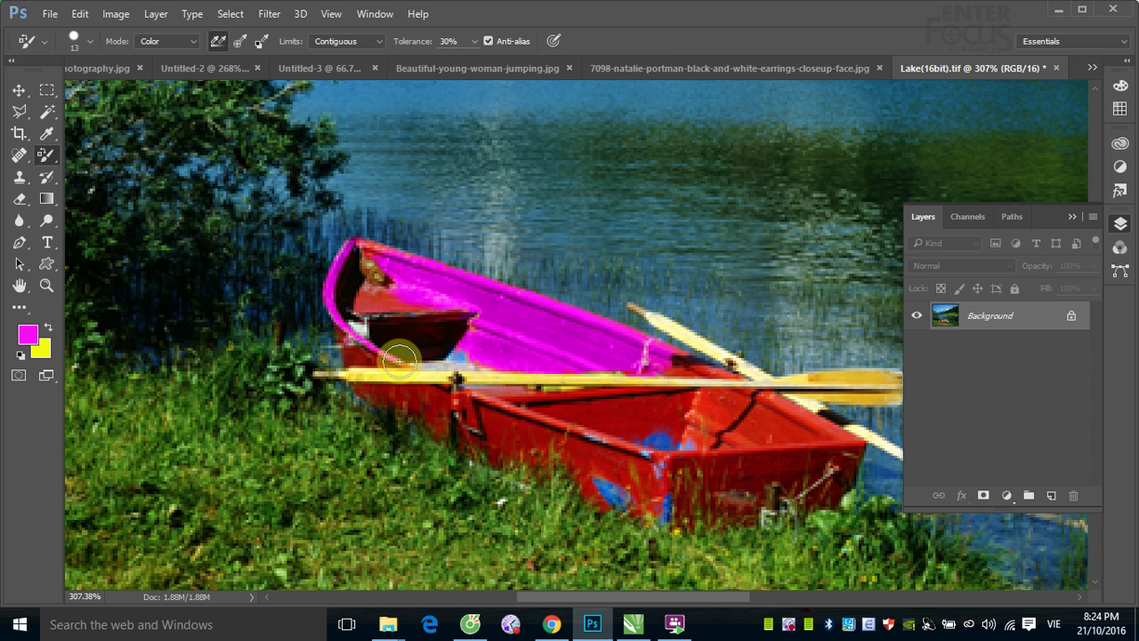
left_click_drag(370, 253, 361, 256)
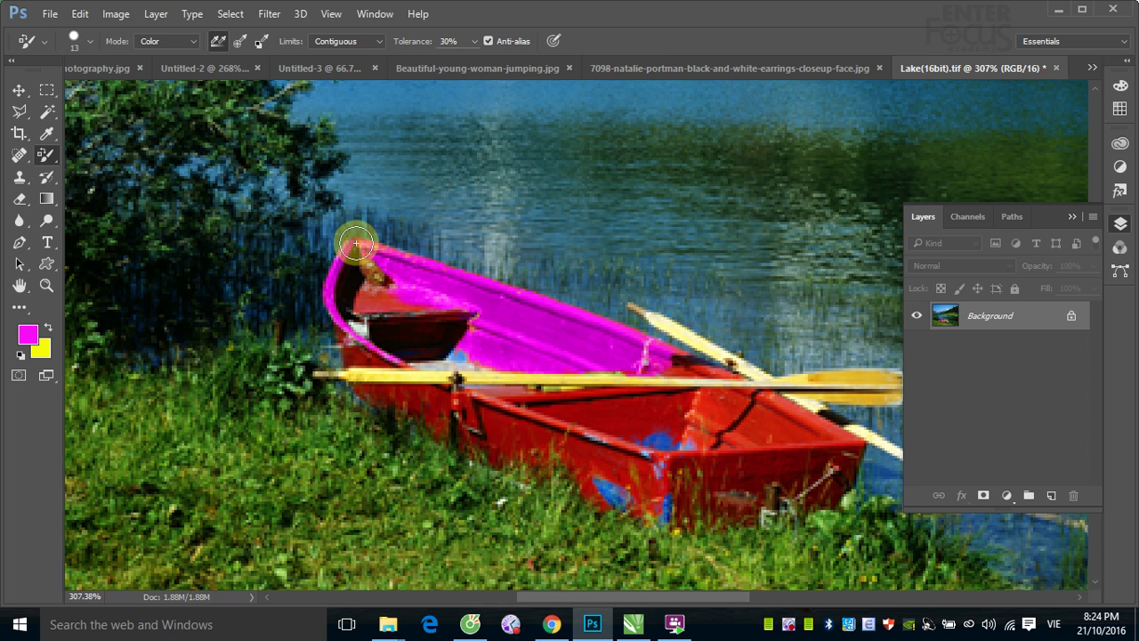
left_click_drag(365, 240, 356, 240)
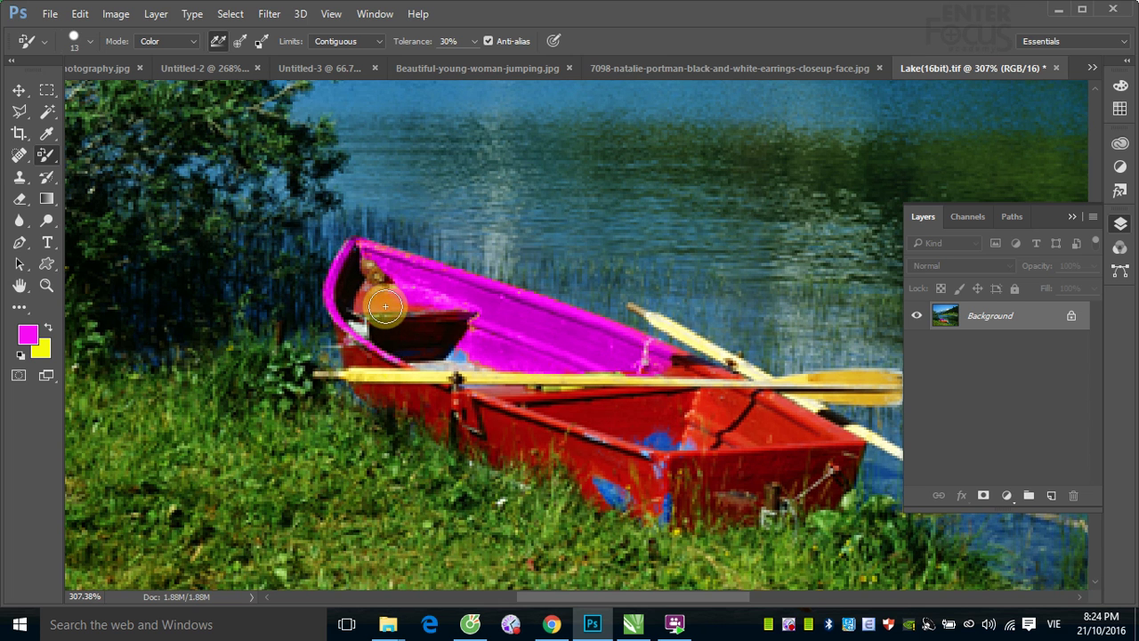
left_click_drag(373, 305, 429, 305)
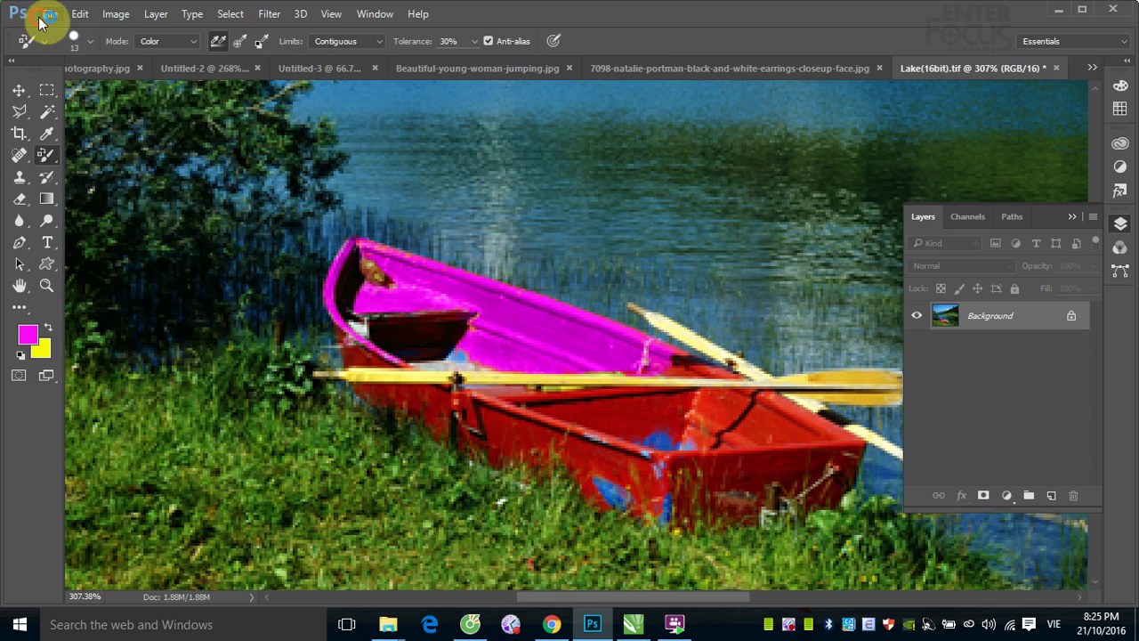
Open the wheat-field photo _1851949_orig.jpg.
left_click(50, 14)
left_click(93, 48)
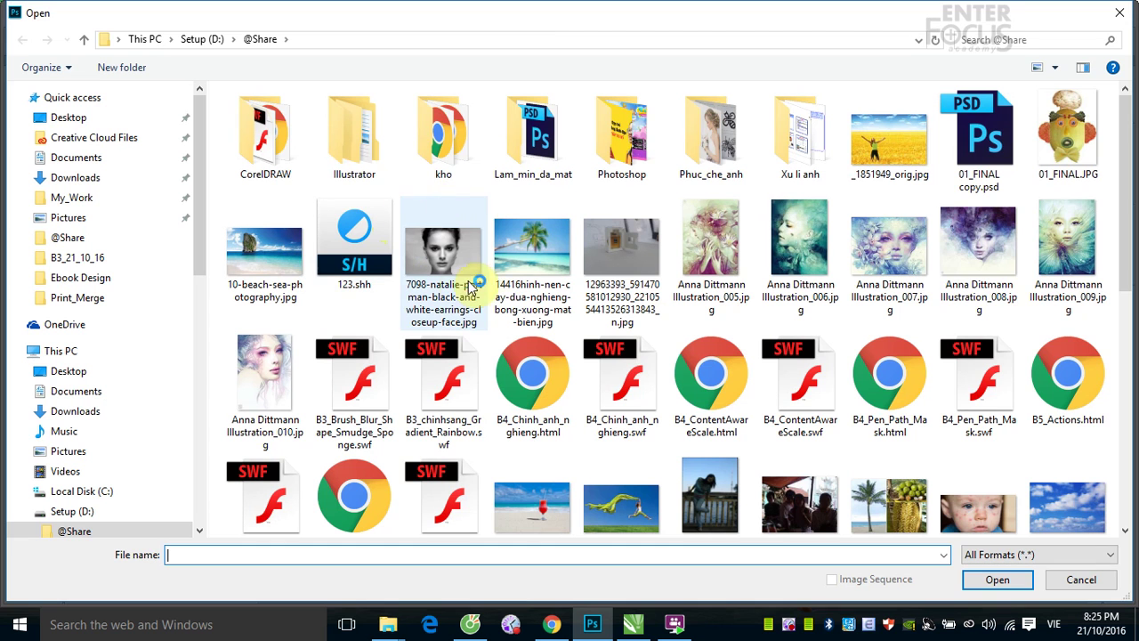
scroll(1126, 231, "down", 3)
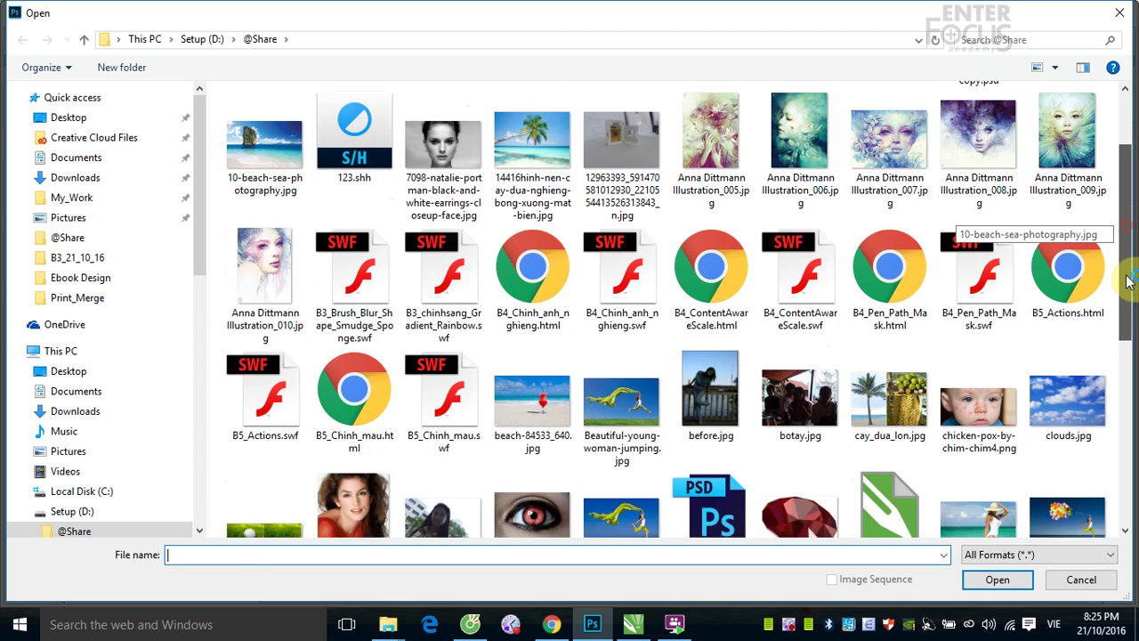
scroll(1126, 231, "up", 3)
double_click(873, 142)
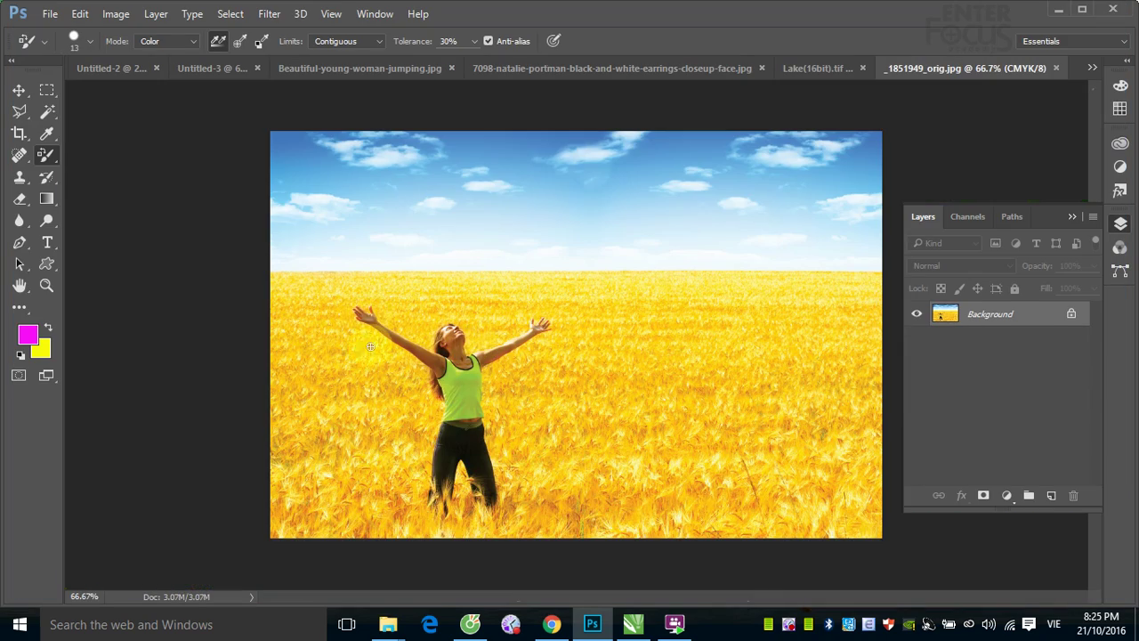
Enlarge the brush and paint the woman's green tank top pale pink down to the waist.
mouse_move(353, 287)
left_mouse_down()
mouse_move(498, 385)
mouse_move(300, 224)
left_mouse_up()
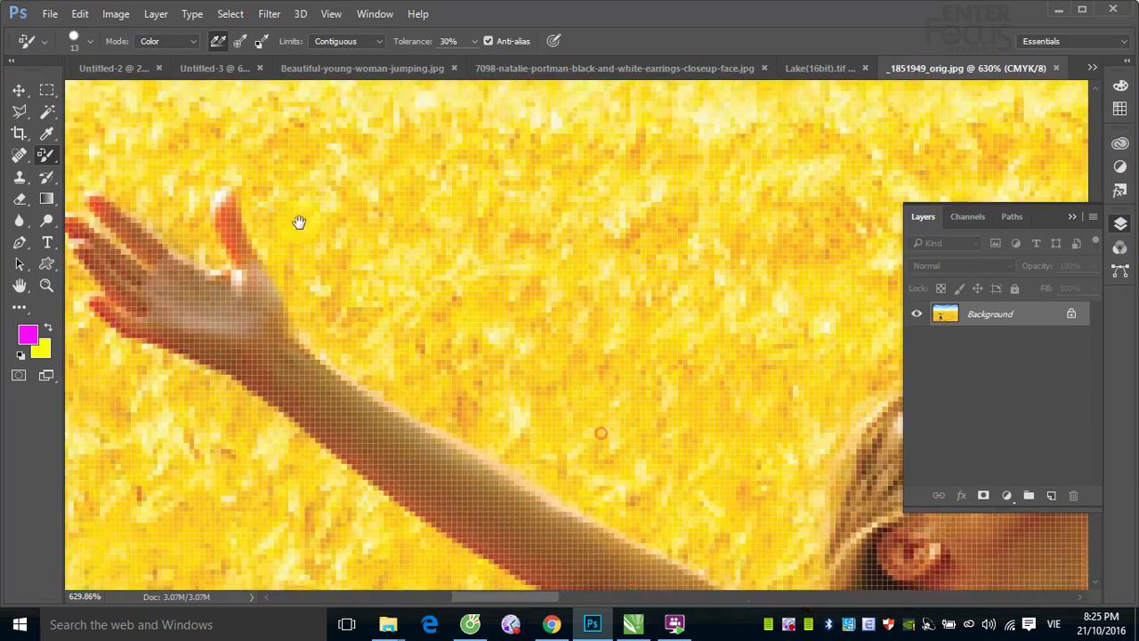
left_click_drag(697, 529, 490, 300)
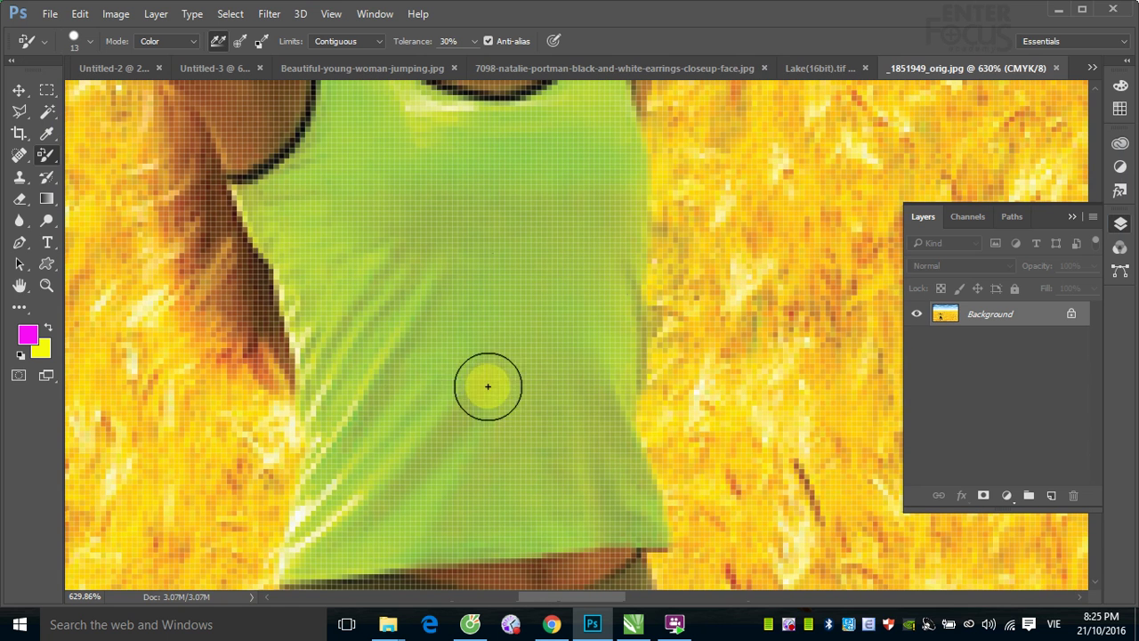
key("ctrl+minus")
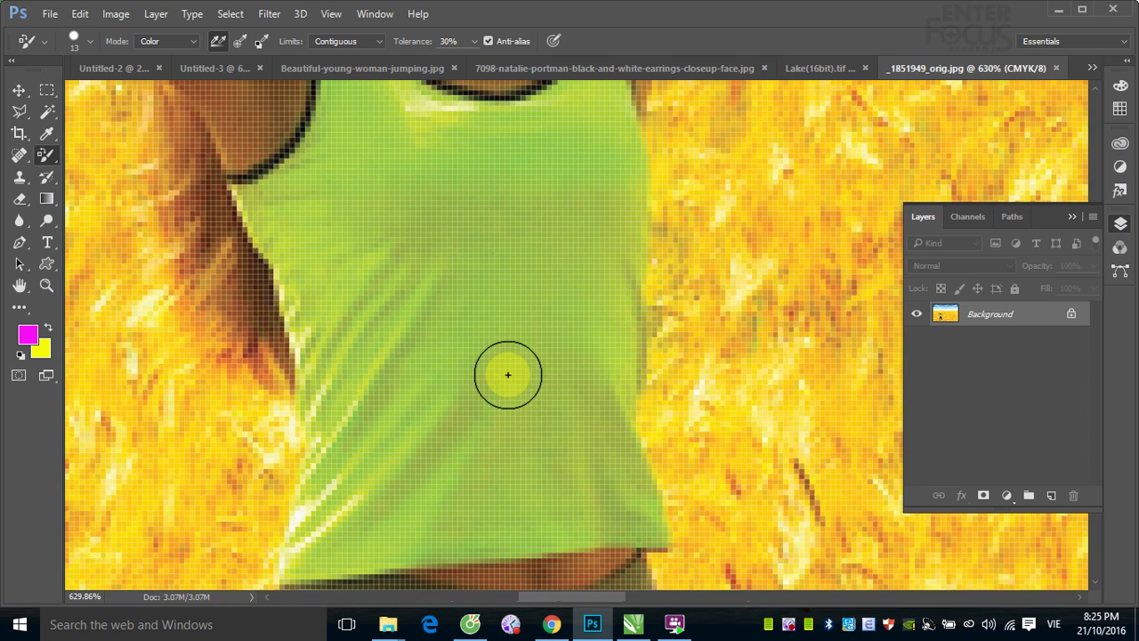
scroll(512, 381, "down", 3)
scroll(508, 376, "down", 1)
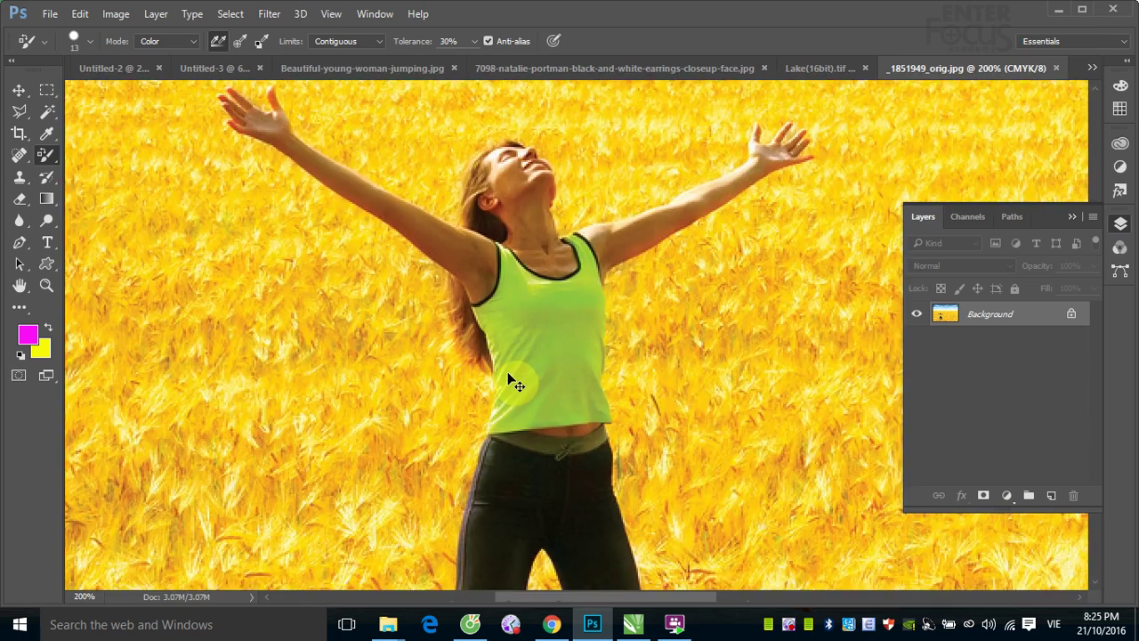
scroll(508, 377, "down", 1)
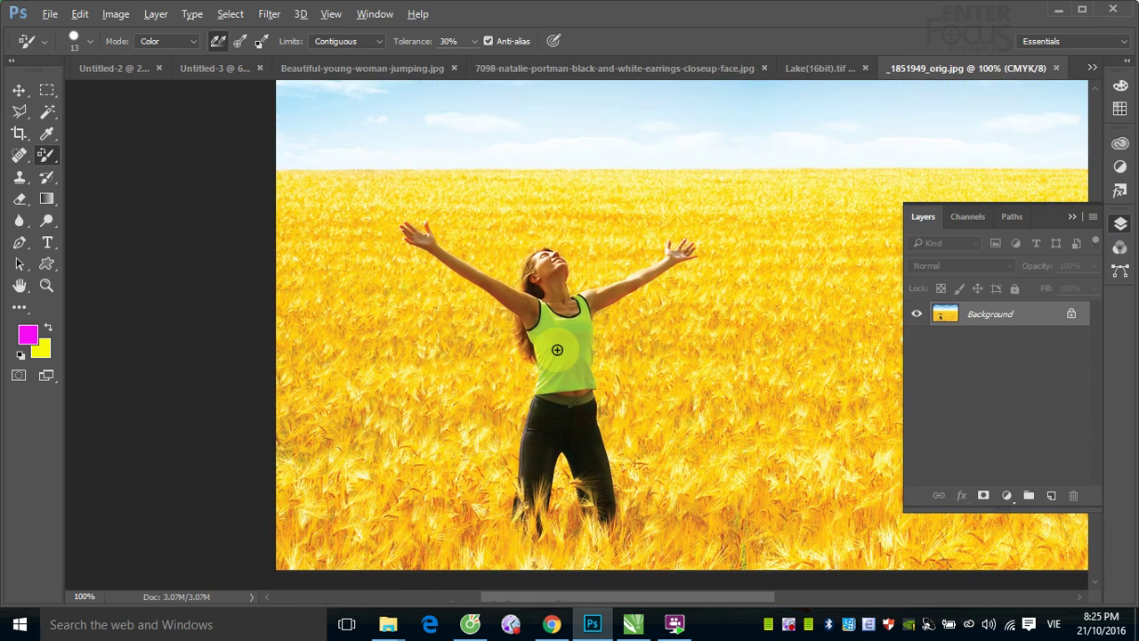
left_click_drag(556, 349, 687, 340)
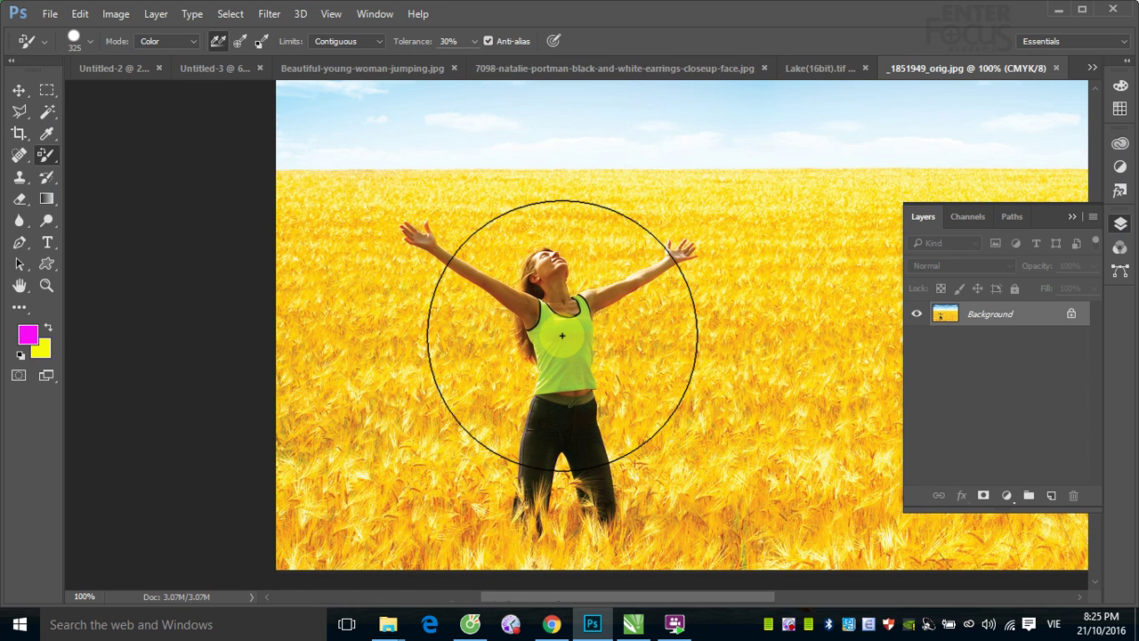
left_click(559, 335)
left_click_drag(560, 336, 551, 320)
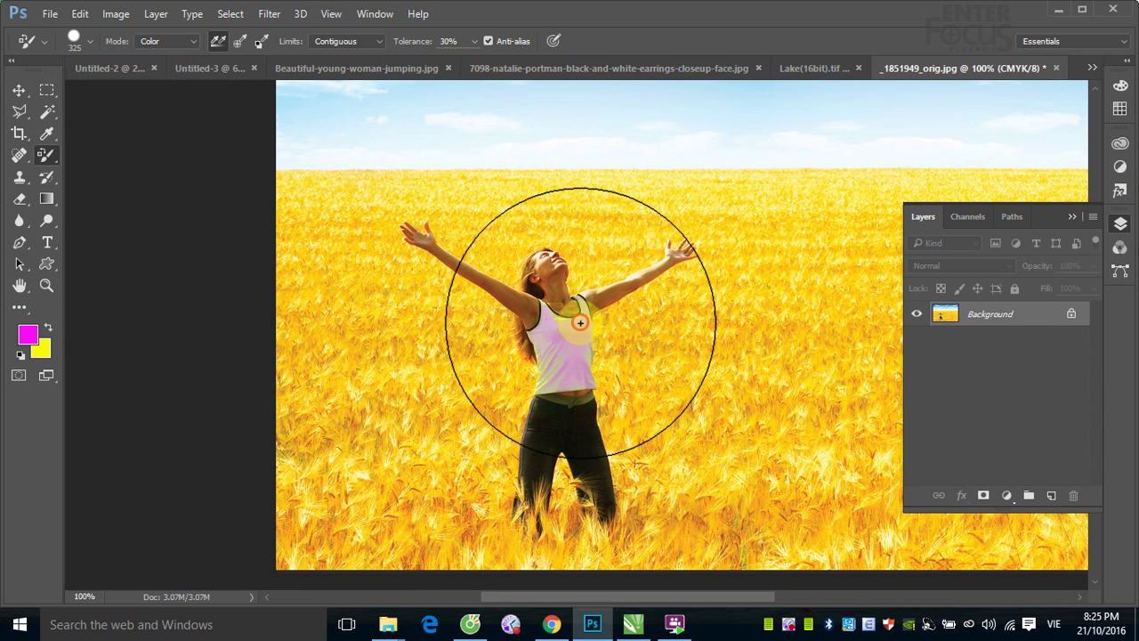
mouse_move(551, 319)
left_mouse_down()
mouse_move(562, 436)
mouse_move(571, 331)
mouse_move(563, 361)
mouse_move(552, 316)
left_mouse_up()
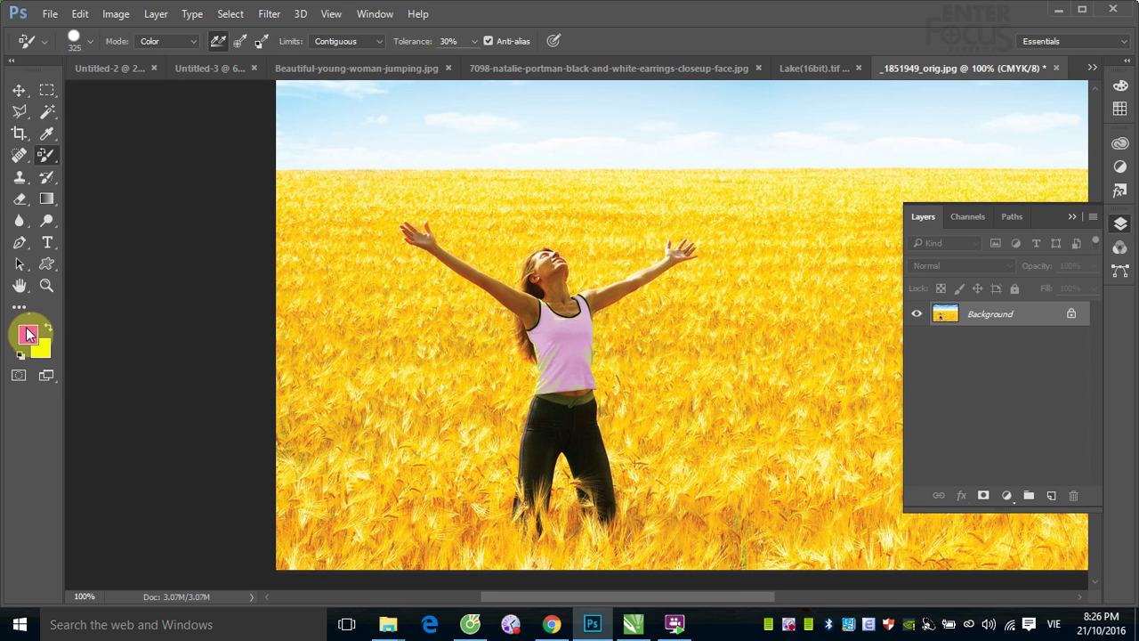
Change the foreground colour from magenta to blue and dab it on the tank top.
left_click(27, 333)
left_click_drag(595, 222, 586, 212)
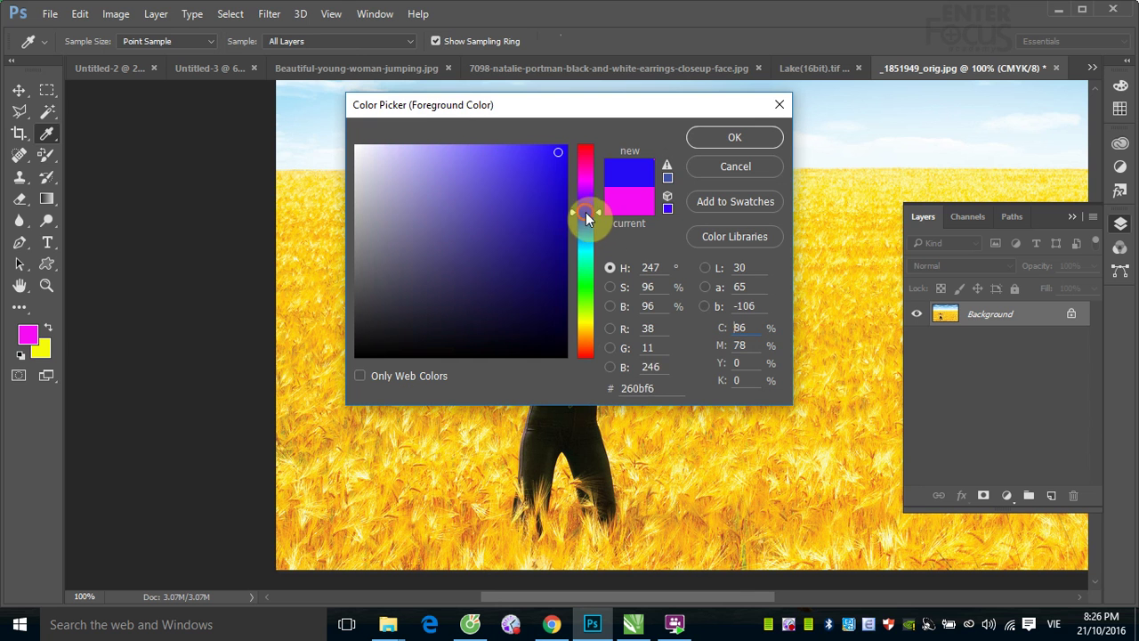
left_click(732, 137)
key("b")
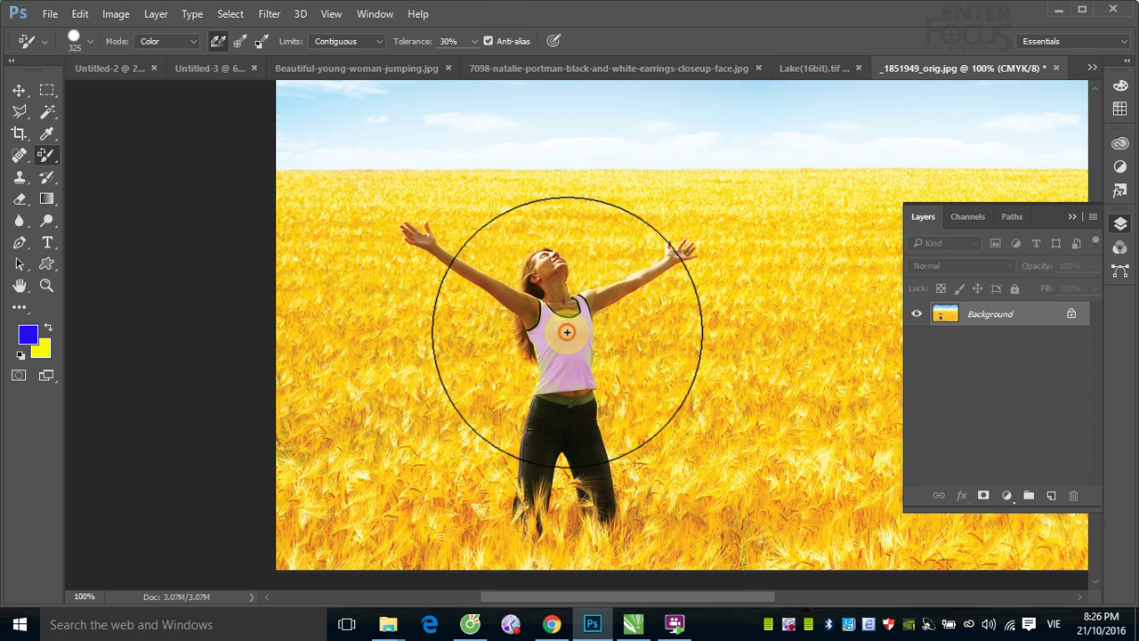
left_click(554, 374)
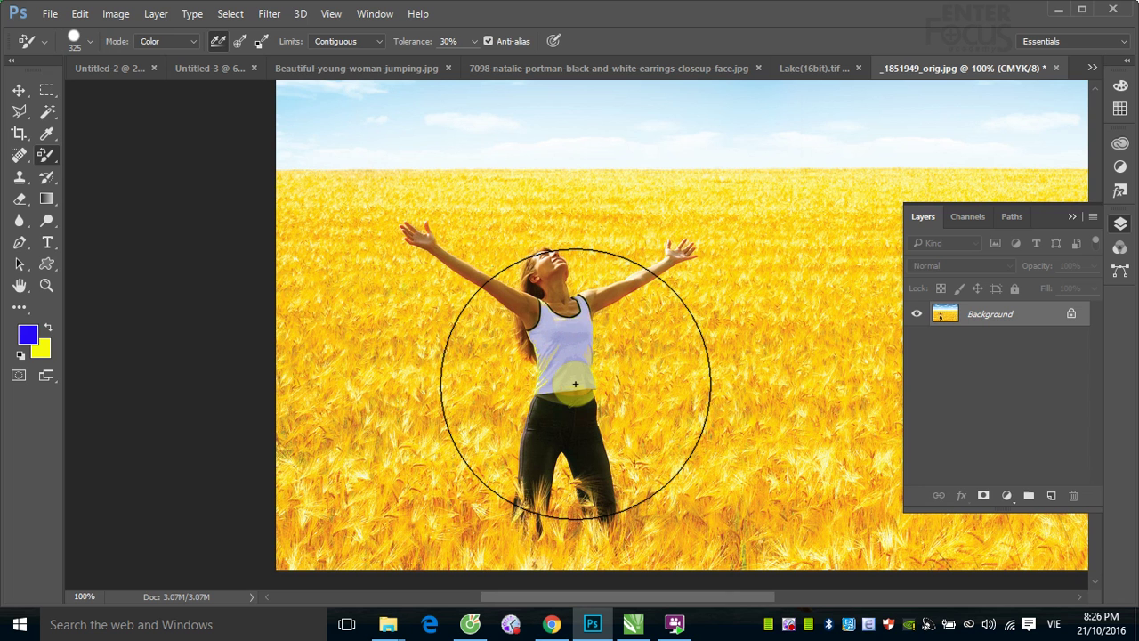
Set the replacement mode to Hue, then Saturation, whiten the top, and bring up the Open dialog.
left_click(191, 41)
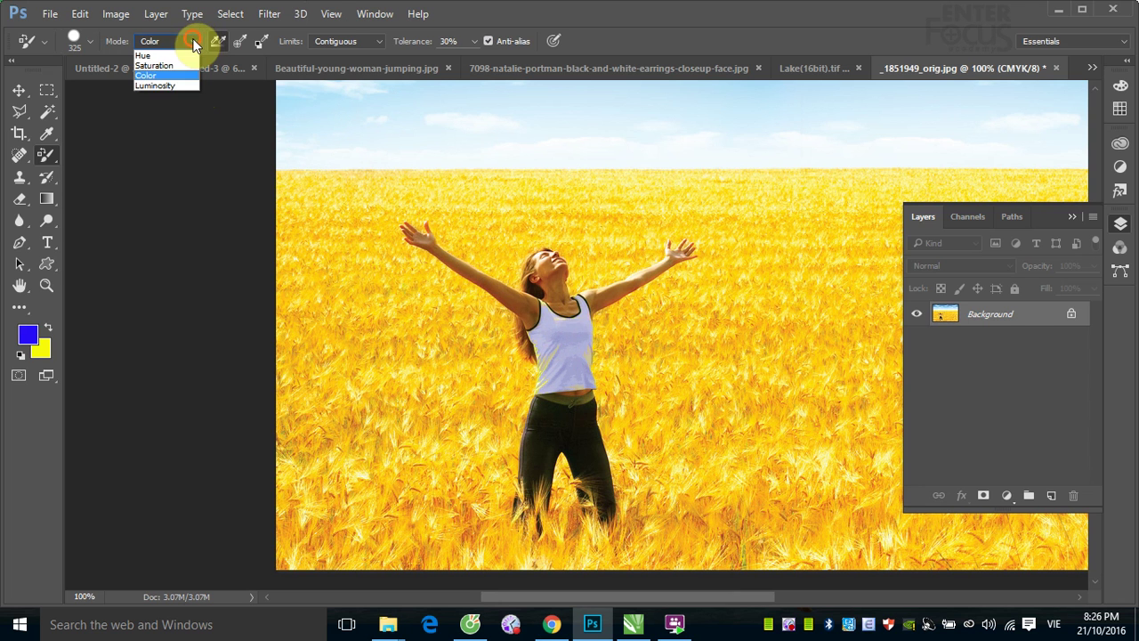
left_click(143, 55)
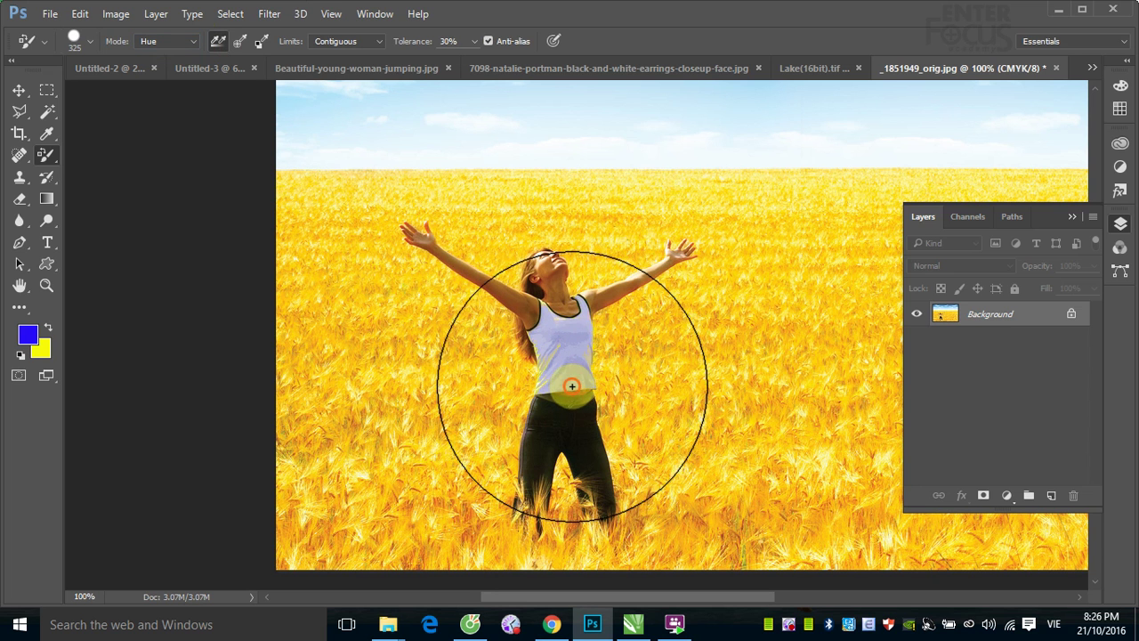
left_click(167, 41)
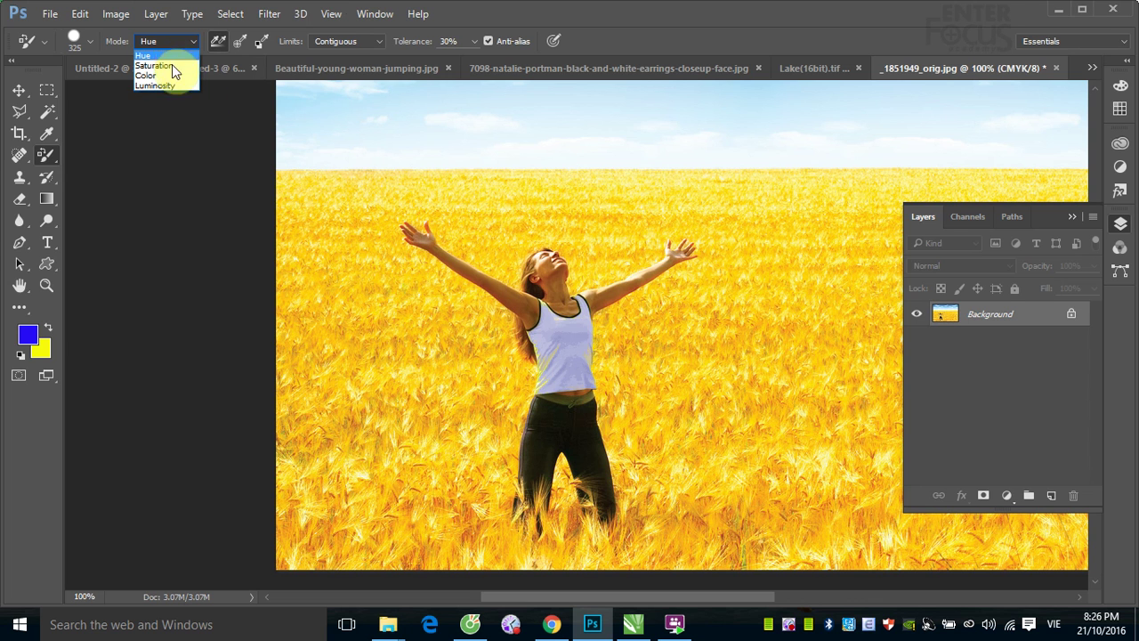
left_click(160, 66)
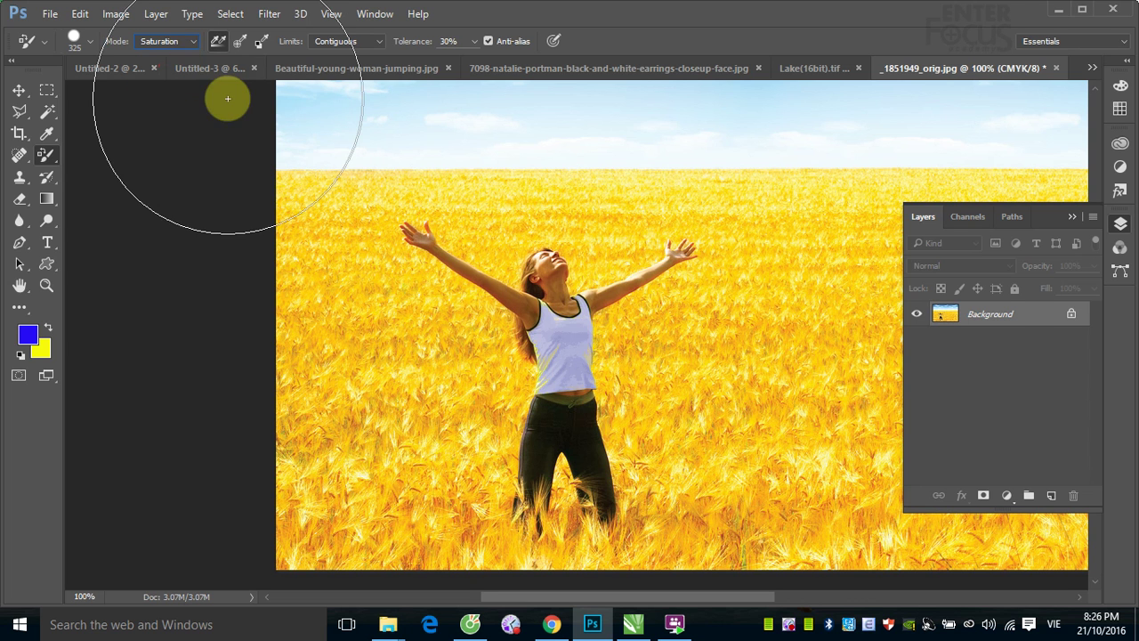
left_click(557, 324)
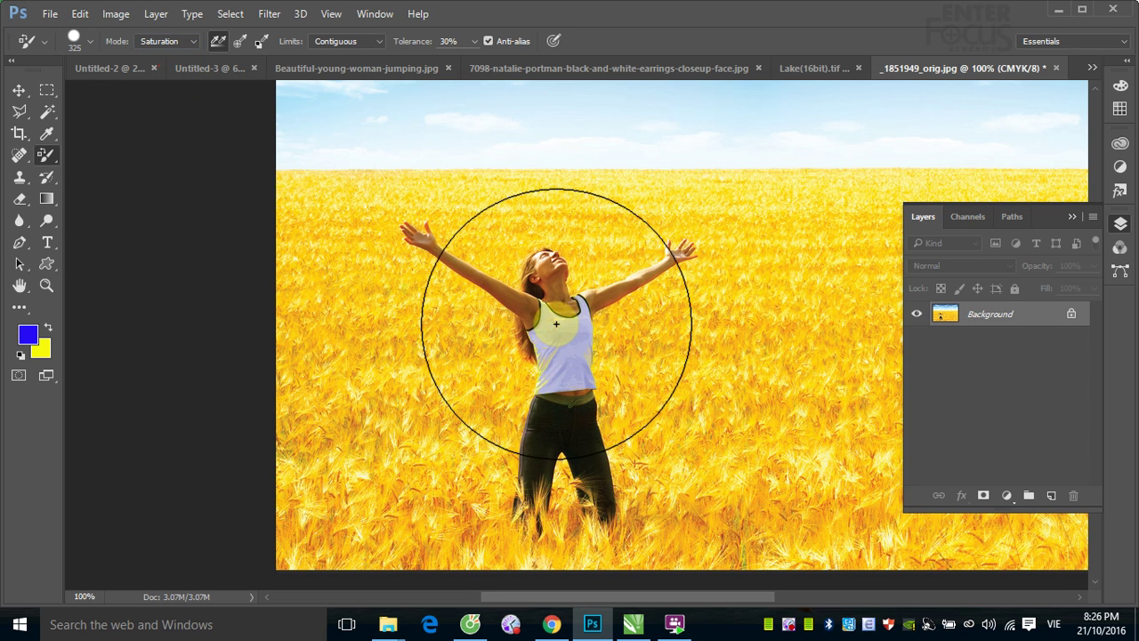
mouse_move(534, 343)
left_mouse_down()
mouse_move(590, 360)
mouse_move(547, 360)
left_mouse_up()
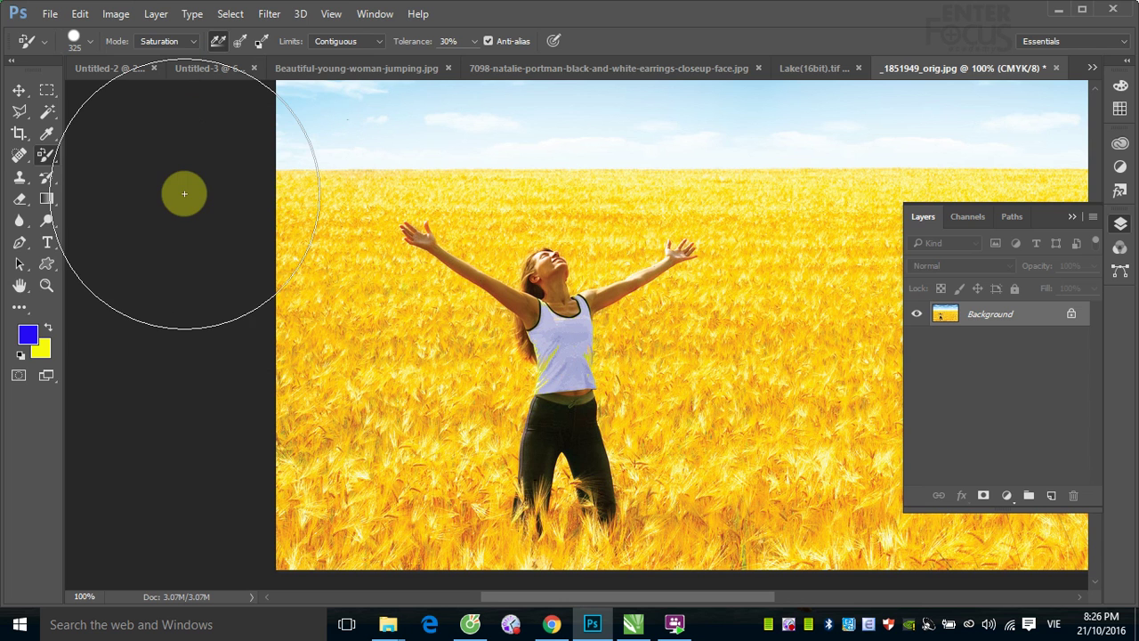
left_click(50, 13)
left_click(58, 52)
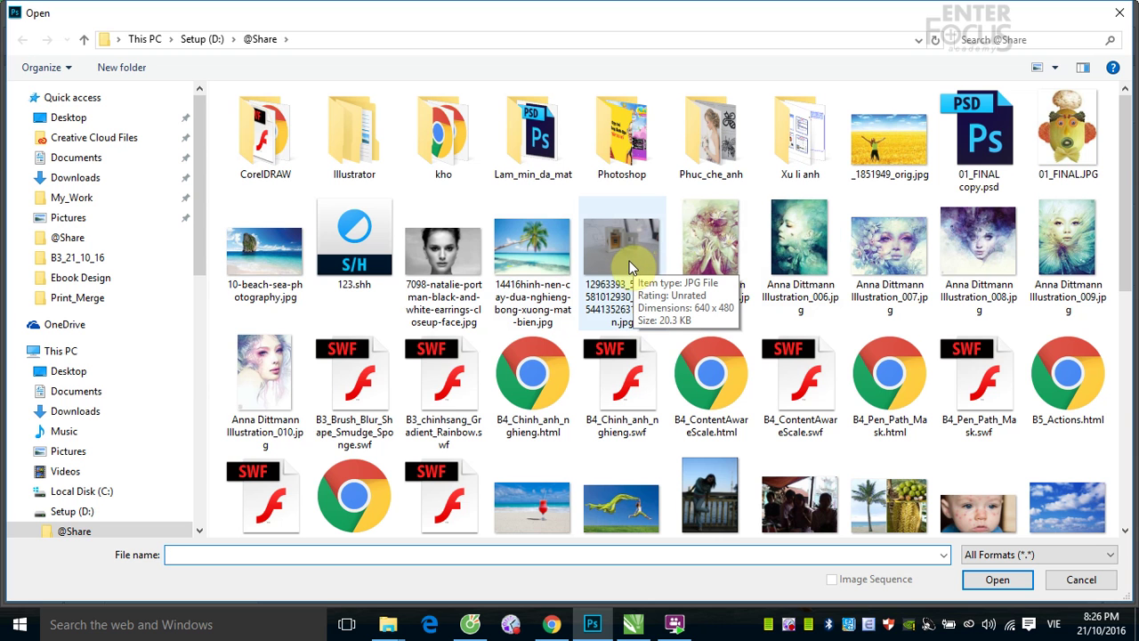
Open the beach photo and, in Color mode, paint the upper yellow scarf purple.
scroll(627, 261, "down", 3)
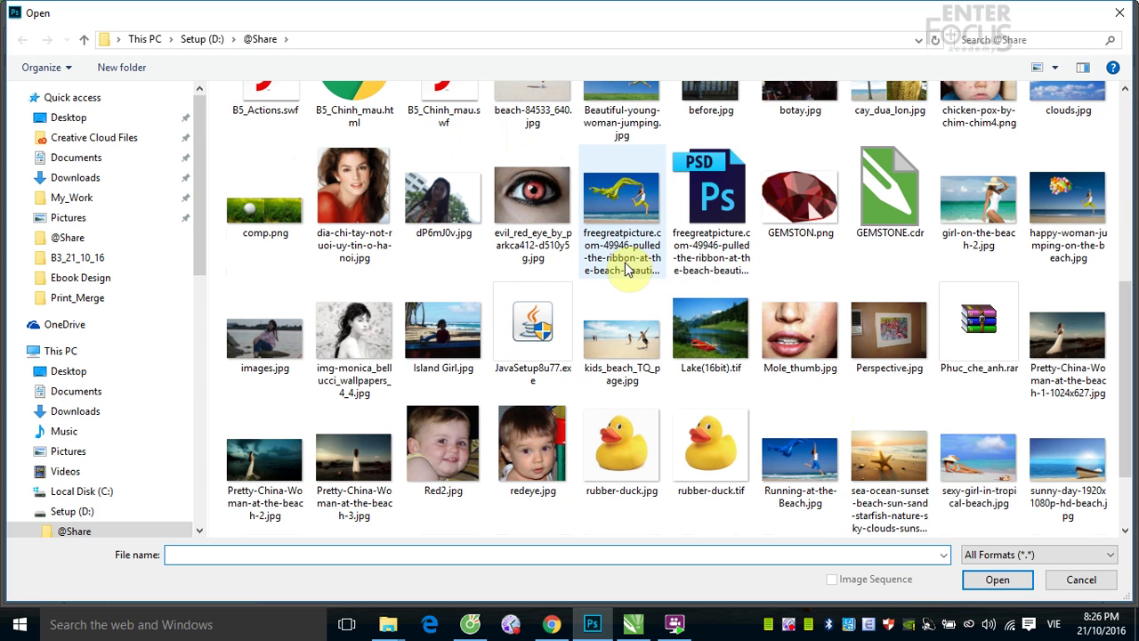
double_click(621, 217)
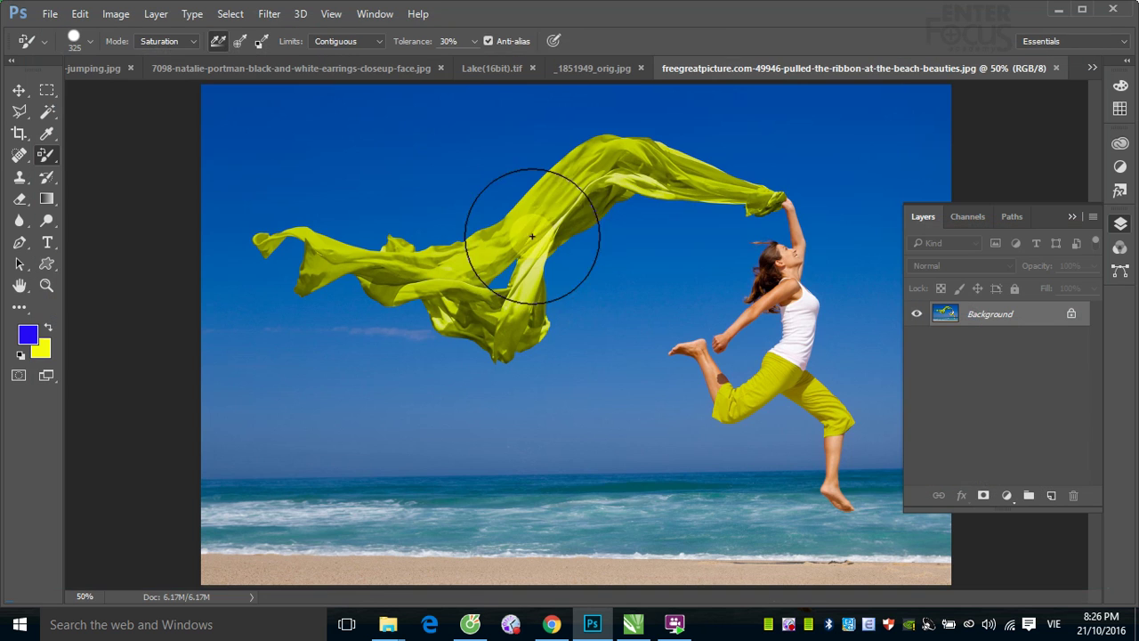
left_click(539, 219)
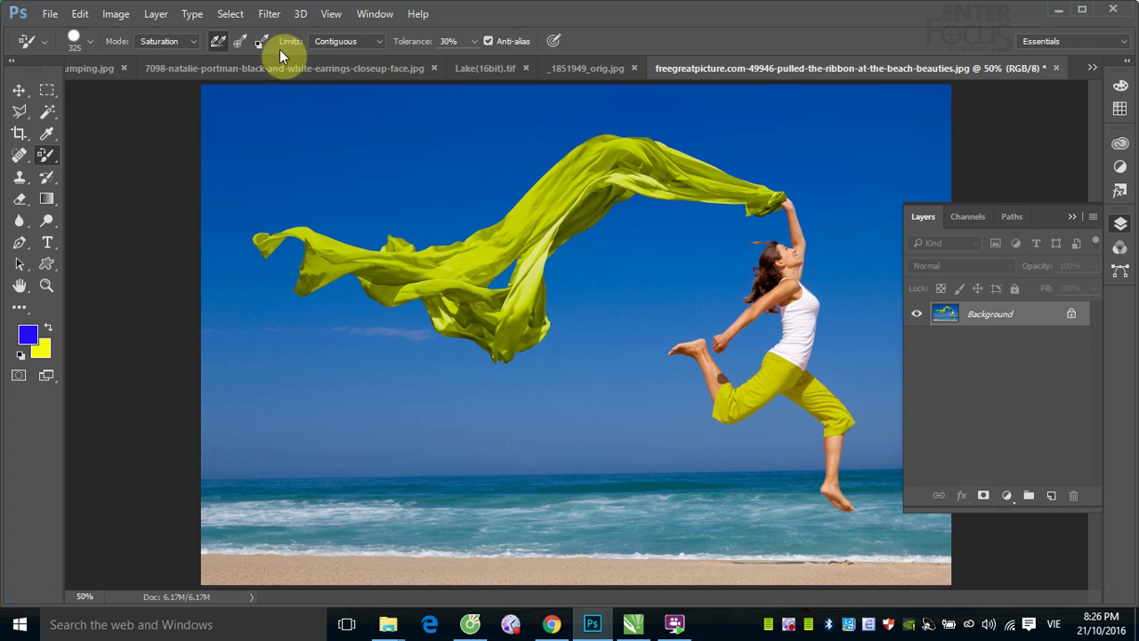
left_click(192, 43)
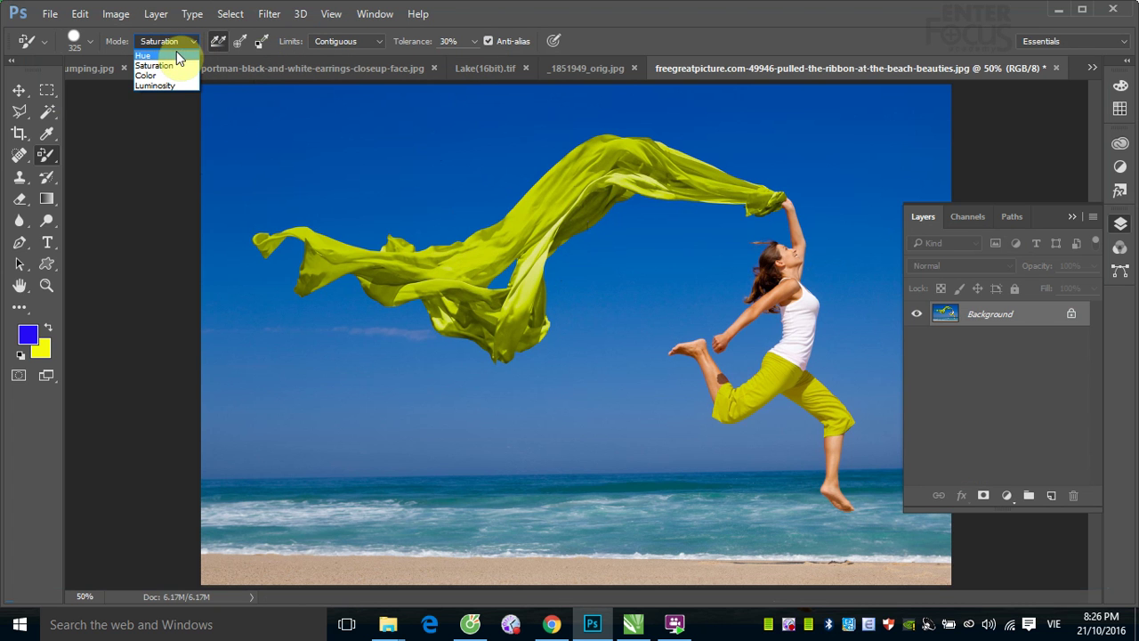
left_click(161, 79)
mouse_move(534, 255)
left_mouse_down()
mouse_move(509, 234)
mouse_move(593, 173)
mouse_move(585, 183)
mouse_move(727, 192)
mouse_move(694, 148)
mouse_move(603, 145)
mouse_move(564, 183)
mouse_move(648, 152)
mouse_move(631, 132)
mouse_move(631, 148)
mouse_move(660, 151)
left_mouse_up()
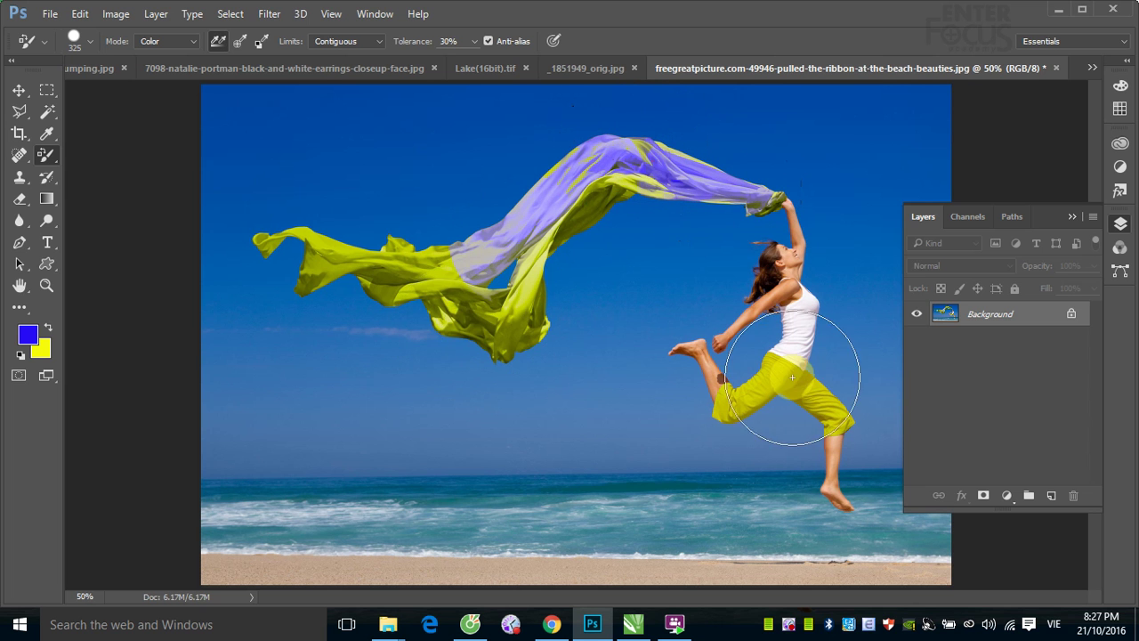
Enlarge the brush to 633 px and paint the trousers lavender.
right_click(751, 375, "alt")
mouse_move(751, 376)
left_mouse_down()
mouse_move(814, 367)
mouse_move(745, 407)
mouse_move(827, 395)
left_mouse_up()
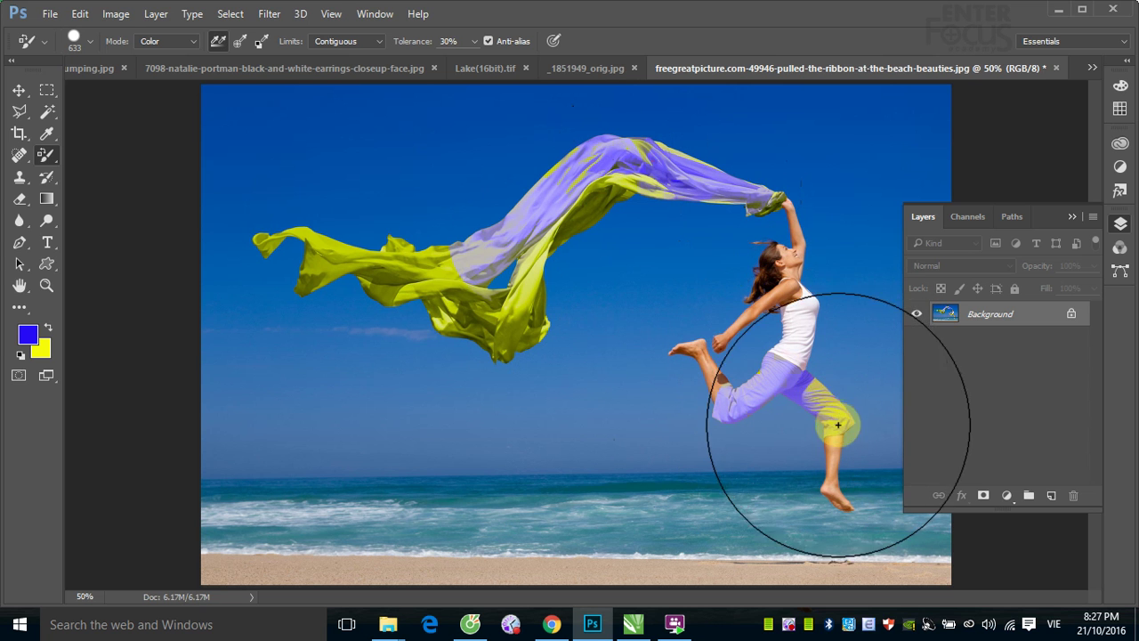
mouse_move(815, 388)
left_mouse_down()
mouse_move(841, 424)
mouse_move(794, 385)
left_mouse_up()
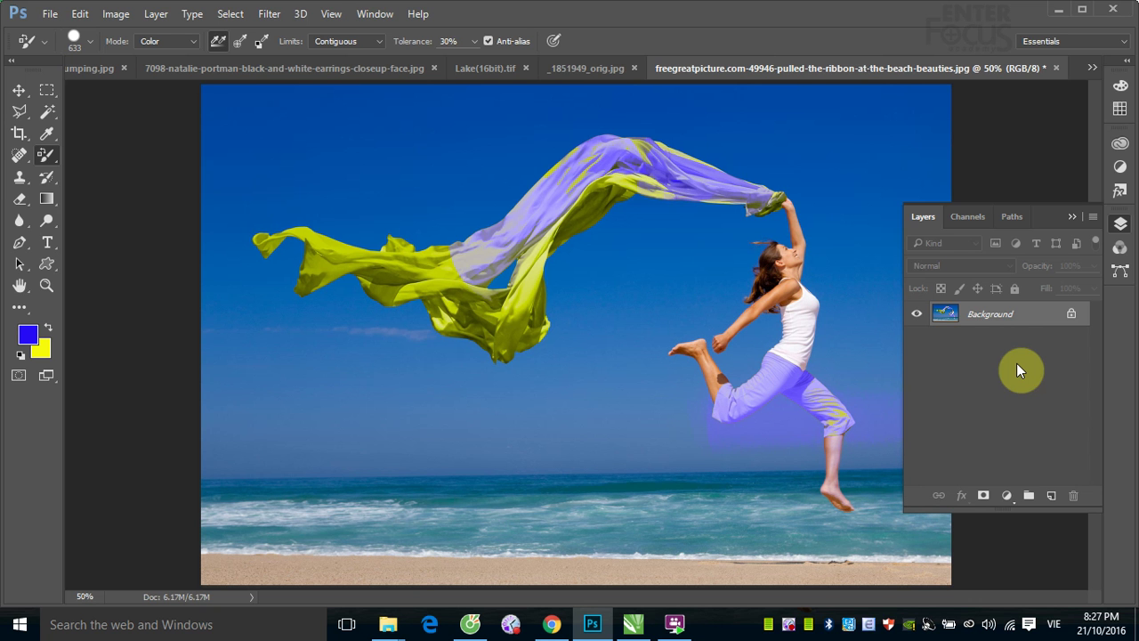
Review the Lake, jumping-woman and portrait tabs, pick the Gradient Tool, and return to the beach photo.
left_click(484, 68)
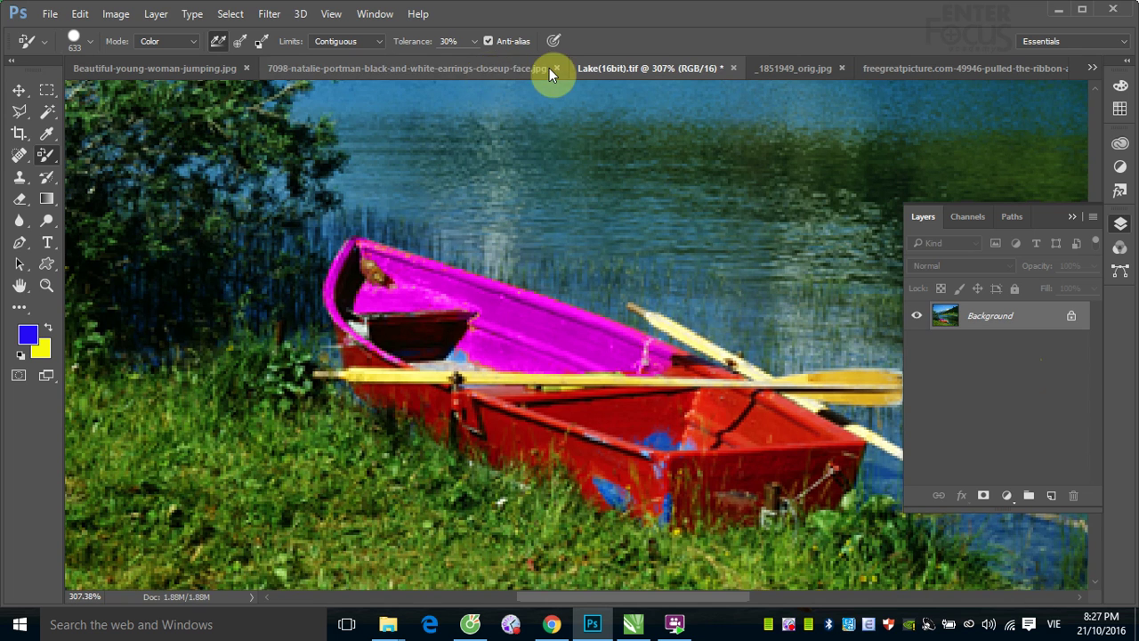
left_click(201, 68)
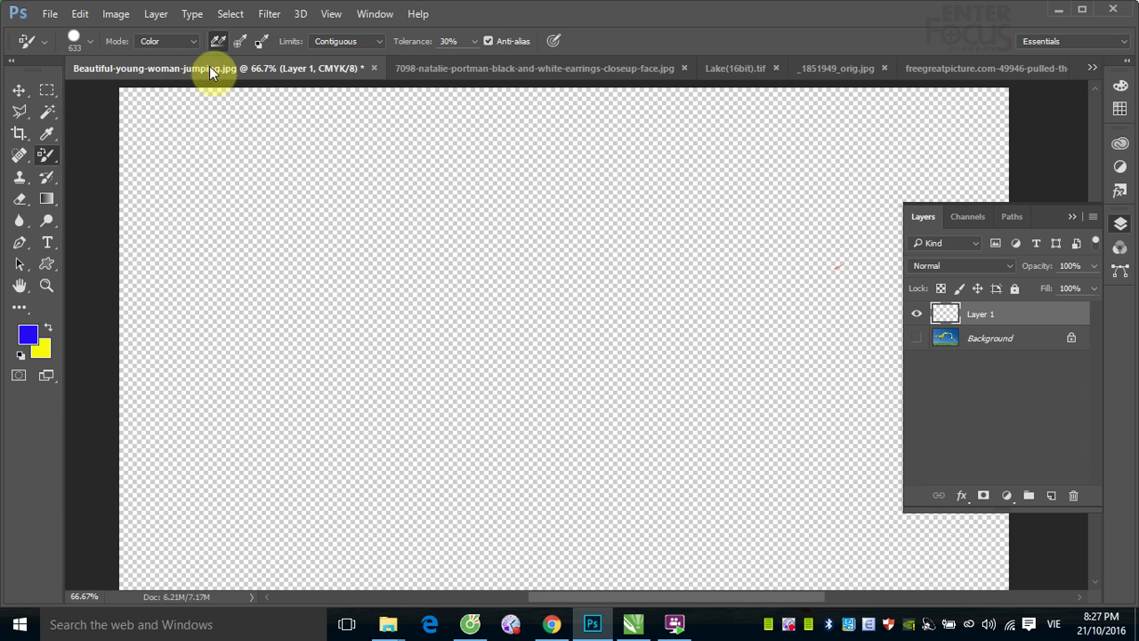
left_click(444, 67)
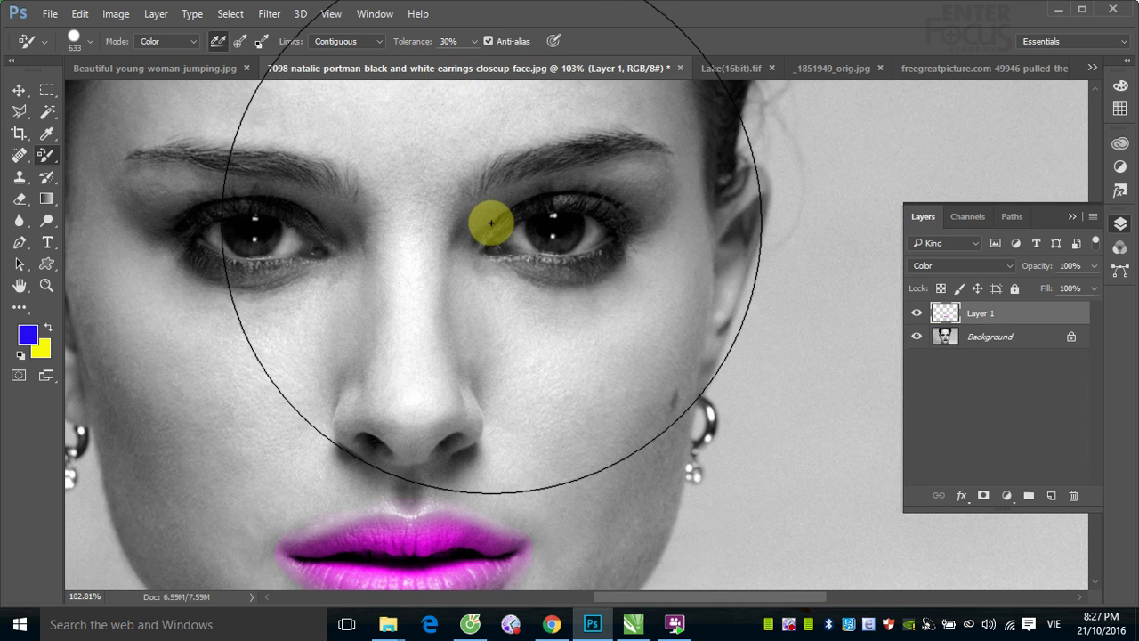
key("ctrl+minus")
key("ctrl+minus")
key("ctrl+minus")
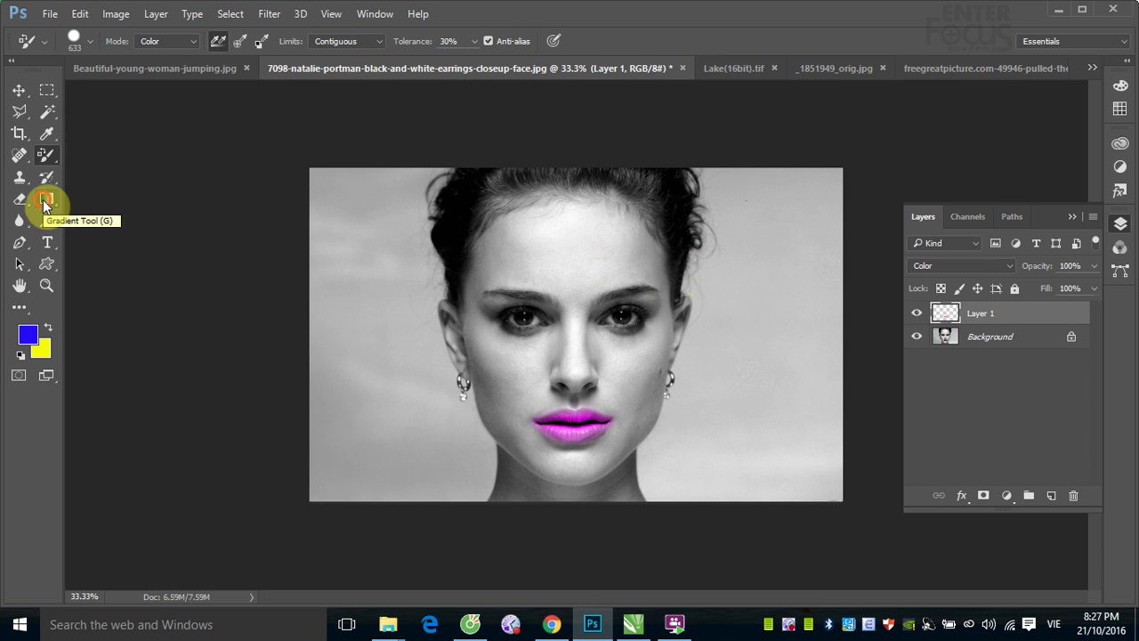
left_click(44, 203)
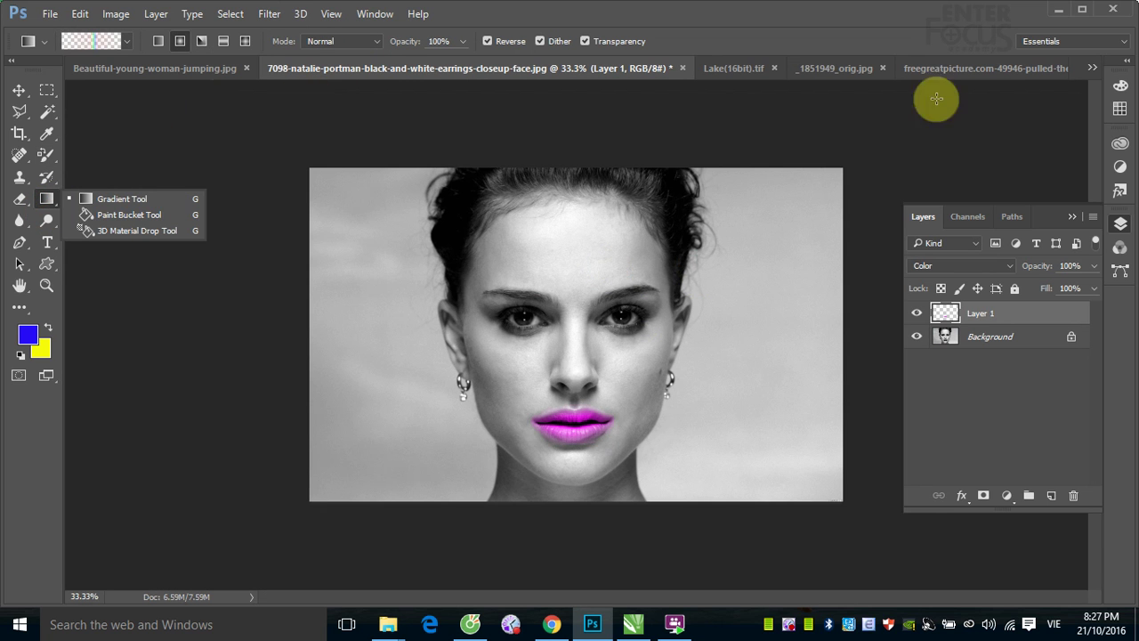
left_click(958, 68)
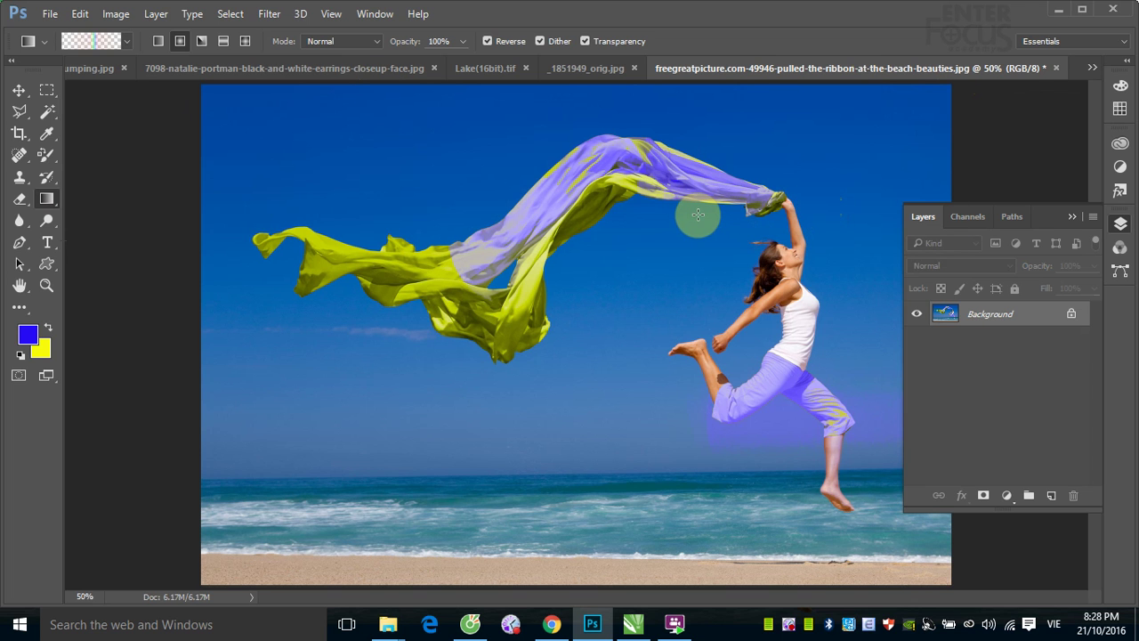
Undo all purple recolouring on the beach photo, glance at the desktop, then restore Photoshop.
key("ctrl+z")
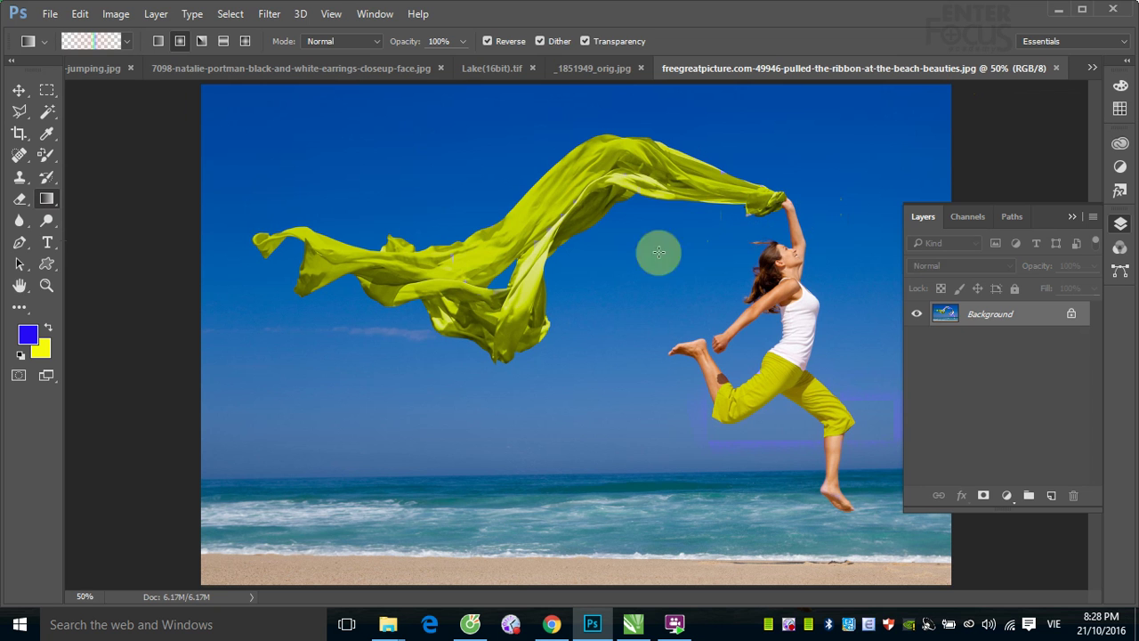
left_click(1052, 10)
left_click(1043, 13)
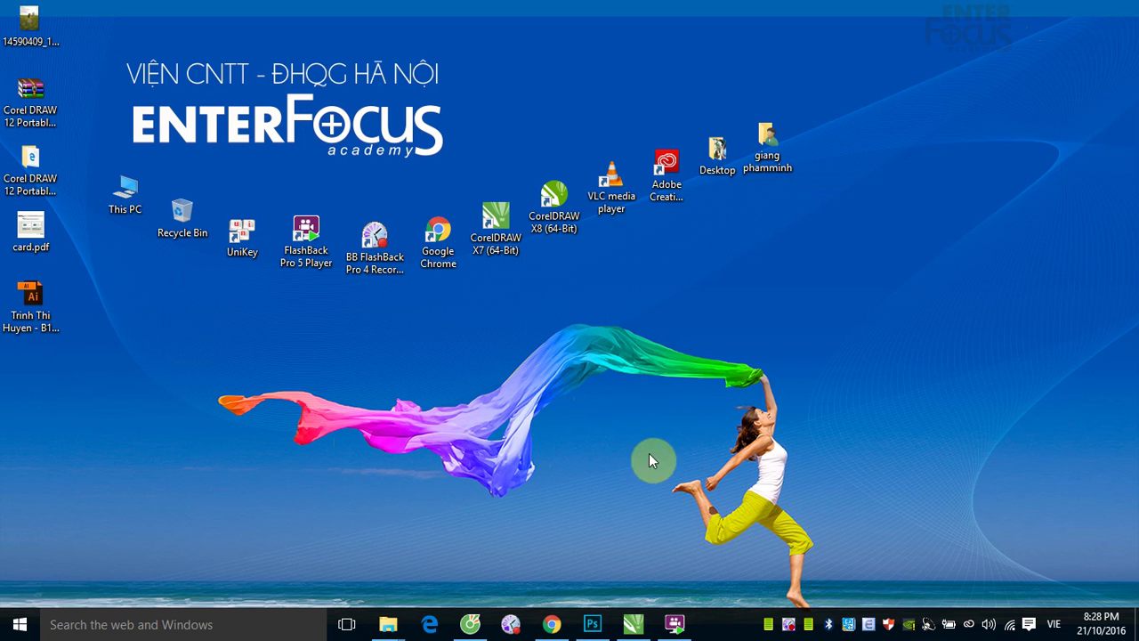
left_click(592, 624)
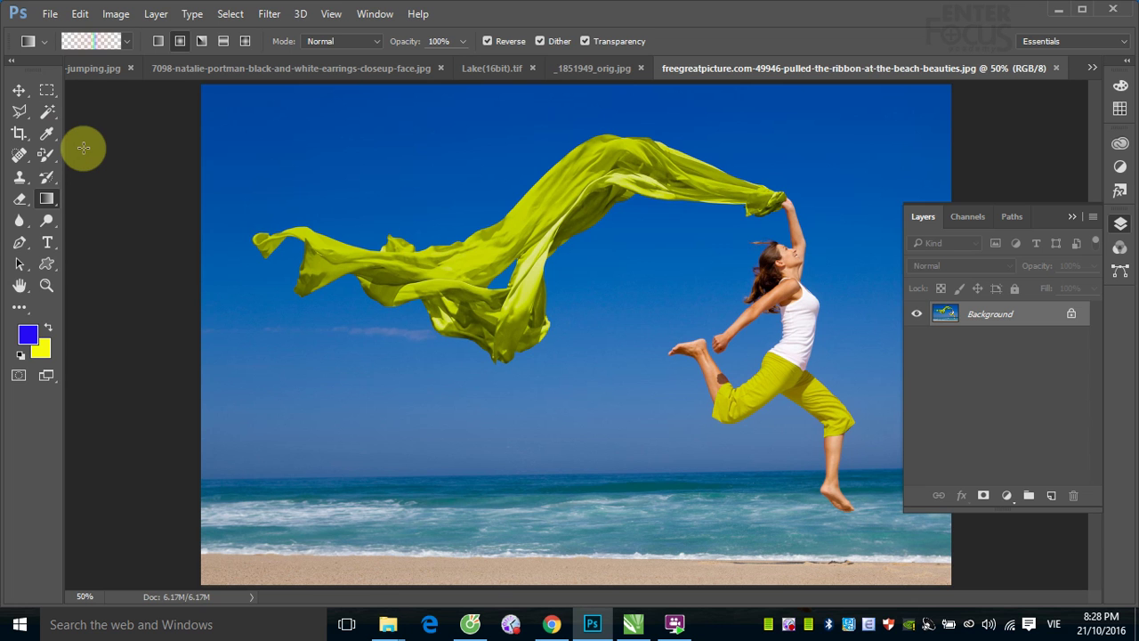
Select the yellow scarf with Quick Selection, then Magic Wand-subtract the blue sky gap inside it.
left_click(47, 116)
right_click(46, 122)
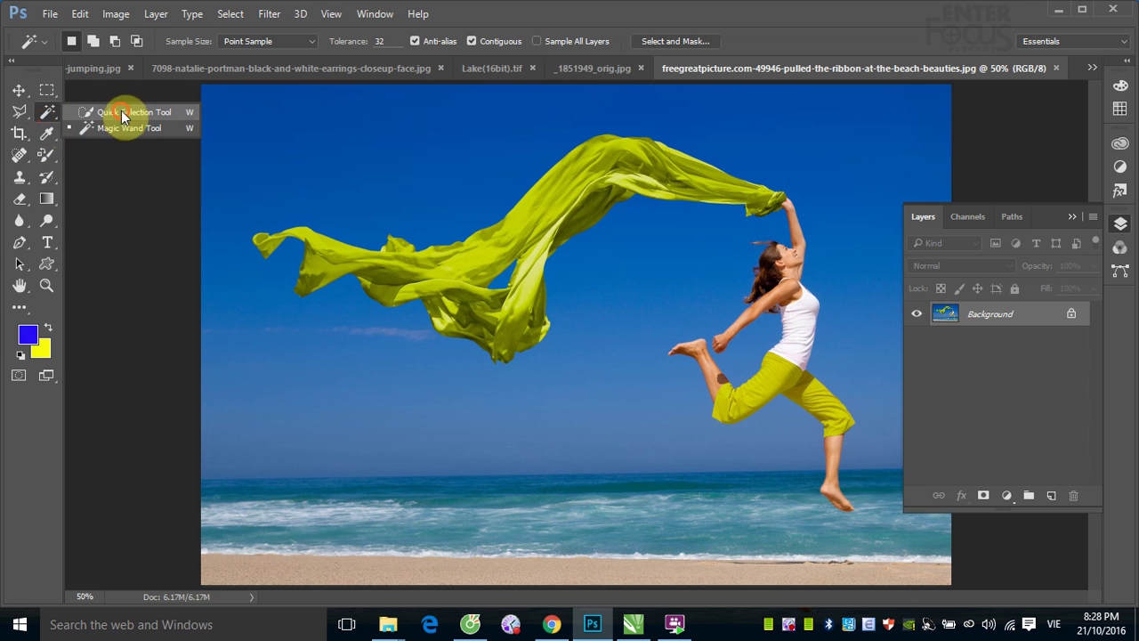
left_click(116, 111)
mouse_move(332, 252)
left_mouse_down()
mouse_move(681, 178)
mouse_move(497, 332)
left_mouse_up()
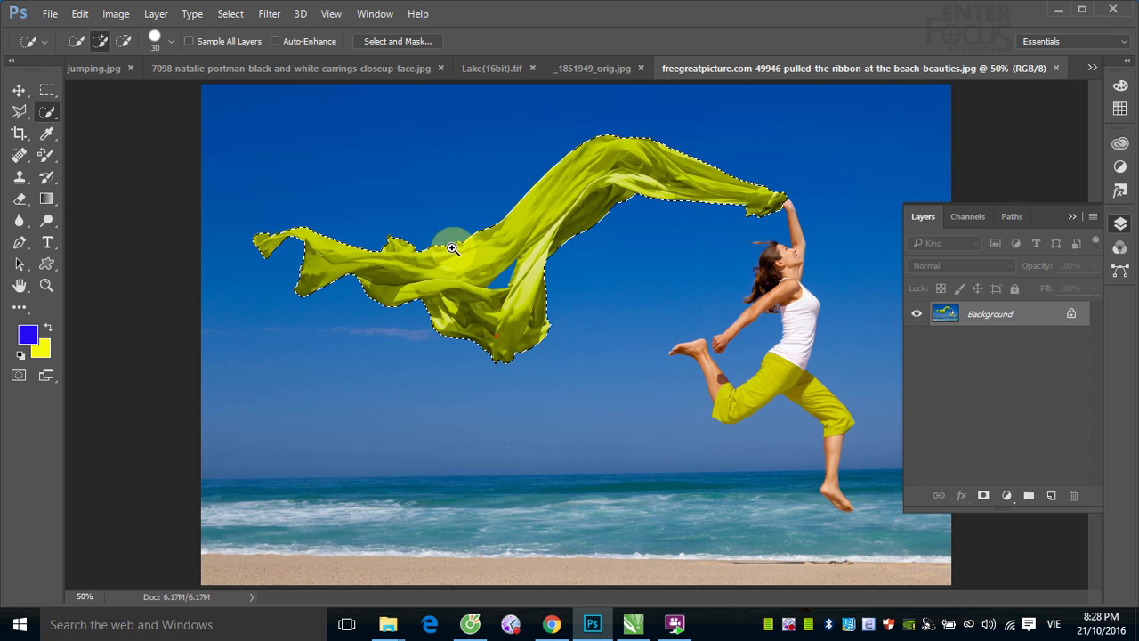
scroll(452, 247, "up", 5)
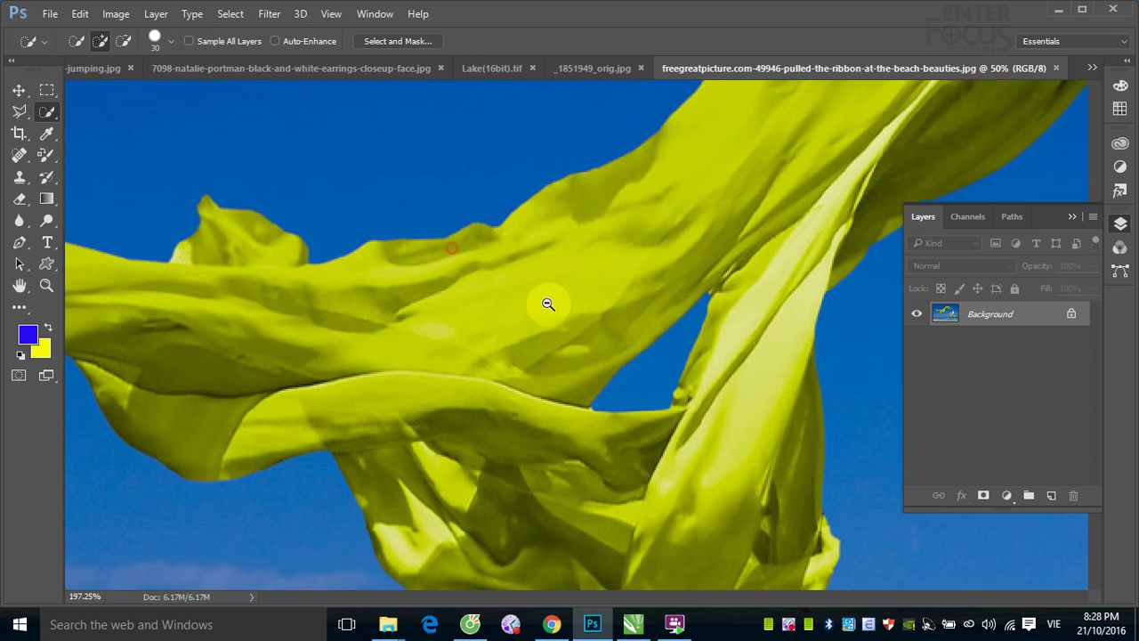
right_click(50, 112)
left_click(80, 127)
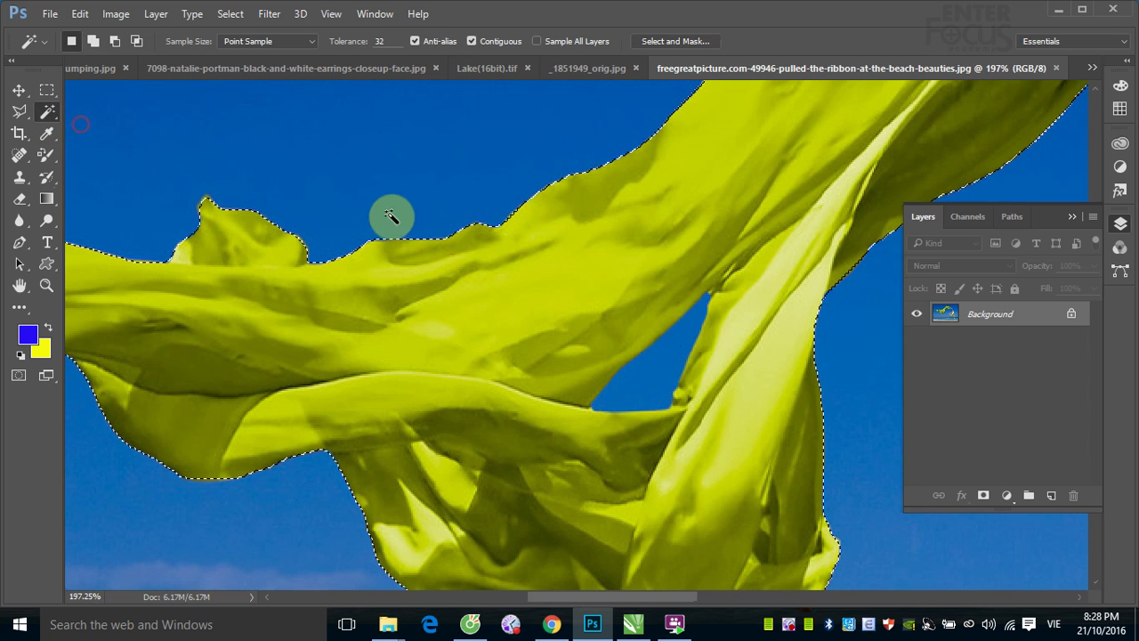
left_click(641, 381)
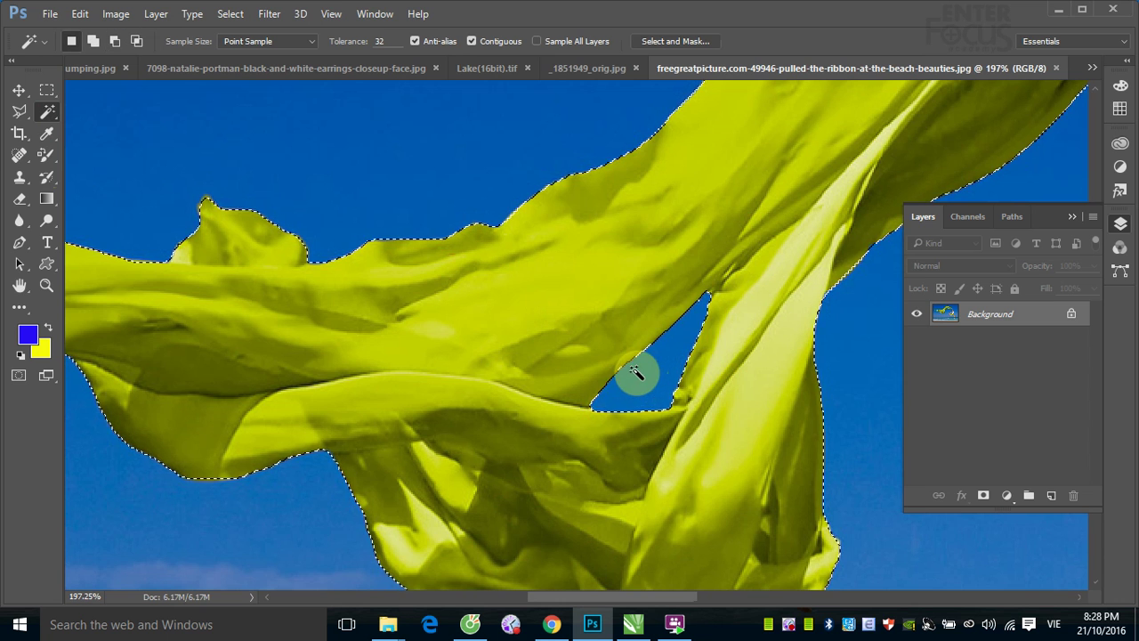
key("ctrl+minus")
key("ctrl+minus")
key("ctrl+minus")
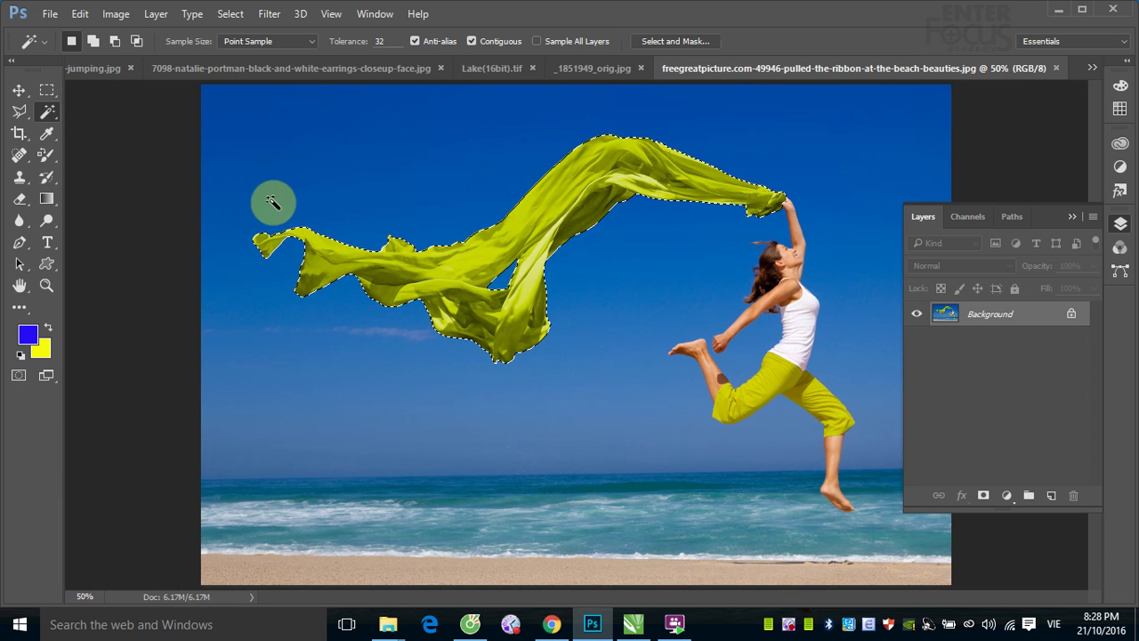
left_click(47, 199)
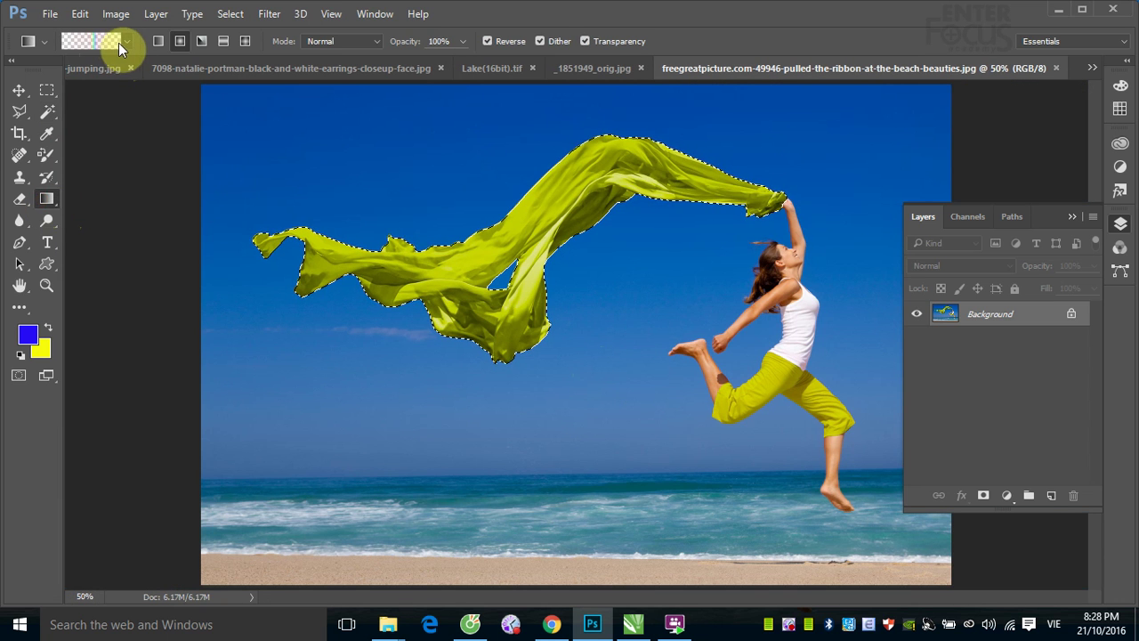
Load the Spectrum gradient preset and add a new Layer 1 in Color blend mode.
left_click(118, 39)
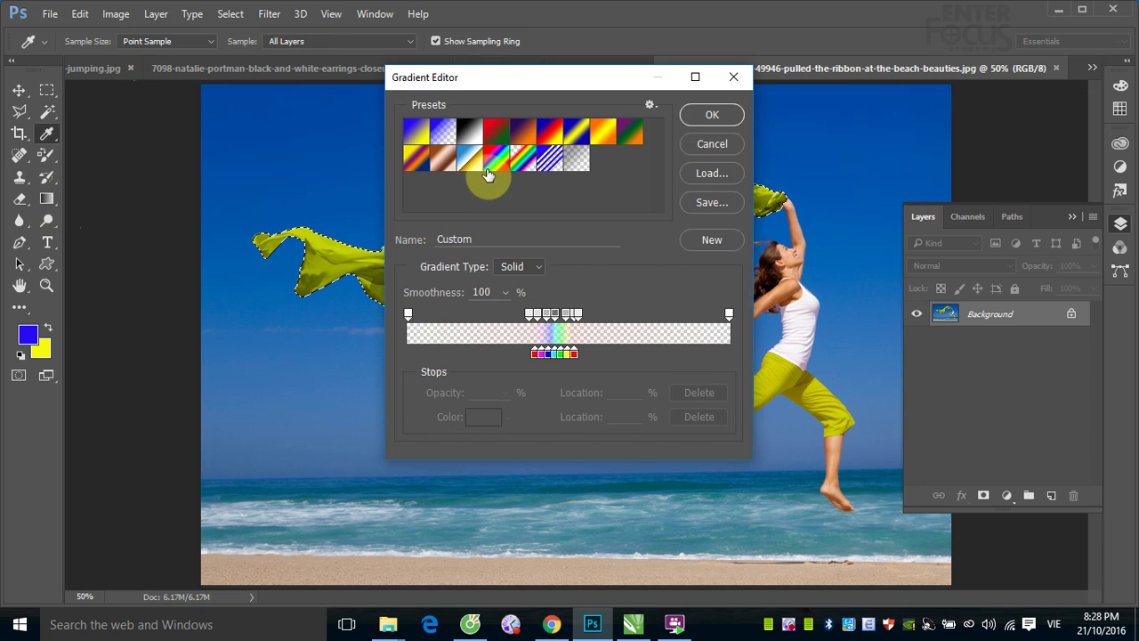
left_click(495, 171)
left_click(712, 120)
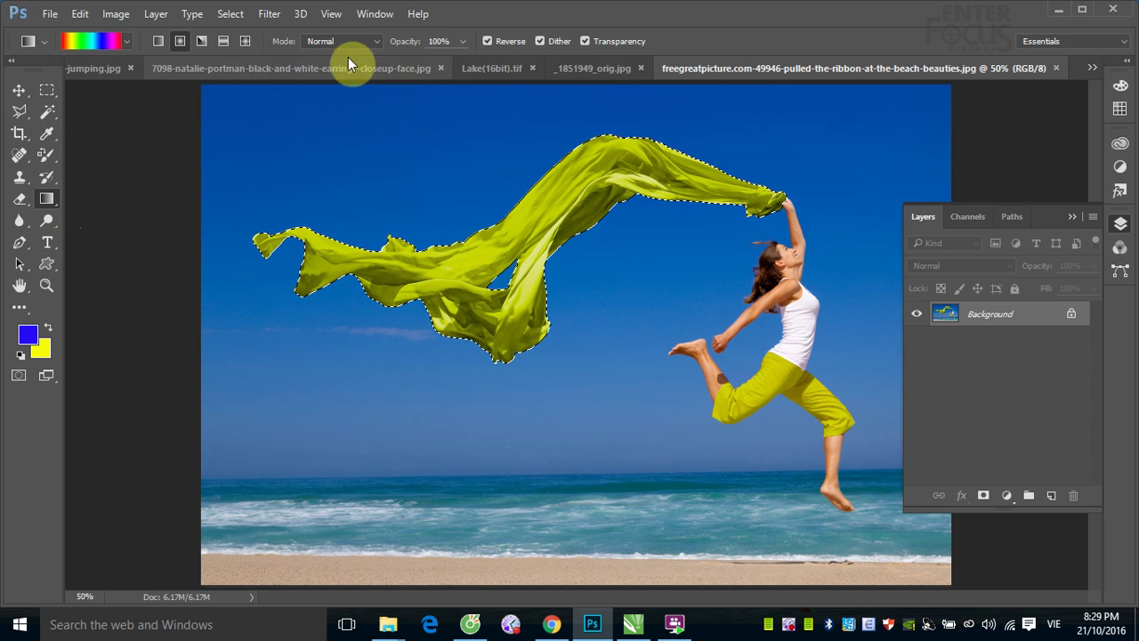
left_click(1051, 495)
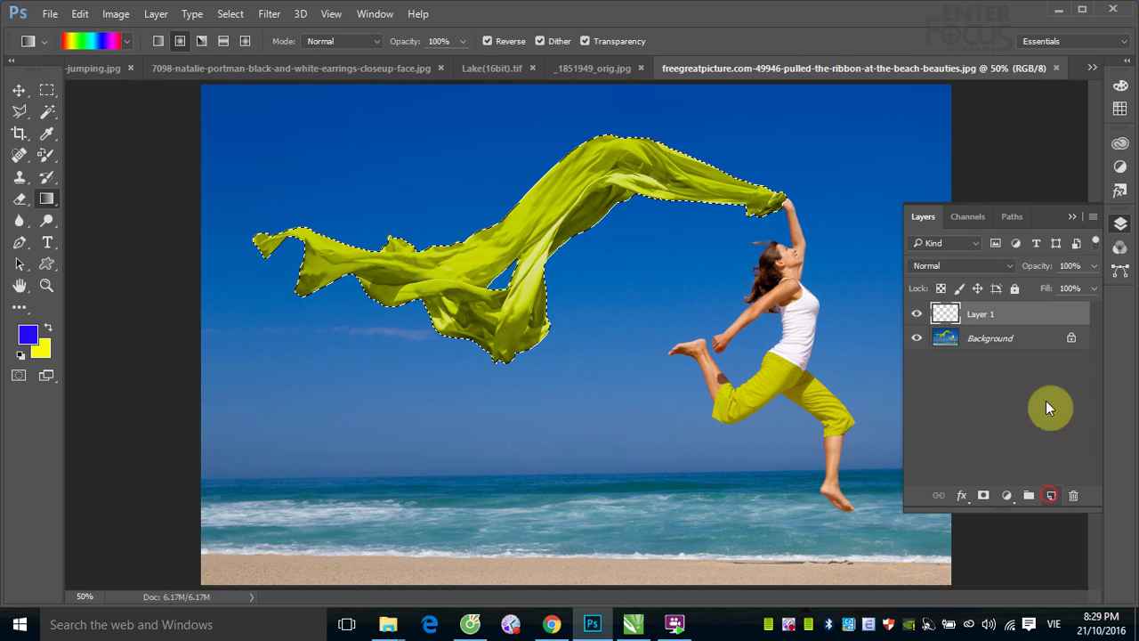
left_click(1001, 265)
left_click(943, 580)
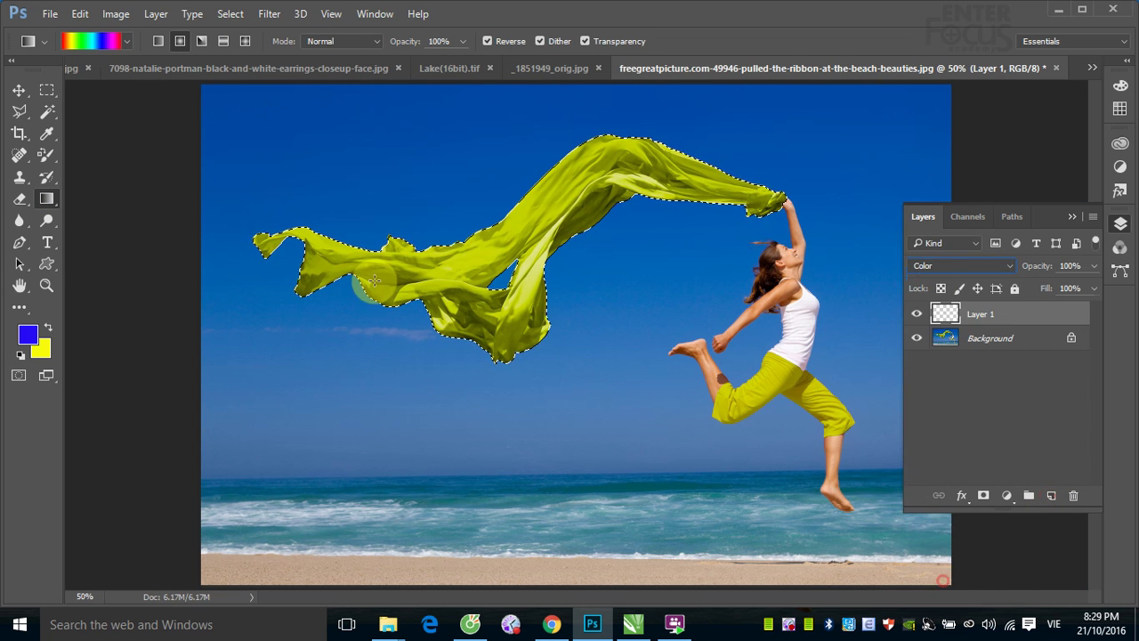
Drag the Spectrum gradient diagonally across the scarf selection on Layer 1.
left_click_drag(279, 331, 839, 152)
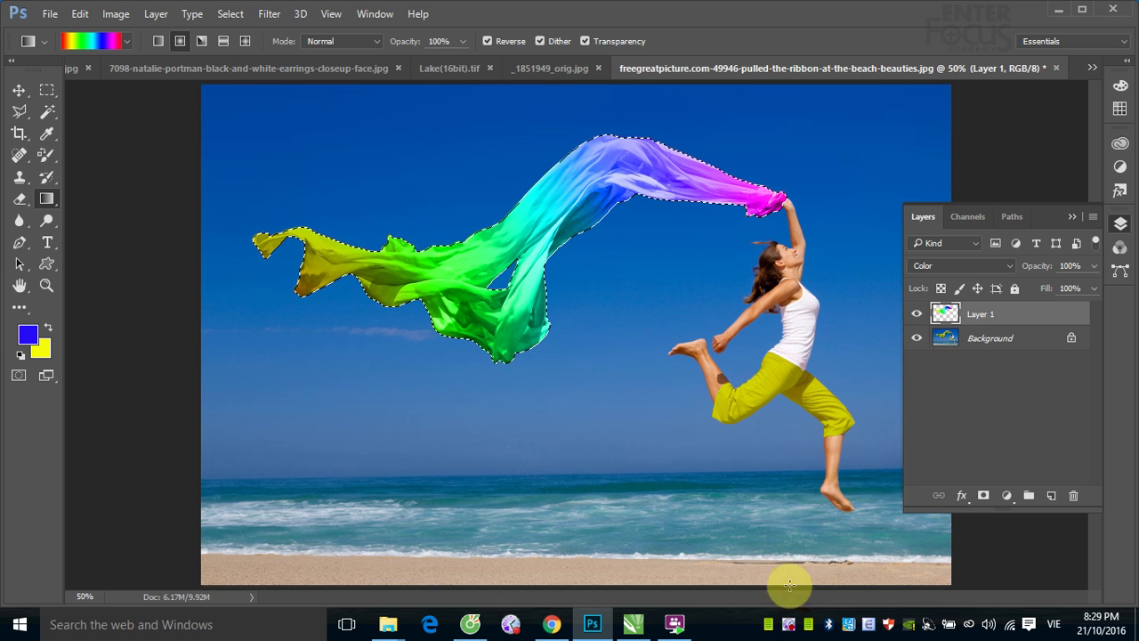
right_click(788, 625)
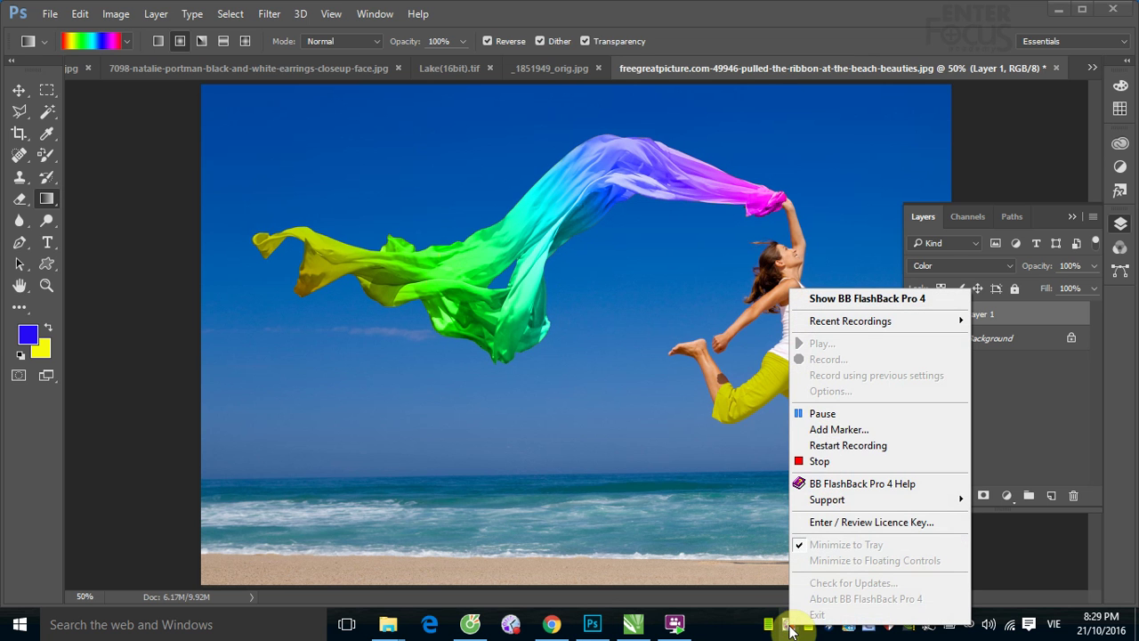
left_click(794, 9)
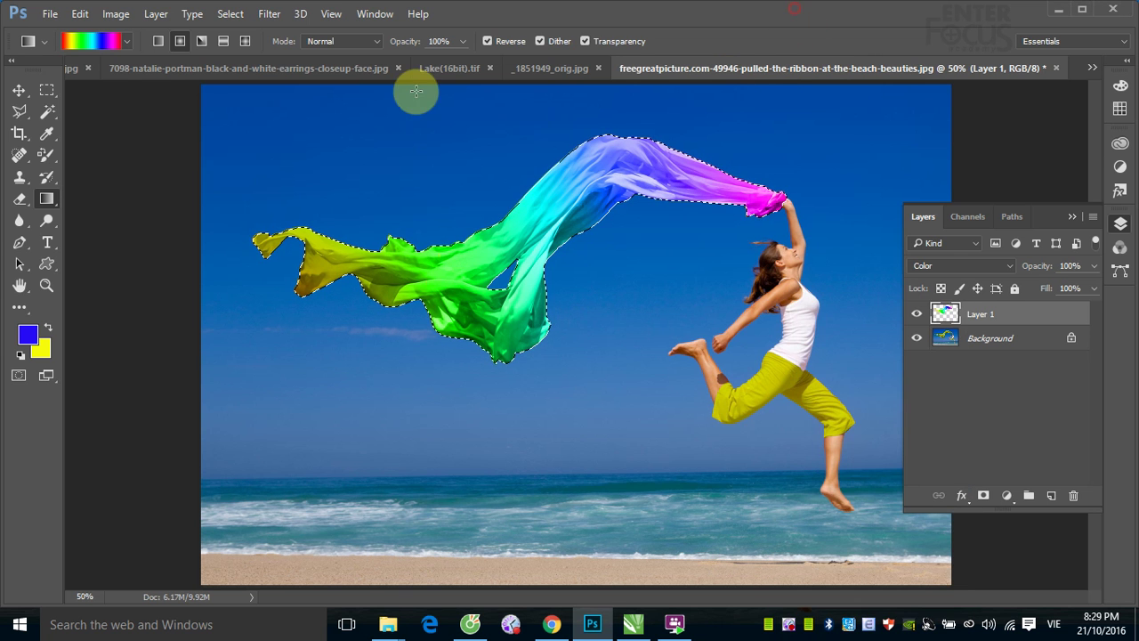
Switch to the Brush Tool and check the foreground colour picker, leaving it unchanged.
right_click(47, 161)
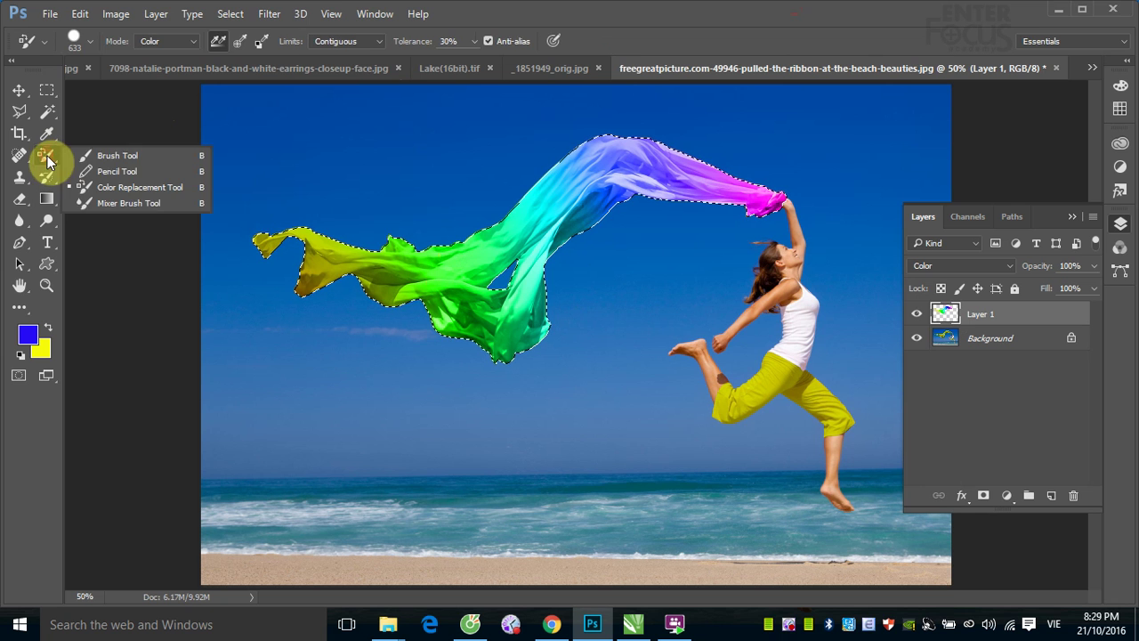
left_click(105, 155)
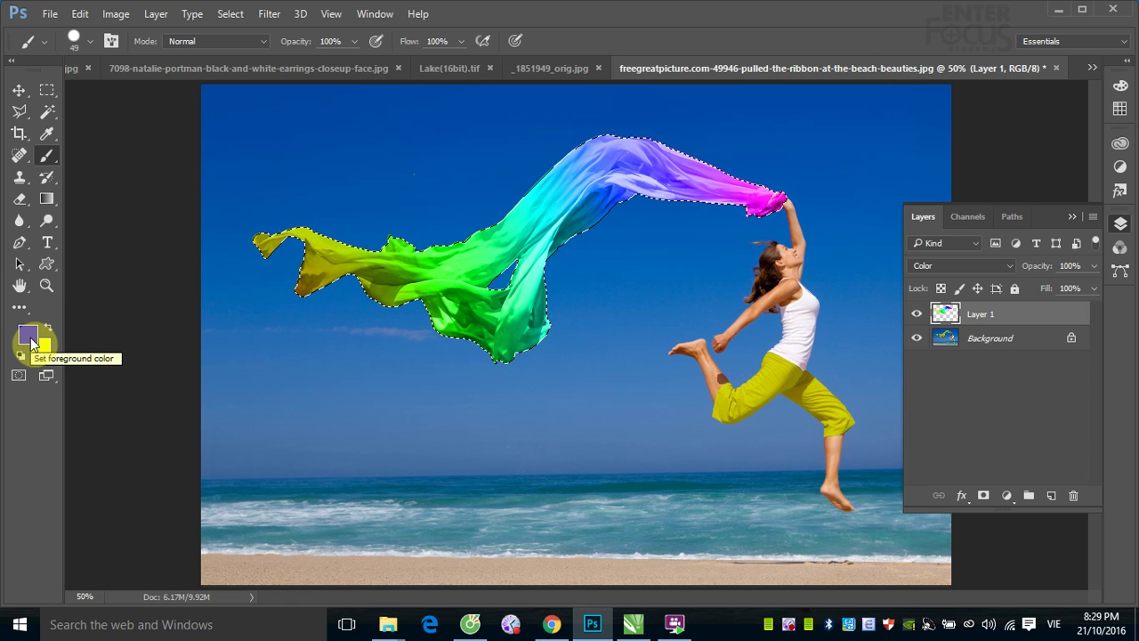
left_click(34, 344)
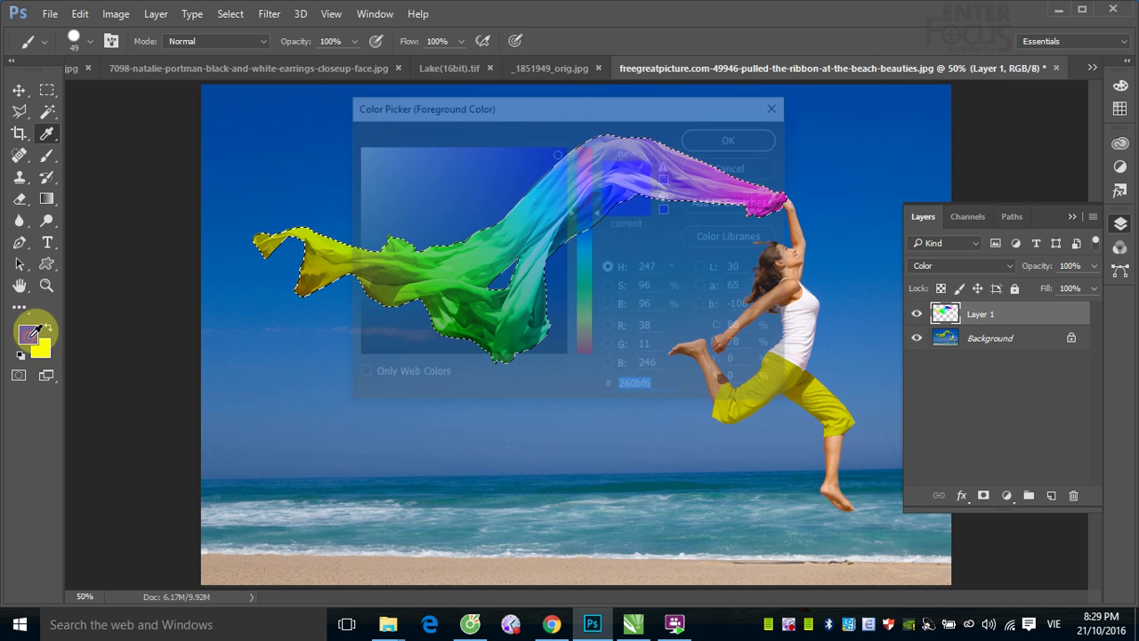
left_click(714, 169)
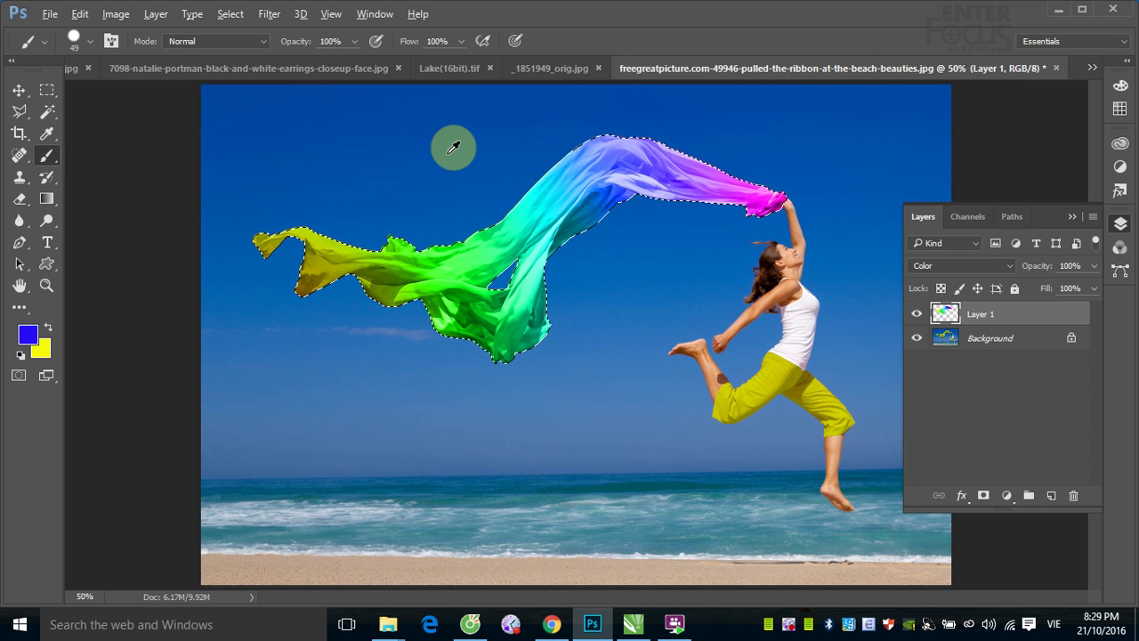
Sample magenta, lavender, blue, cyan and purple along the ribbon, settling on bright green.
left_click(768, 190, "alt")
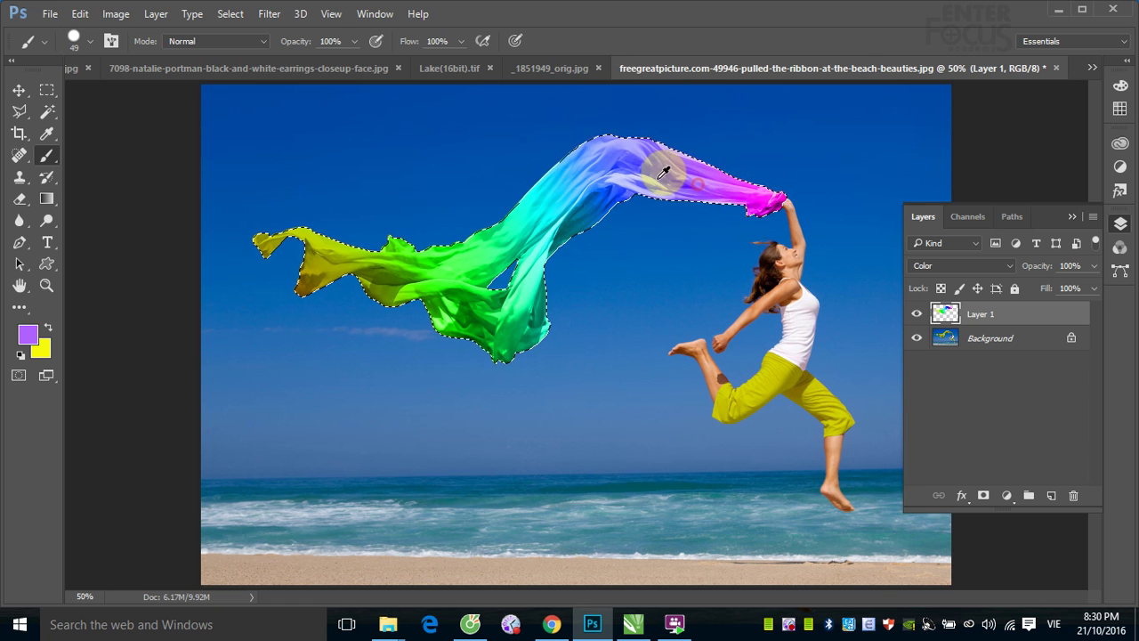
left_click(635, 153, "alt")
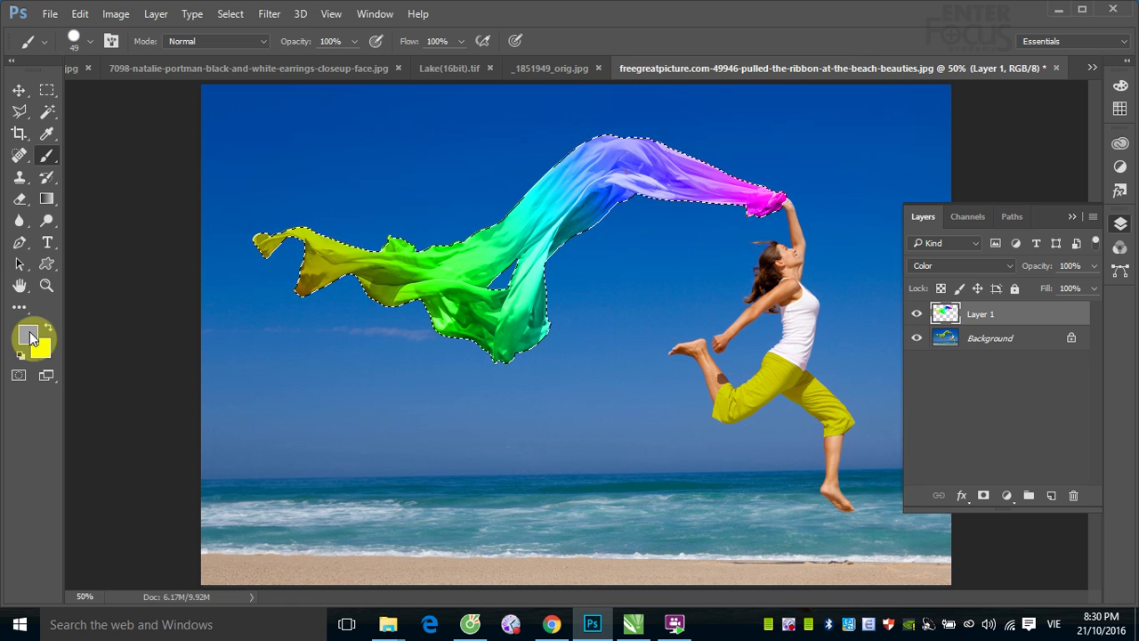
left_click(337, 275, "alt")
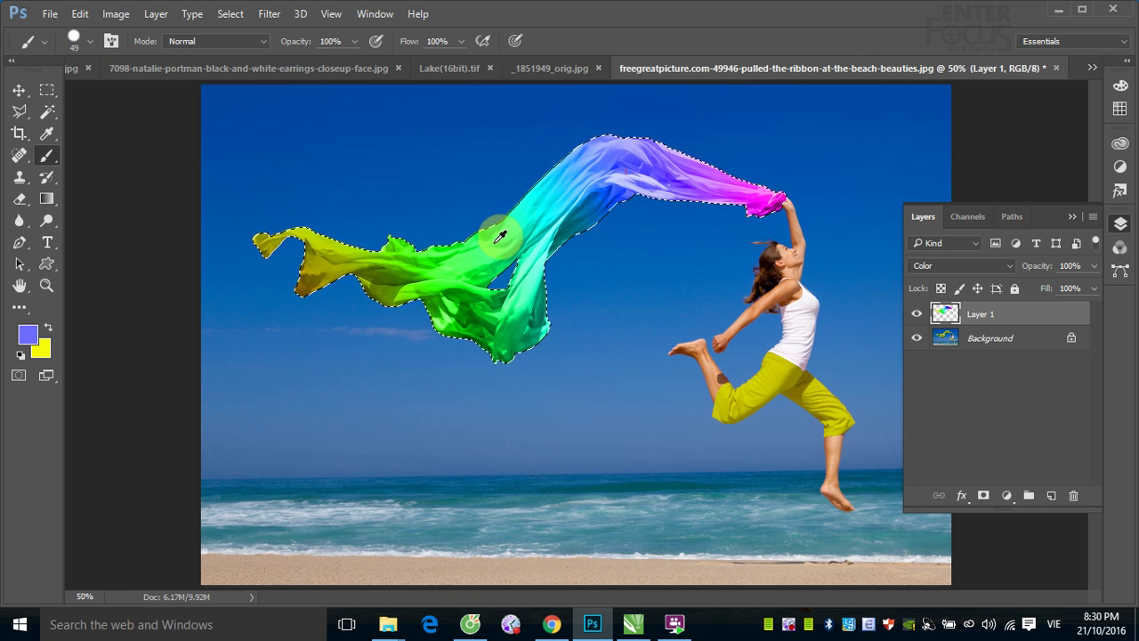
left_click(445, 241, "alt")
left_click(580, 211, "alt")
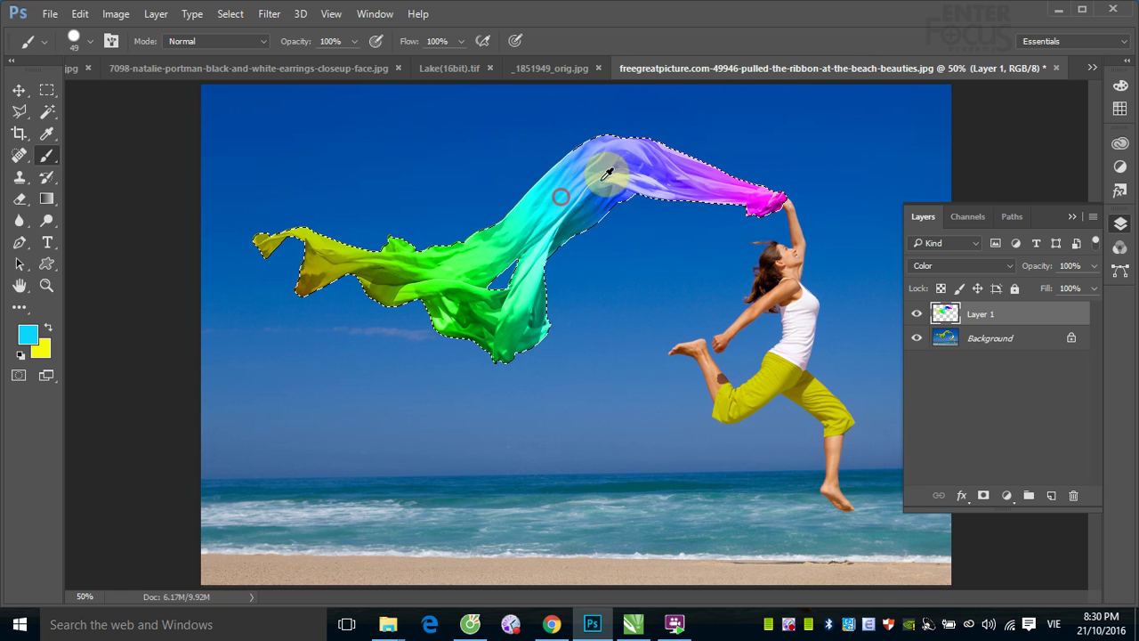
left_click(609, 177, "alt")
left_click(668, 168, "alt")
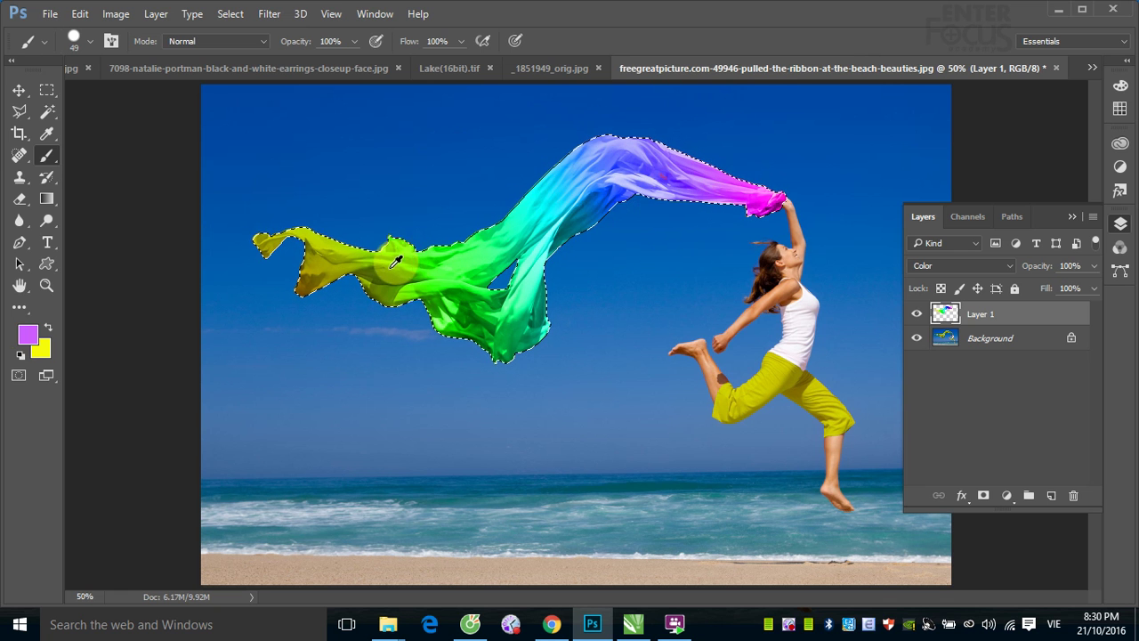
left_click(355, 260, "alt")
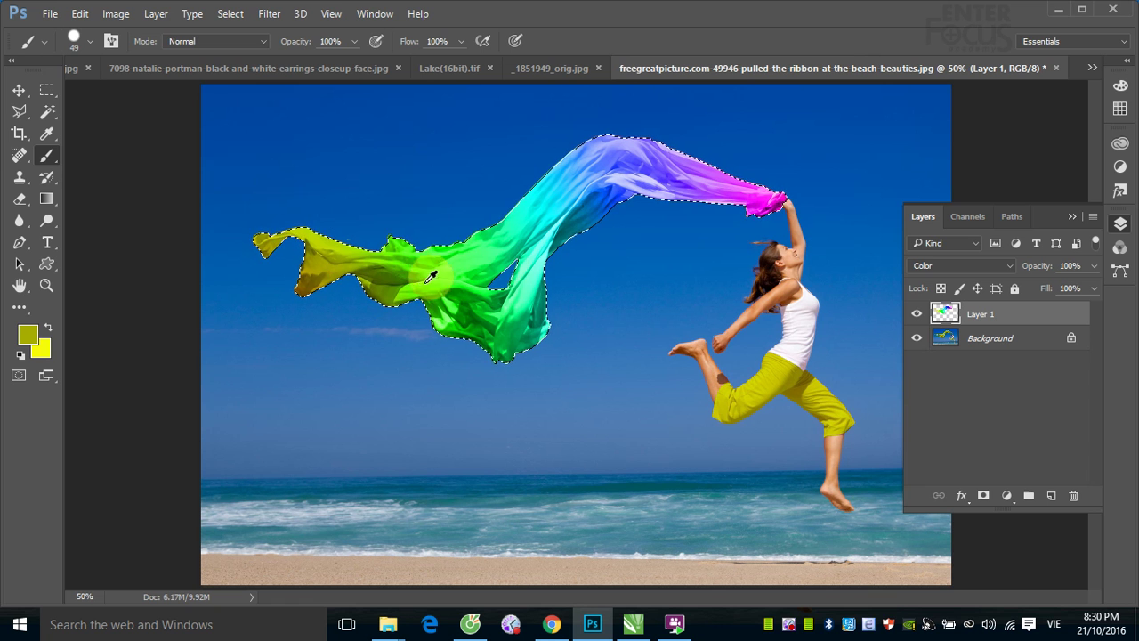
left_click_drag(396, 278, 501, 308)
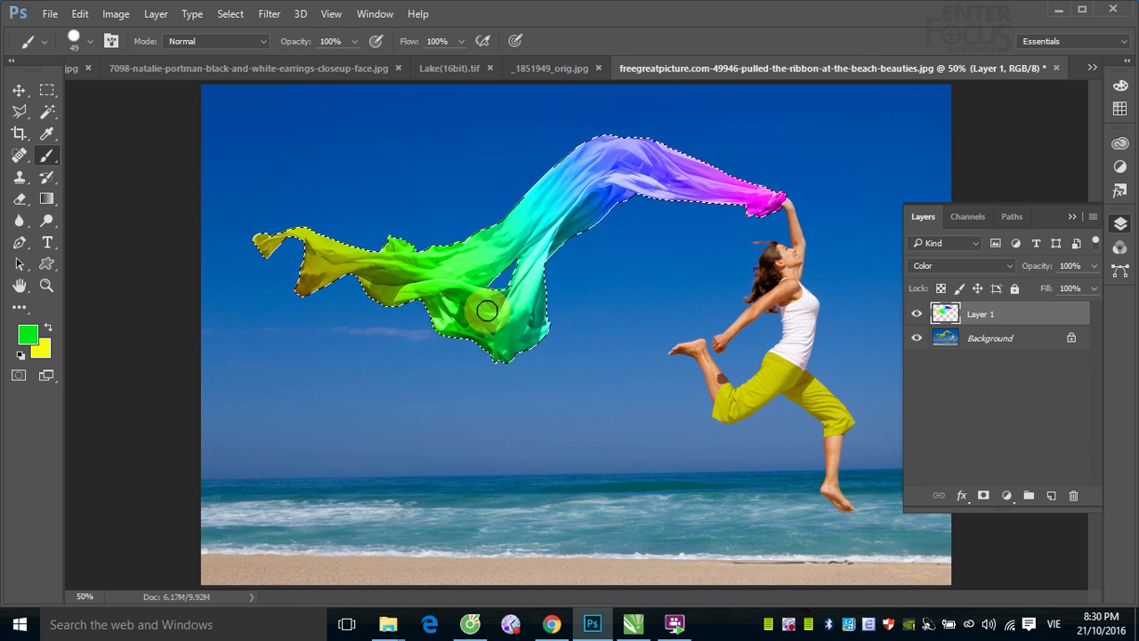